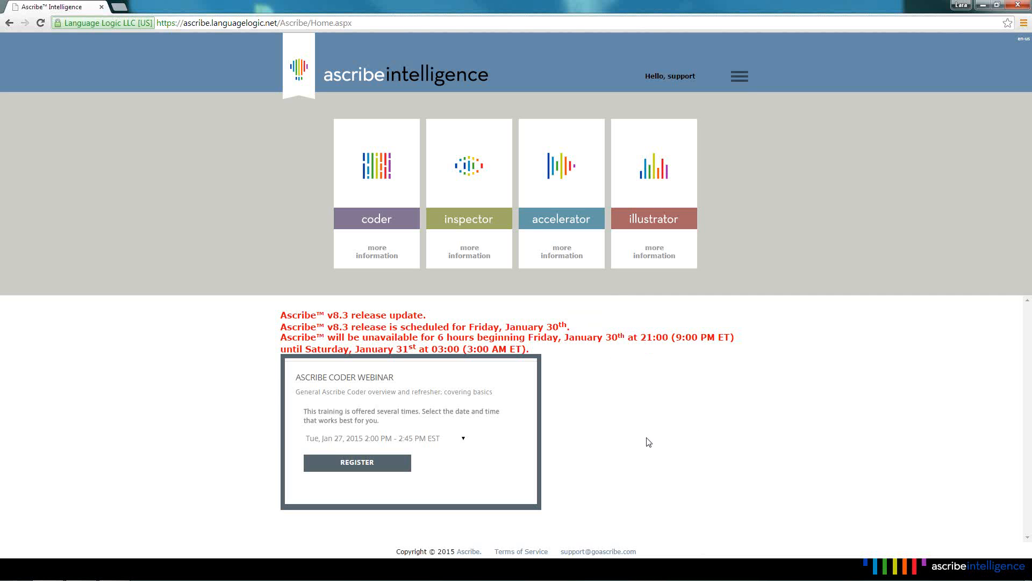
Open question q8 of Ascribe Coder Webinar 2015 in Coder and widen the codebook pane slightly
{"action": "left_click", "coordinate": [389, 177]}
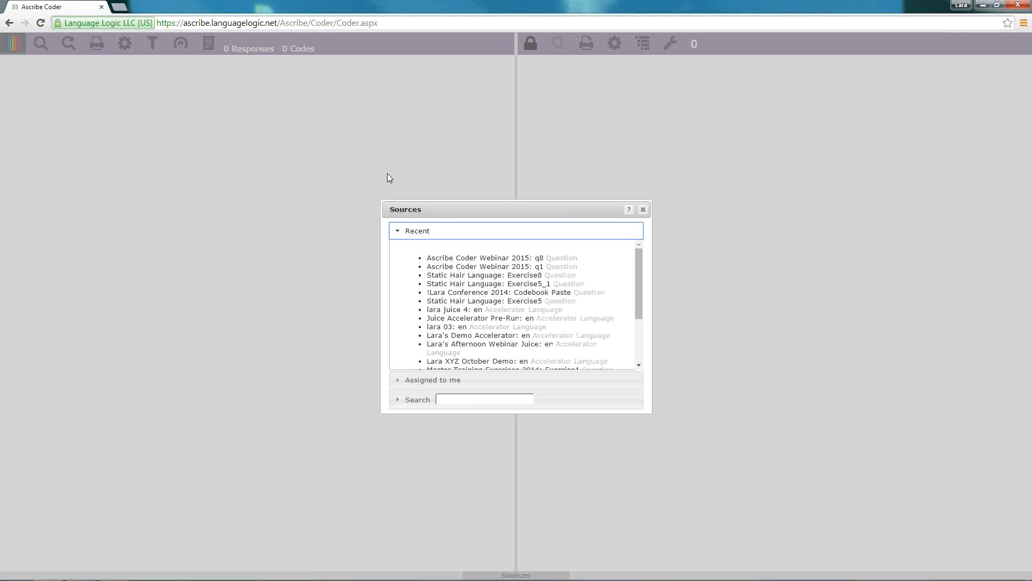
{"action": "left_click", "coordinate": [523, 261]}
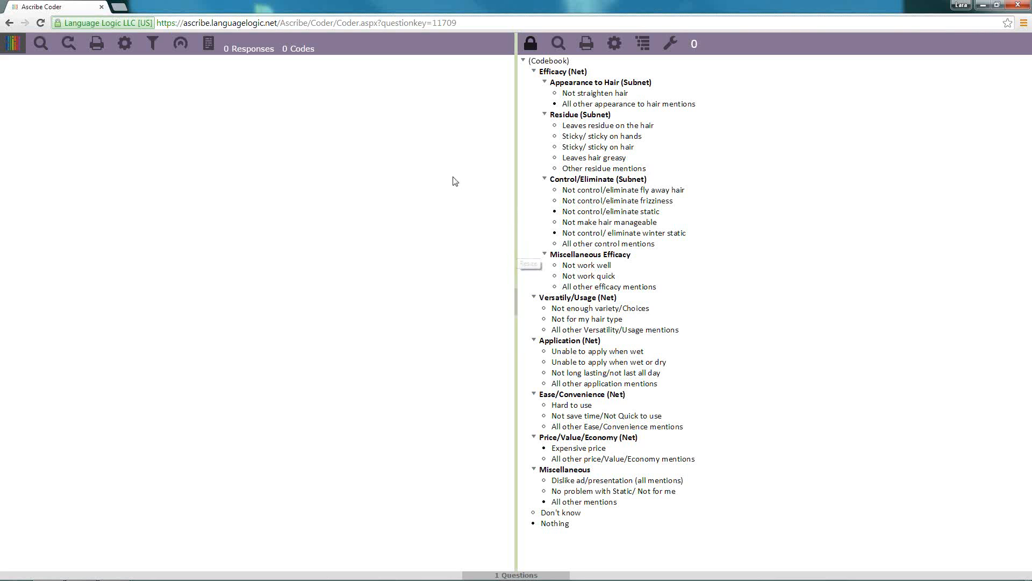
{"action": "left_click_drag", "start_coordinate": [516, 206], "coordinate": [485, 201]}
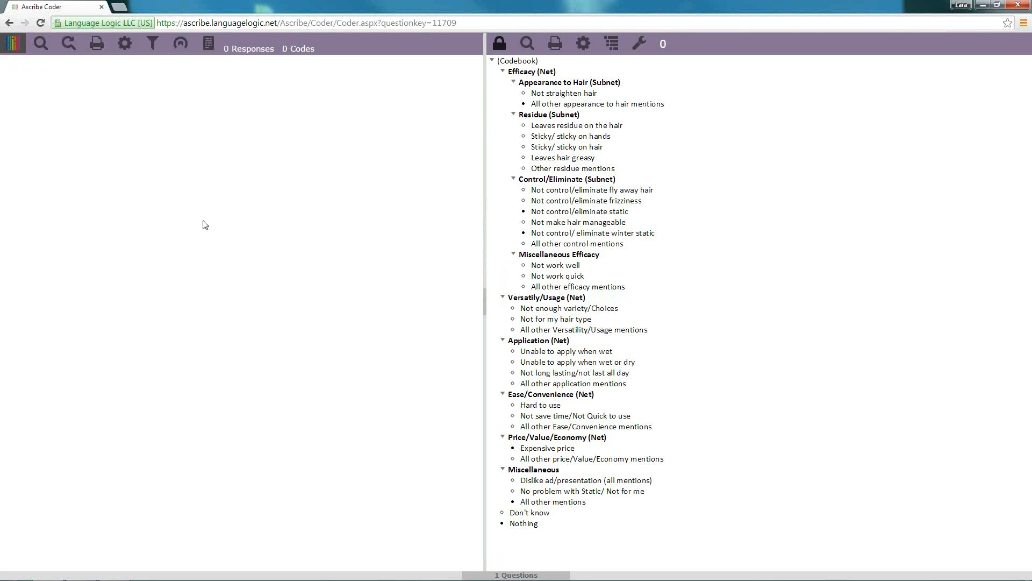
Go to the study's Questions list and open q8, Dislikes of product, in Ascribe Coder
{"action": "left_click", "coordinate": [16, 48]}
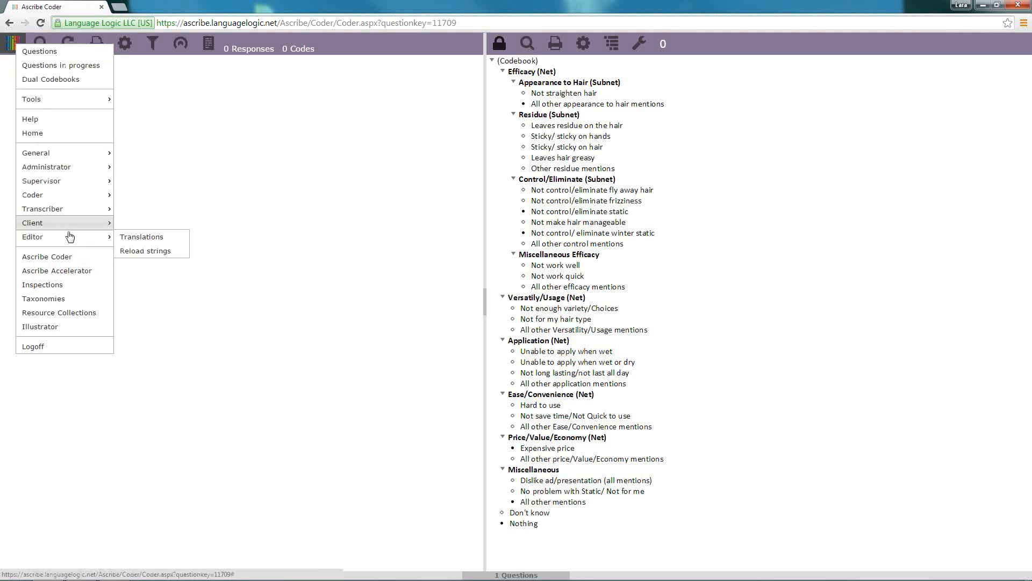
{"action": "mouse_move", "coordinate": [72, 159]}
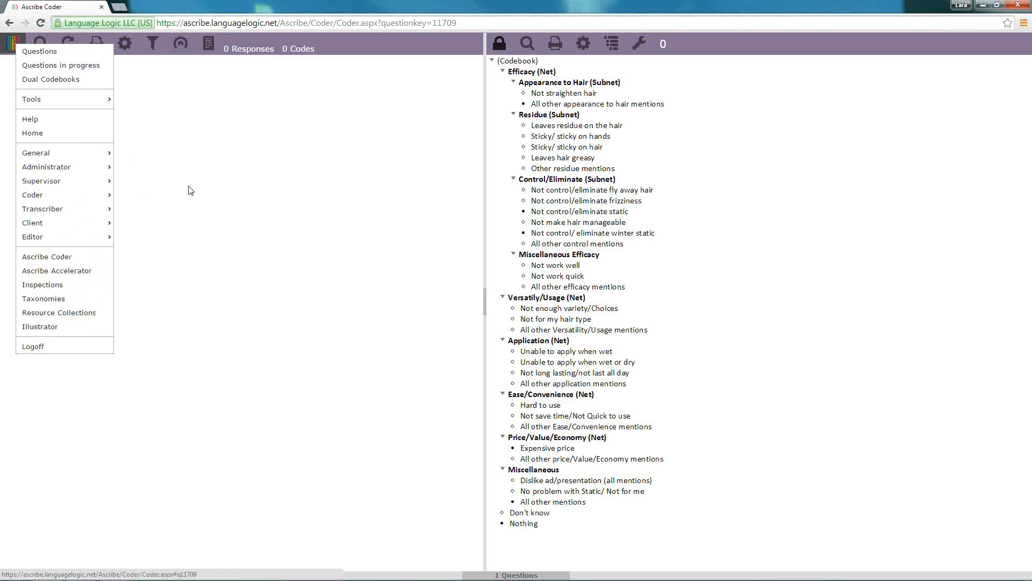
{"action": "left_click", "coordinate": [56, 56]}
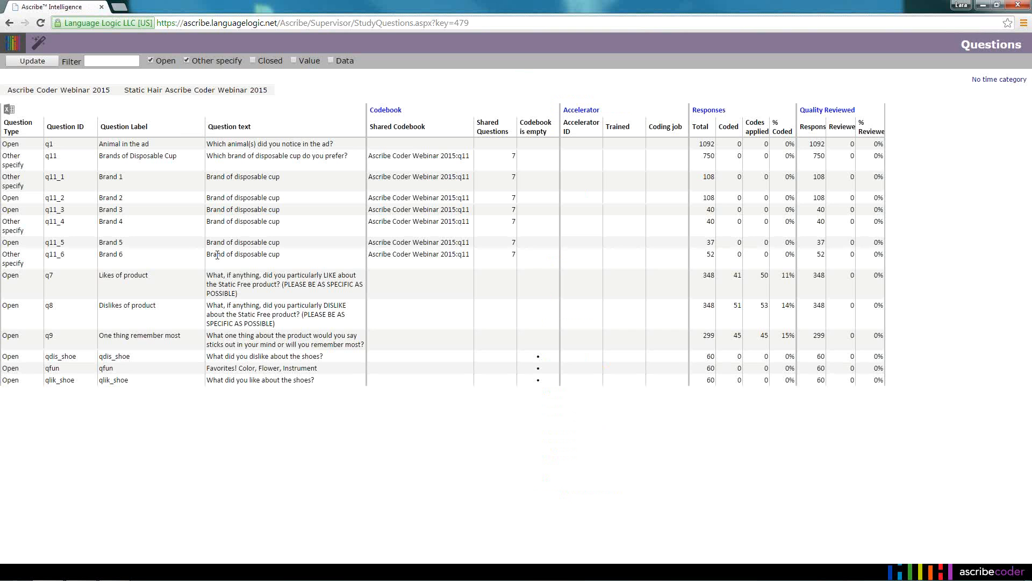
{"action": "right_click", "coordinate": [252, 313]}
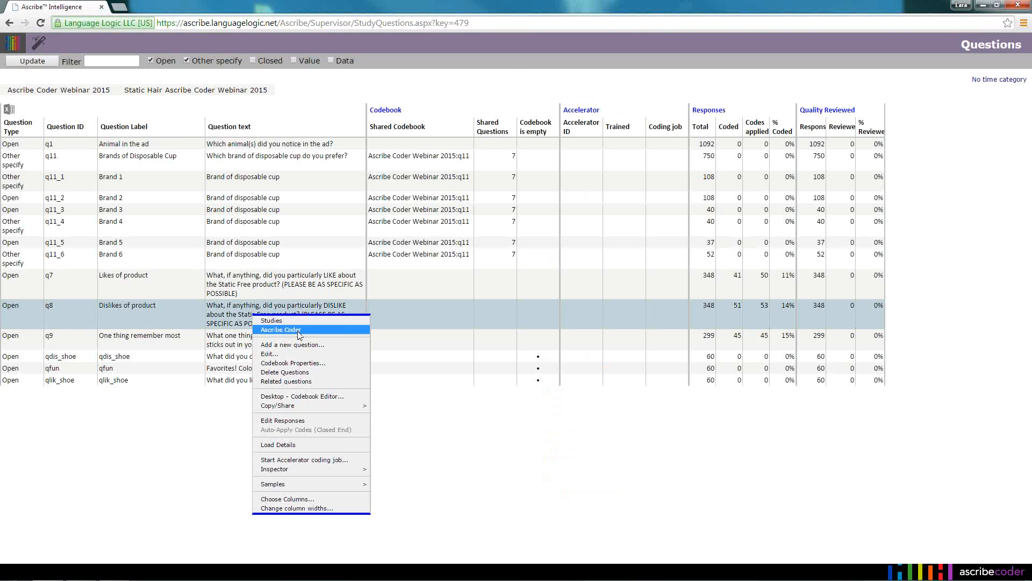
{"action": "left_click", "coordinate": [300, 330]}
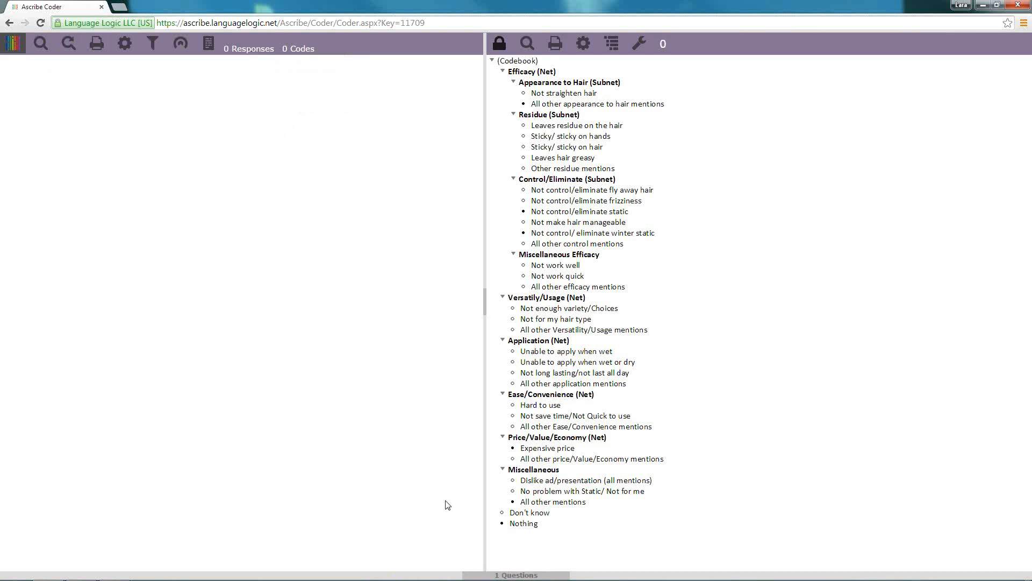
Toggle the question details pane below the workspace, leave it expanded and make it slightly taller
{"action": "left_click", "coordinate": [481, 575]}
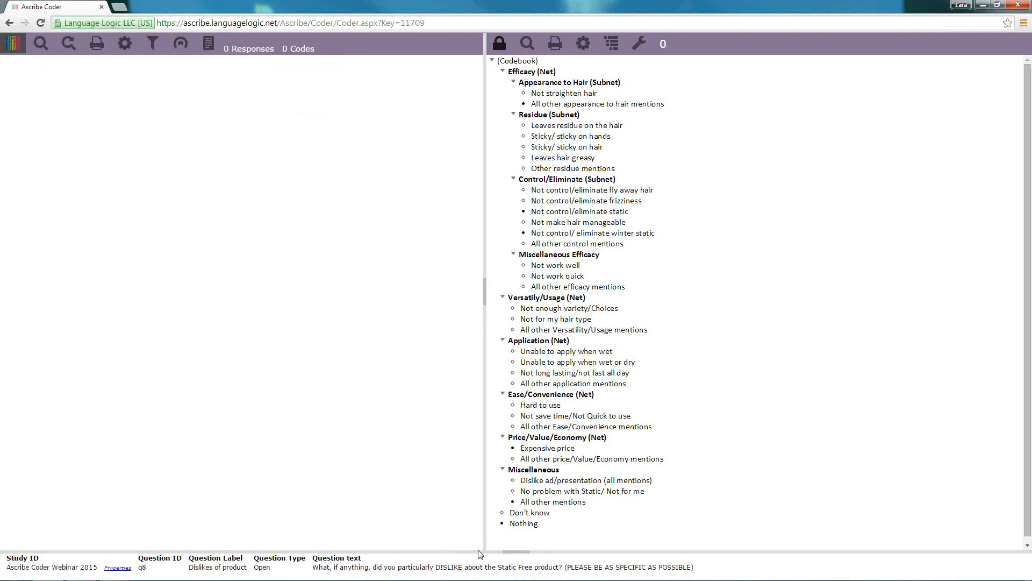
{"action": "left_click", "coordinate": [510, 556]}
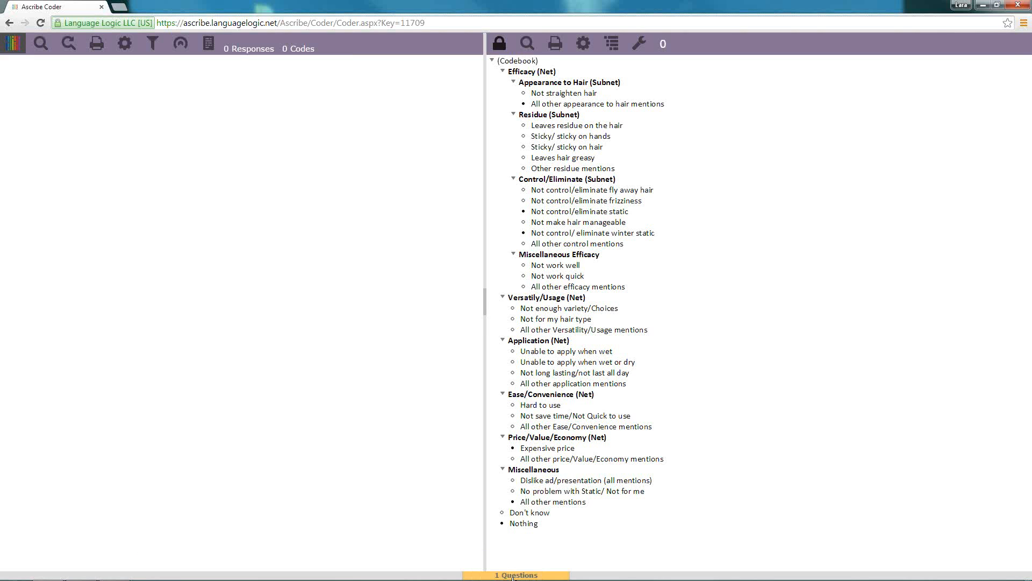
{"action": "left_click", "coordinate": [514, 576]}
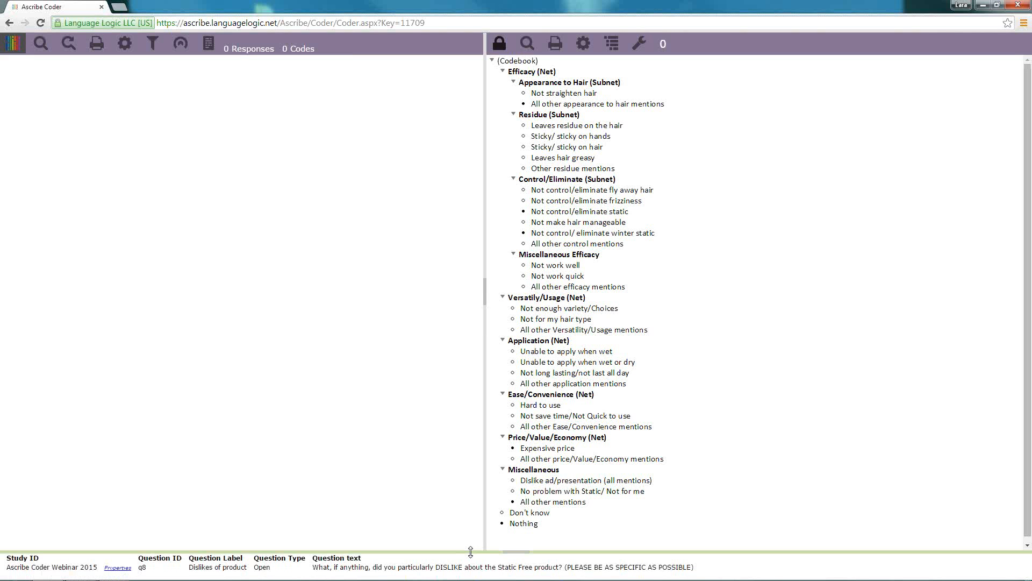
{"action": "left_click", "coordinate": [516, 552]}
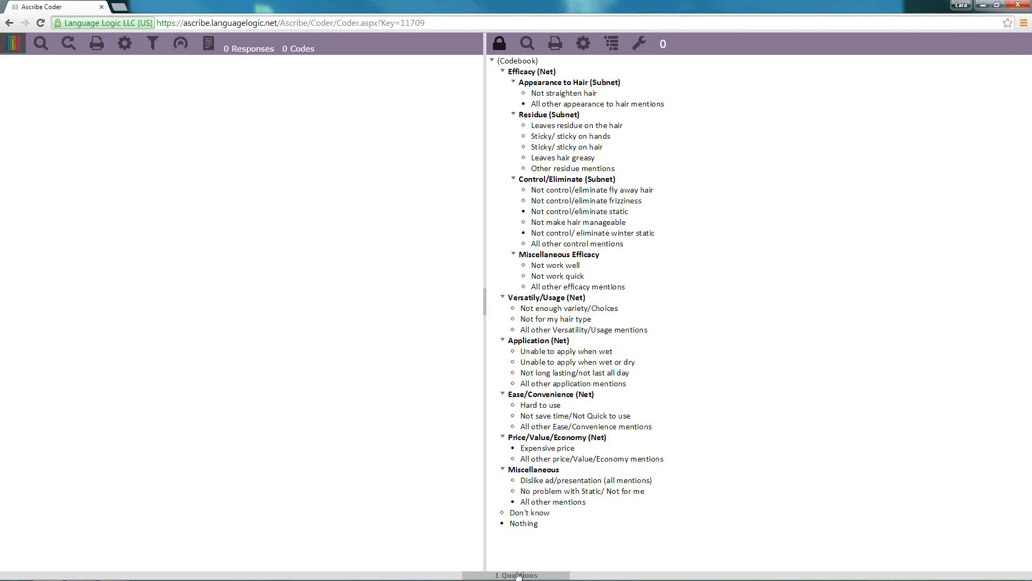
{"action": "left_click", "coordinate": [489, 576]}
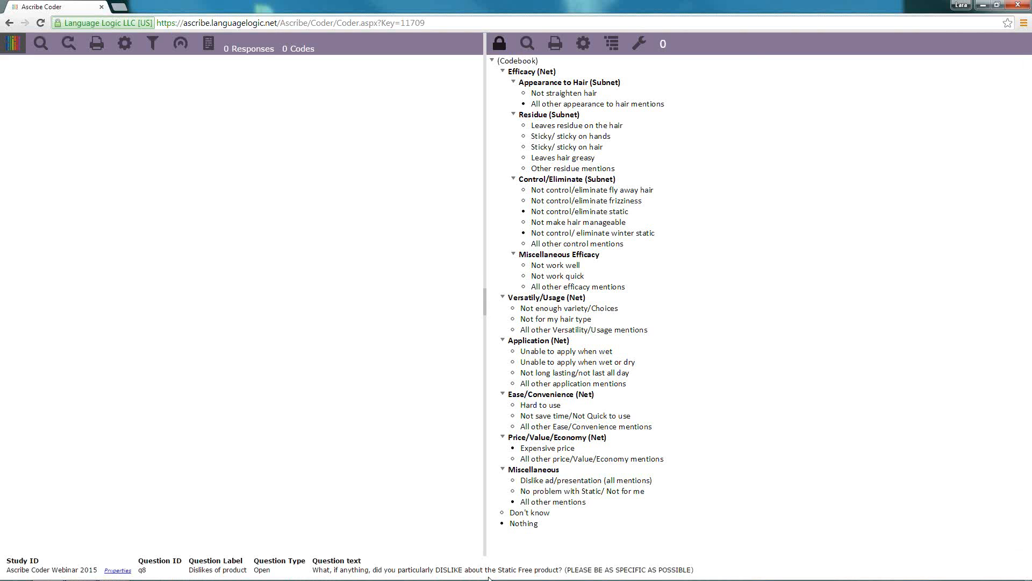
{"action": "mouse_move", "coordinate": [466, 552]}
{"action": "left_mouse_down"}
{"action": "mouse_move", "coordinate": [460, 425]}
{"action": "mouse_move", "coordinate": [451, 545]}
{"action": "left_mouse_up"}
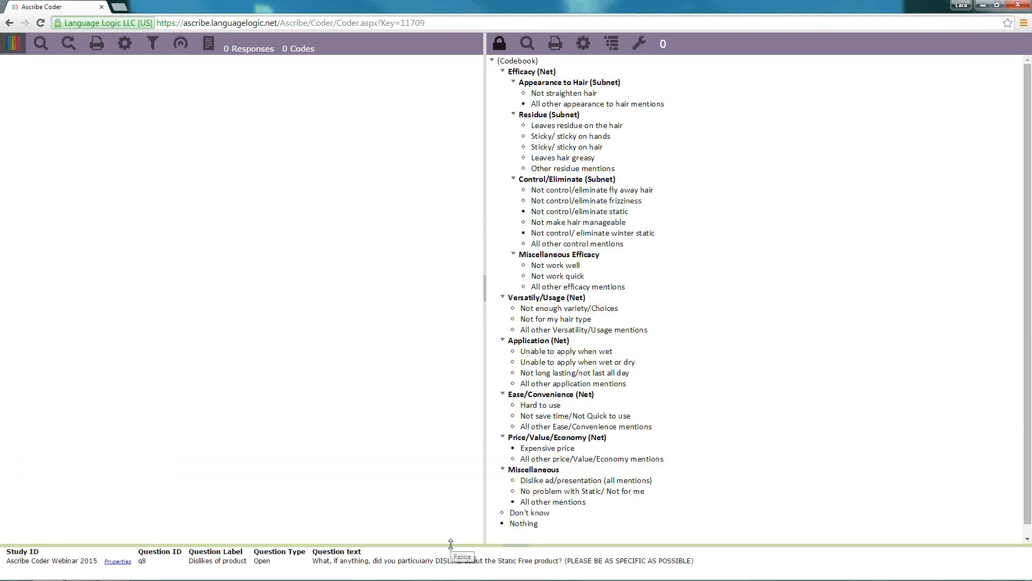
Resize the responses and codebook panes, leaving the responses about 40% of the window width
{"action": "left_click_drag", "start_coordinate": [484, 452], "coordinate": [341, 440]}
{"action": "mouse_move", "coordinate": [40, 61]}
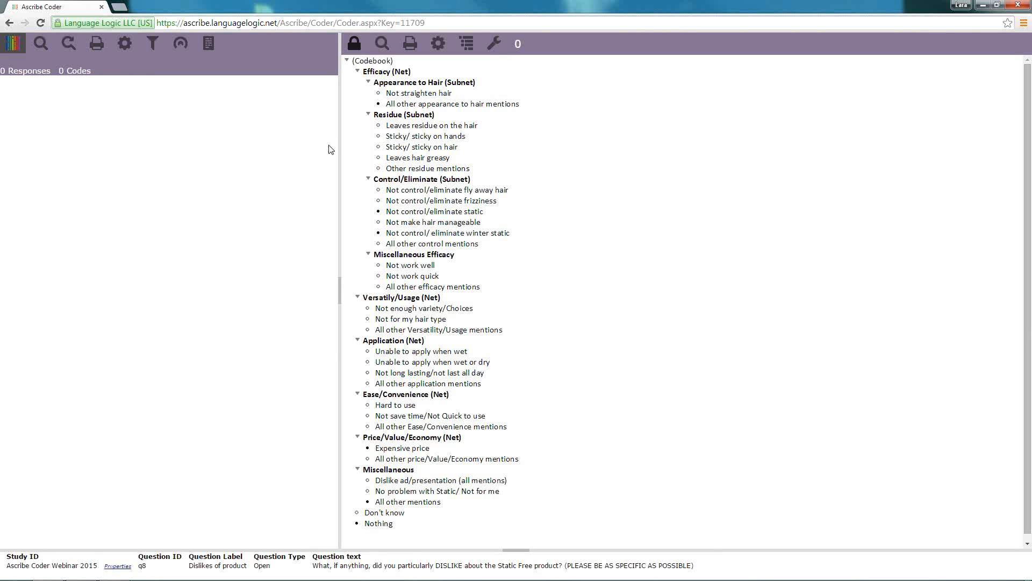
{"action": "left_click_drag", "start_coordinate": [339, 146], "coordinate": [458, 267]}
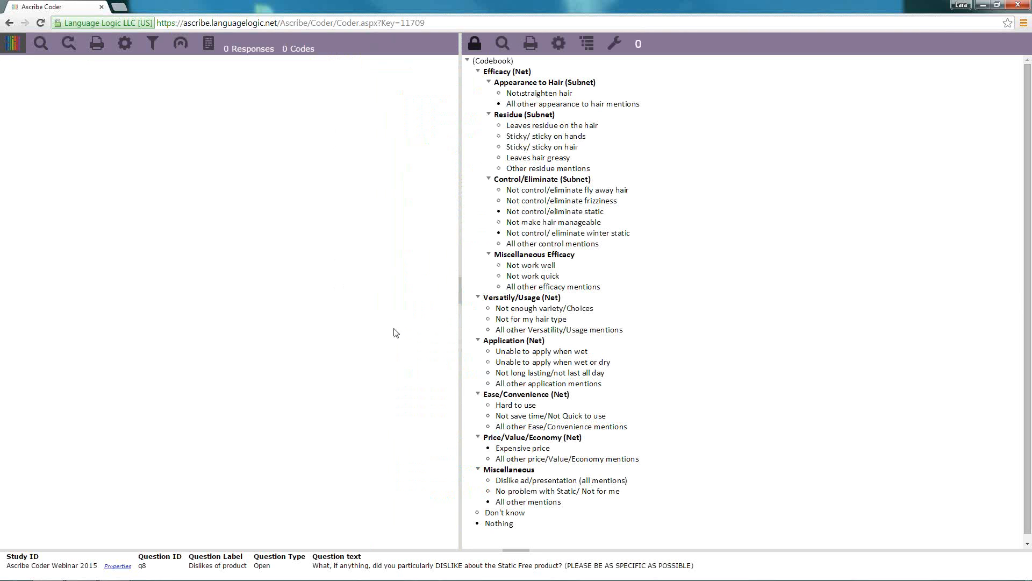
{"action": "left_click_drag", "start_coordinate": [460, 347], "coordinate": [824, 357]}
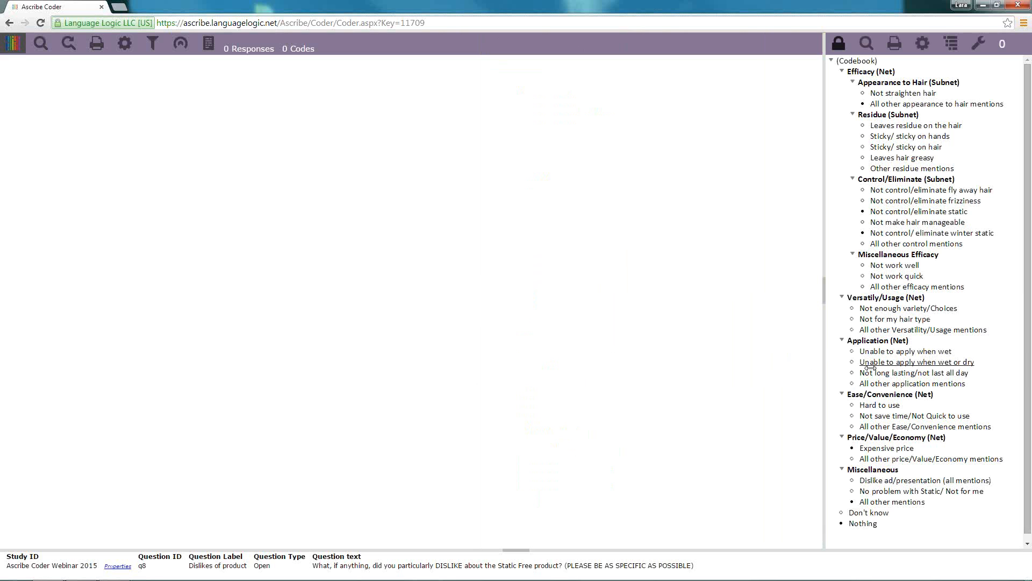
{"action": "left_click_drag", "start_coordinate": [825, 359], "coordinate": [417, 361]}
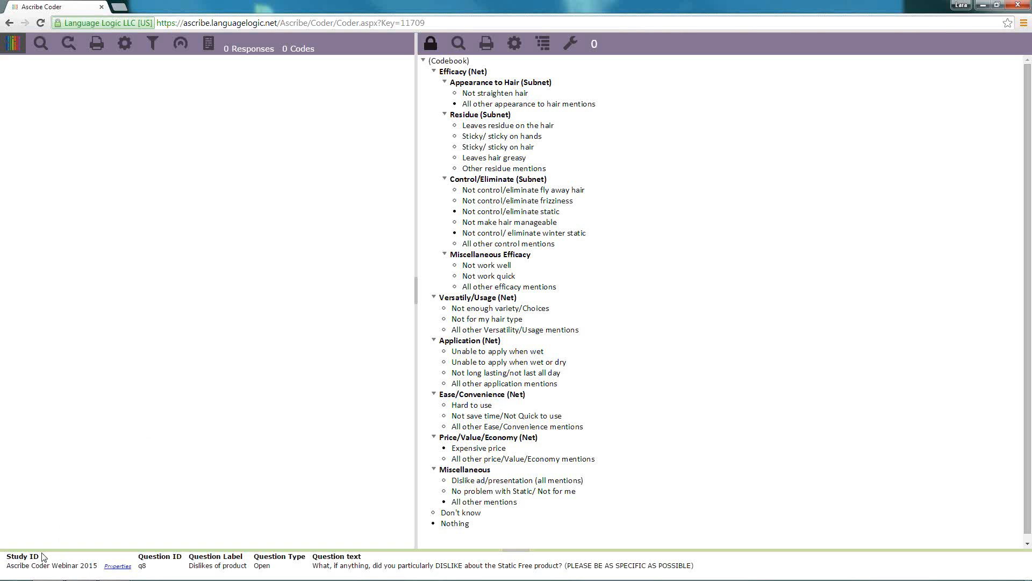
View the general properties of question q8, including its question help, and close them without changes
{"action": "left_click", "coordinate": [118, 566]}
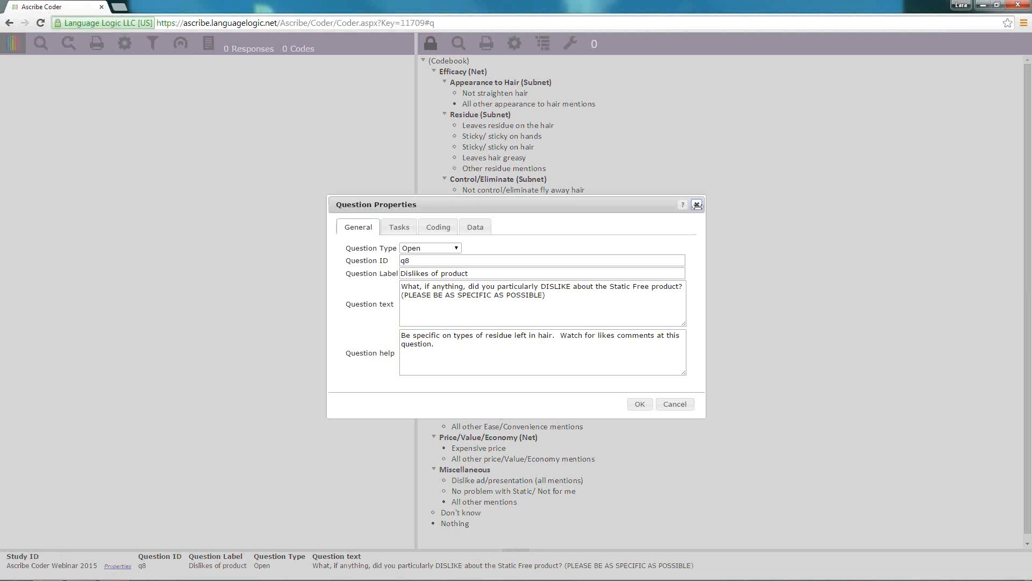
{"action": "left_click", "coordinate": [696, 205]}
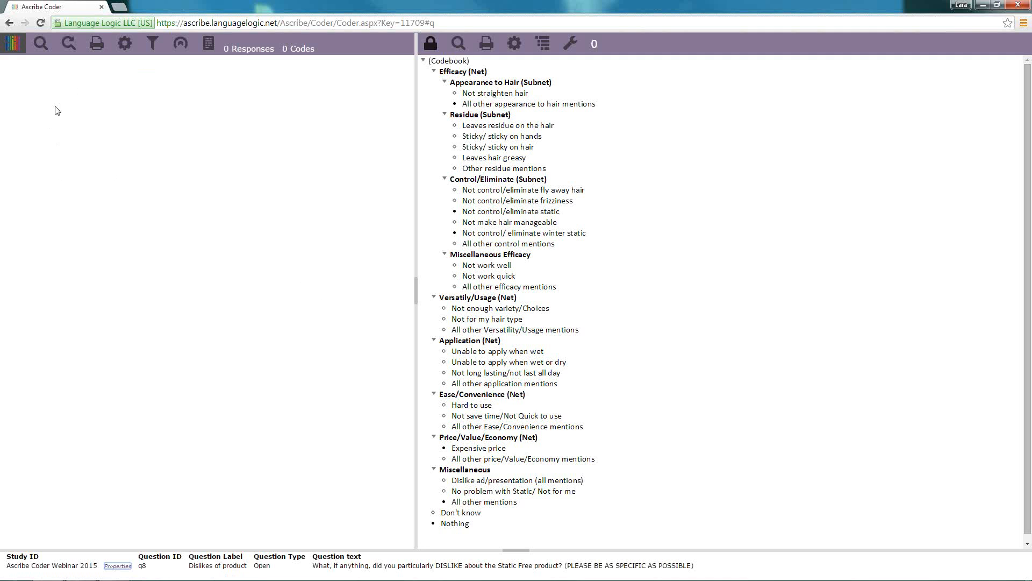
Search the uncoded responses for the text "price" and move the search dialog off the response list
{"action": "left_click", "coordinate": [42, 48]}
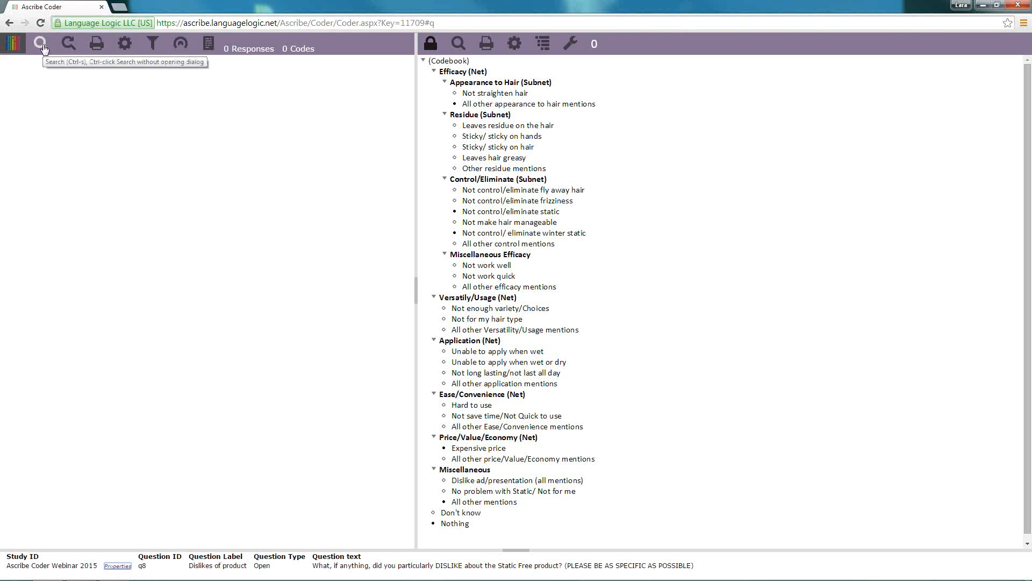
{"action": "left_click", "coordinate": [43, 48]}
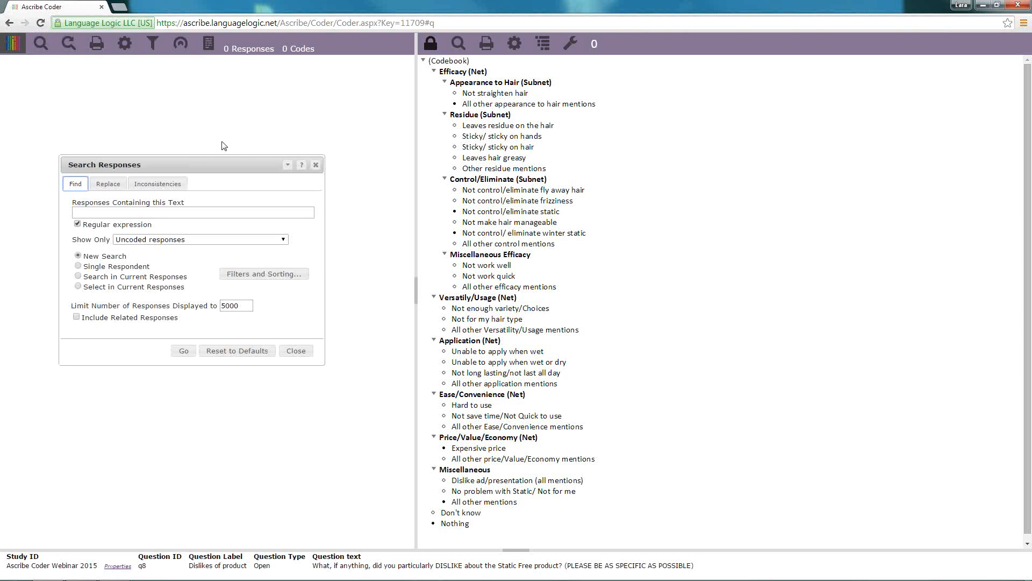
{"action": "left_click_drag", "start_coordinate": [214, 164], "coordinate": [287, 103]}
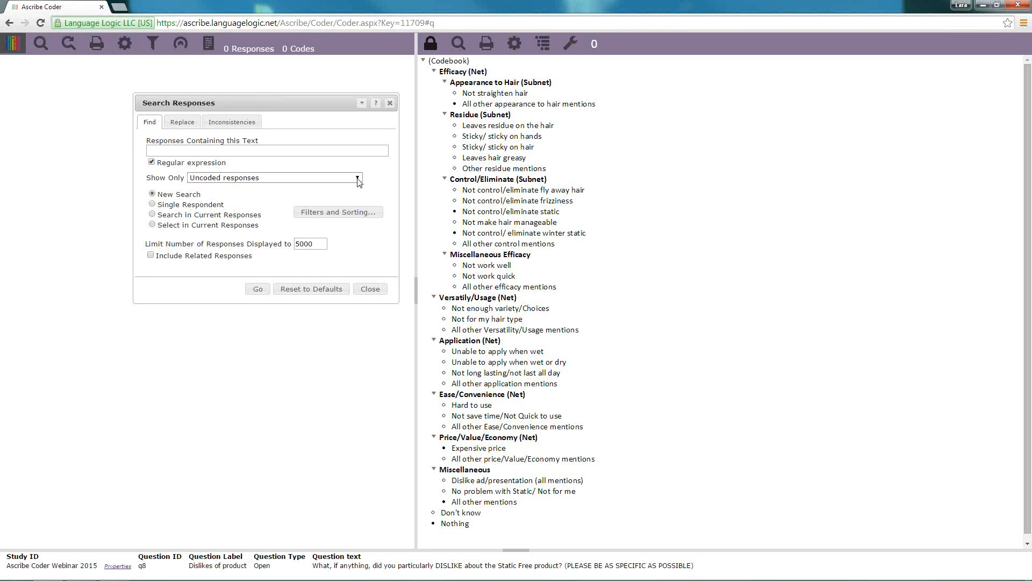
{"action": "left_click", "coordinate": [175, 149]}
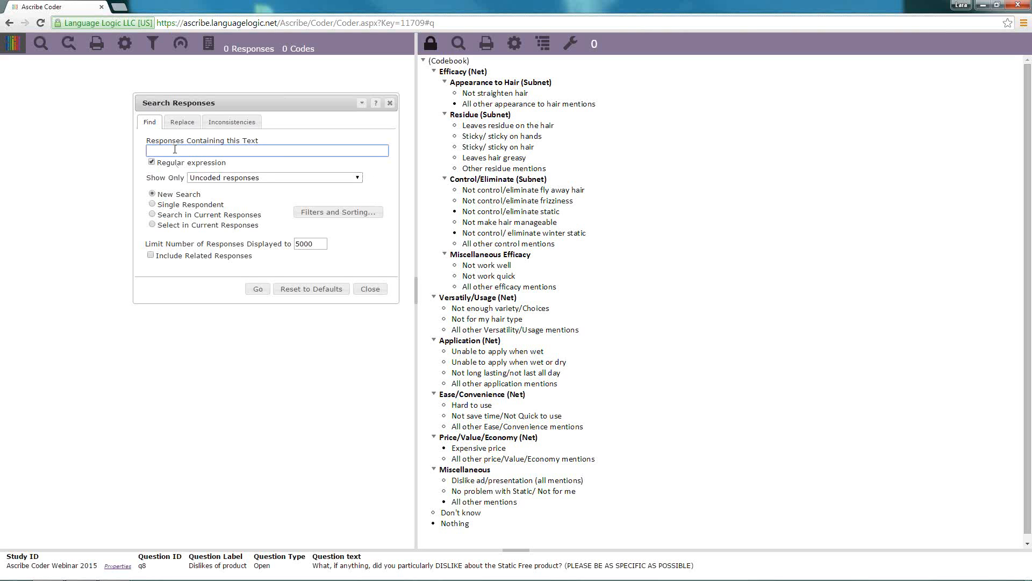
{"action": "type", "text": "price"}
{"action": "key", "text": "Return"}
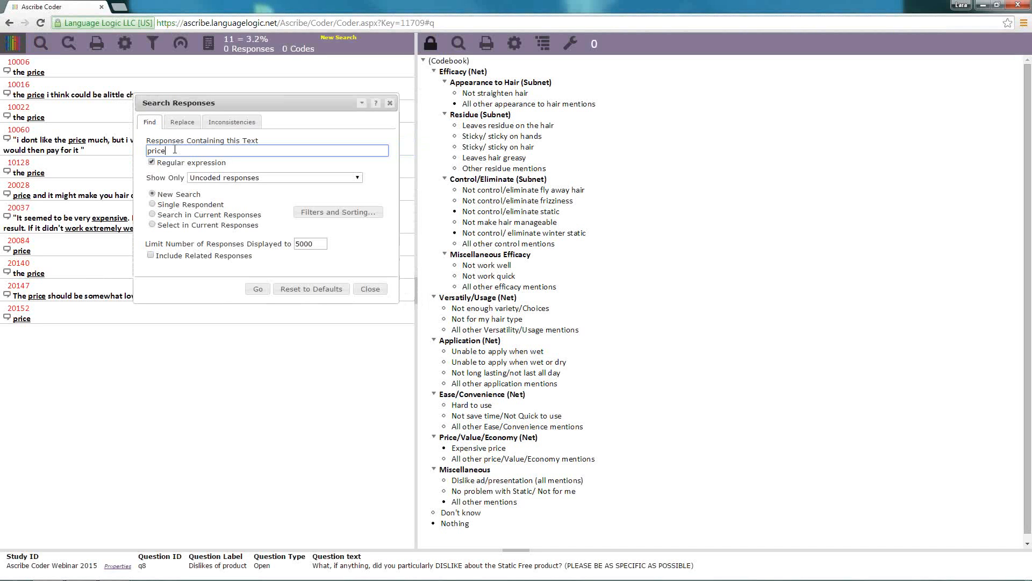
{"action": "left_click_drag", "start_coordinate": [327, 107], "coordinate": [627, 147]}
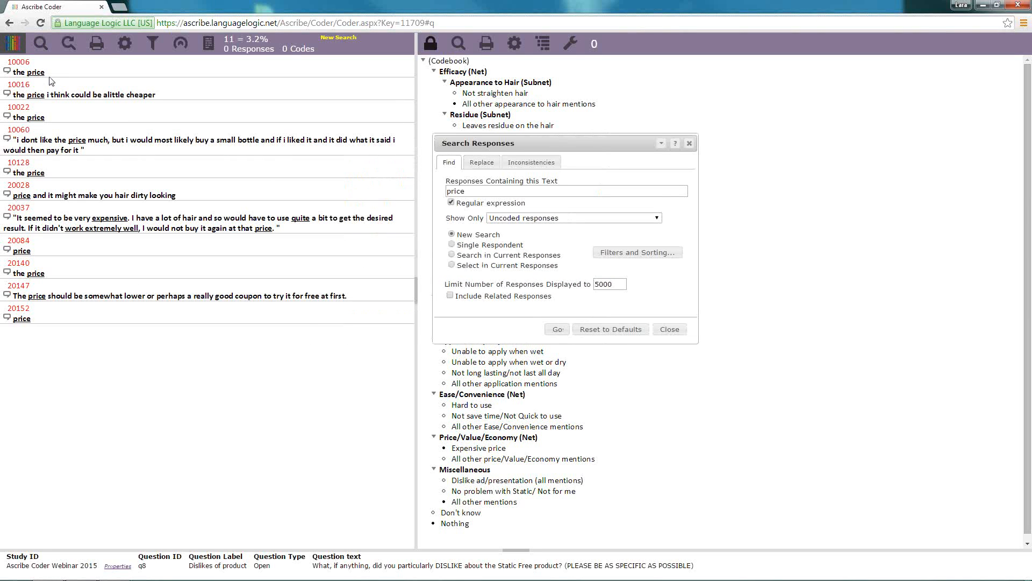
{"action": "mouse_move", "coordinate": [228, 37]}
Clear the Show Only filter to blank and rerun the "price" search over coded and uncoded responses
{"action": "left_click", "coordinate": [657, 218]}
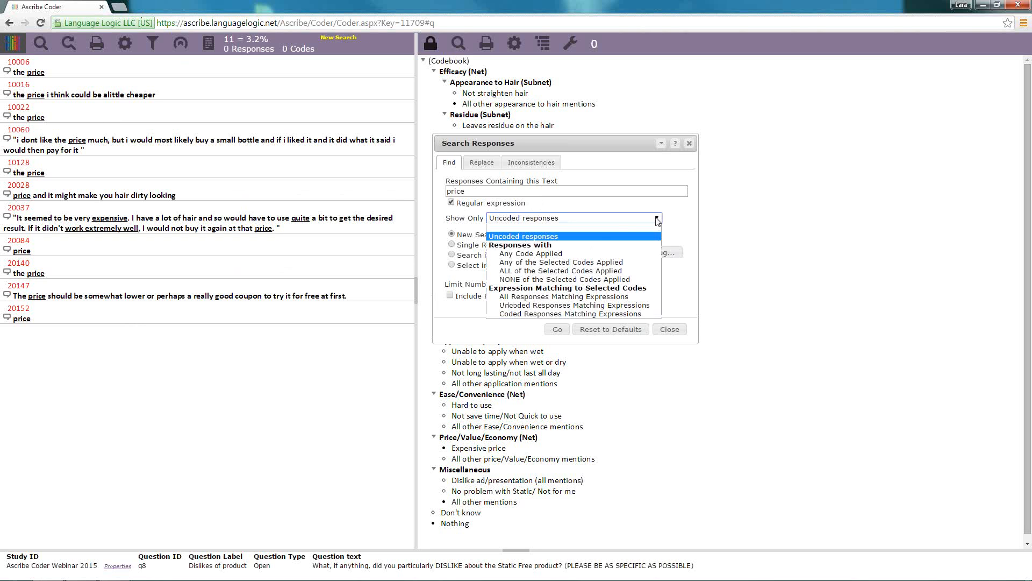
{"action": "left_click", "coordinate": [564, 253]}
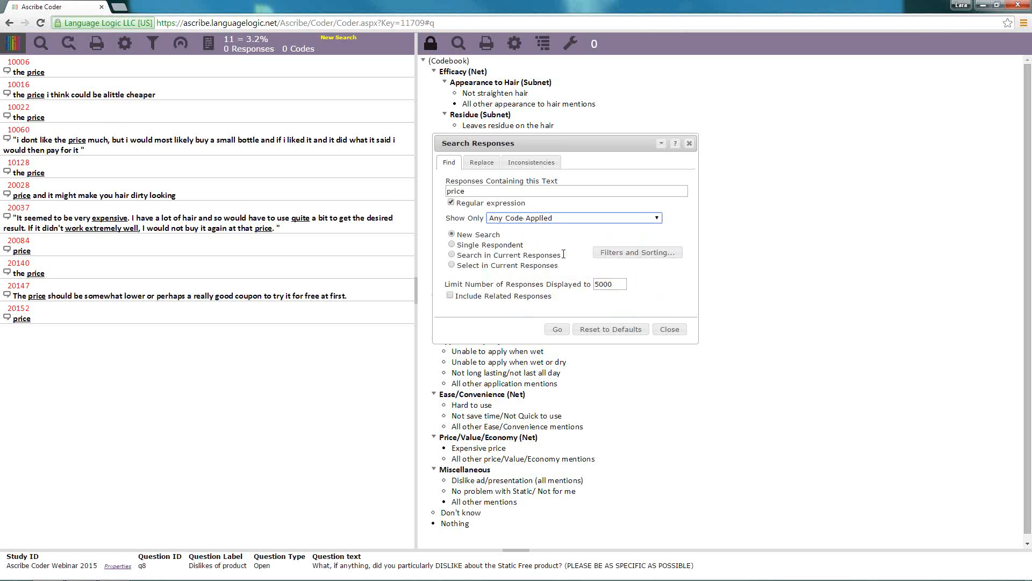
{"action": "left_click", "coordinate": [656, 219]}
{"action": "left_click", "coordinate": [547, 226]}
{"action": "left_click", "coordinate": [660, 220]}
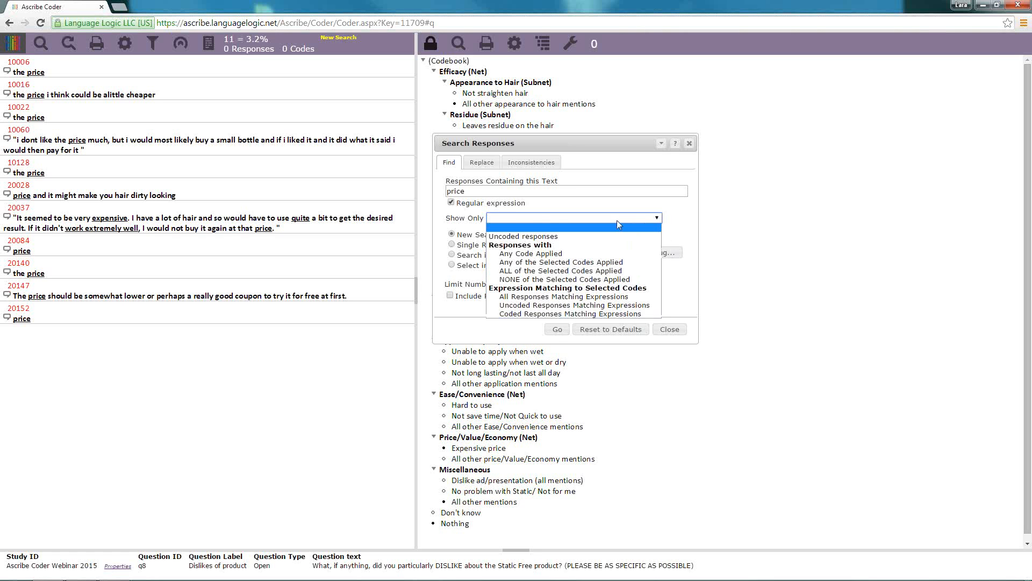
{"action": "left_click", "coordinate": [497, 227]}
{"action": "left_click", "coordinate": [657, 219]}
{"action": "left_click", "coordinate": [557, 329]}
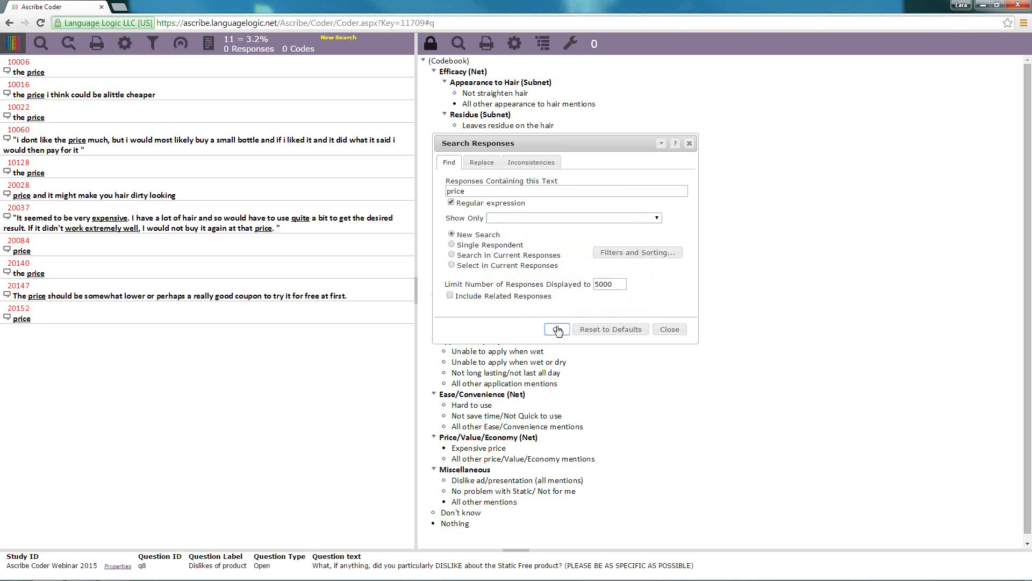
{"action": "left_click", "coordinate": [557, 329]}
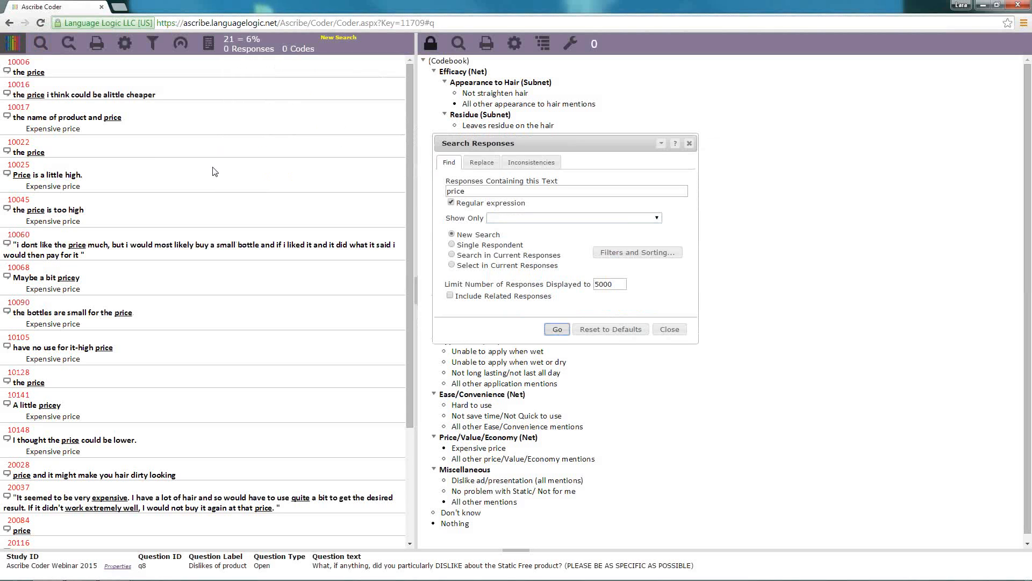
Restrict the "price" search to responses with Any Code Applied and run it
{"action": "left_click", "coordinate": [506, 192]}
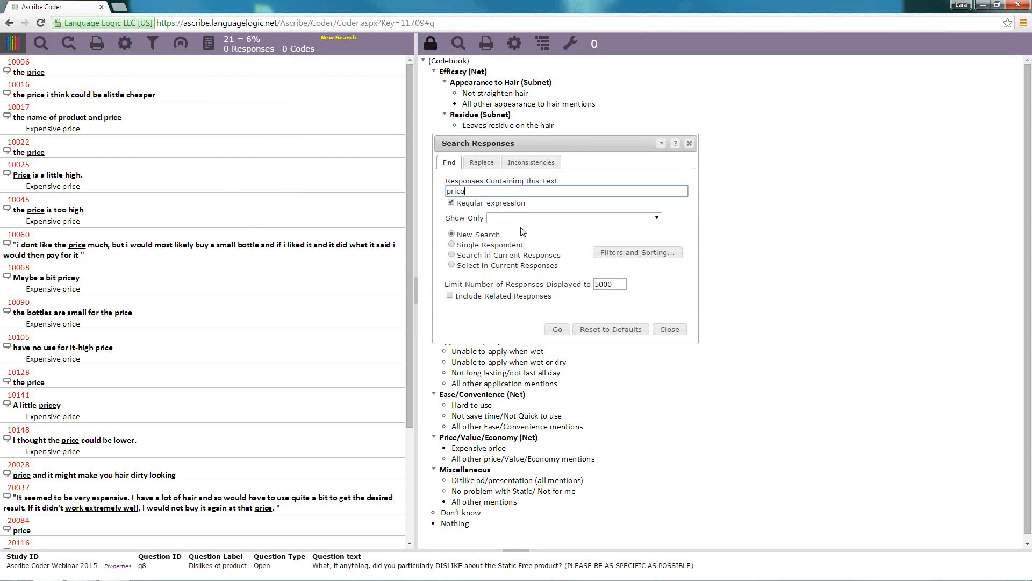
{"action": "left_click", "coordinate": [649, 221]}
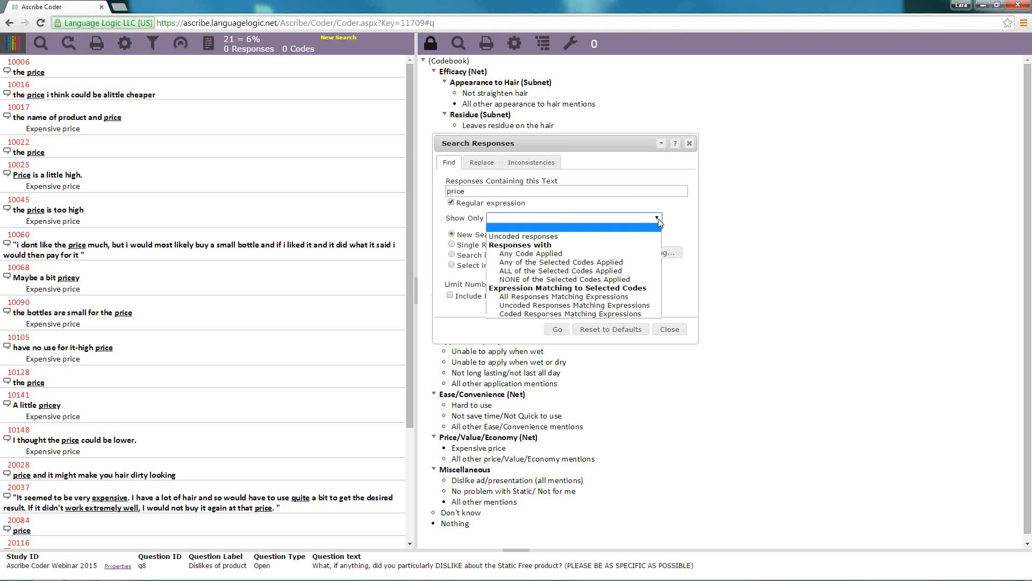
{"action": "left_click", "coordinate": [516, 253]}
{"action": "left_click", "coordinate": [561, 334]}
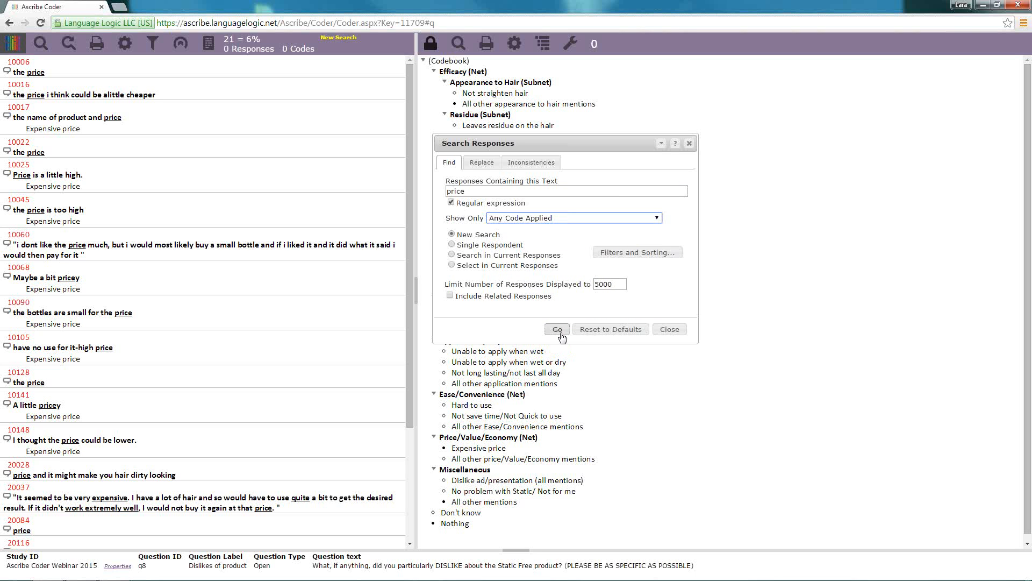
{"action": "left_click", "coordinate": [558, 330]}
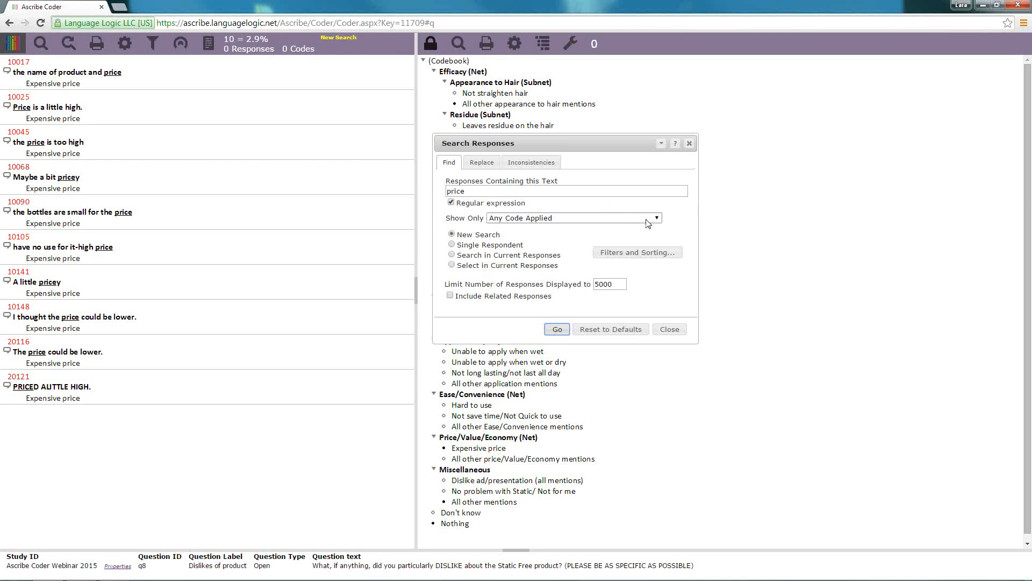
Try different Show Only filter options for the search, including Uncoded responses, and leave the filter blank
{"action": "left_click", "coordinate": [539, 219]}
{"action": "left_click", "coordinate": [539, 228]}
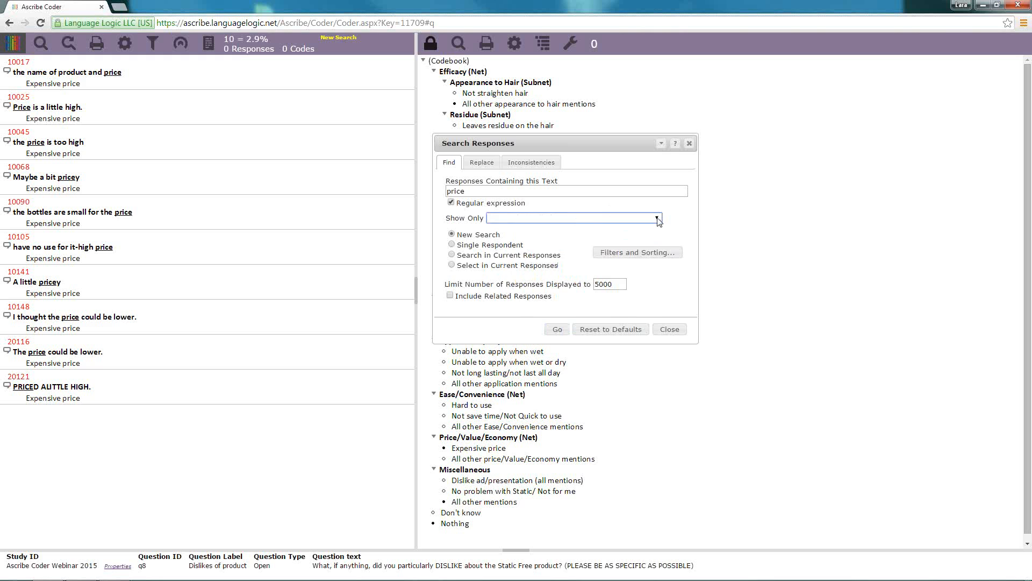
{"action": "left_click", "coordinate": [657, 218]}
{"action": "left_click", "coordinate": [559, 235]}
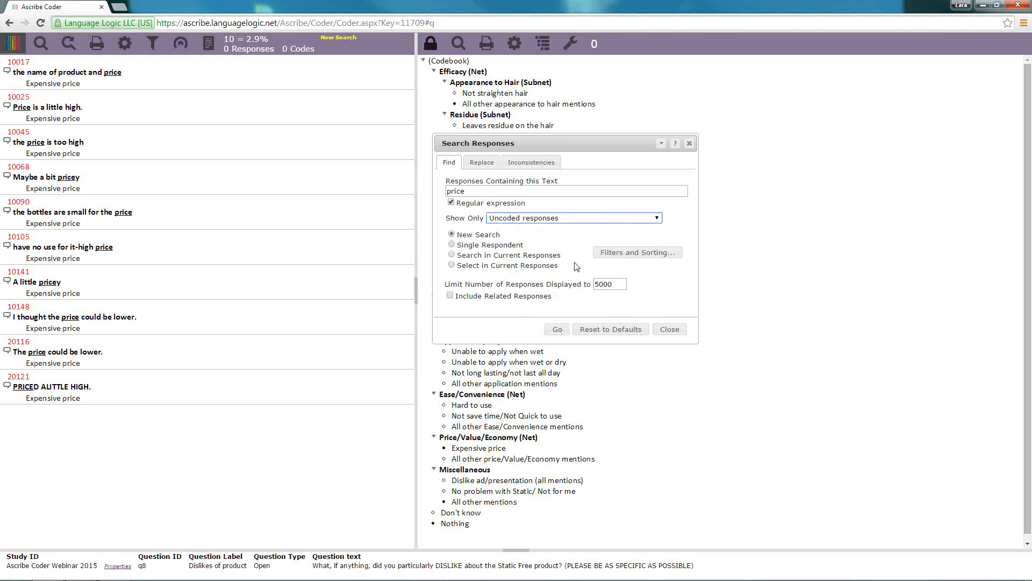
{"action": "left_click", "coordinate": [657, 217]}
{"action": "left_click", "coordinate": [535, 258]}
{"action": "left_click", "coordinate": [655, 219]}
{"action": "left_click", "coordinate": [559, 229]}
Clear the search text, run the search over all responses, and close the search dialog
{"action": "double_click", "coordinate": [476, 196]}
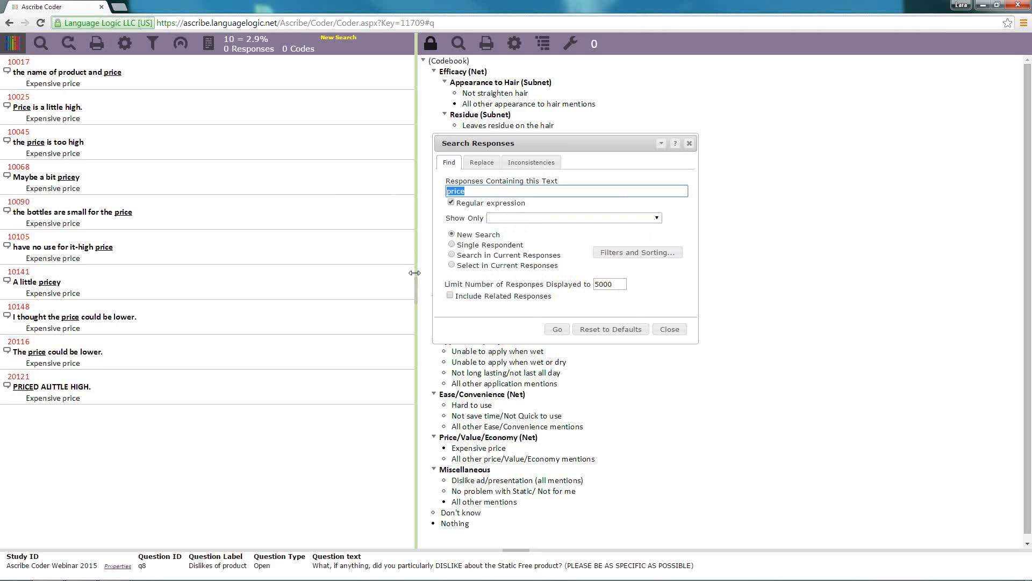
{"action": "key", "text": "BackSpace"}
{"action": "left_click", "coordinate": [558, 331]}
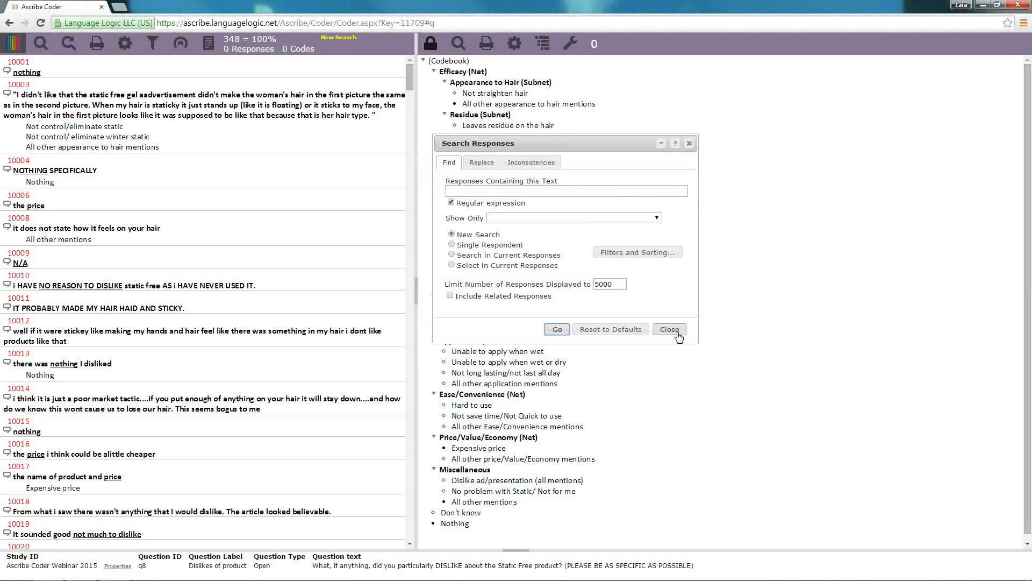
{"action": "left_click", "coordinate": [669, 329]}
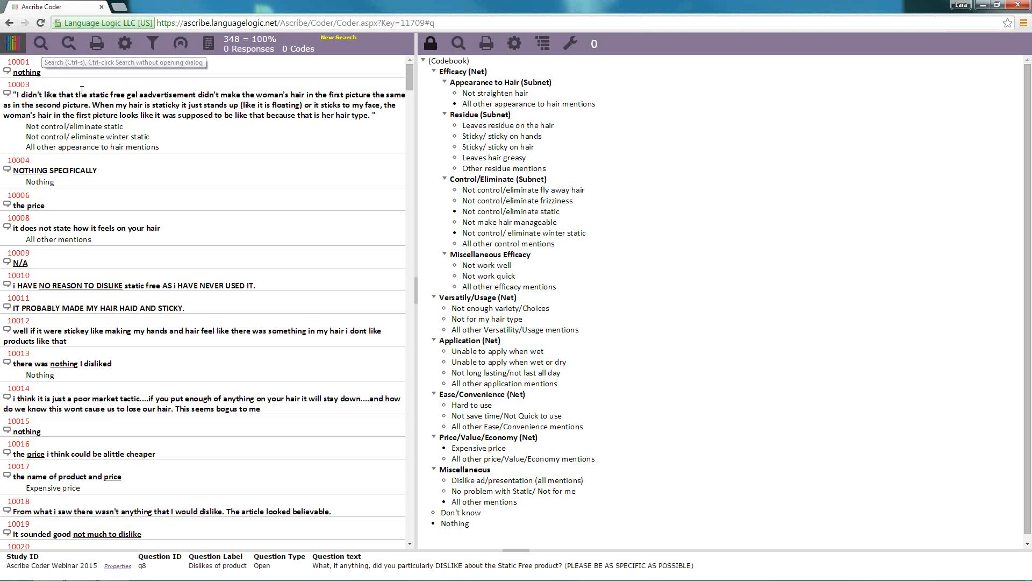
Open the responses settings and toggle the Respondent ID display, leaving it on
{"action": "left_click", "coordinate": [123, 49]}
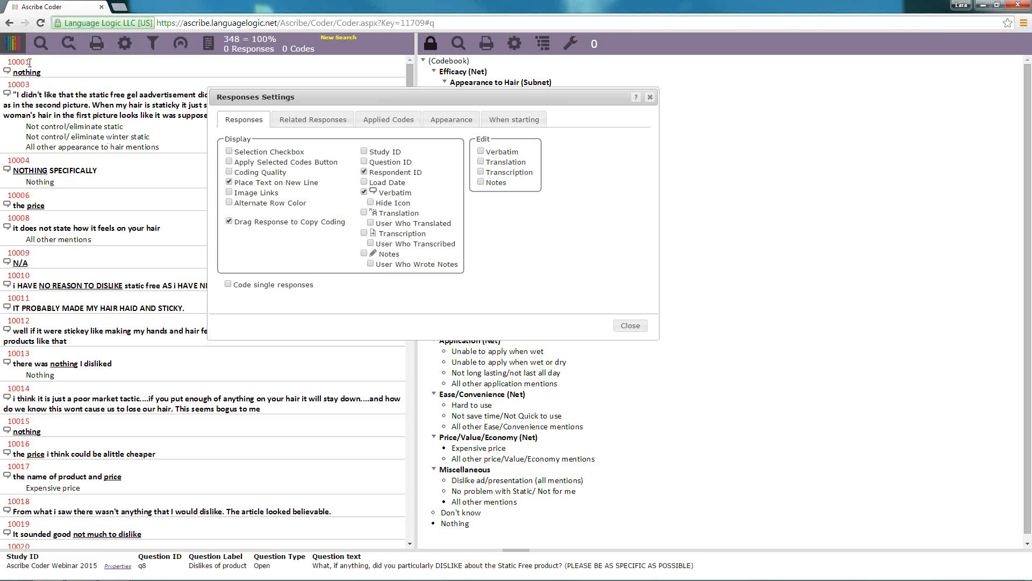
{"action": "left_click", "coordinate": [364, 173]}
{"action": "left_click", "coordinate": [364, 173]}
{"action": "left_click", "coordinate": [364, 173]}
{"action": "left_click", "coordinate": [364, 172]}
Toggle the Question ID display for the responses on and off, leaving it off
{"action": "left_click", "coordinate": [365, 163]}
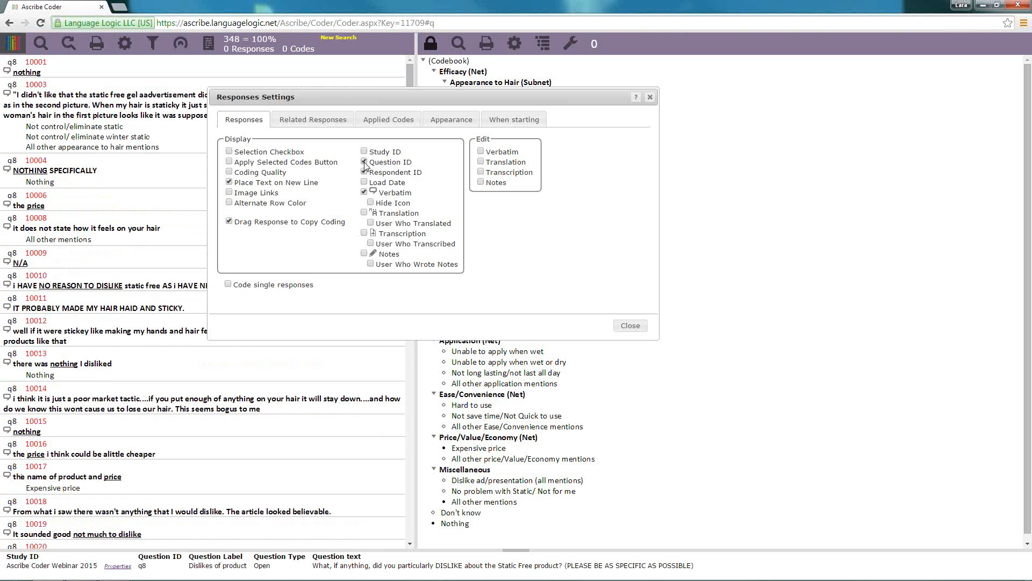
{"action": "left_click", "coordinate": [365, 163]}
{"action": "left_click", "coordinate": [364, 162]}
{"action": "left_click", "coordinate": [365, 162]}
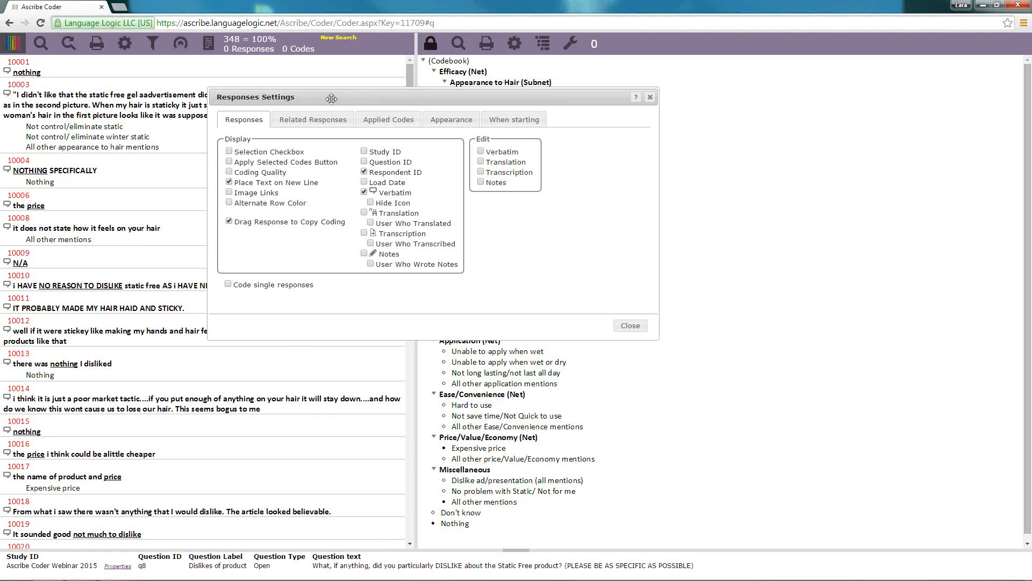
Move the settings dialog aside, show Question ID and Study ID on the responses, and hide both again
{"action": "left_click_drag", "start_coordinate": [344, 98], "coordinate": [459, 94]}
{"action": "left_click", "coordinate": [478, 157]}
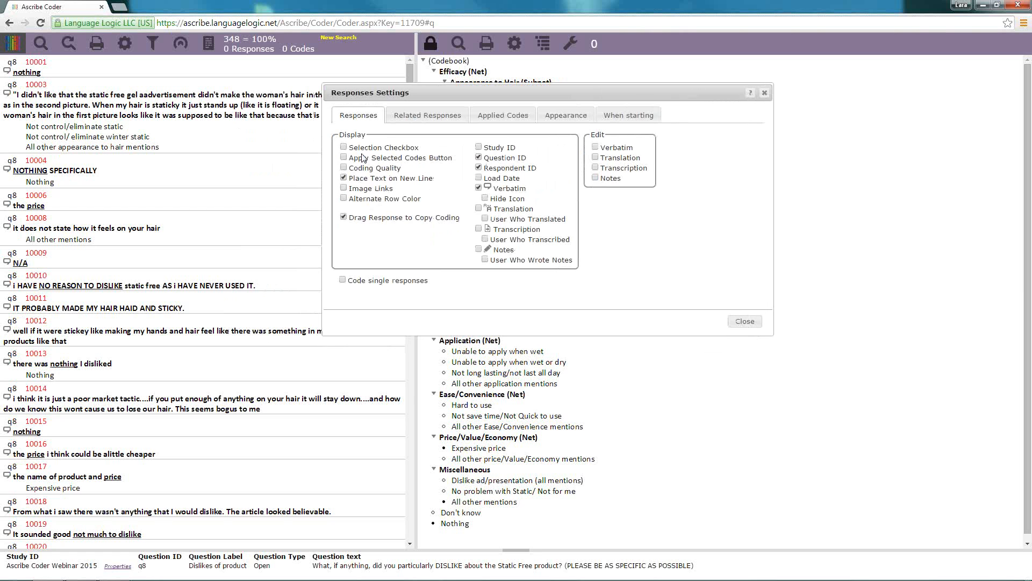
{"action": "left_click", "coordinate": [478, 148]}
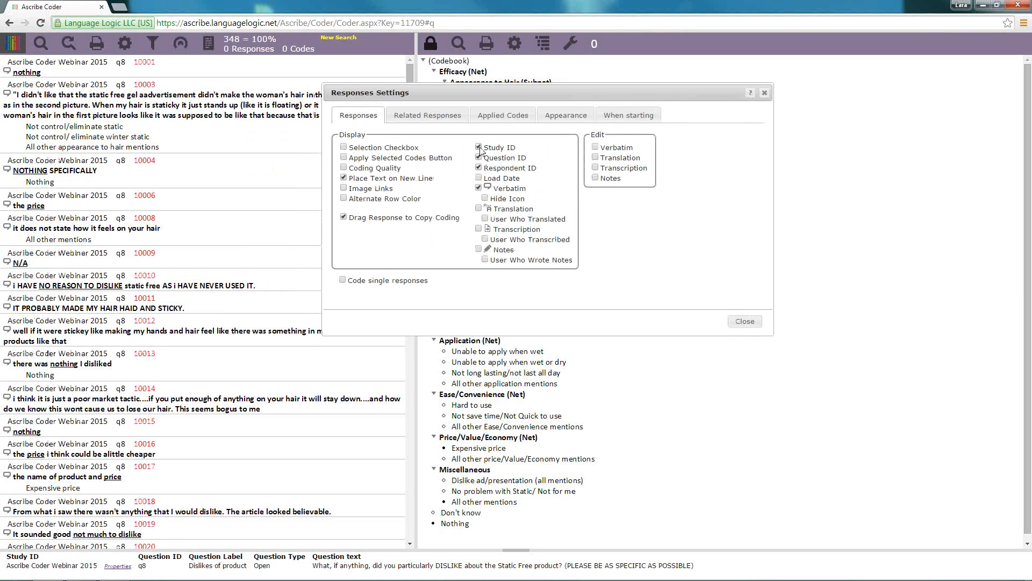
{"action": "left_click", "coordinate": [478, 147]}
{"action": "left_click", "coordinate": [479, 158]}
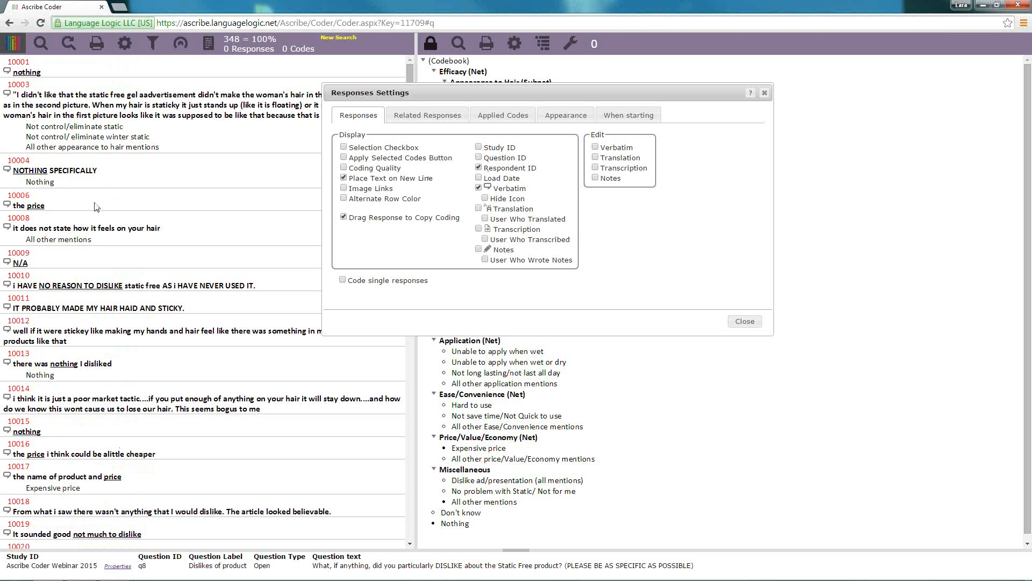
Turn off Place Text on New Line and Respondent ID, enable Hide Icon and Alternate Row Color, and move the dialog off the response list
{"action": "left_click", "coordinate": [343, 178]}
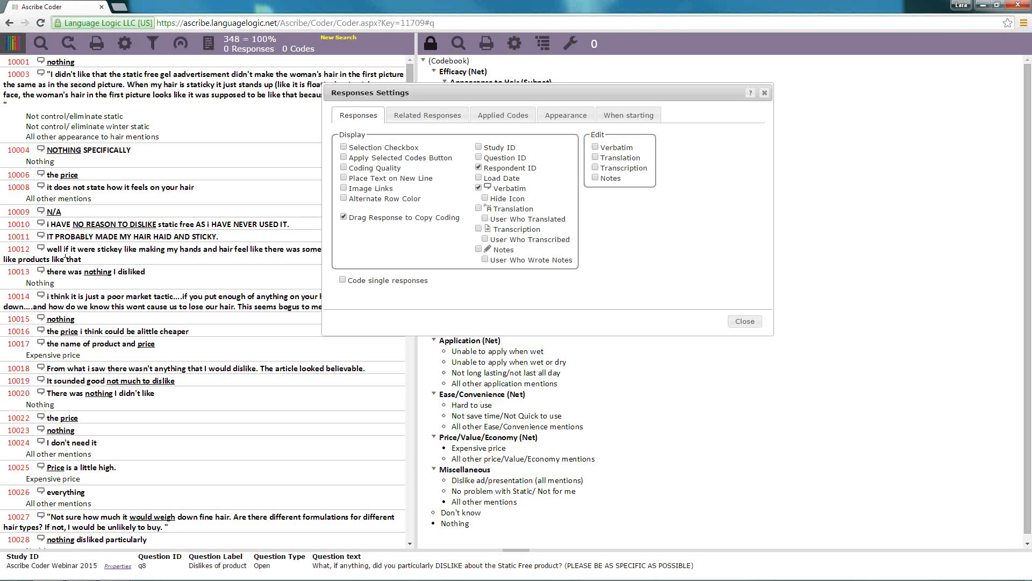
{"action": "left_click", "coordinate": [486, 199]}
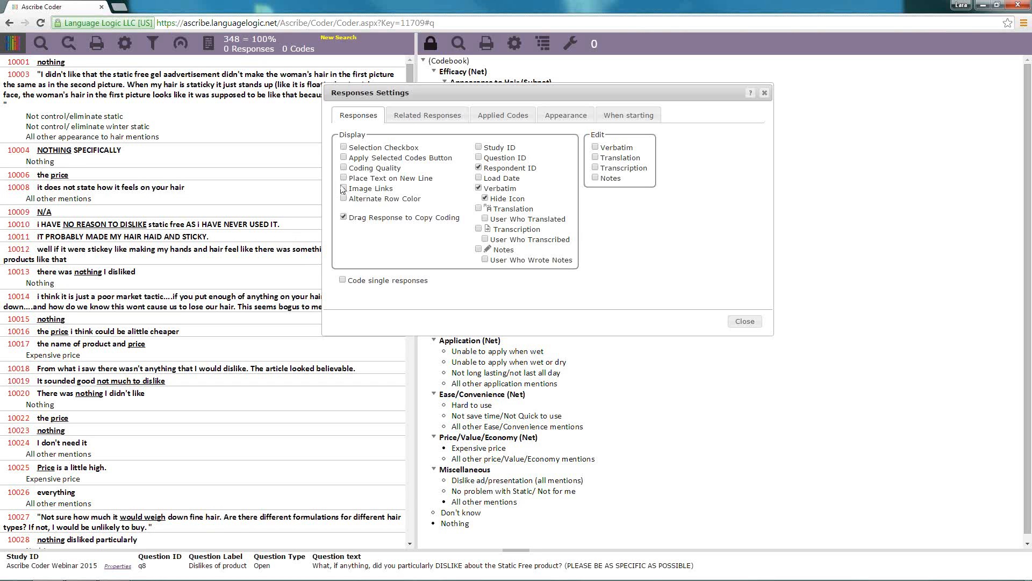
{"action": "left_click", "coordinate": [479, 168]}
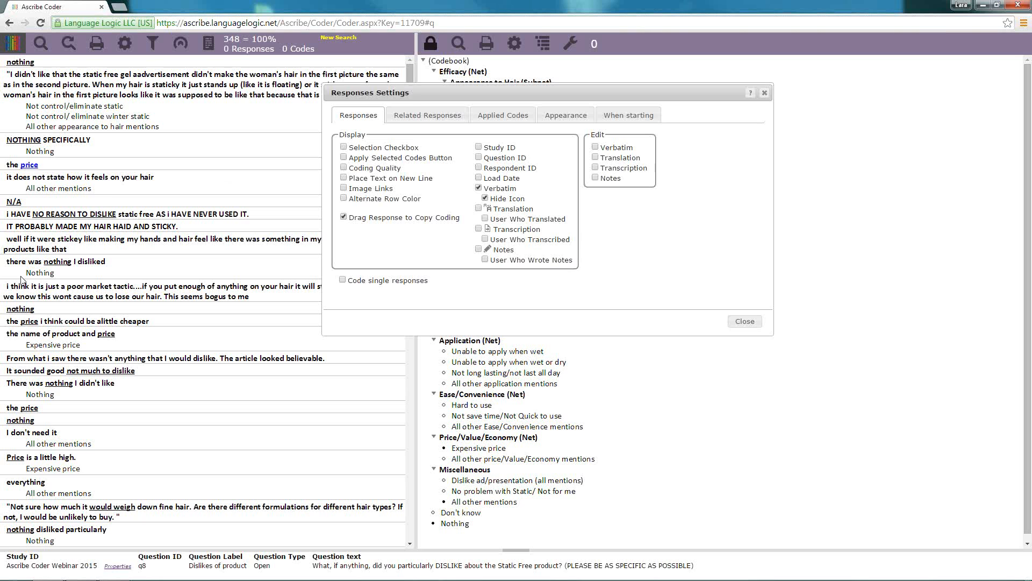
{"action": "left_click", "coordinate": [344, 199]}
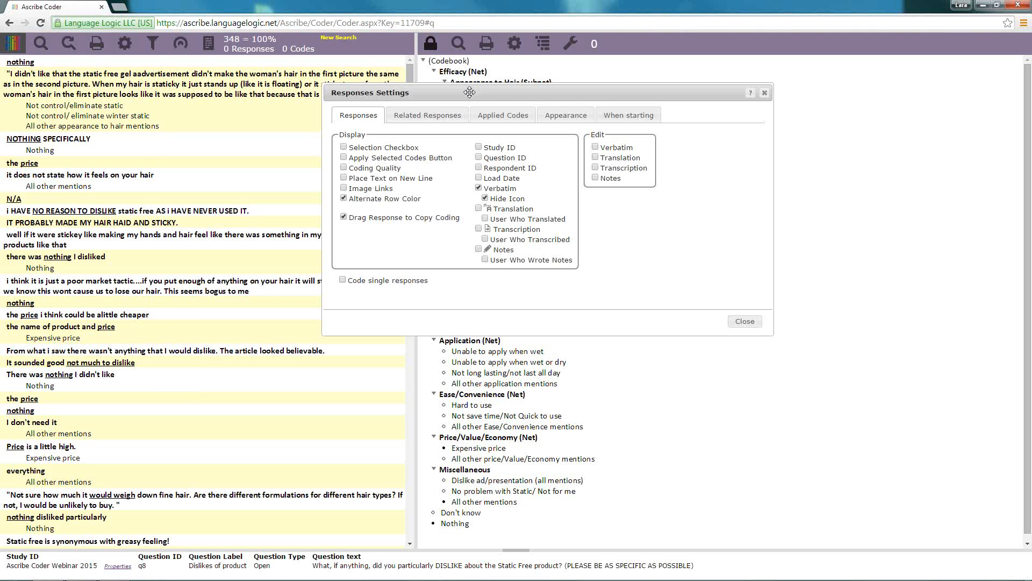
{"action": "left_click_drag", "start_coordinate": [489, 100], "coordinate": [608, 125]}
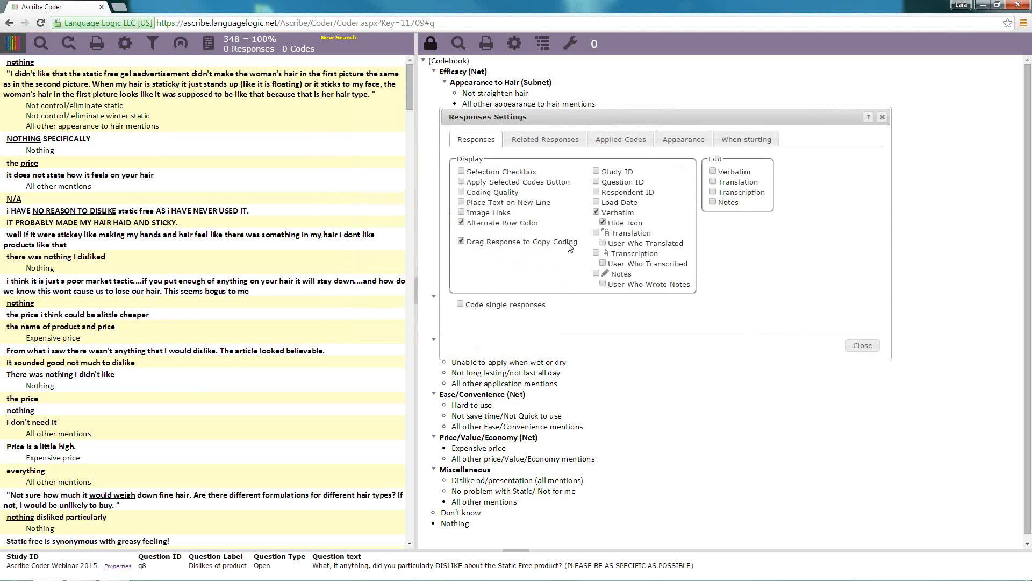
Toggle note editing for the responses, leaving the note fields enabled
{"action": "left_click", "coordinate": [714, 202]}
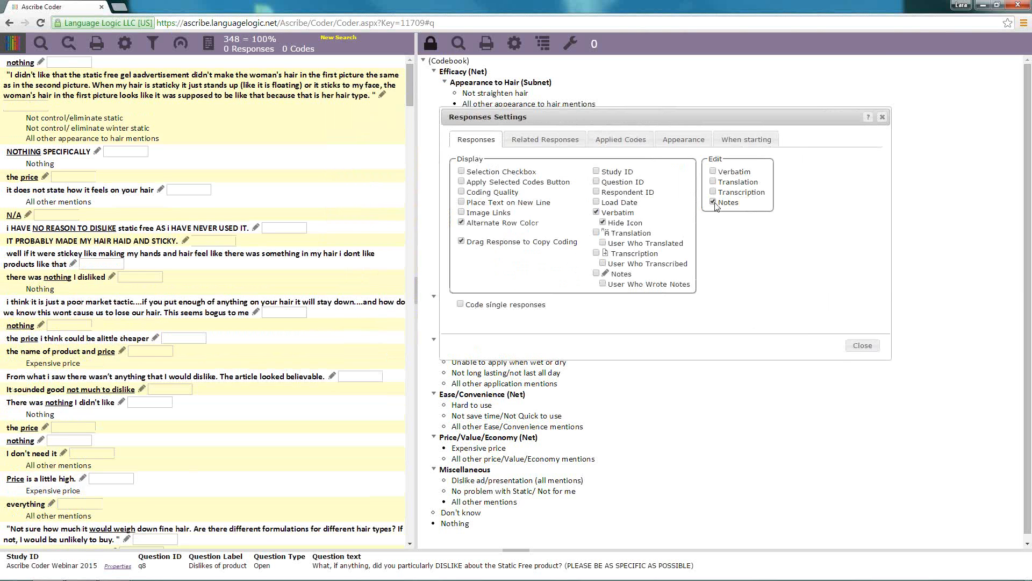
{"action": "left_click", "coordinate": [714, 202]}
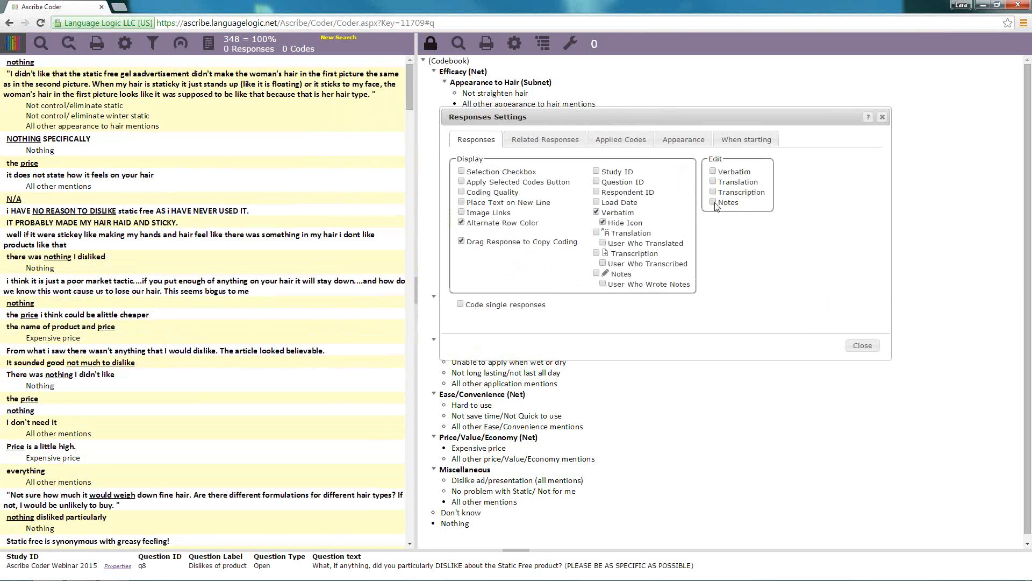
{"action": "left_click", "coordinate": [713, 202]}
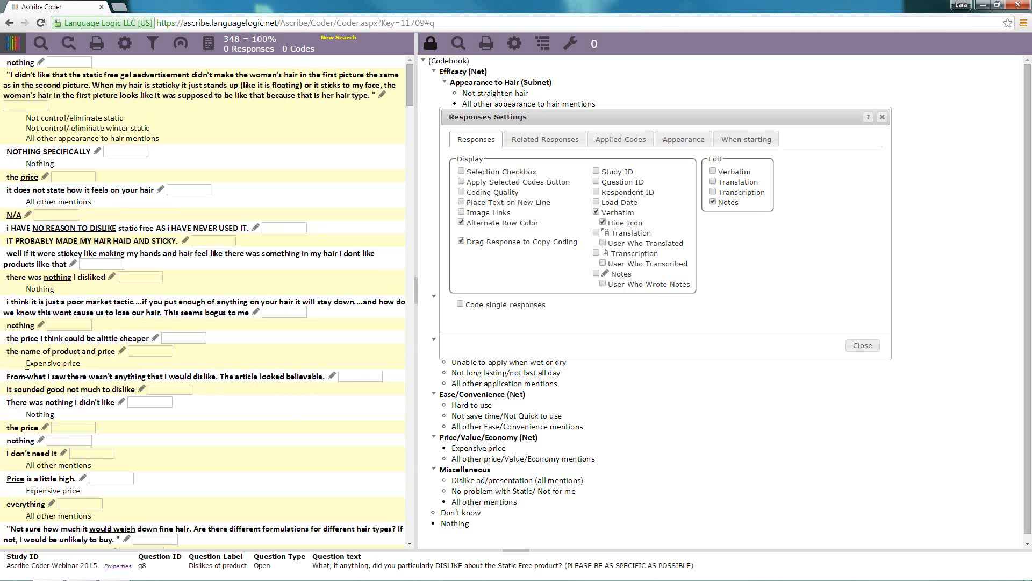
Enter the note "believable" on the "From what i saw" response, erase it, and turn off note editing
{"action": "left_click", "coordinate": [355, 377]}
{"action": "type", "text": "believable"}
{"action": "key", "text": "BackSpace"}
{"action": "key", "text": "BackSpace"}
{"action": "key", "text": "BackSpace"}
{"action": "key", "text": "BackSpace"}
{"action": "key", "text": "BackSpace"}
{"action": "key", "text": "BackSpace"}
{"action": "key", "text": "BackSpace"}
{"action": "key", "text": "BackSpace"}
{"action": "key", "text": "BackSpace"}
{"action": "left_click", "coordinate": [713, 202]}
{"action": "left_click", "coordinate": [713, 202]}
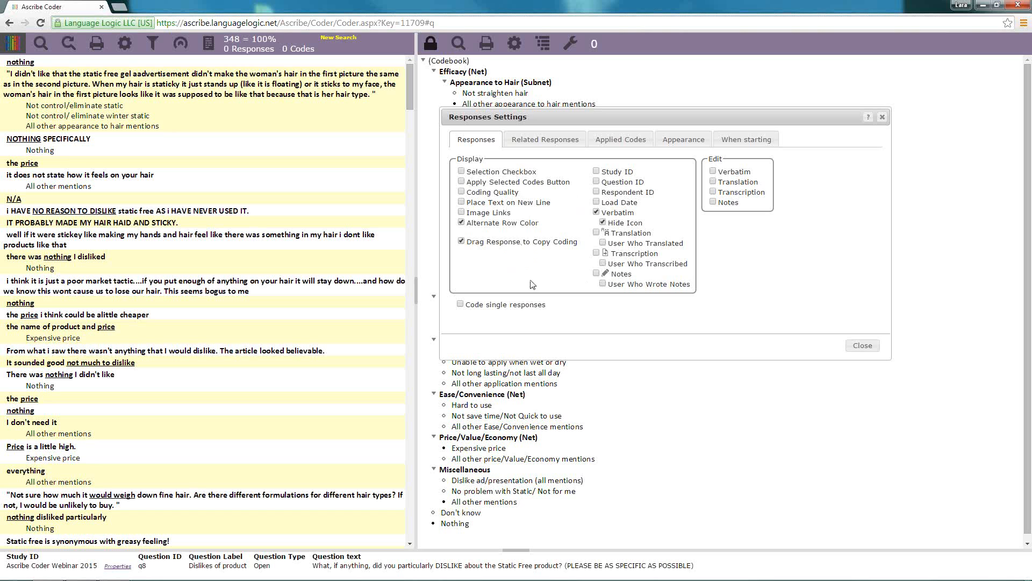
View the Applied Codes settings, and switch Drag Response to Copy Coding off and back on in the Responses settings
{"action": "left_click", "coordinate": [618, 140]}
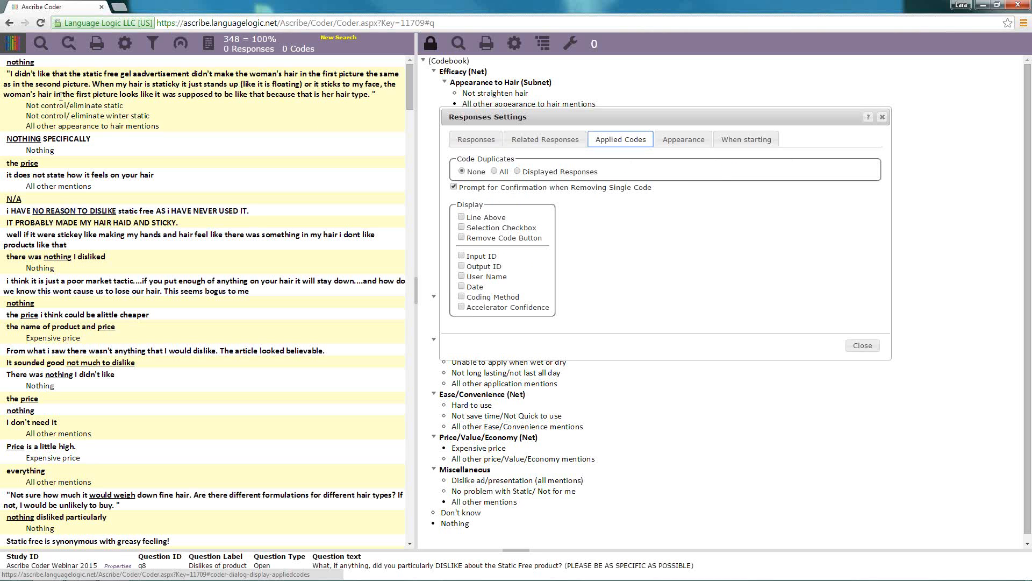
{"action": "left_click", "coordinate": [31, 79]}
{"action": "left_click", "coordinate": [36, 93]}
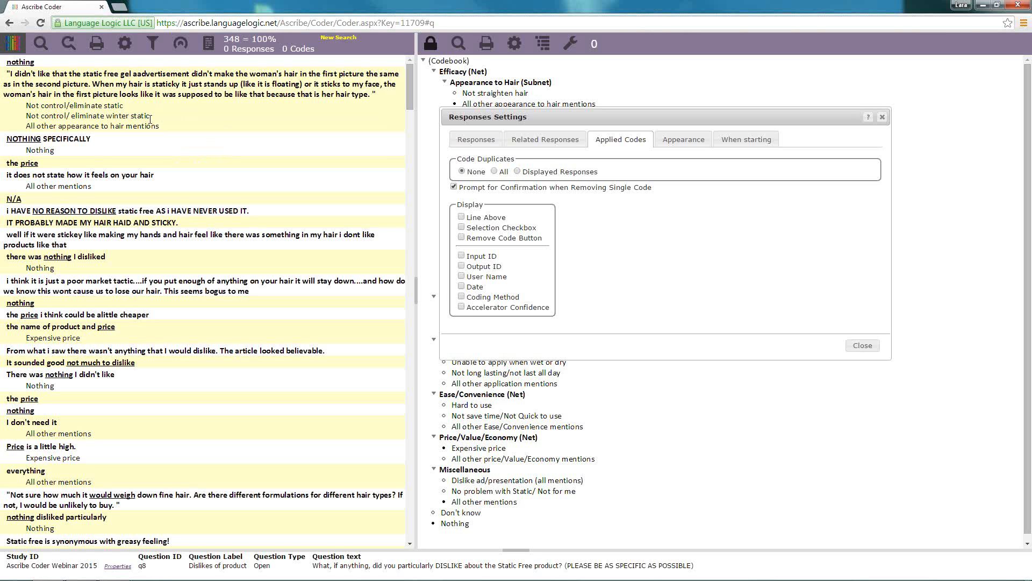
{"action": "left_click", "coordinate": [477, 140]}
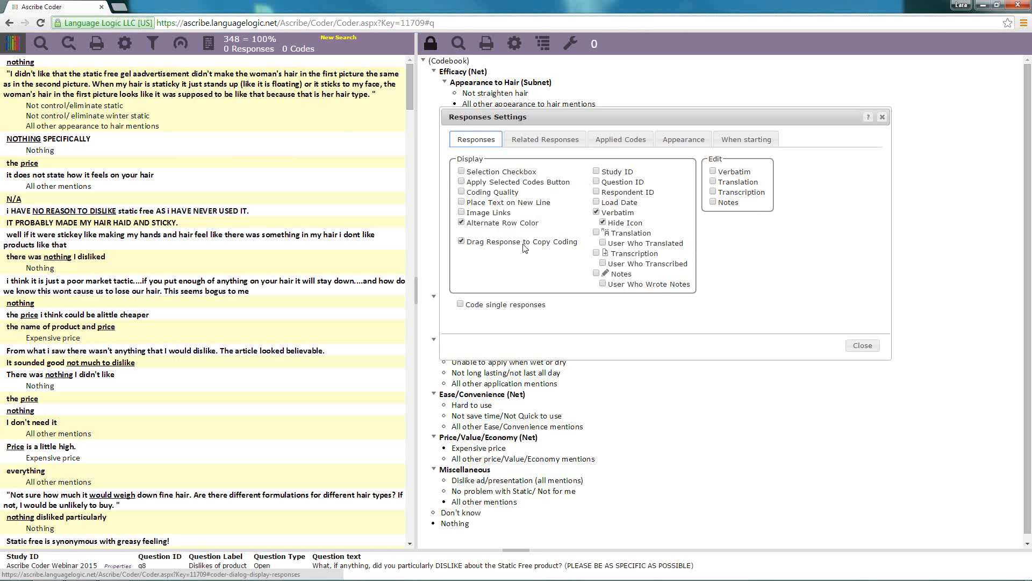
{"action": "left_click", "coordinate": [462, 241]}
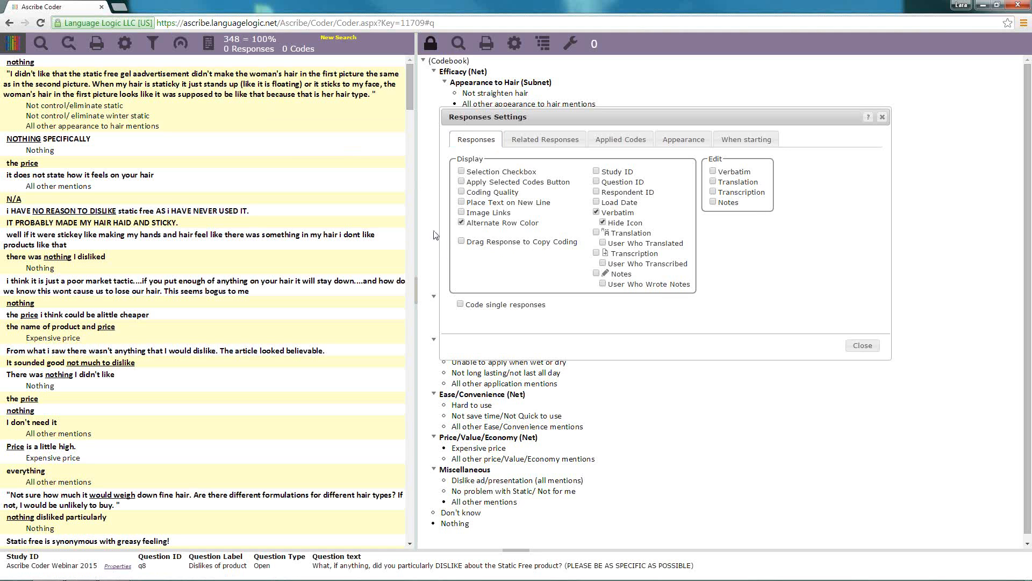
{"action": "left_click", "coordinate": [461, 242]}
Copy the long static free gel response's codes to "i HAVE NO REASON TO DISLIKE", and highlight response text with Drag Response to Copy Coding off
{"action": "left_click_drag", "start_coordinate": [263, 82], "coordinate": [229, 215]}
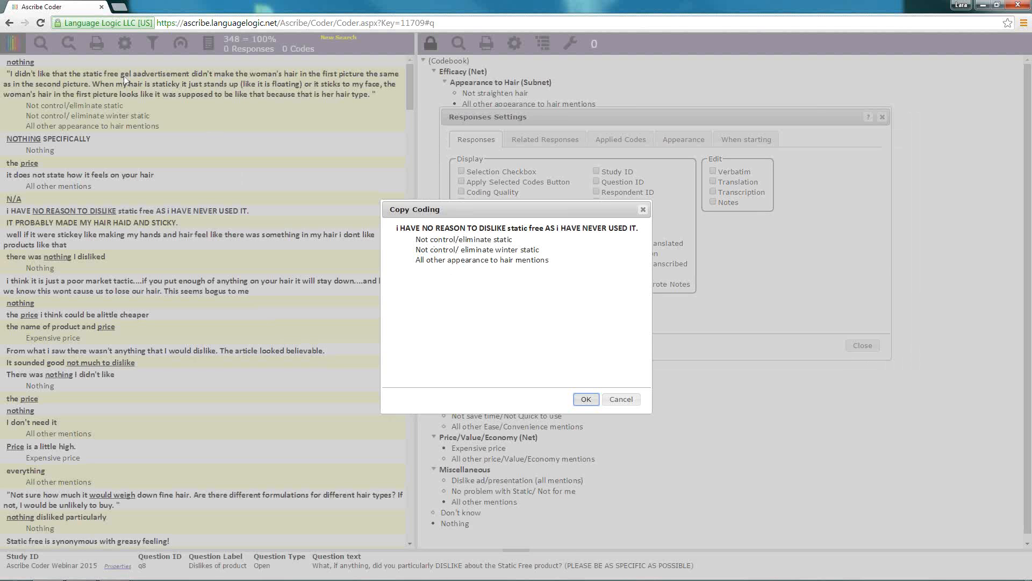
{"action": "left_click", "coordinate": [585, 400]}
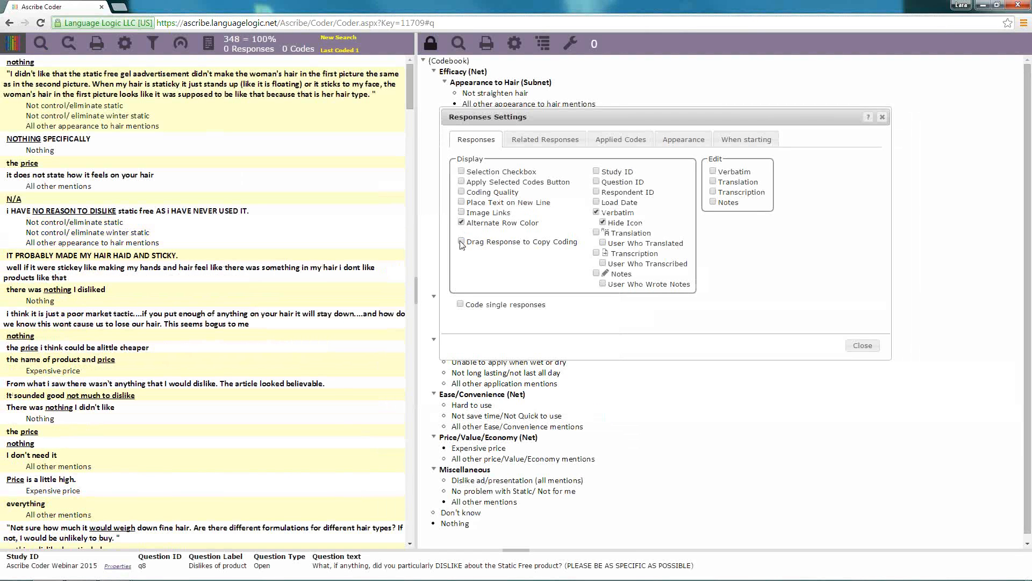
{"action": "left_click_drag", "start_coordinate": [192, 95], "coordinate": [275, 97]}
{"action": "left_click", "coordinate": [275, 96]}
Preview the Line Above and Remove Code Button display options for applied codes, and turn both off again
{"action": "left_click", "coordinate": [620, 140]}
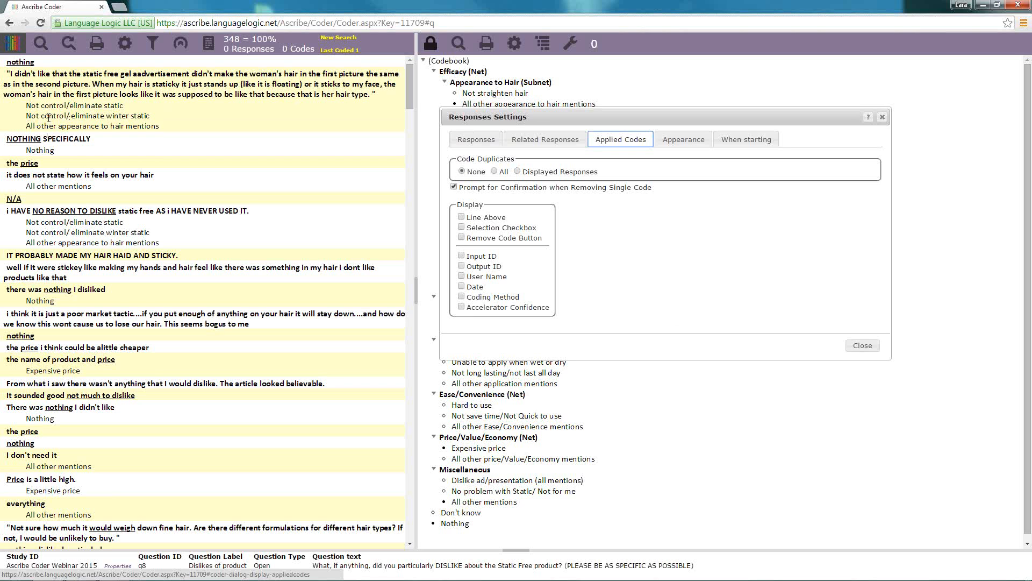
{"action": "left_click", "coordinate": [462, 217]}
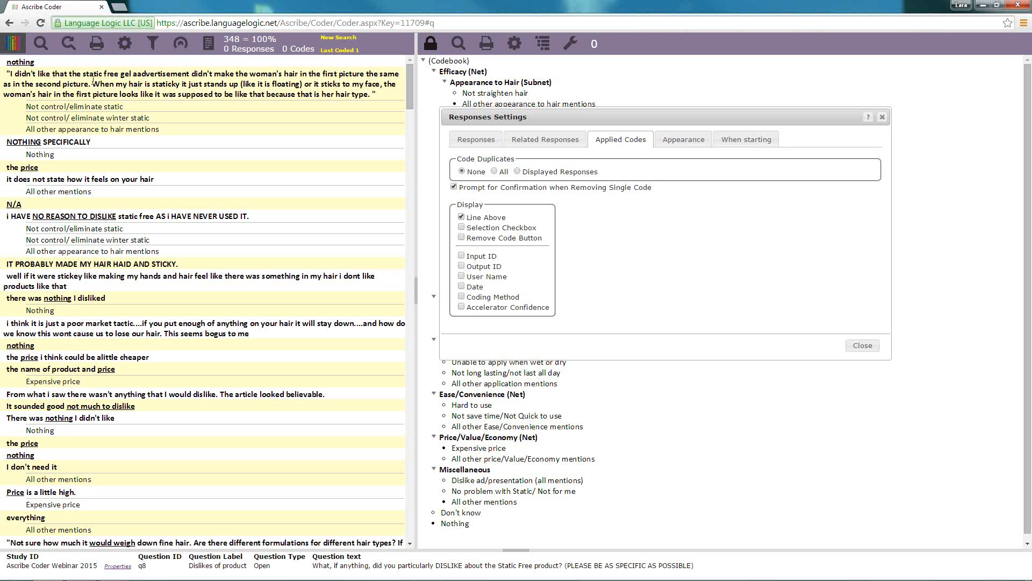
{"action": "left_click", "coordinate": [462, 217]}
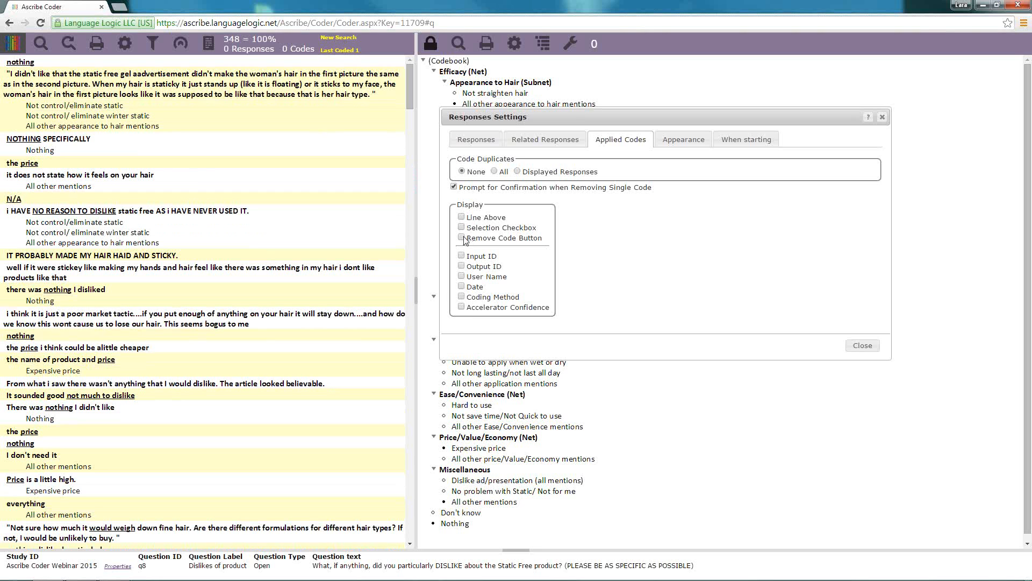
{"action": "left_click", "coordinate": [461, 239]}
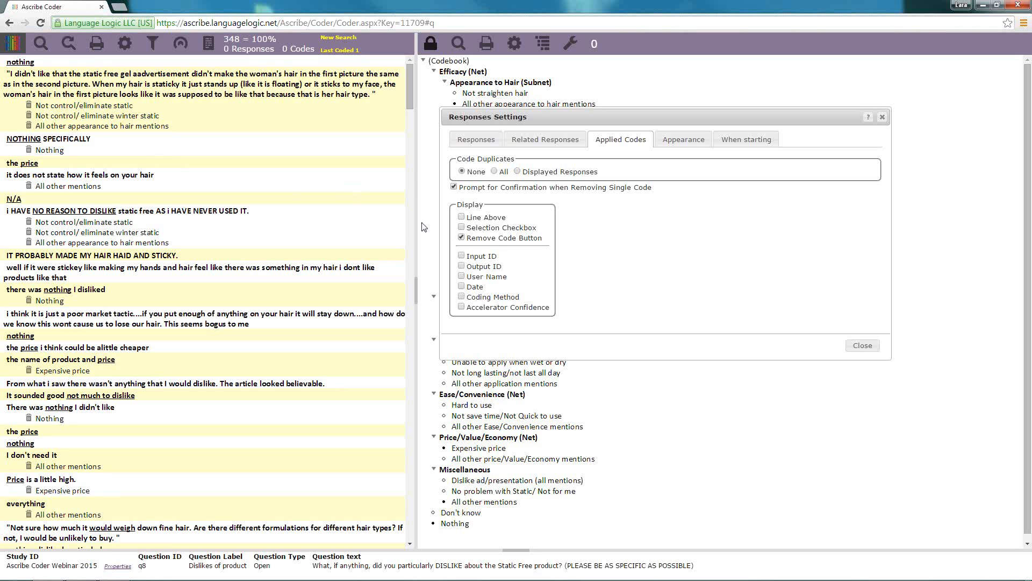
{"action": "left_click", "coordinate": [461, 237]}
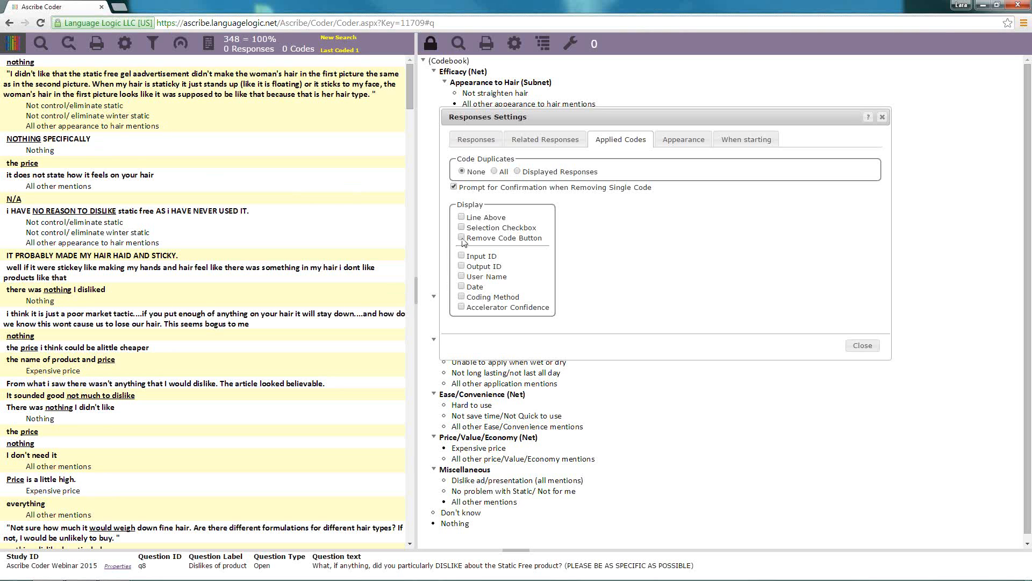
Remove the code "Not control/eliminate static" from the long static free gel response and confirm the removal
{"action": "right_click", "coordinate": [53, 108]}
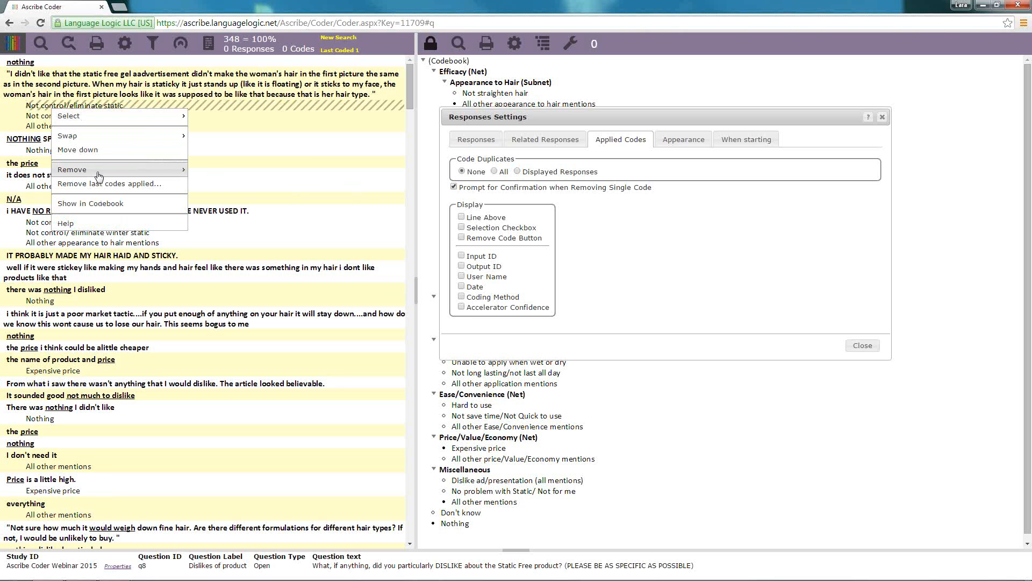
{"action": "mouse_move", "coordinate": [99, 171]}
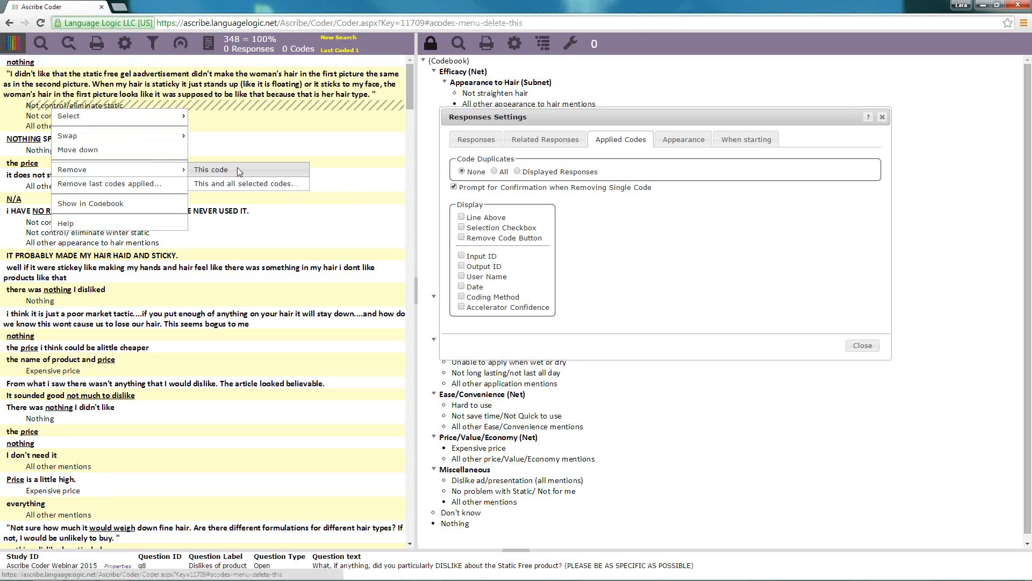
{"action": "left_click", "coordinate": [237, 168]}
{"action": "left_click", "coordinate": [564, 372]}
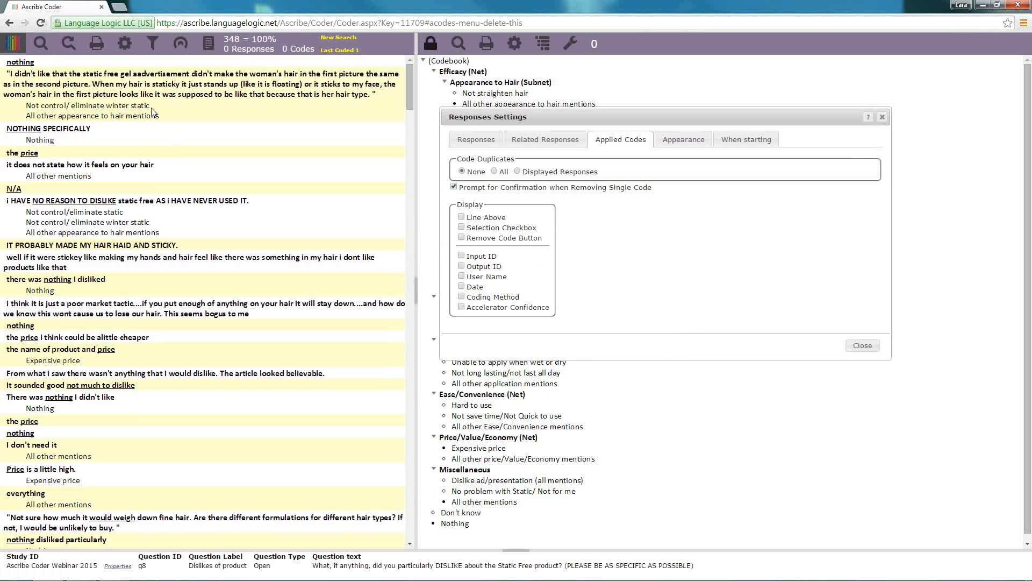
Enable the Remove Code Button display, remove "Not control/ eliminate winter static" from the long static free gel response, and confirm the removal
{"action": "left_click", "coordinate": [461, 238]}
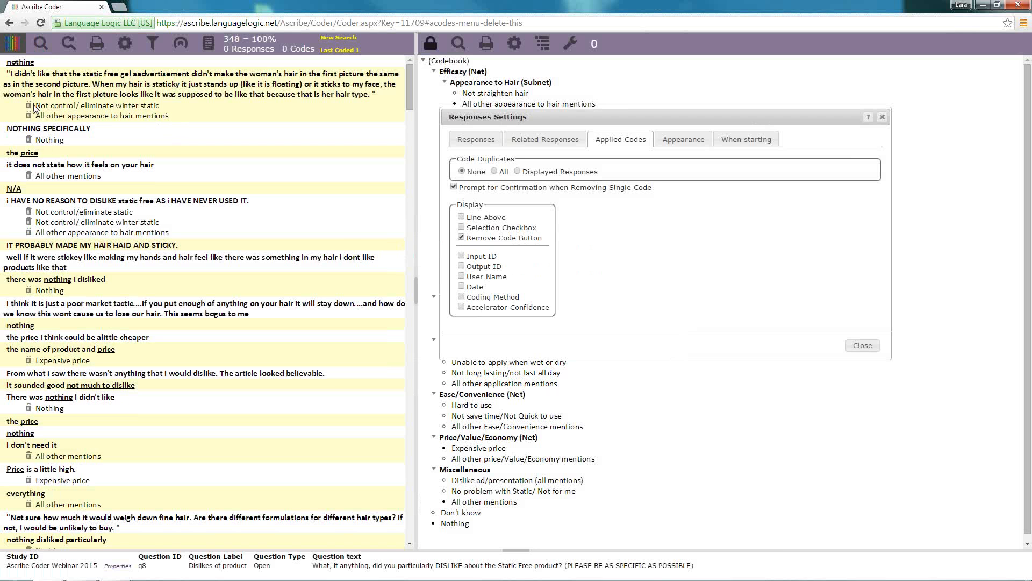
{"action": "left_click", "coordinate": [29, 106]}
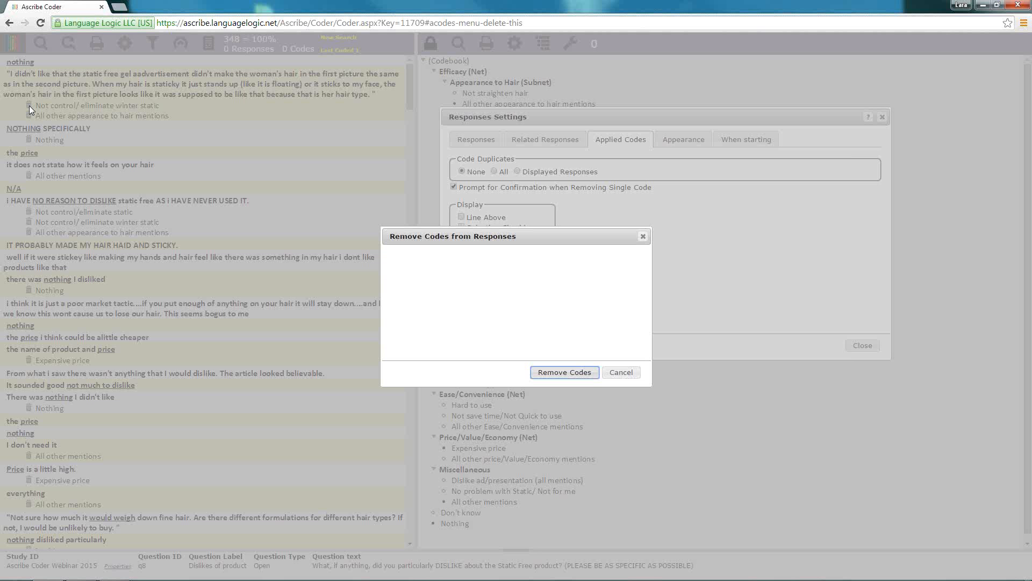
{"action": "left_click", "coordinate": [565, 372]}
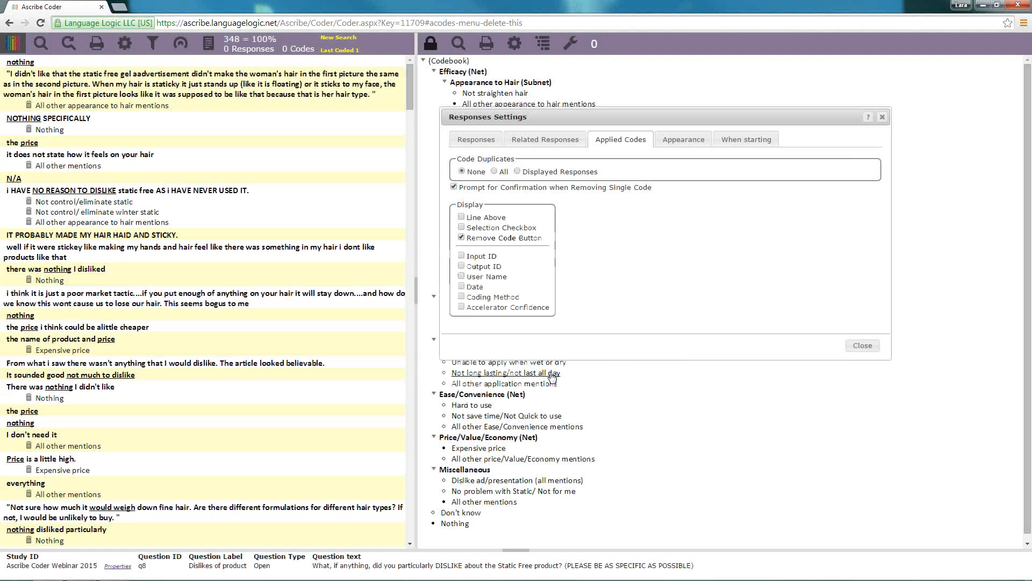
Turn off Prompt for Confirmation when Removing Single Code, and remove the codes from the static free gel and "it does not state how it feels on your hair" responses
{"action": "left_click", "coordinate": [454, 187]}
{"action": "left_click", "coordinate": [29, 106]}
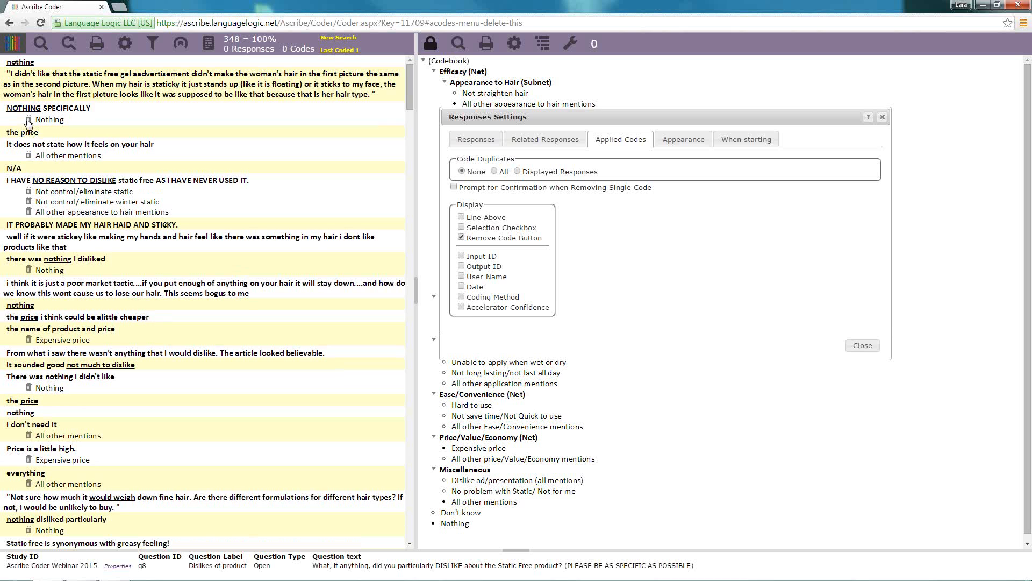
{"action": "left_click", "coordinate": [29, 156]}
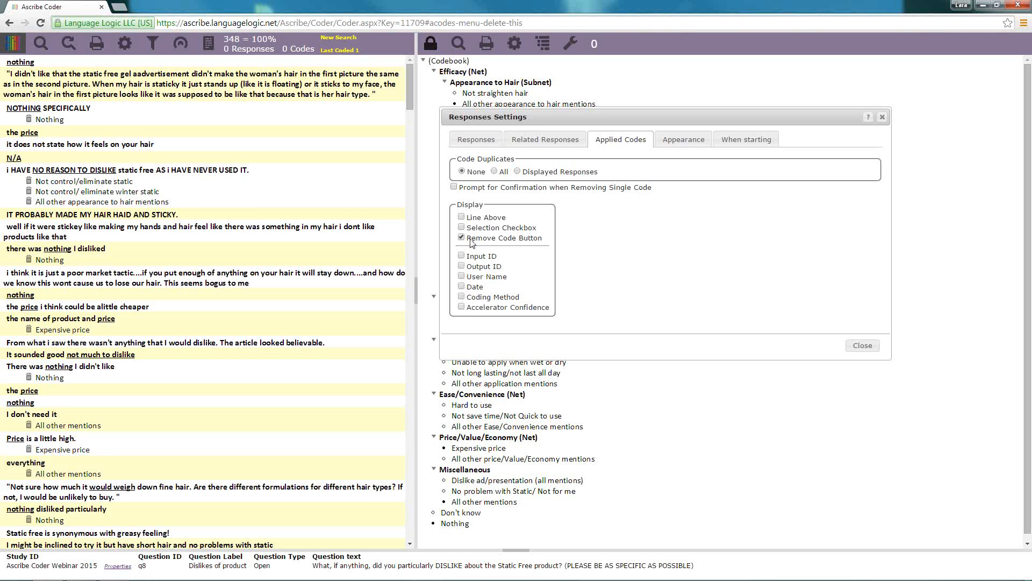
Show the Output ID beside the applied codes
{"action": "left_click", "coordinate": [462, 266]}
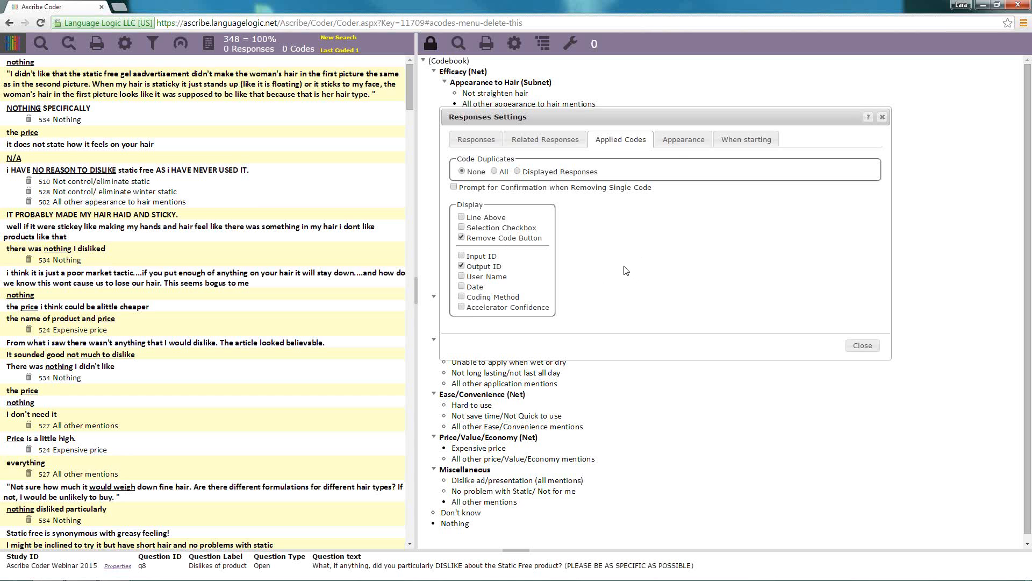
Turn on Code Tooltips in the Appearance settings, and preview the Logo option before turning it off again
{"action": "left_click", "coordinate": [681, 141]}
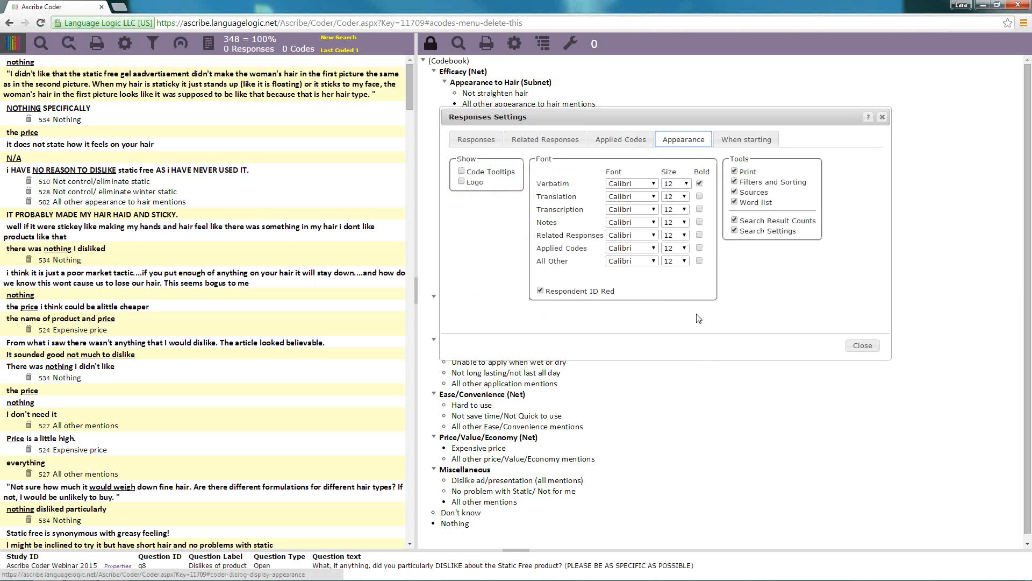
{"action": "left_click", "coordinate": [473, 182]}
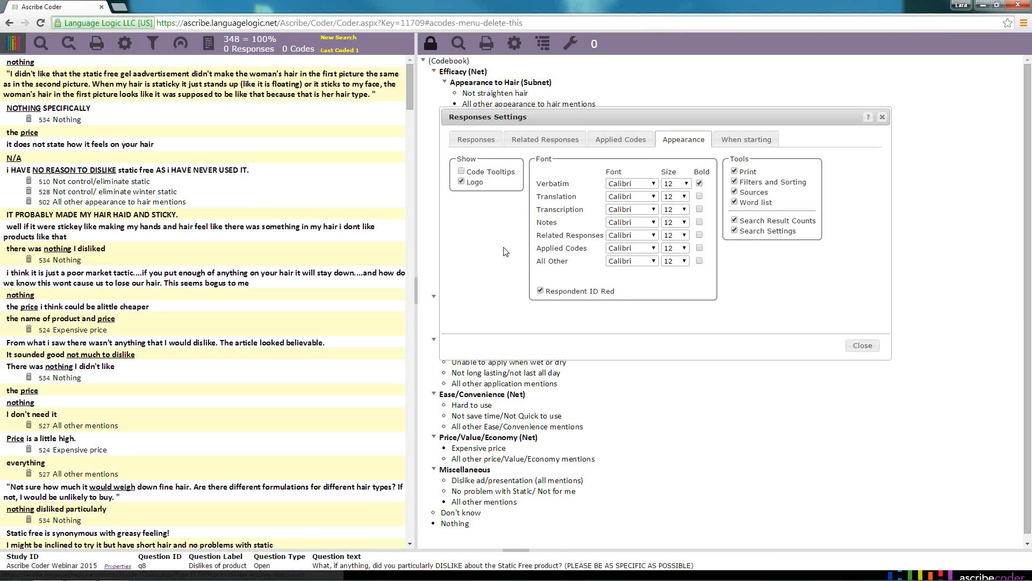
{"action": "left_click", "coordinate": [462, 172]}
{"action": "left_click", "coordinate": [462, 182]}
{"action": "left_click", "coordinate": [462, 182]}
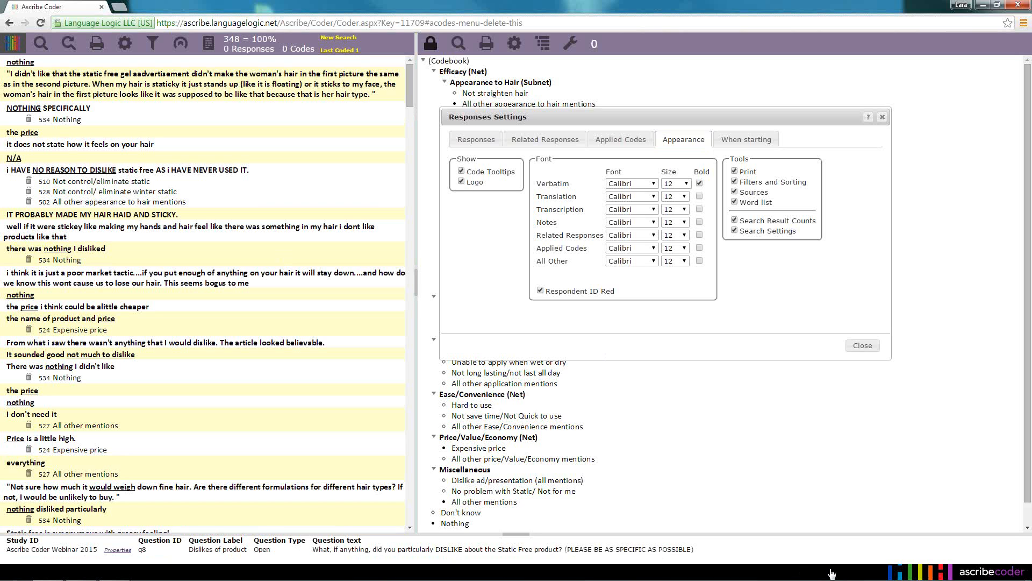
{"action": "left_click", "coordinate": [461, 182]}
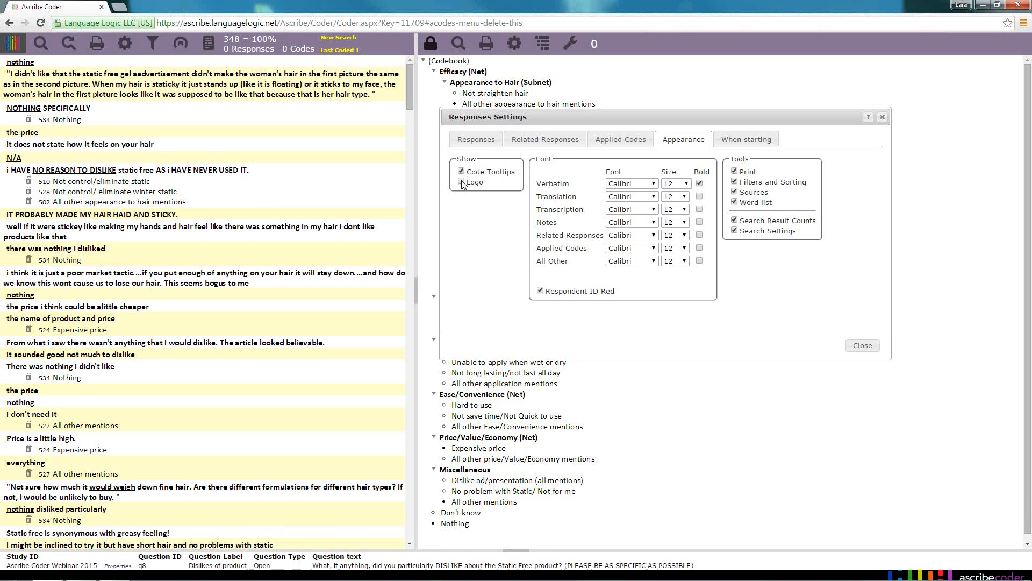
{"action": "left_click", "coordinate": [461, 182]}
{"action": "left_click", "coordinate": [461, 182]}
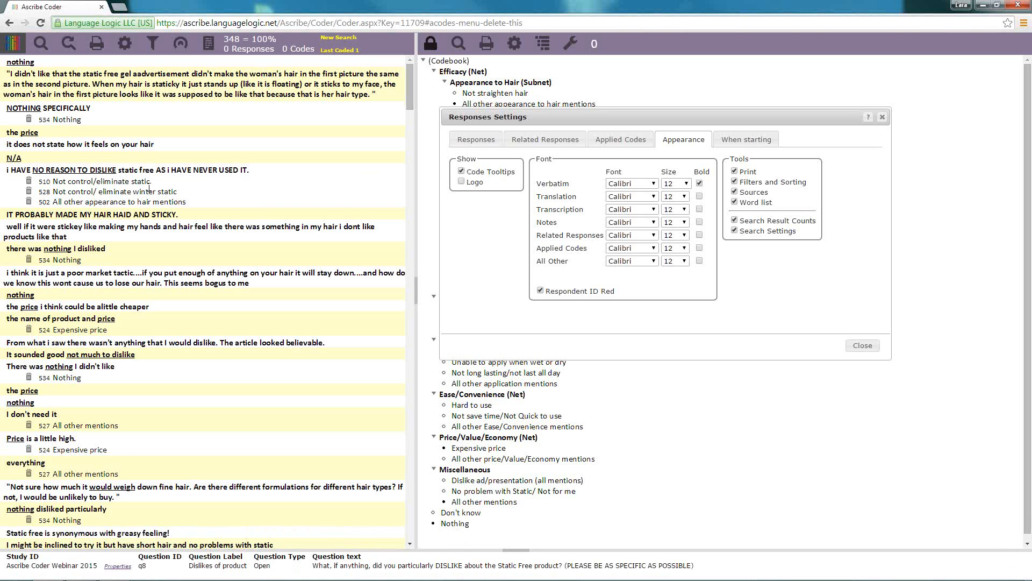
View the tooltip of the applied code "Not control/ eliminate winter static" and compare it with the Applied Codes display options
{"action": "mouse_move", "coordinate": [135, 185]}
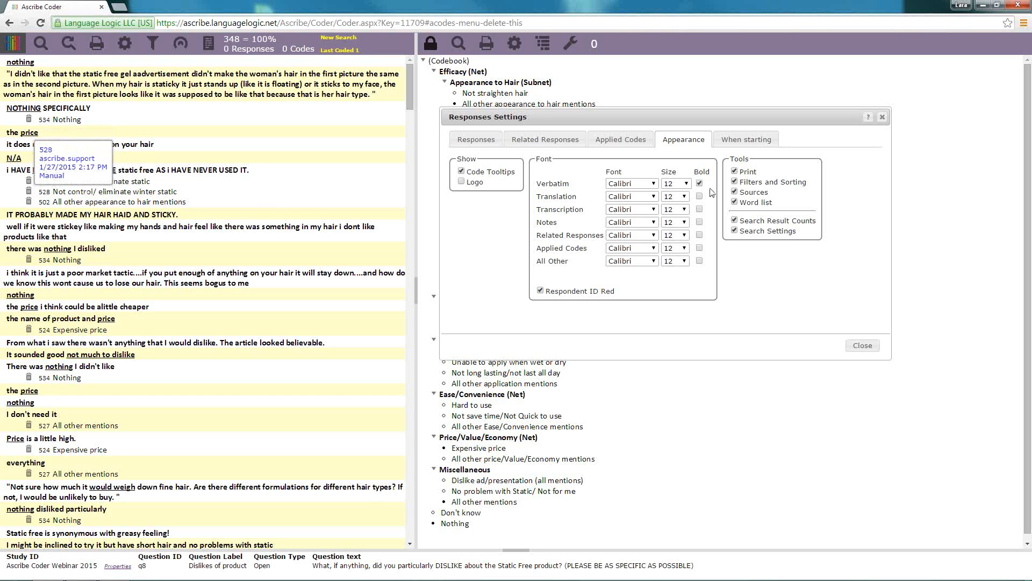
{"action": "left_click", "coordinate": [621, 139]}
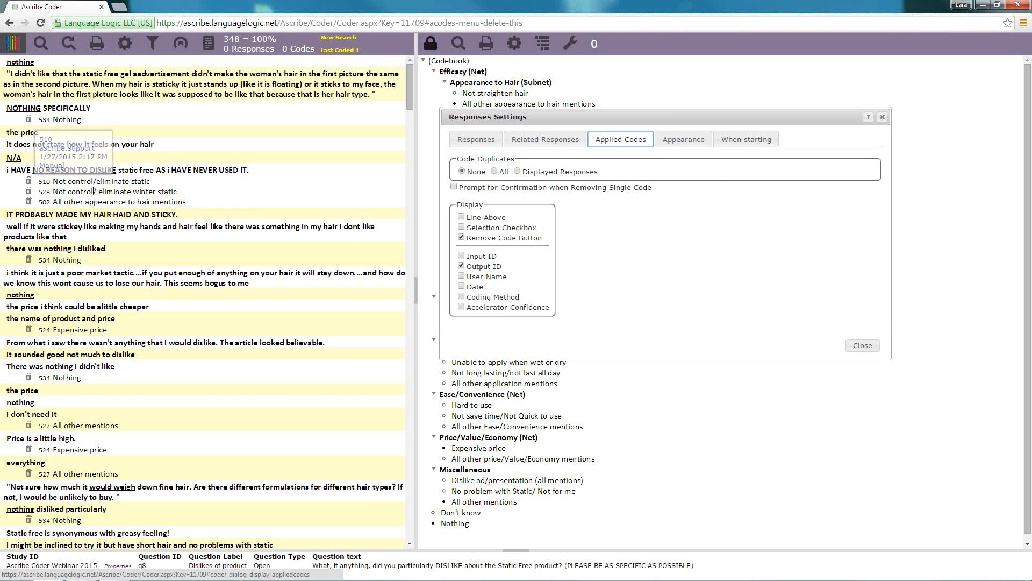
{"action": "mouse_move", "coordinate": [92, 191]}
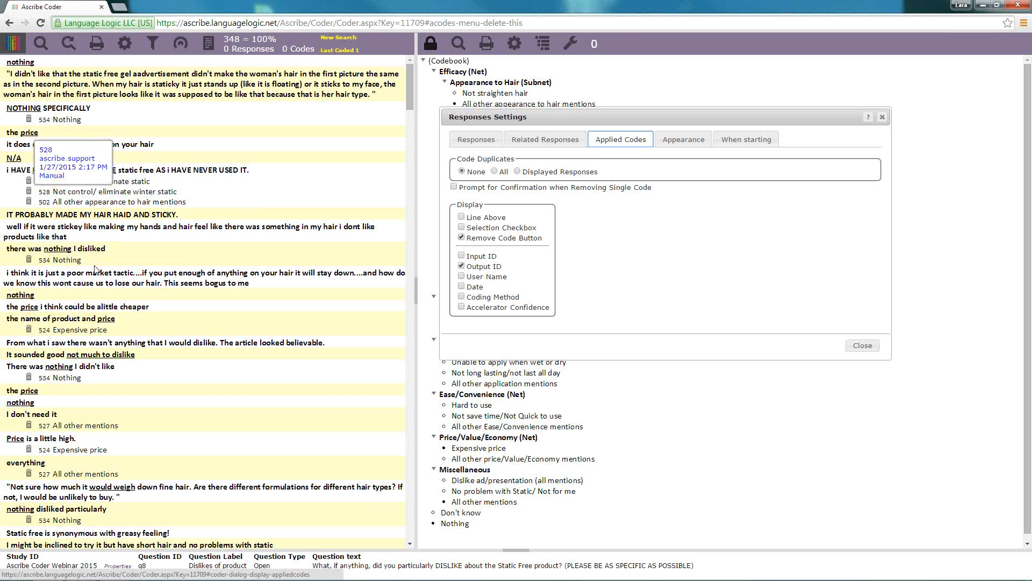
Preview the Verbatim font at sizes 15 and 8 in the Appearance settings, and return it to 12
{"action": "left_click", "coordinate": [683, 139]}
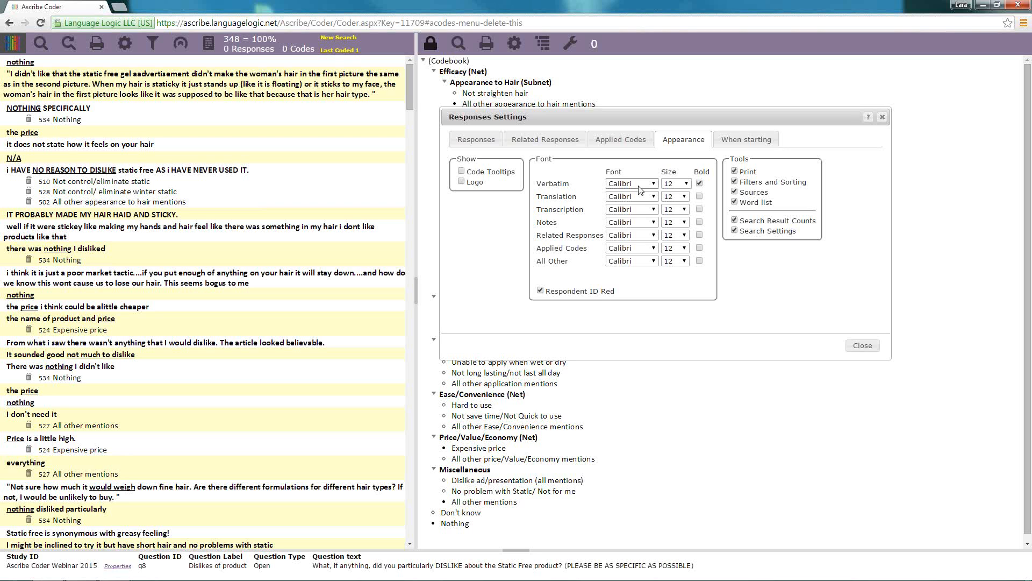
{"action": "left_click", "coordinate": [686, 184]}
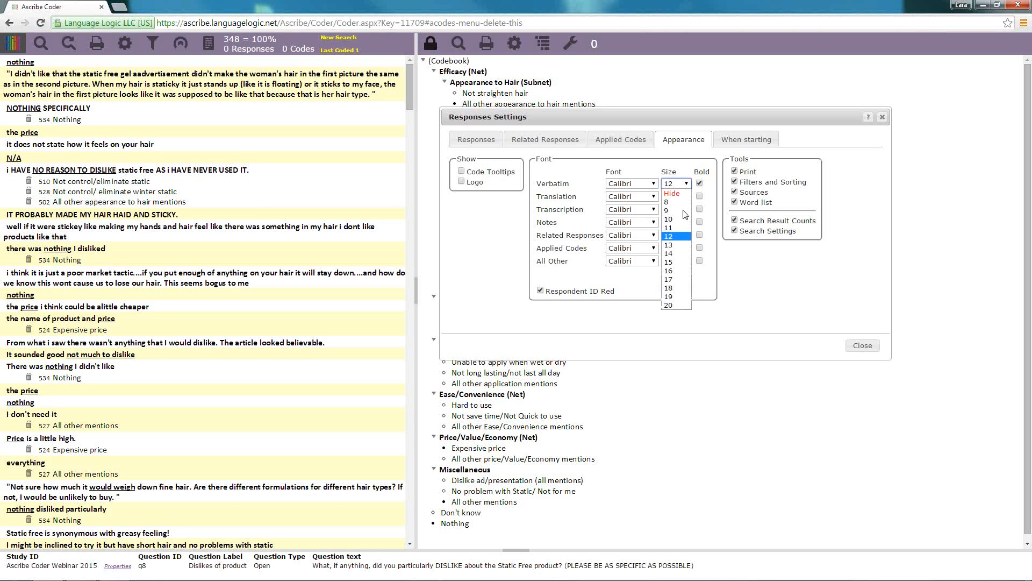
{"action": "left_click", "coordinate": [678, 263]}
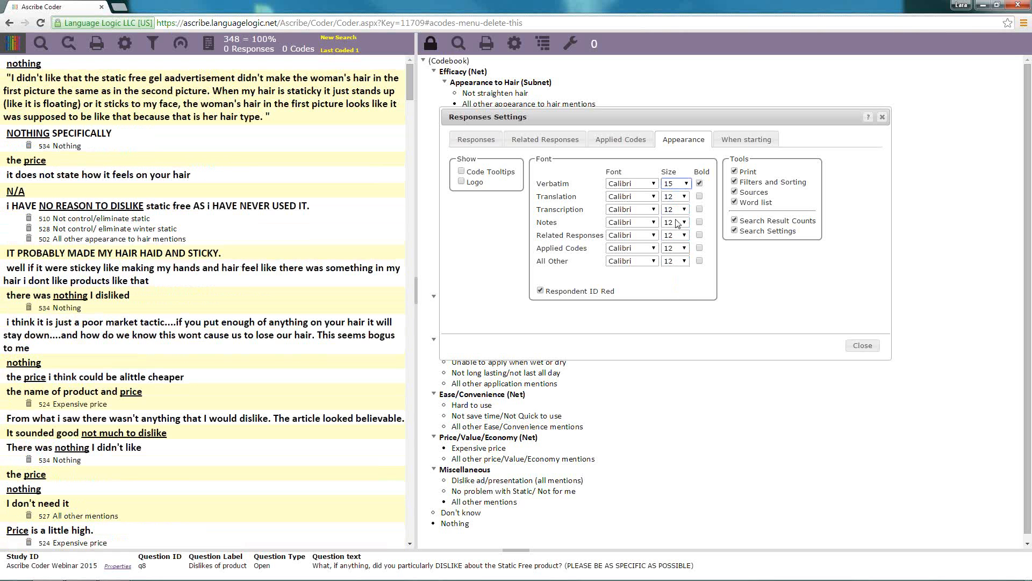
{"action": "left_click", "coordinate": [687, 183]}
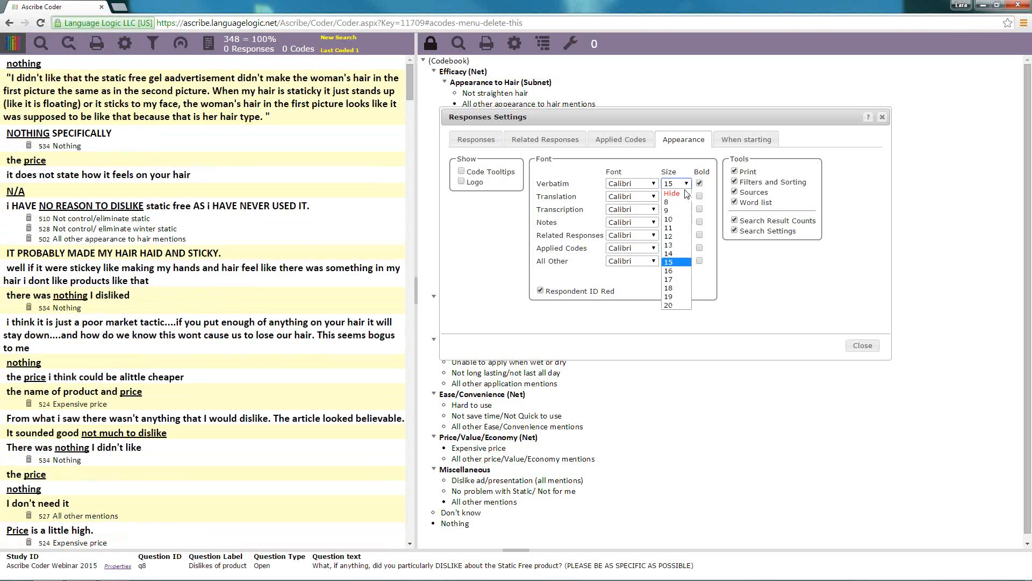
{"action": "left_click", "coordinate": [674, 236]}
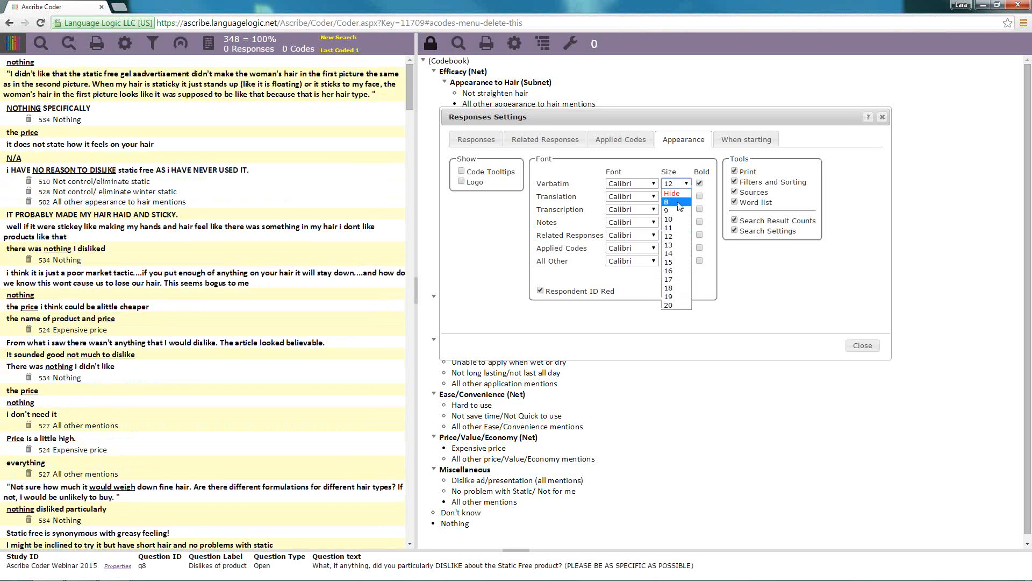
{"action": "key", "text": "8"}
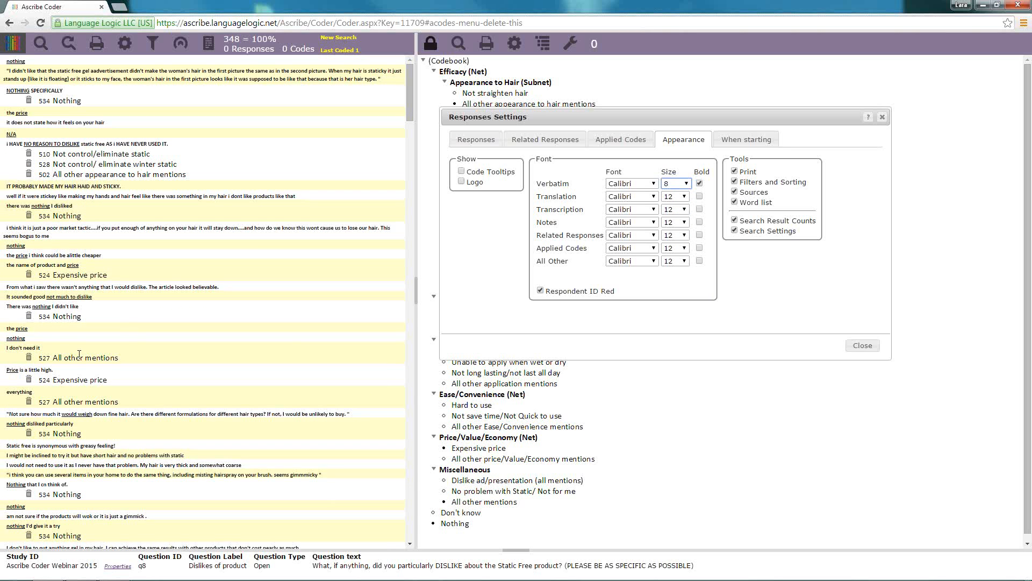
{"action": "left_click", "coordinate": [686, 184]}
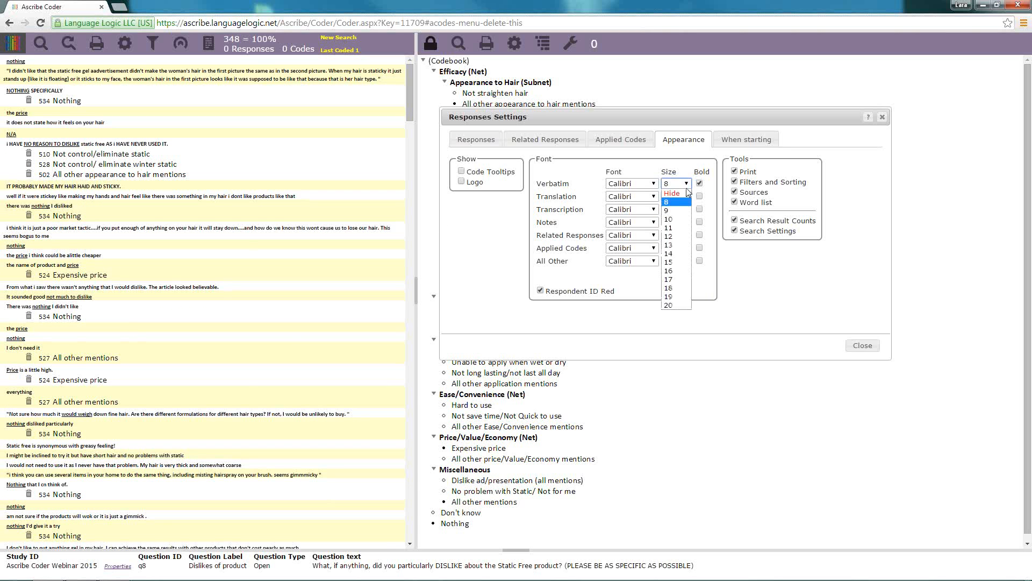
{"action": "left_click", "coordinate": [679, 236]}
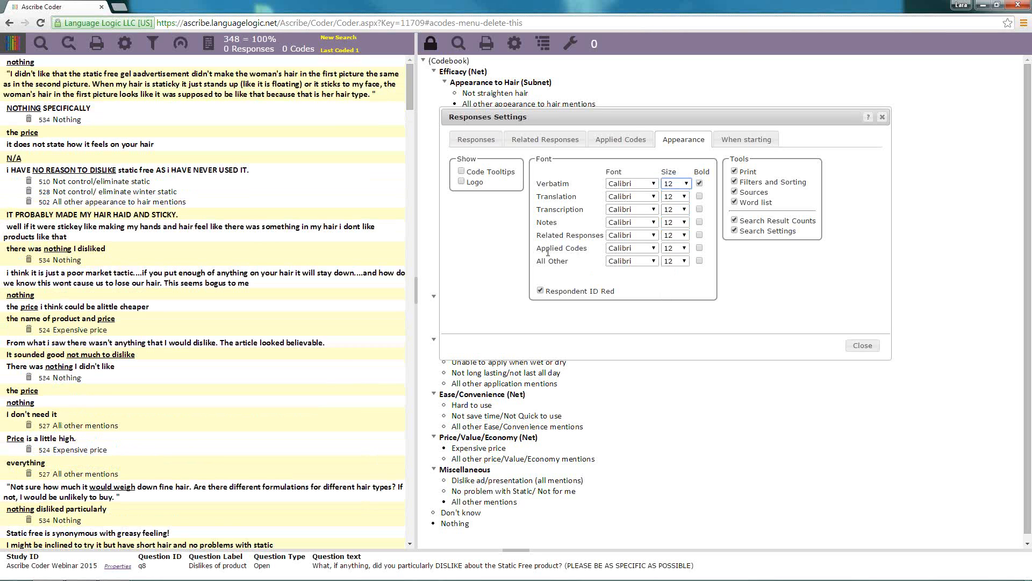
Preview the Applied Codes font as Courier at size 10, and return it to Calibri at size 12
{"action": "left_click", "coordinate": [653, 248]}
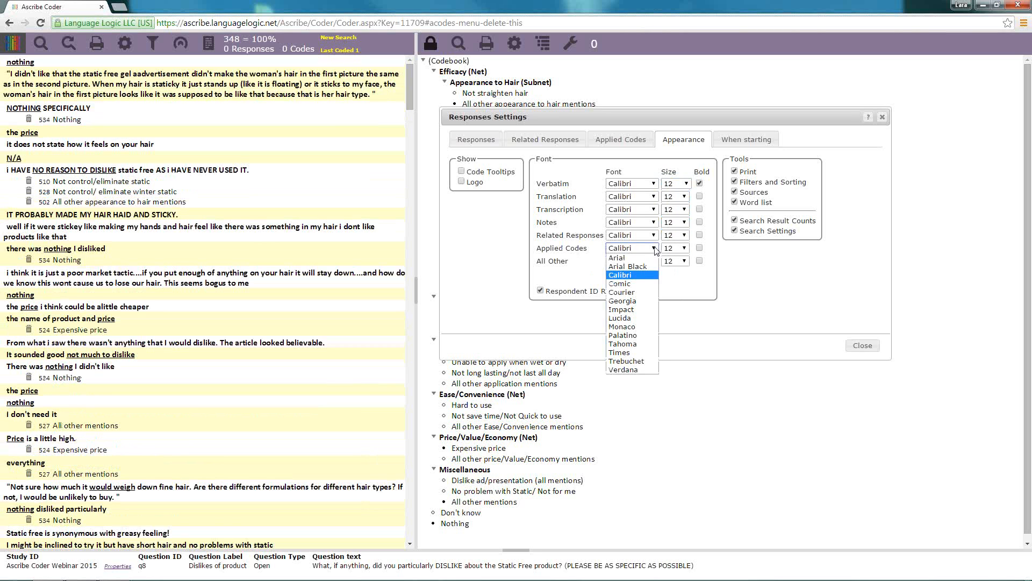
{"action": "left_click", "coordinate": [641, 292]}
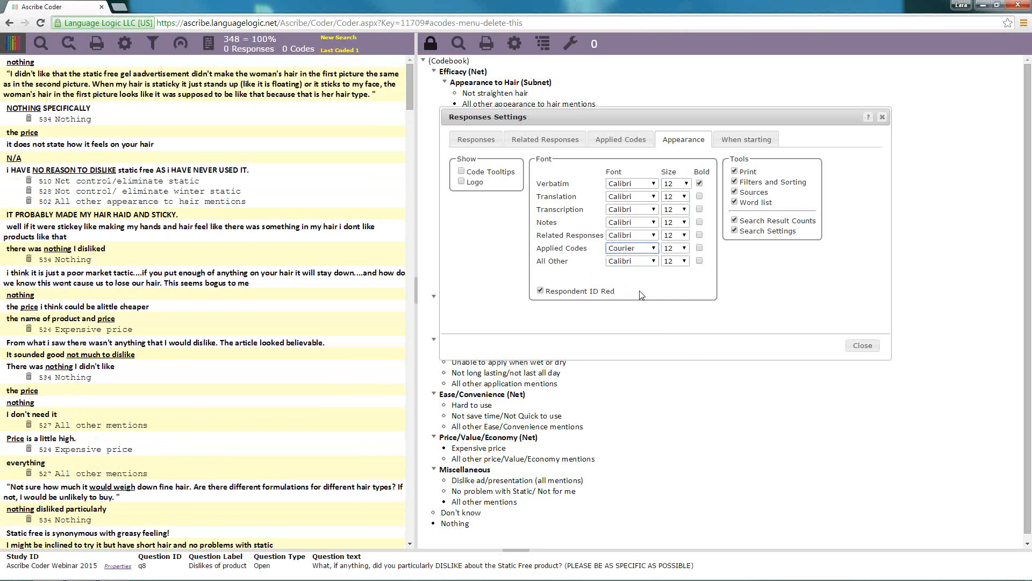
{"action": "left_click", "coordinate": [683, 248]}
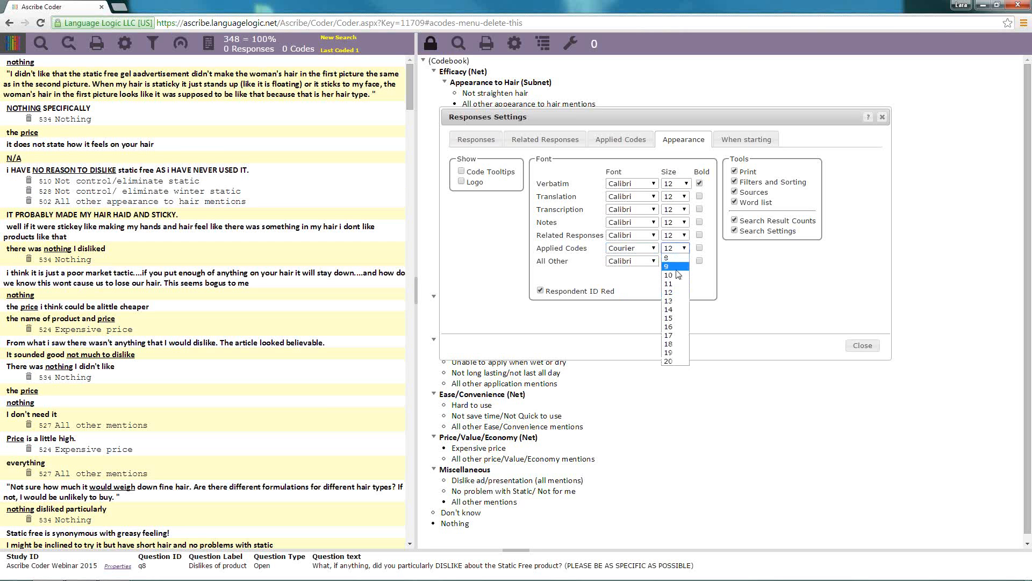
{"action": "left_click", "coordinate": [675, 275]}
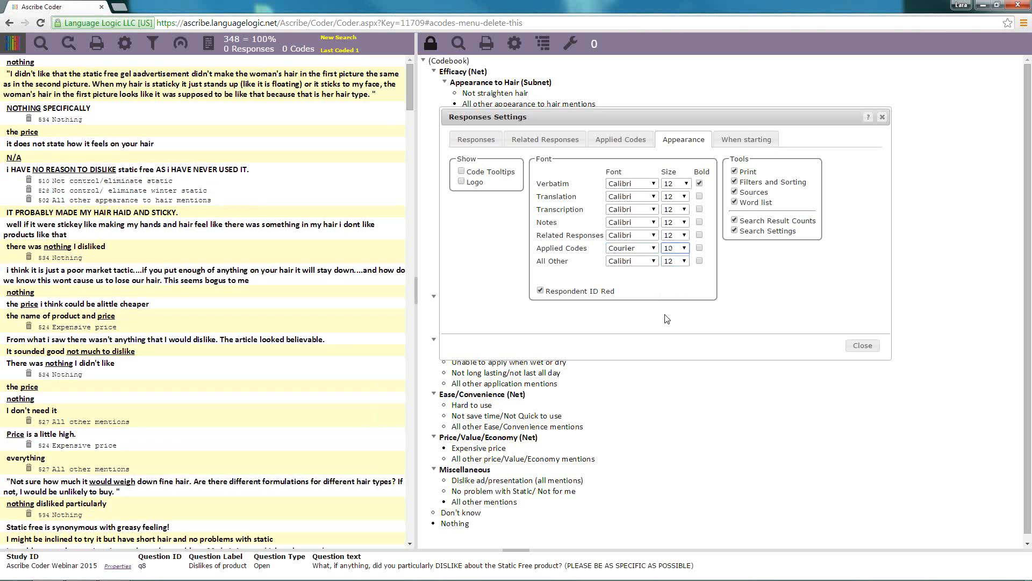
{"action": "left_click", "coordinate": [655, 248]}
{"action": "left_click", "coordinate": [627, 272]}
{"action": "left_click", "coordinate": [683, 248]}
{"action": "left_click", "coordinate": [672, 292]}
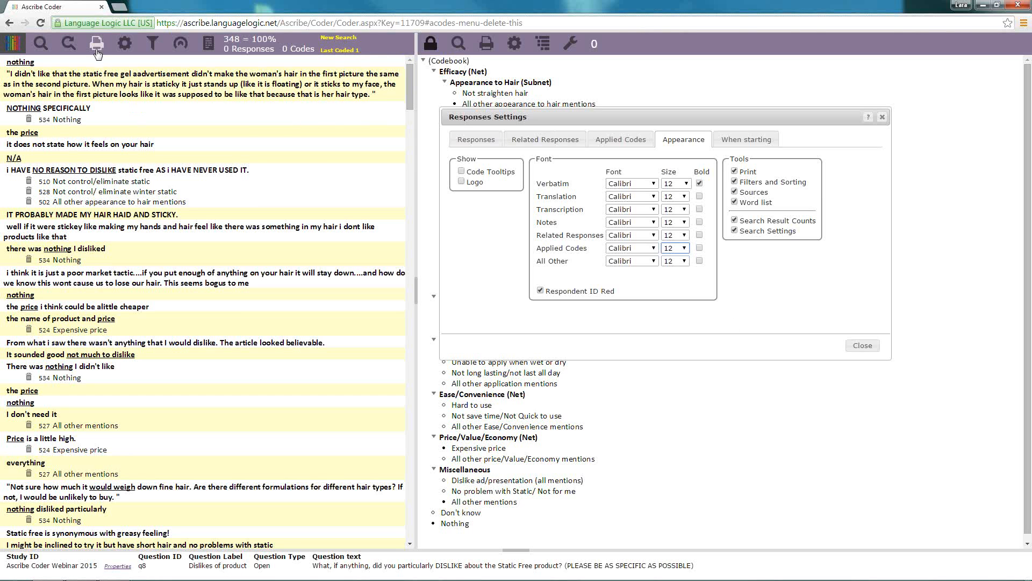
Hide the Print, Filters and Sorting, Sources, Word list and Search Settings tools, and view the search result counts details
{"action": "left_click", "coordinate": [735, 172]}
{"action": "left_click", "coordinate": [735, 182]}
{"action": "left_click", "coordinate": [735, 192]}
{"action": "left_click", "coordinate": [735, 202]}
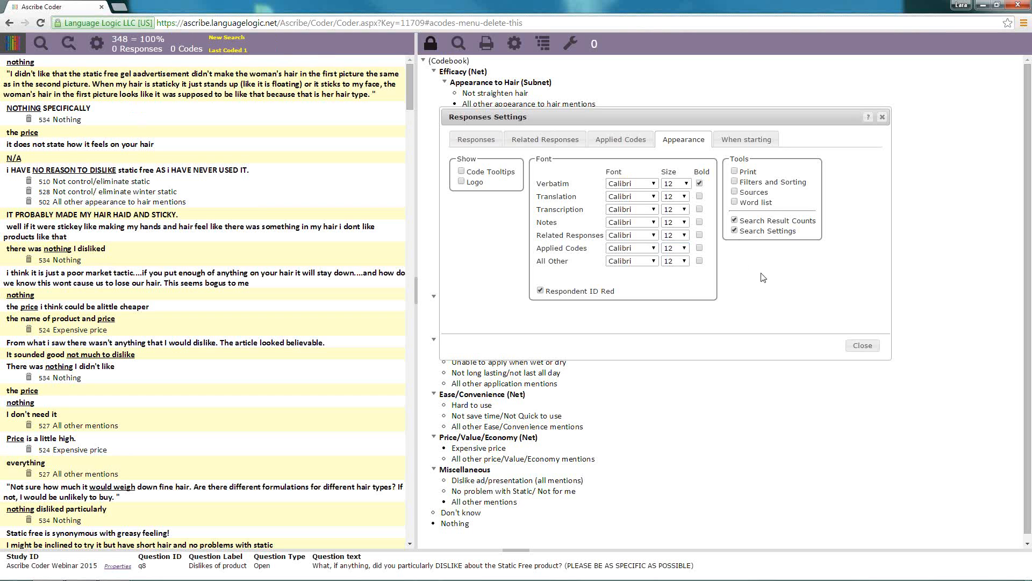
{"action": "left_click", "coordinate": [734, 231]}
{"action": "mouse_move", "coordinate": [137, 44]}
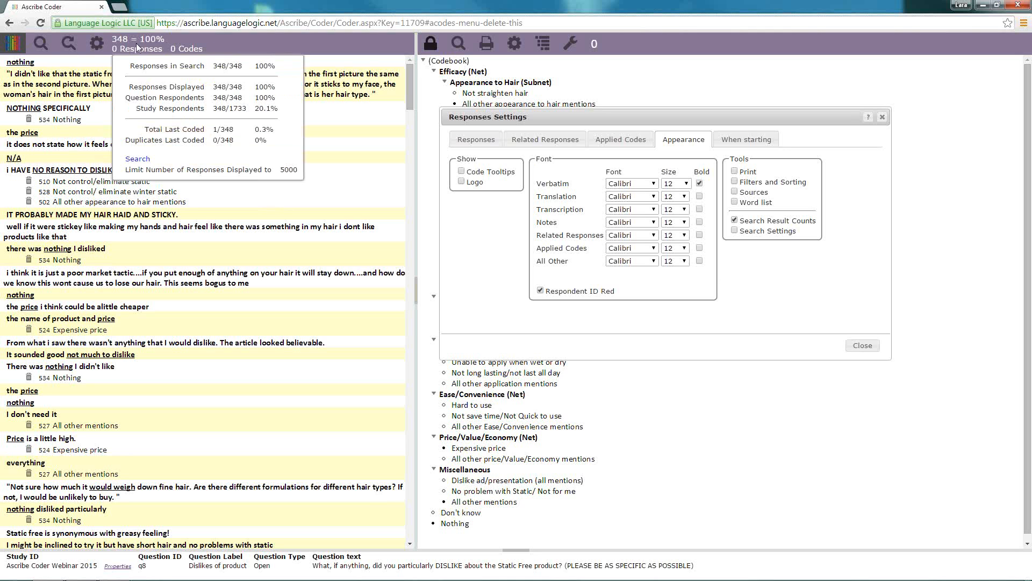
Select three responses and three applied codes to check the selection counts, and deselect them all again
{"action": "left_click", "coordinate": [45, 64]}
{"action": "left_click", "coordinate": [103, 110], "text": "ctrl"}
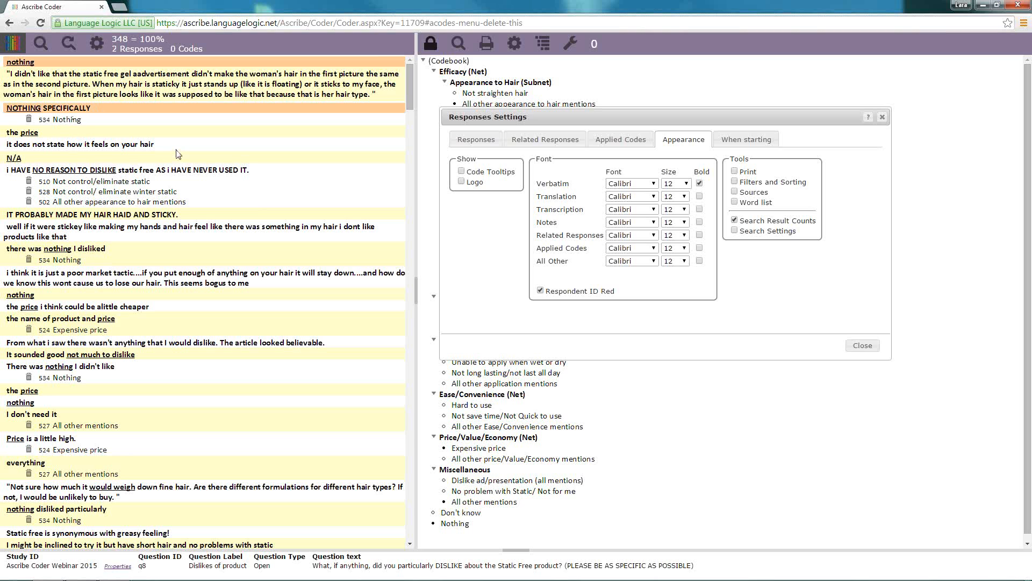
{"action": "left_click", "coordinate": [177, 153], "text": "ctrl"}
{"action": "left_click", "coordinate": [103, 122]}
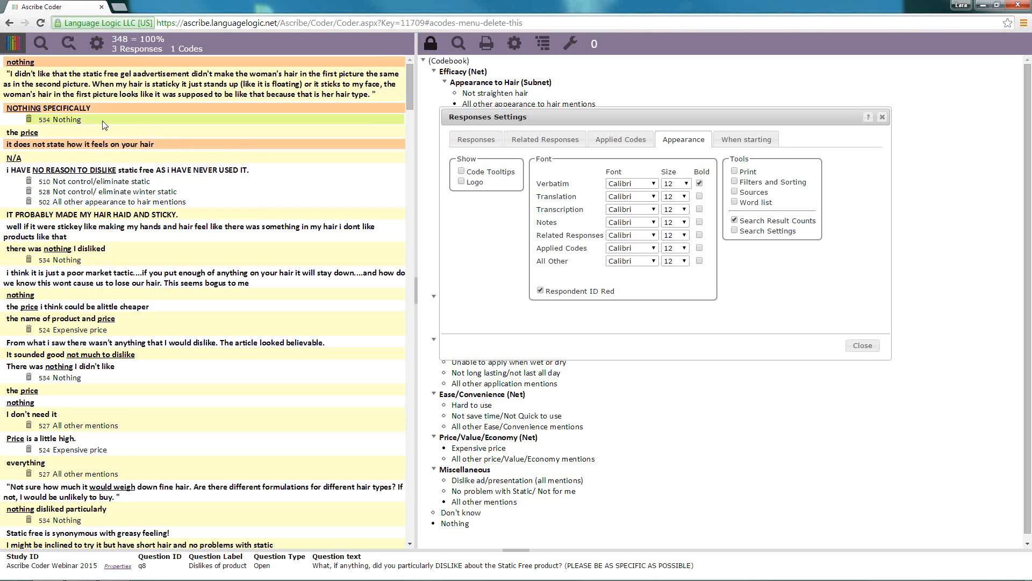
{"action": "left_click", "coordinate": [107, 260], "text": "ctrl"}
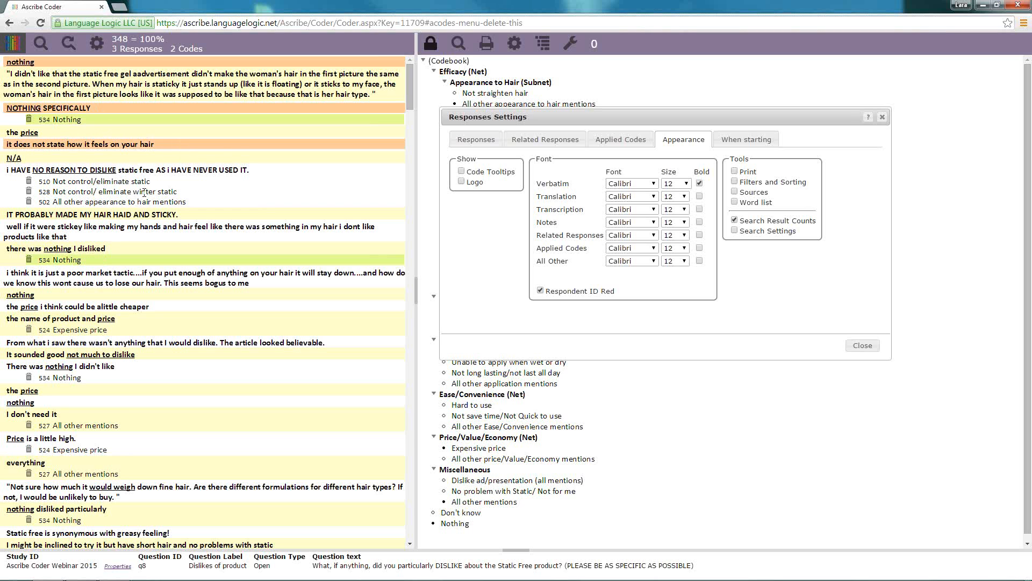
{"action": "left_click", "coordinate": [146, 195], "text": "ctrl"}
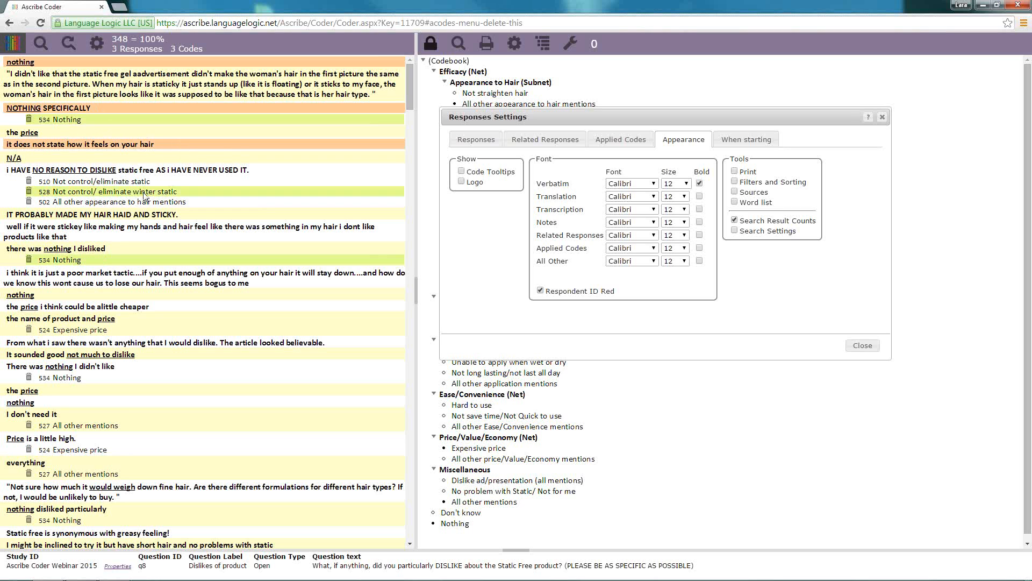
{"action": "left_click", "coordinate": [179, 261], "text": "ctrl"}
{"action": "left_click", "coordinate": [198, 194], "text": "ctrl"}
{"action": "left_click", "coordinate": [203, 123], "text": "ctrl"}
{"action": "left_click", "coordinate": [202, 141], "text": "ctrl"}
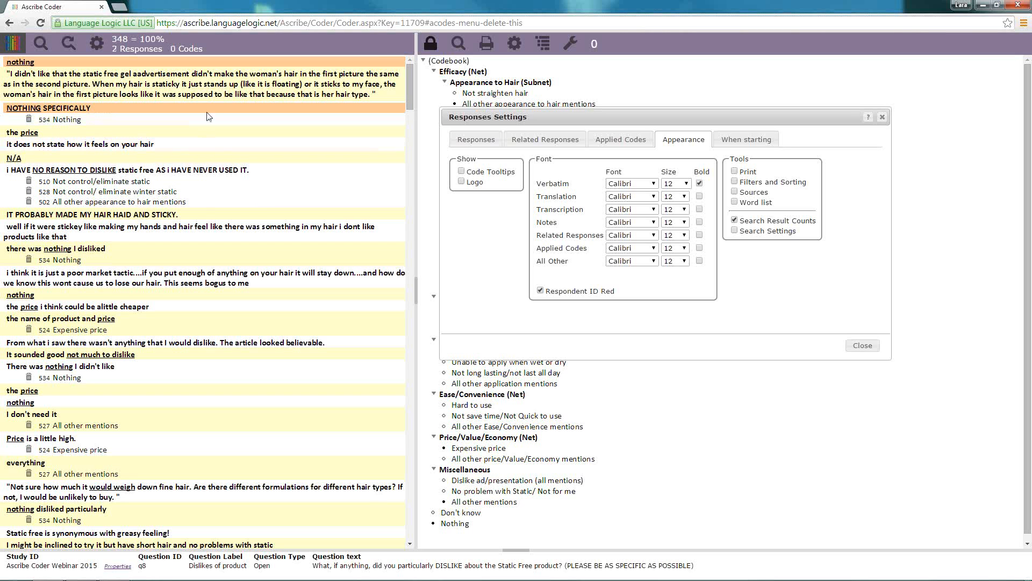
{"action": "left_click", "coordinate": [210, 108], "text": "ctrl"}
{"action": "left_click", "coordinate": [234, 63], "text": "ctrl"}
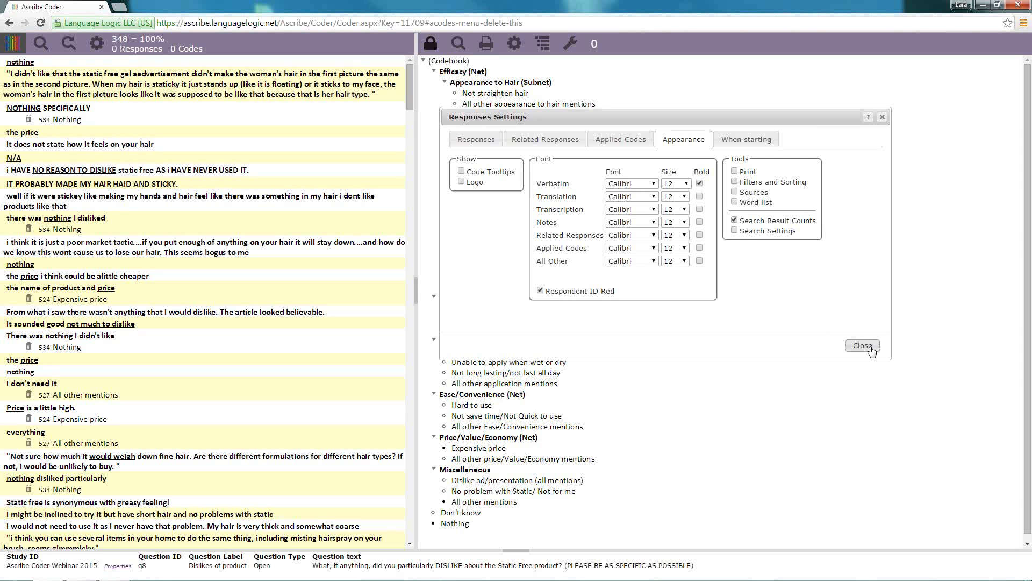
Show the Print, Filters and Sorting, Sources, Word list and Search Settings tools, and close the Responses Settings
{"action": "left_click", "coordinate": [734, 171]}
{"action": "left_click", "coordinate": [735, 183]}
{"action": "left_click", "coordinate": [735, 192]}
{"action": "left_click", "coordinate": [735, 202]}
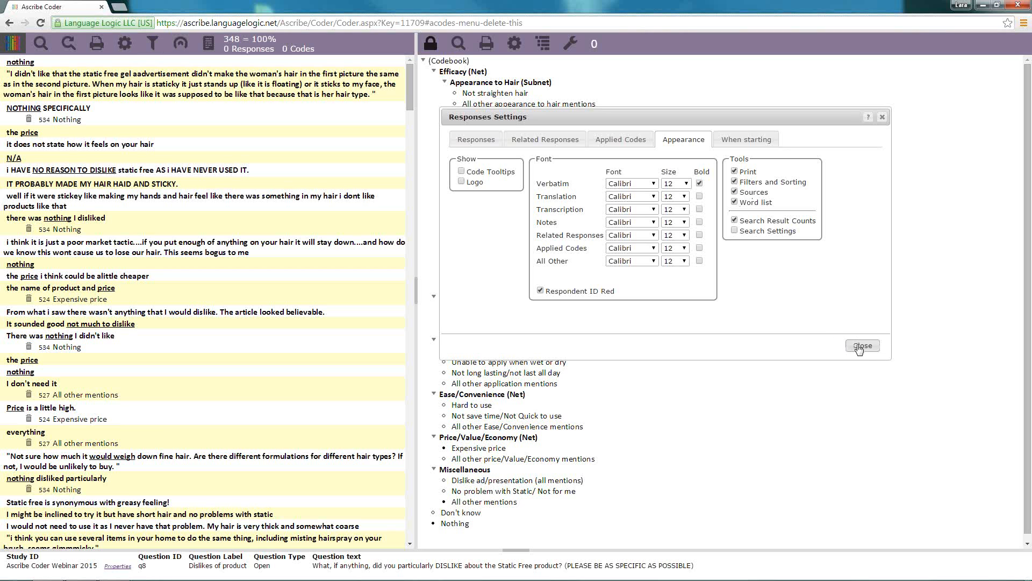
{"action": "left_click", "coordinate": [734, 231]}
{"action": "left_click", "coordinate": [862, 346]}
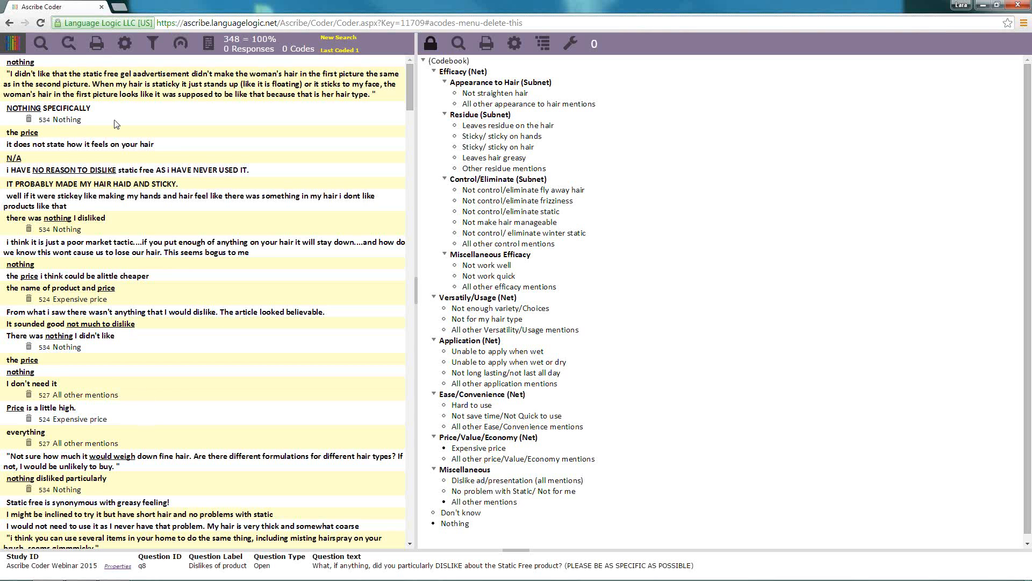
Run a new search for responses containing the regular expression "price|cost|expense", and close the search dialog
{"action": "left_click", "coordinate": [41, 43]}
{"action": "left_click", "coordinate": [469, 191]}
{"action": "type", "text": "price"}
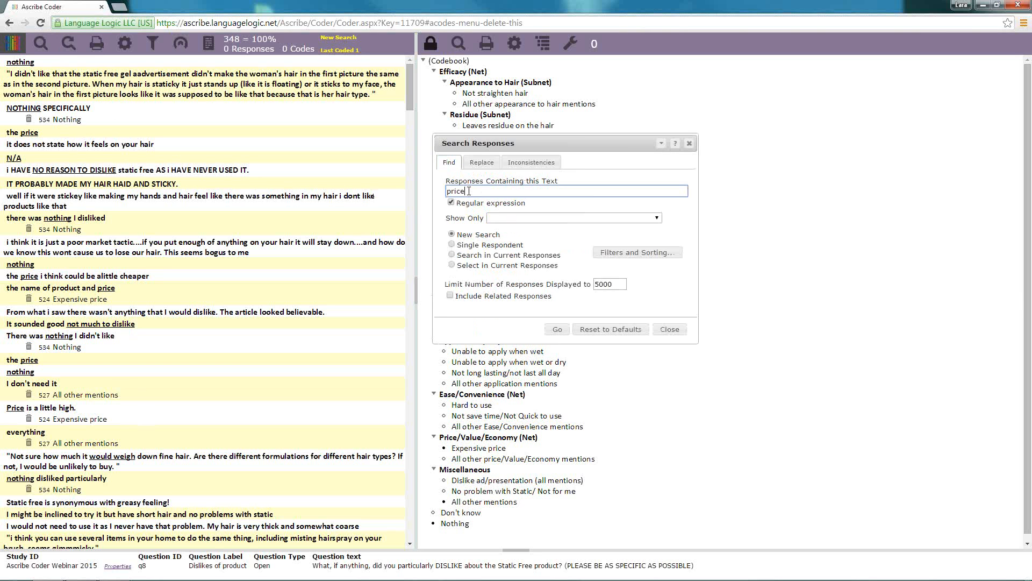
{"action": "type", "text": "|cost|expense"}
{"action": "left_click", "coordinate": [557, 329]}
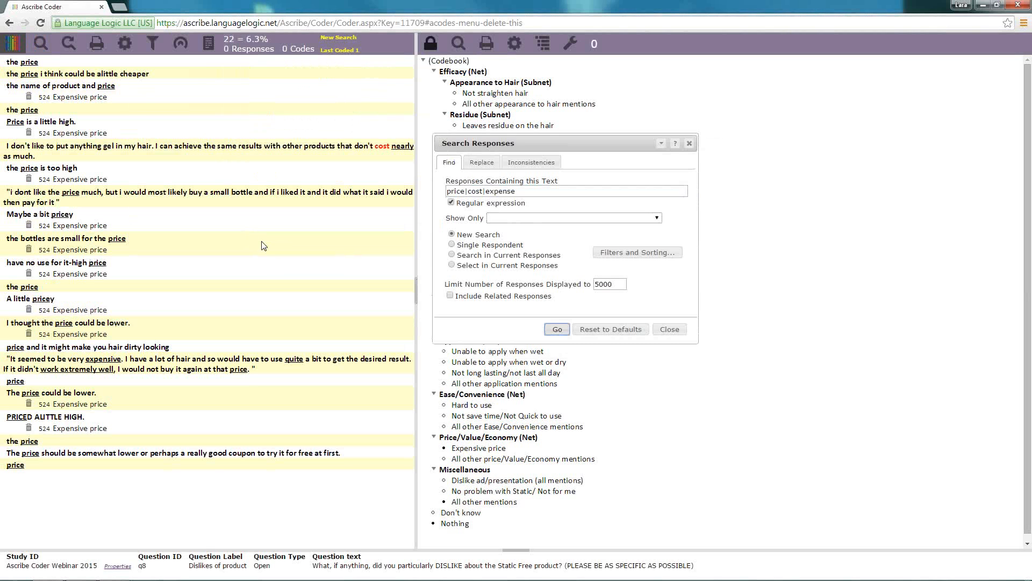
{"action": "left_click", "coordinate": [678, 329]}
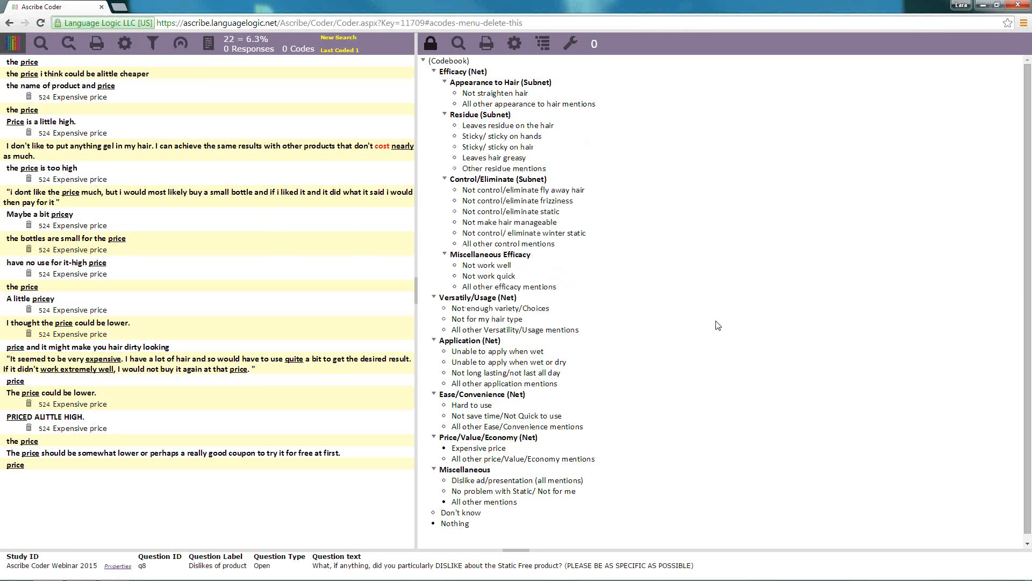
Select the uncoded responses "the price i think could be alittle cheaper" and the first three "the price", and apply the Expensive price code
{"action": "left_click", "coordinate": [186, 65]}
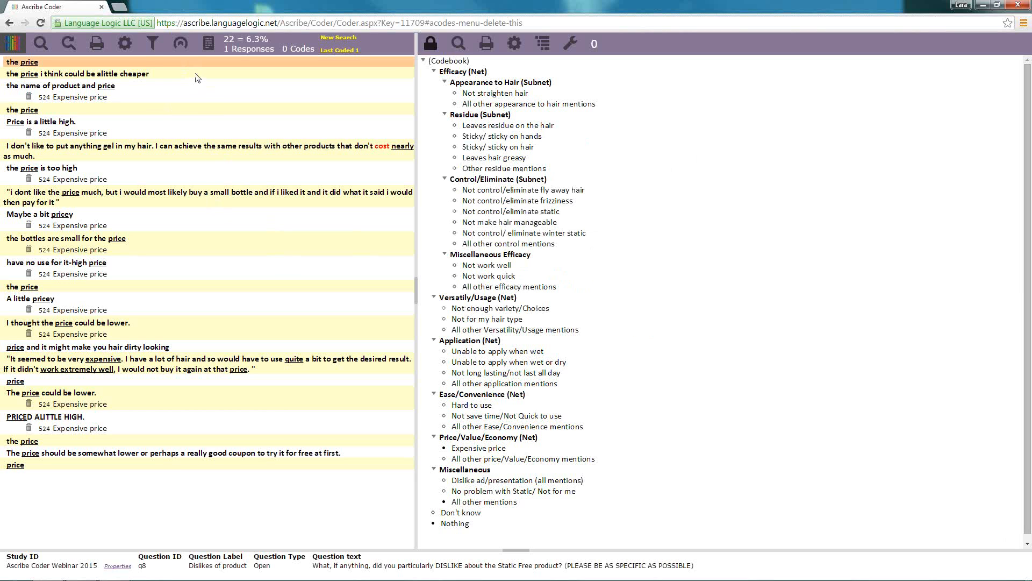
{"action": "left_click", "coordinate": [195, 75], "text": "ctrl"}
{"action": "left_click", "coordinate": [184, 113], "text": "ctrl"}
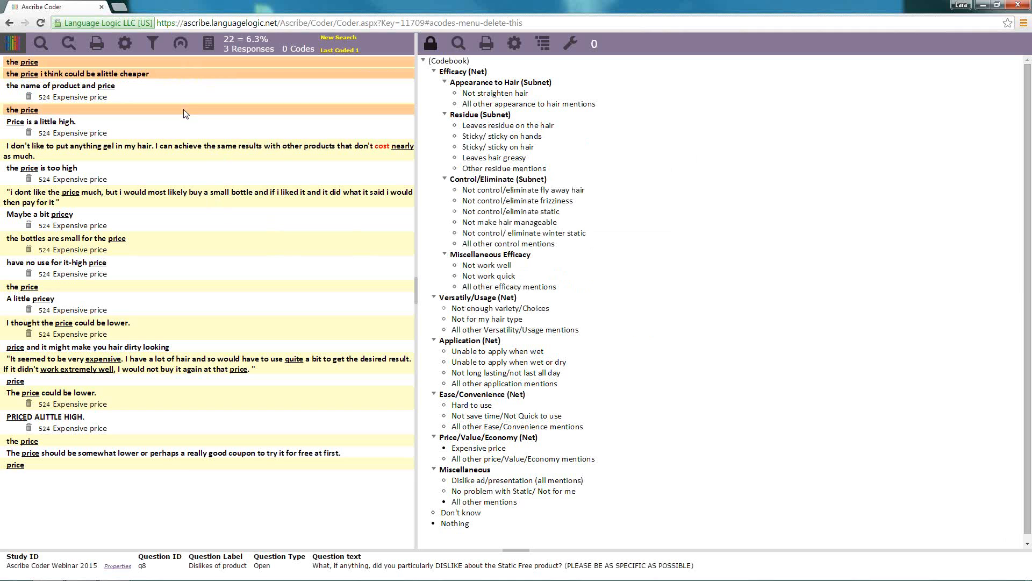
{"action": "left_click", "coordinate": [167, 289], "text": "ctrl"}
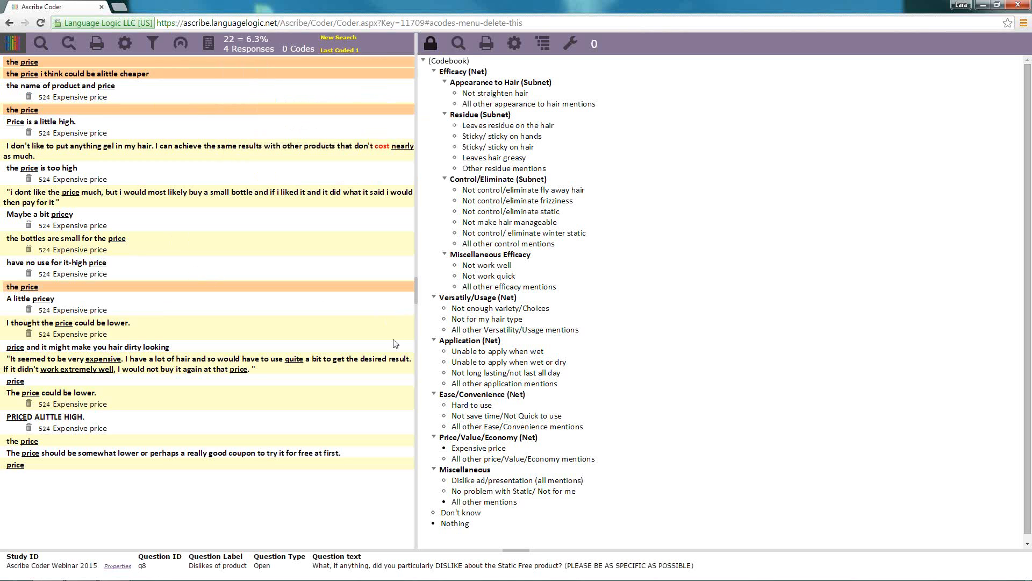
{"action": "left_click", "coordinate": [488, 450]}
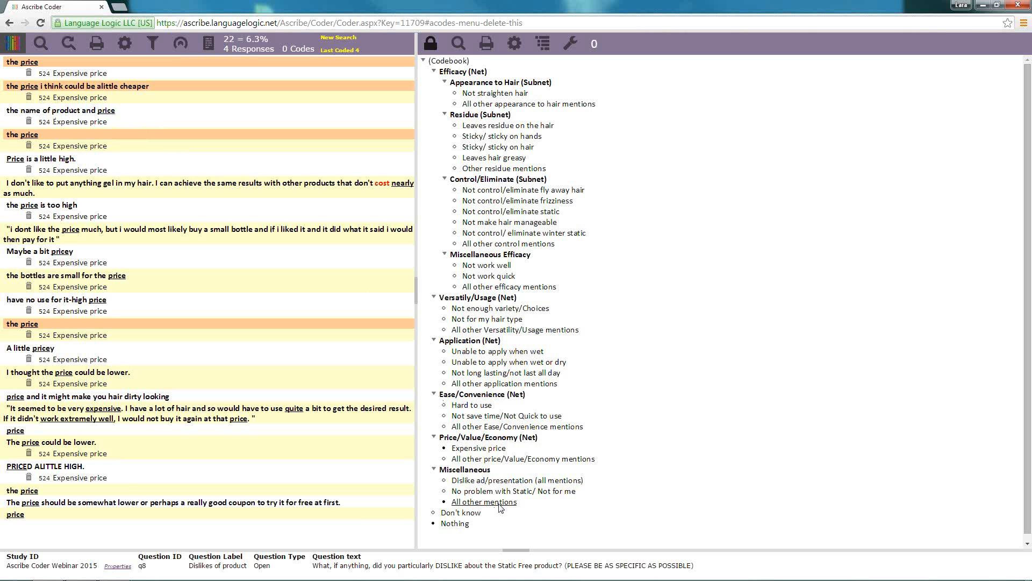
Apply All other mentions to the response "the name of product and price", and Not control/eliminate static to the four selected responses
{"action": "left_click_drag", "start_coordinate": [500, 507], "coordinate": [127, 111]}
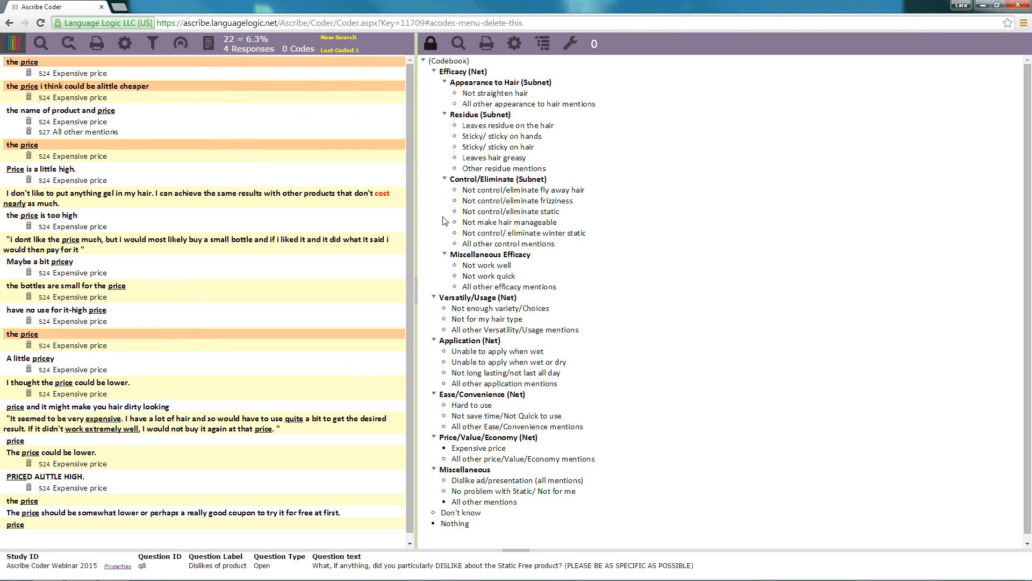
{"action": "left_click", "coordinate": [526, 212]}
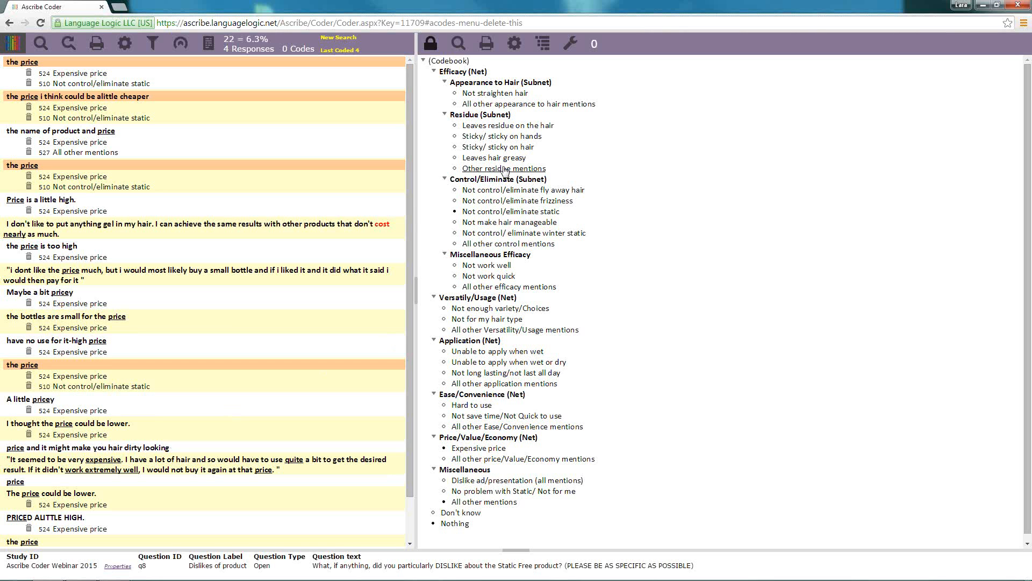
Apply the Other residue mentions and Expensive price codes to the response "price and it might make you hair dirty looking"
{"action": "left_click_drag", "start_coordinate": [504, 171], "coordinate": [162, 455]}
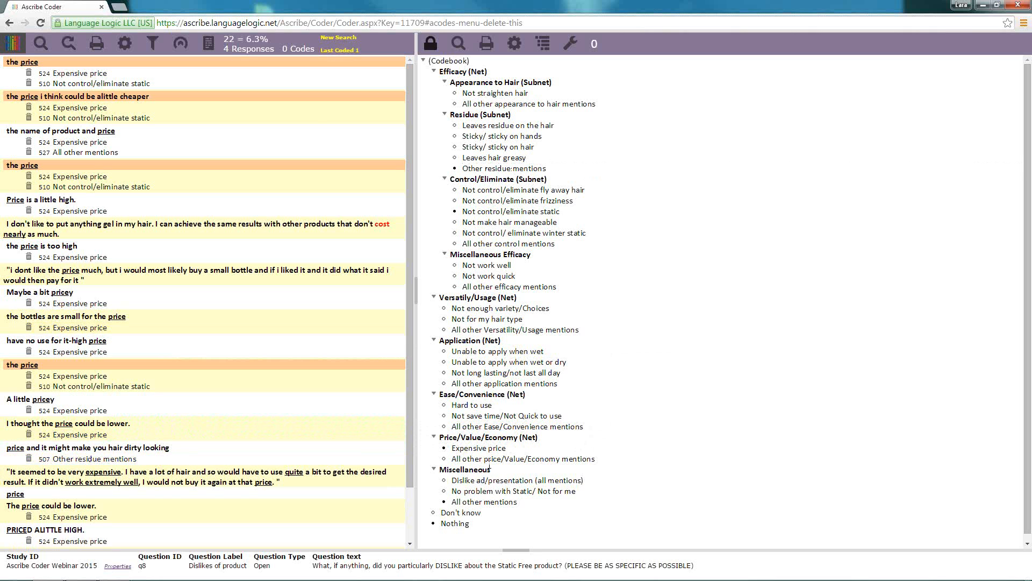
{"action": "left_click_drag", "start_coordinate": [495, 454], "coordinate": [264, 456]}
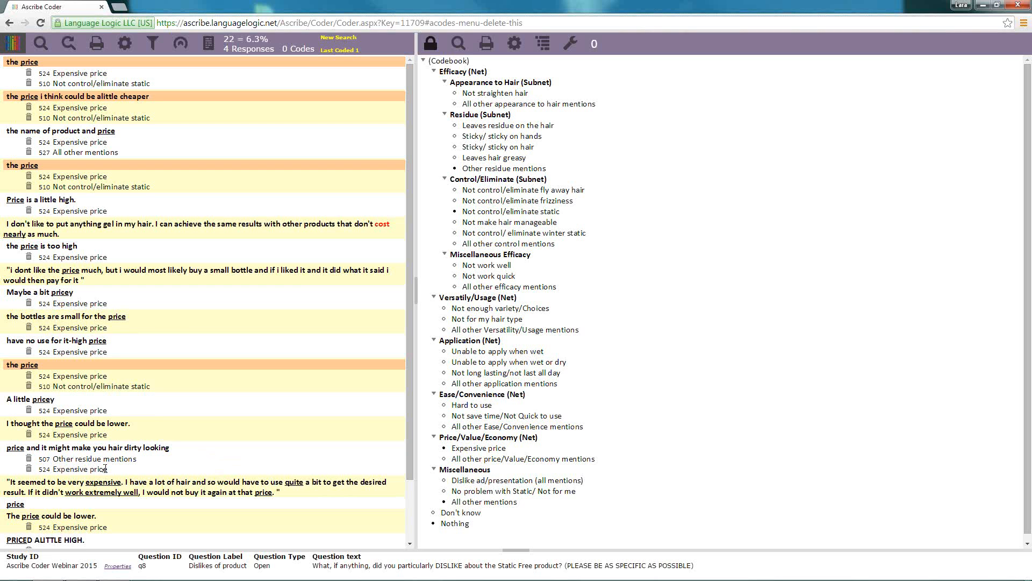
Copy Expensive price from the "hair dirty looking" response to the "It seemed to be very expensive" response and the "price" response below it
{"action": "left_click_drag", "start_coordinate": [106, 469], "coordinate": [105, 492]}
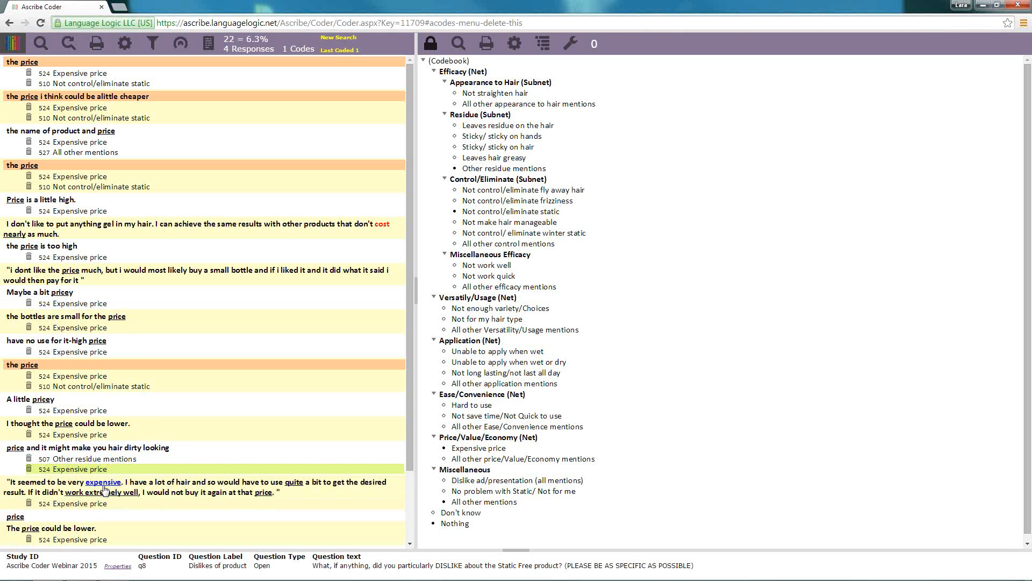
{"action": "scroll", "coordinate": [155, 488], "scroll_direction": "down", "scroll_amount": 3}
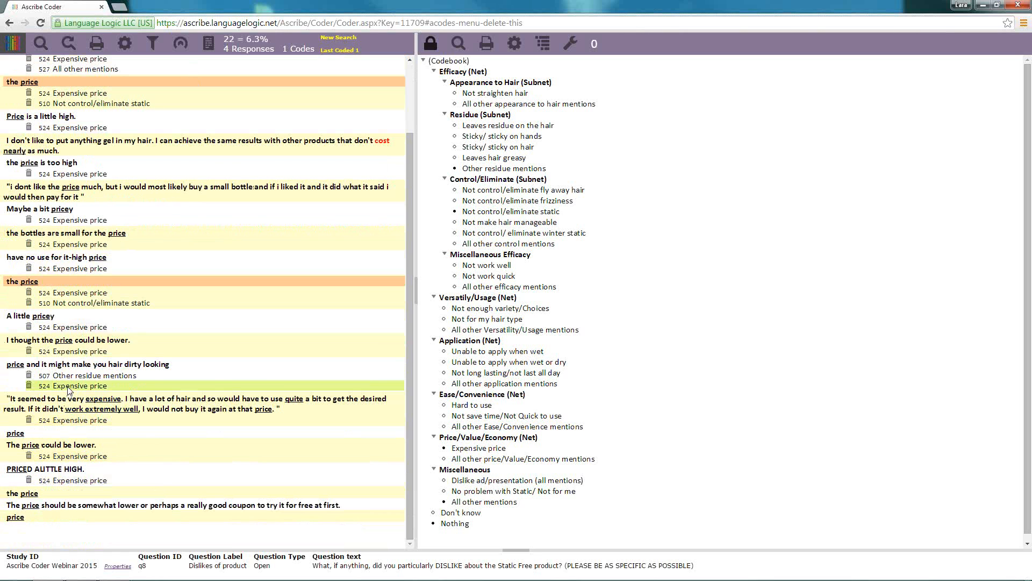
{"action": "left_click_drag", "start_coordinate": [69, 390], "coordinate": [61, 429]}
{"action": "left_click_drag", "start_coordinate": [61, 435], "coordinate": [61, 434]}
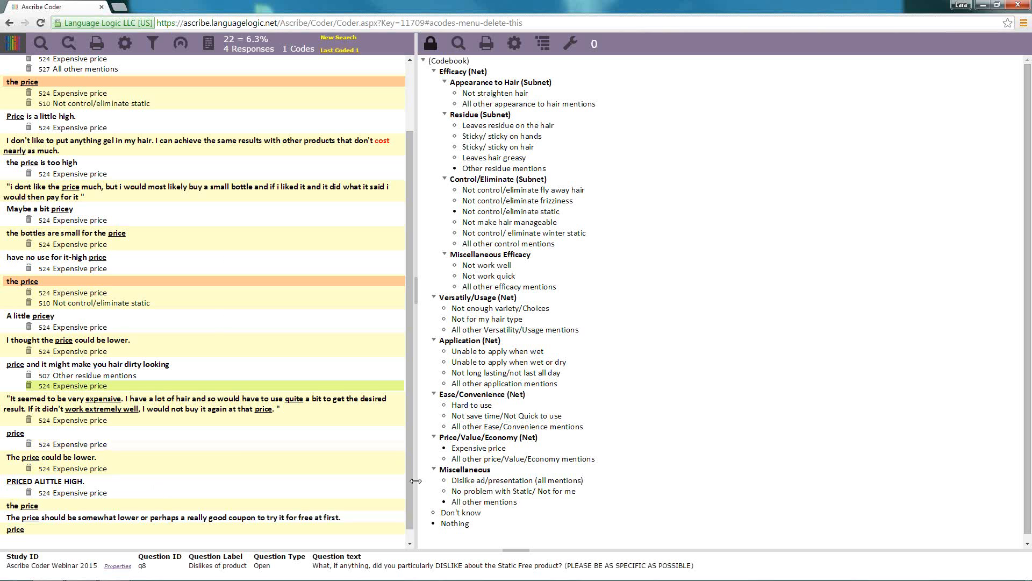
Deselect all four selected responses using the response count
{"action": "left_click_drag", "start_coordinate": [408, 482], "coordinate": [286, 371]}
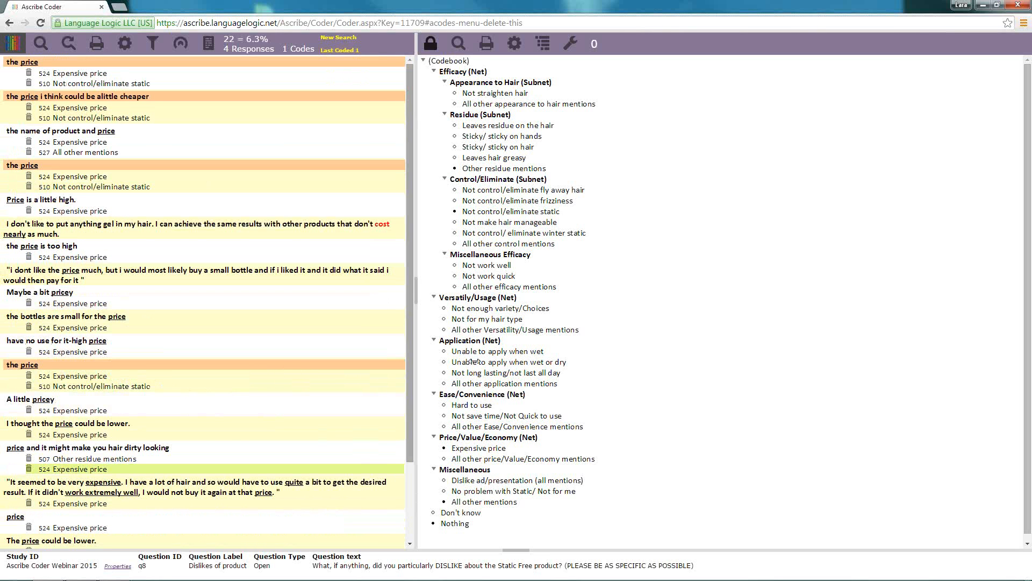
{"action": "left_click", "coordinate": [257, 50]}
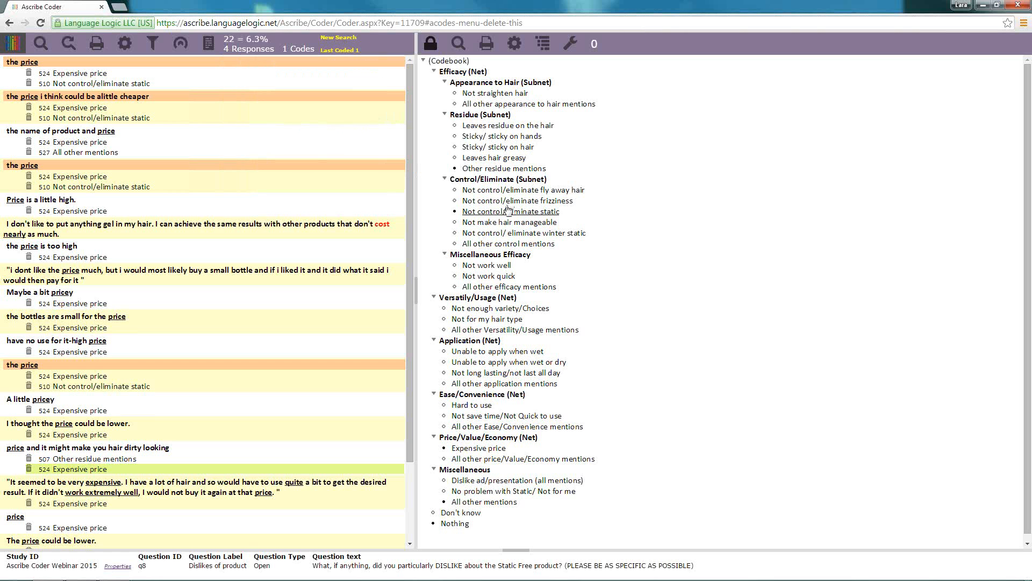
{"action": "left_click", "coordinate": [252, 53]}
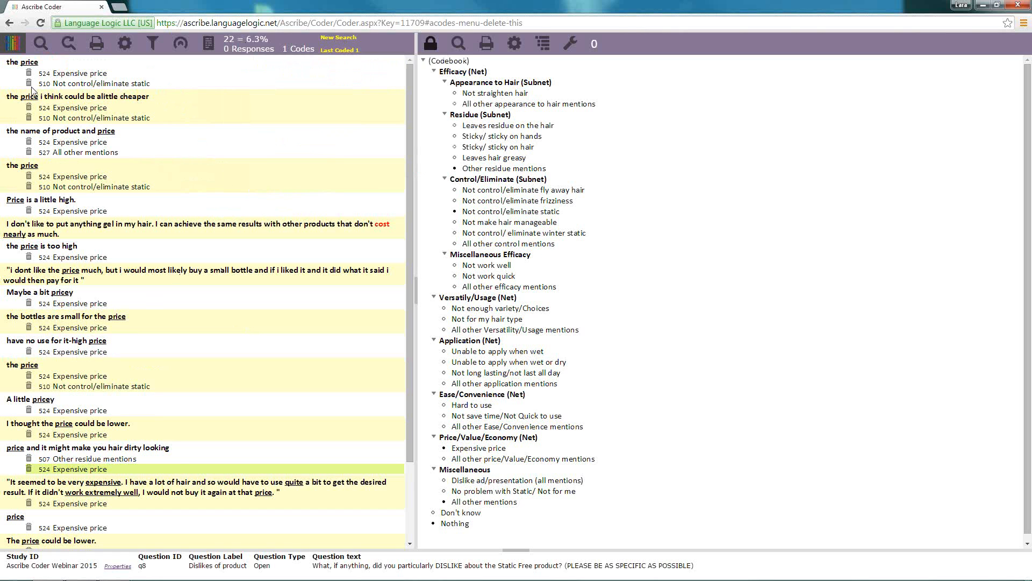
Remove Not control/eliminate static from the first three responses carrying it, All other mentions, and the selected Expensive price code
{"action": "left_click", "coordinate": [61, 85]}
{"action": "left_click", "coordinate": [81, 118]}
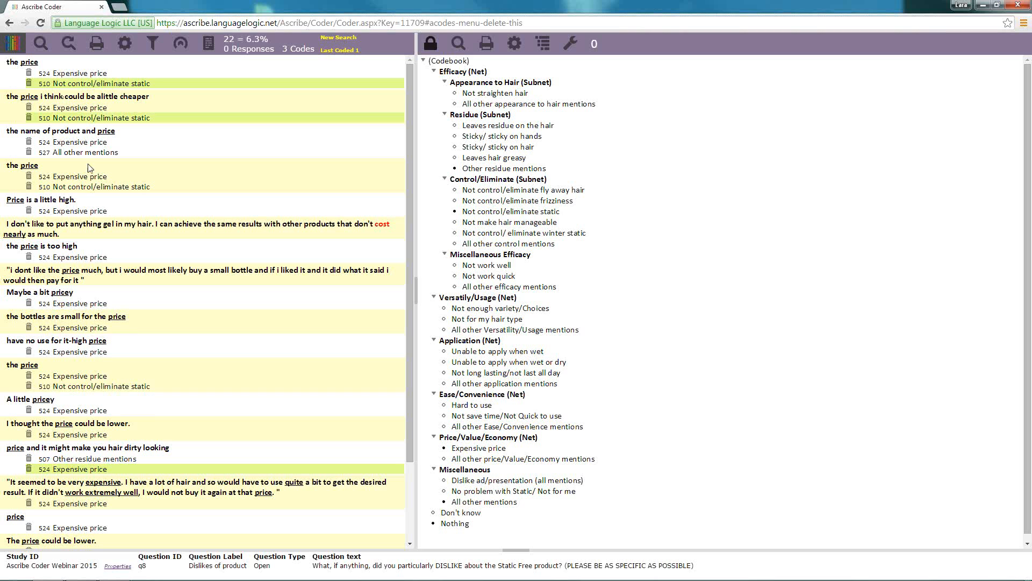
{"action": "left_click", "coordinate": [90, 152]}
{"action": "left_click", "coordinate": [92, 187]}
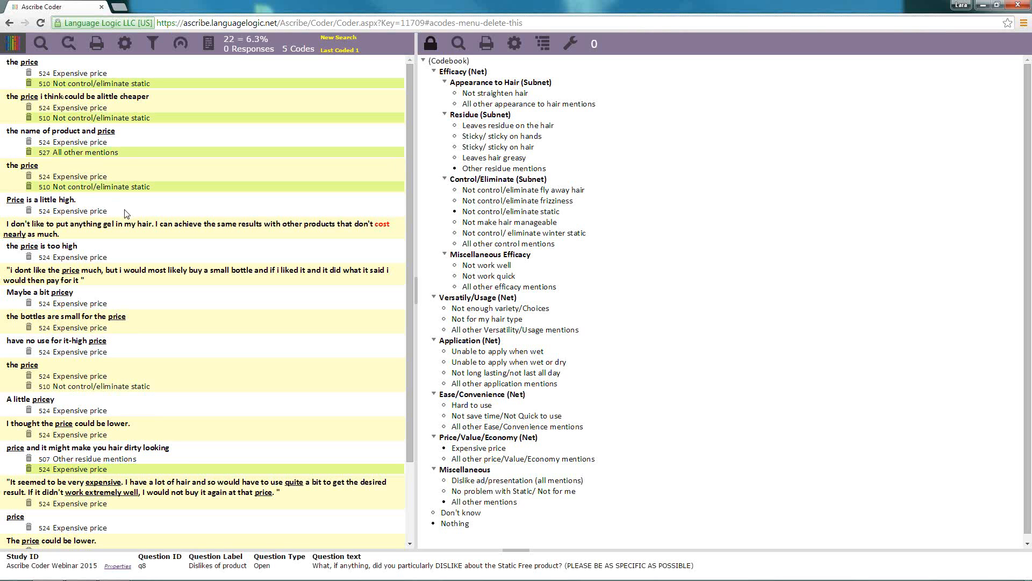
{"action": "right_click", "coordinate": [134, 155]}
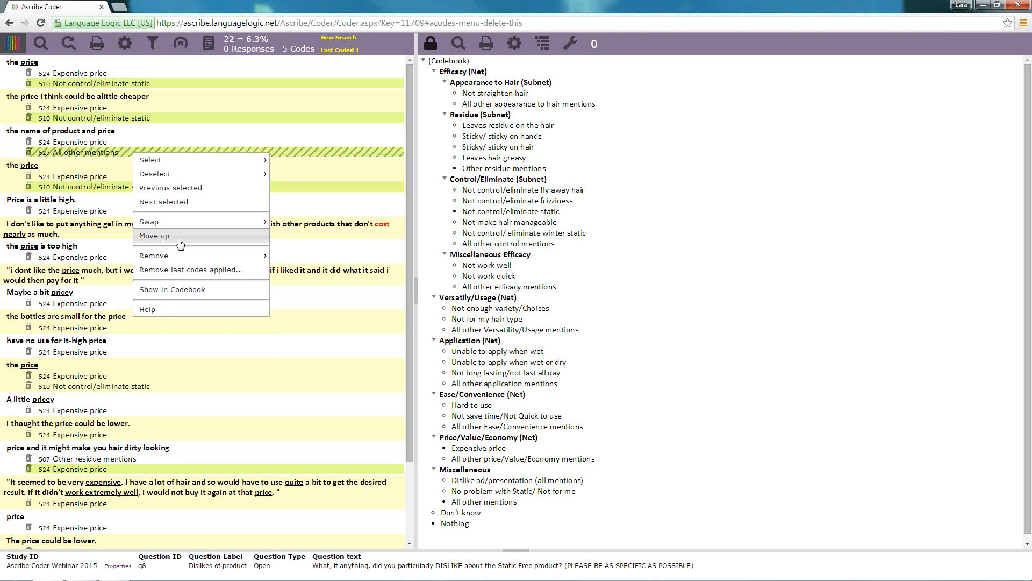
{"action": "mouse_move", "coordinate": [229, 260]}
{"action": "left_click", "coordinate": [327, 270]}
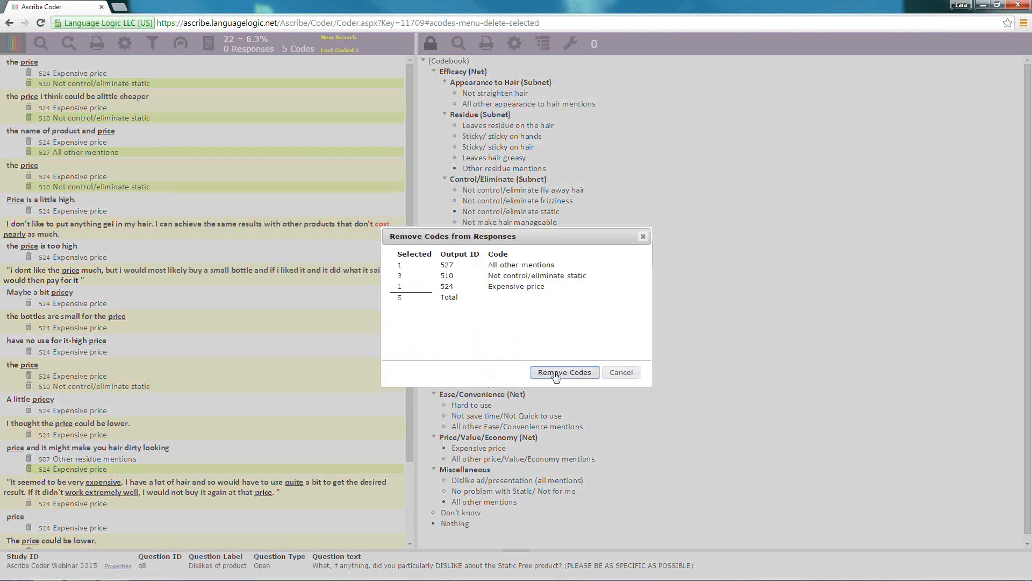
{"action": "left_click", "coordinate": [556, 373]}
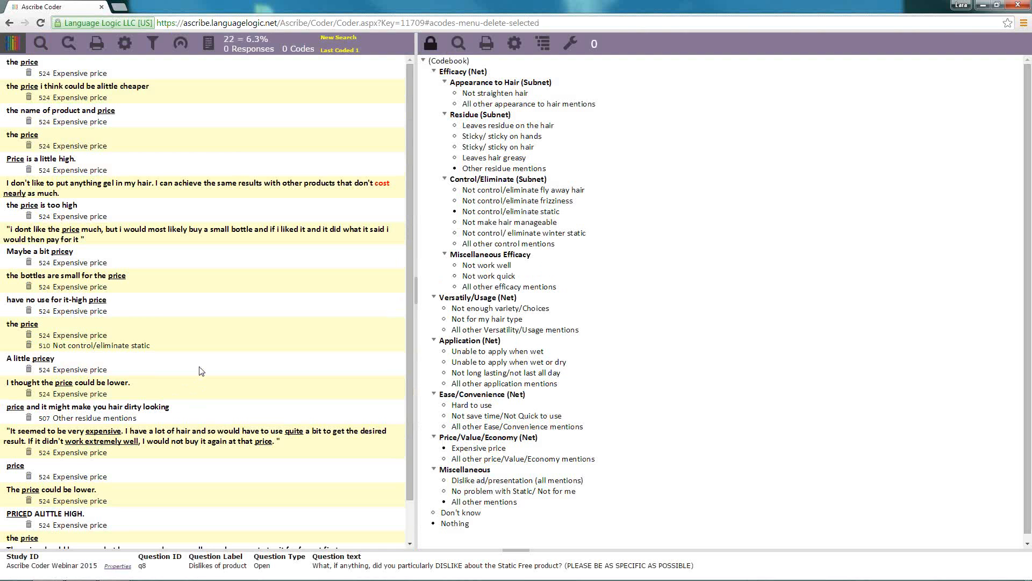
Copy Expensive price from "PRICED ALITTLE HIGH." to "the price" below it, and apply Expensive price to the last "price" response
{"action": "scroll", "coordinate": [242, 383], "scroll_direction": "down", "scroll_amount": 1}
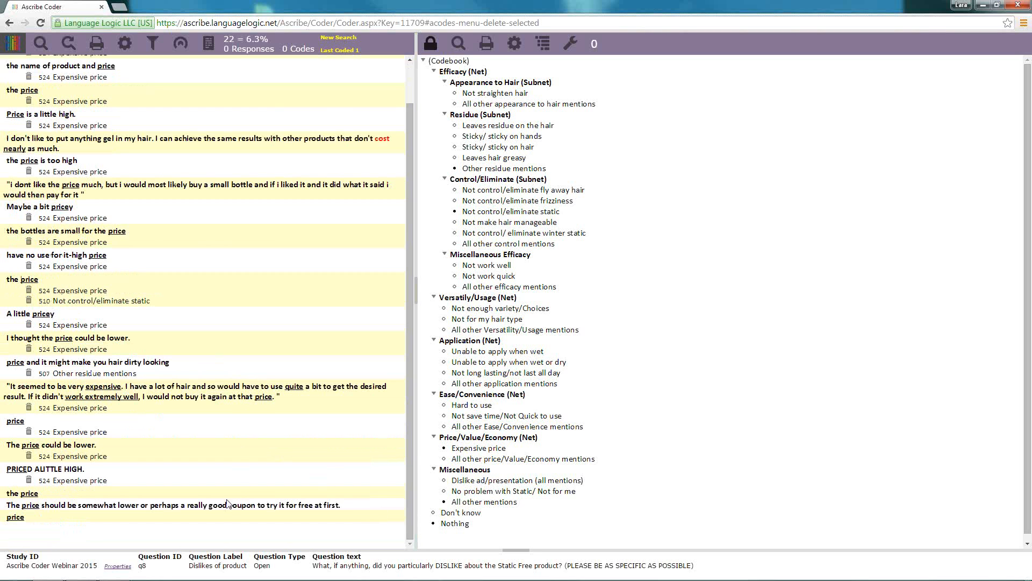
{"action": "left_click_drag", "start_coordinate": [94, 481], "coordinate": [86, 492]}
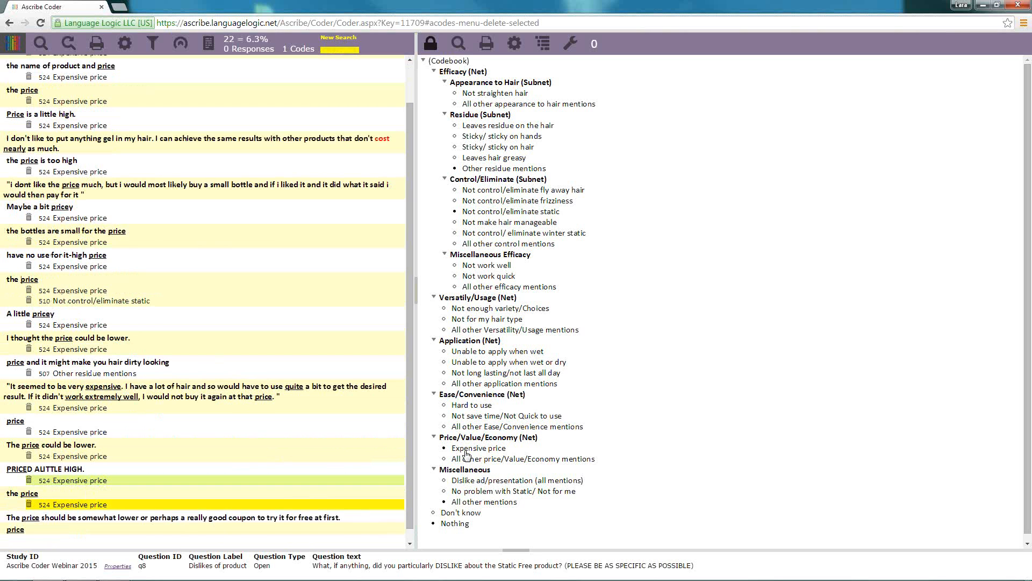
{"action": "left_click_drag", "start_coordinate": [463, 449], "coordinate": [170, 529]}
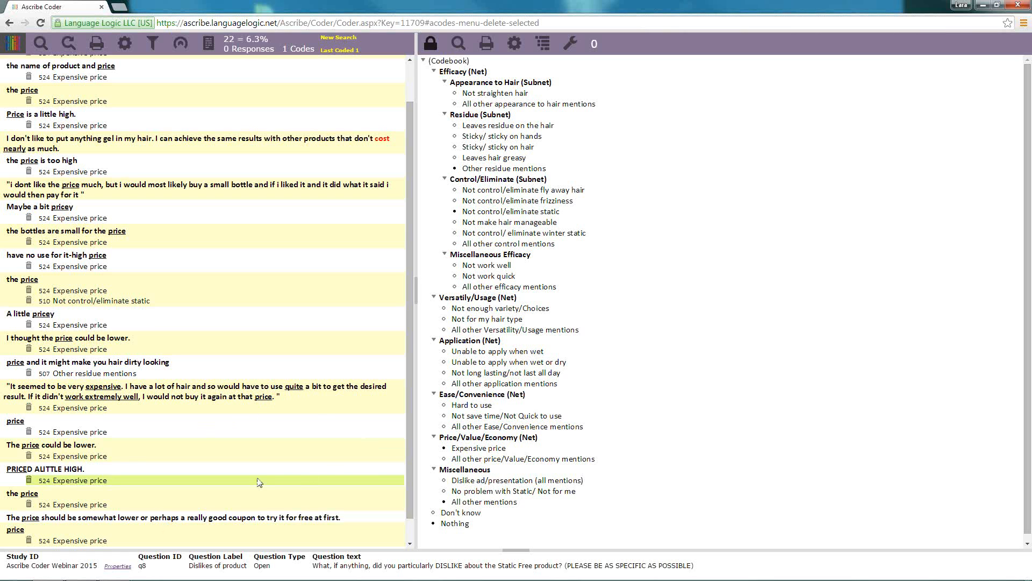
Run a new search for responses containing "nothing"
{"action": "left_click_drag", "start_coordinate": [408, 448], "coordinate": [404, 384]}
{"action": "left_click", "coordinate": [41, 43]}
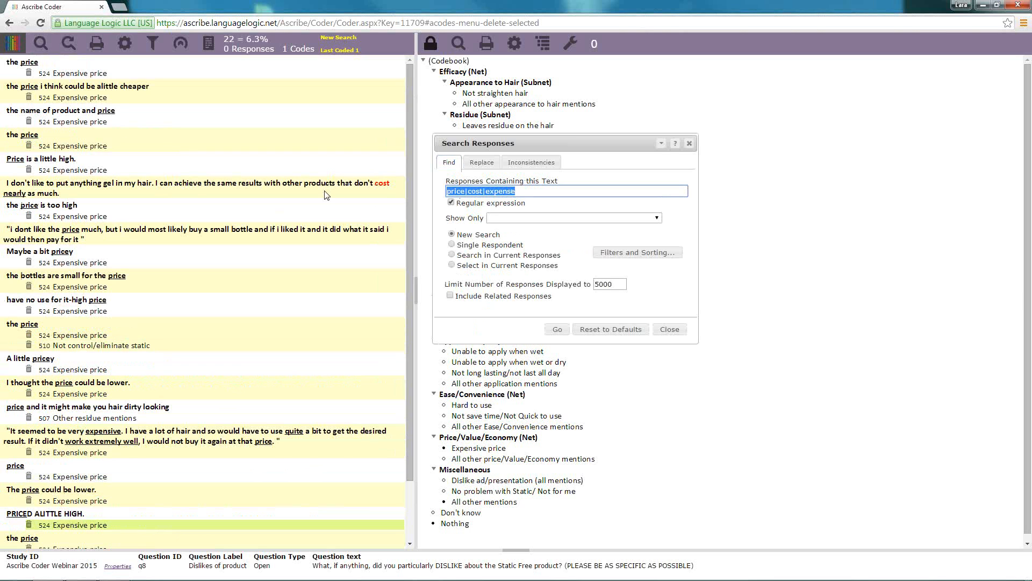
{"action": "type", "text": "nothing"}
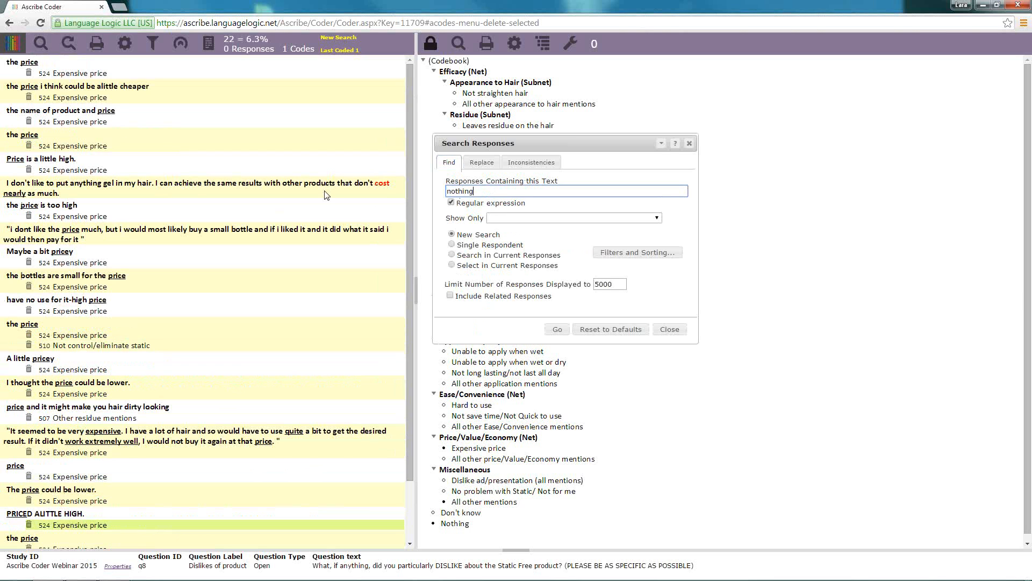
{"action": "key", "text": "Return"}
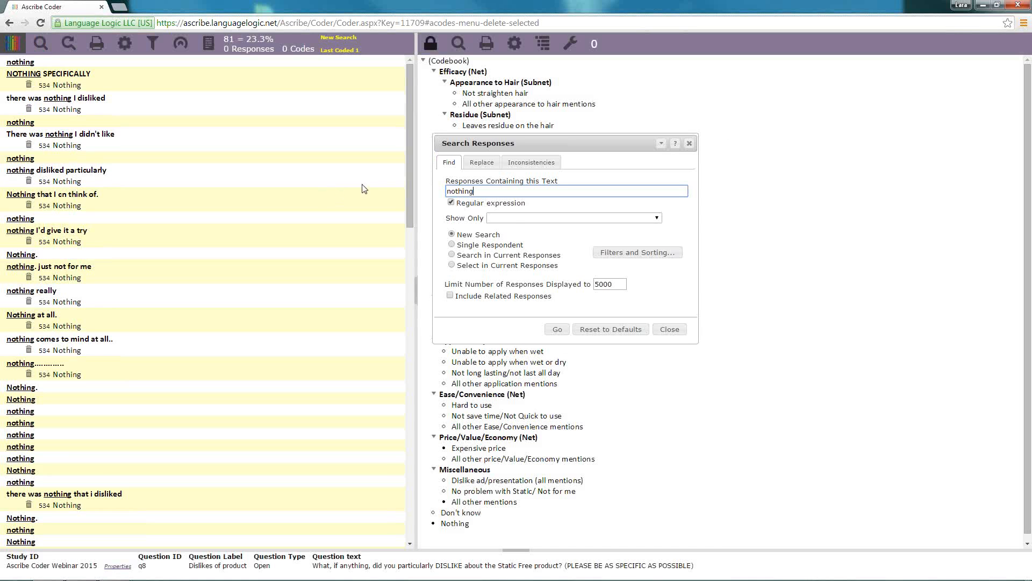
Restrict the "nothing" search to responses without codes and run it again
{"action": "left_click", "coordinate": [657, 220]}
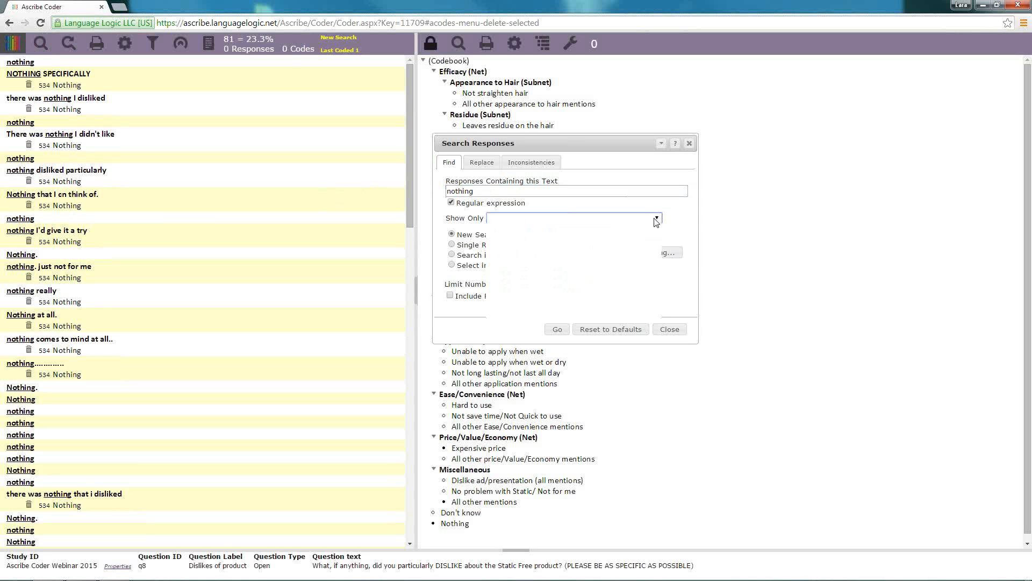
{"action": "left_click", "coordinate": [590, 234]}
{"action": "left_click", "coordinate": [556, 330]}
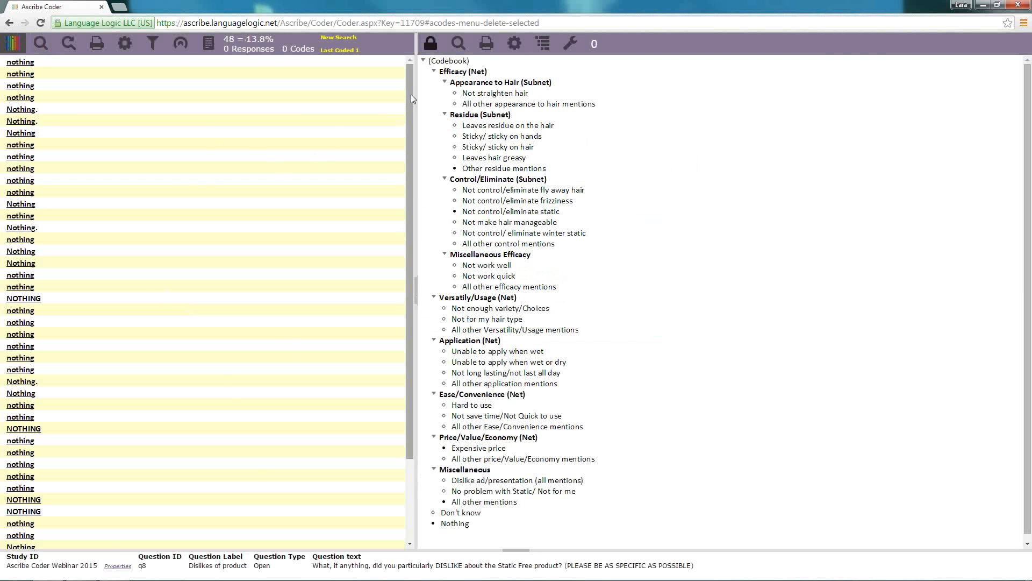
Apply the Nothing code to the first response from the codebook, and apply the last-used code to the second response
{"action": "left_click_drag", "start_coordinate": [409, 110], "coordinate": [381, 57]}
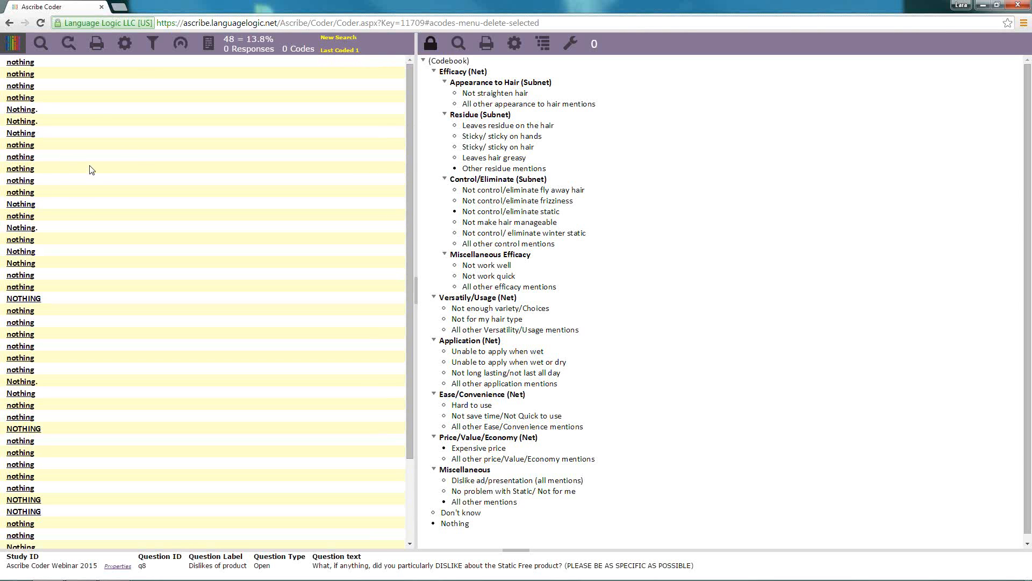
{"action": "mouse_move", "coordinate": [463, 524]}
{"action": "left_mouse_down"}
{"action": "mouse_move", "coordinate": [418, 480]}
{"action": "mouse_move", "coordinate": [341, 357]}
{"action": "mouse_move", "coordinate": [244, 92]}
{"action": "mouse_move", "coordinate": [217, 68]}
{"action": "left_mouse_up"}
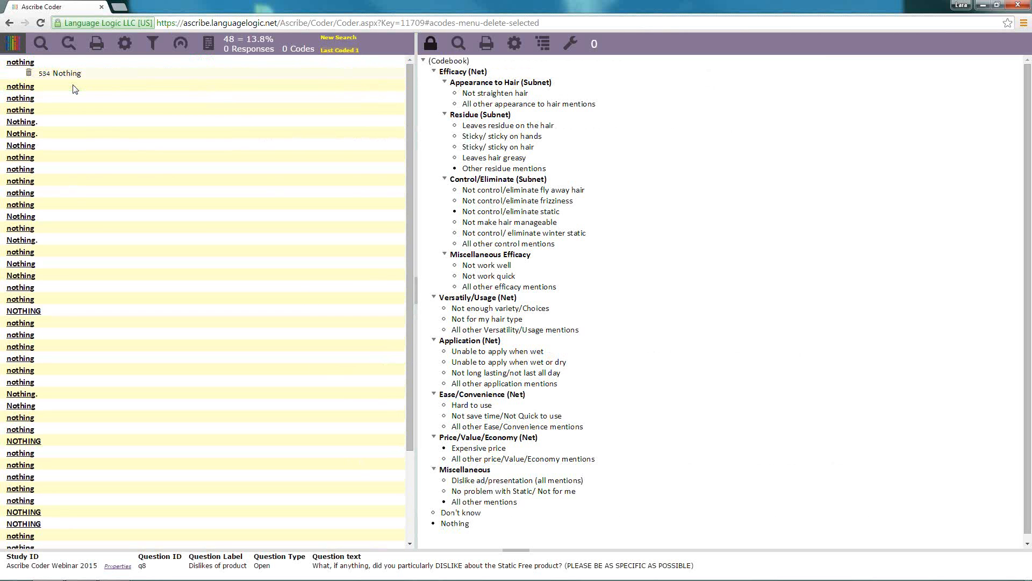
{"action": "double_click", "coordinate": [73, 85]}
Apply the Nothing code to the third, fourth and fifth "nothing" responses together, and check the search counts
{"action": "left_click", "coordinate": [70, 114]}
{"action": "left_click", "coordinate": [71, 124]}
{"action": "left_click", "coordinate": [74, 138]}
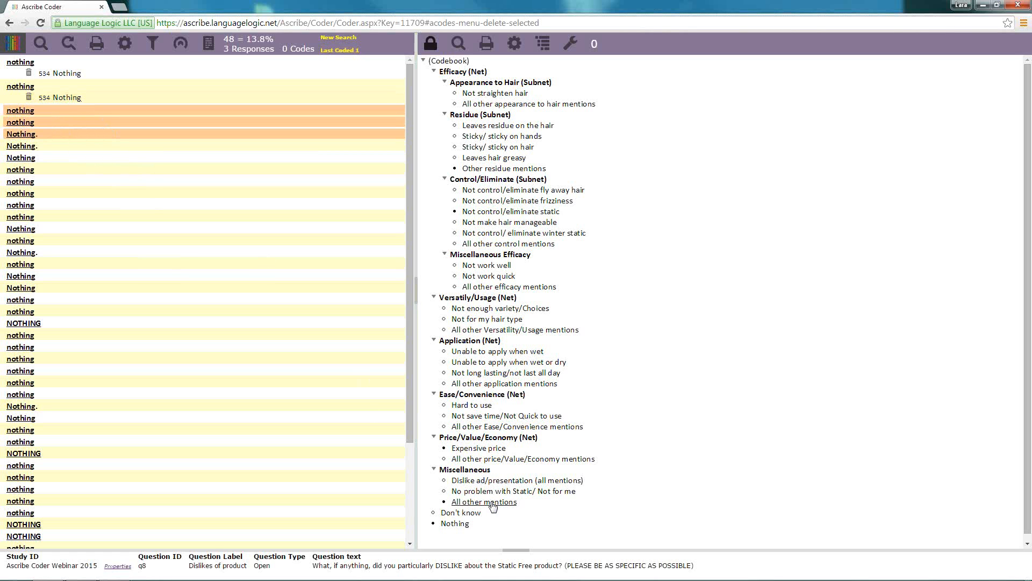
{"action": "left_click", "coordinate": [462, 525]}
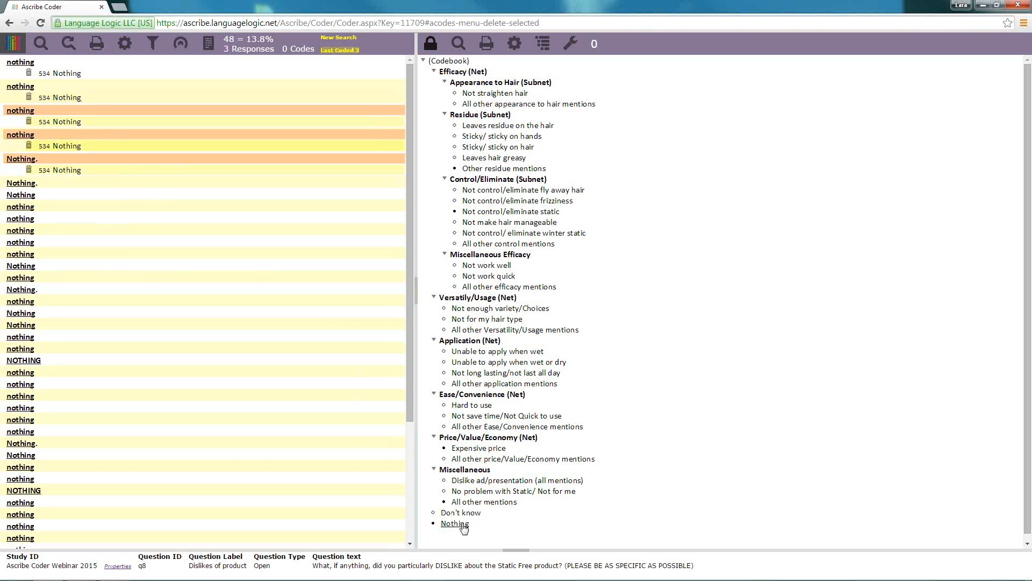
{"action": "mouse_move", "coordinate": [243, 55]}
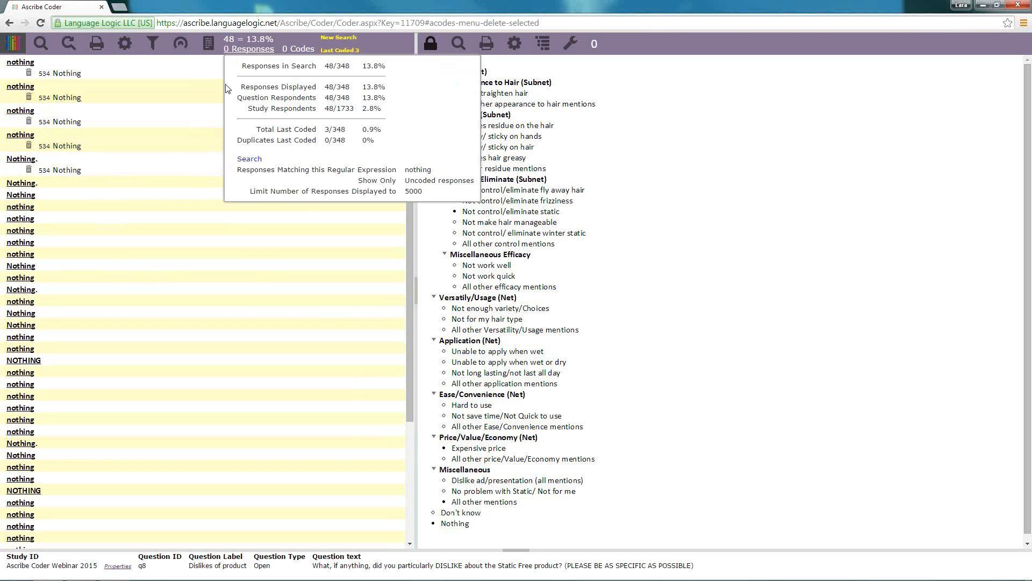
Set Code Duplicates to All in the applied codes settings for responses
{"action": "left_click", "coordinate": [126, 48]}
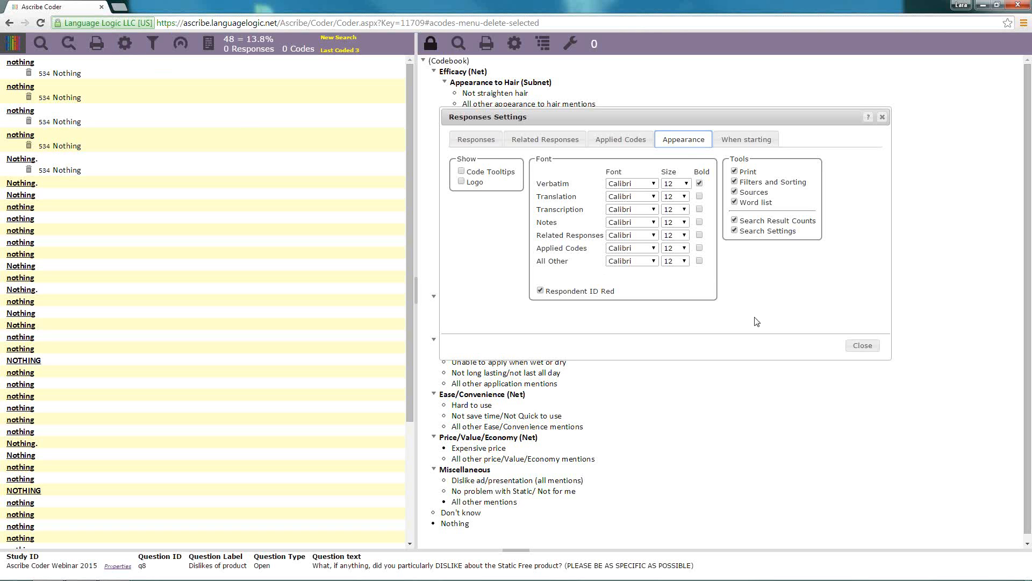
{"action": "left_click", "coordinate": [624, 142]}
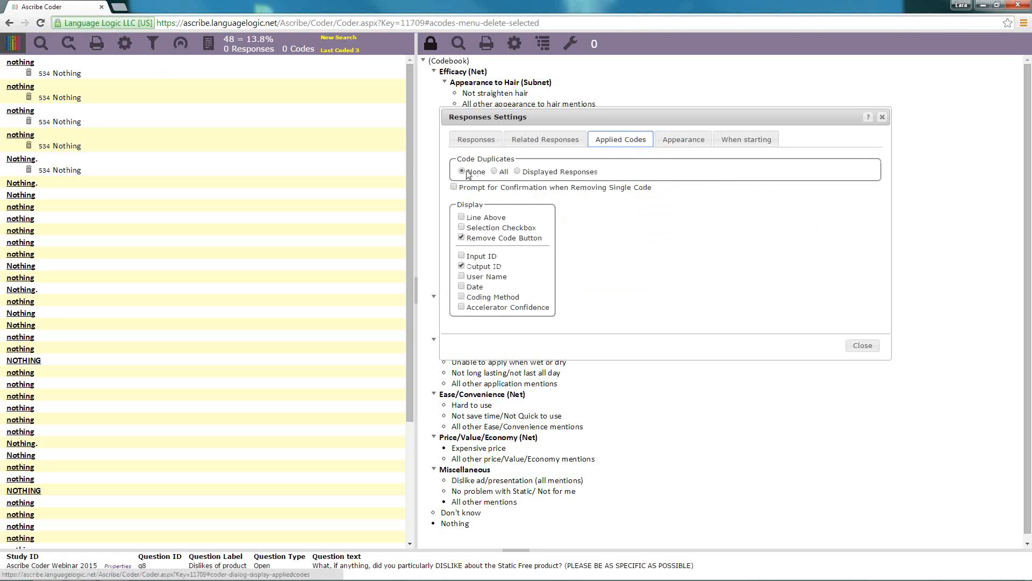
{"action": "left_click", "coordinate": [493, 171]}
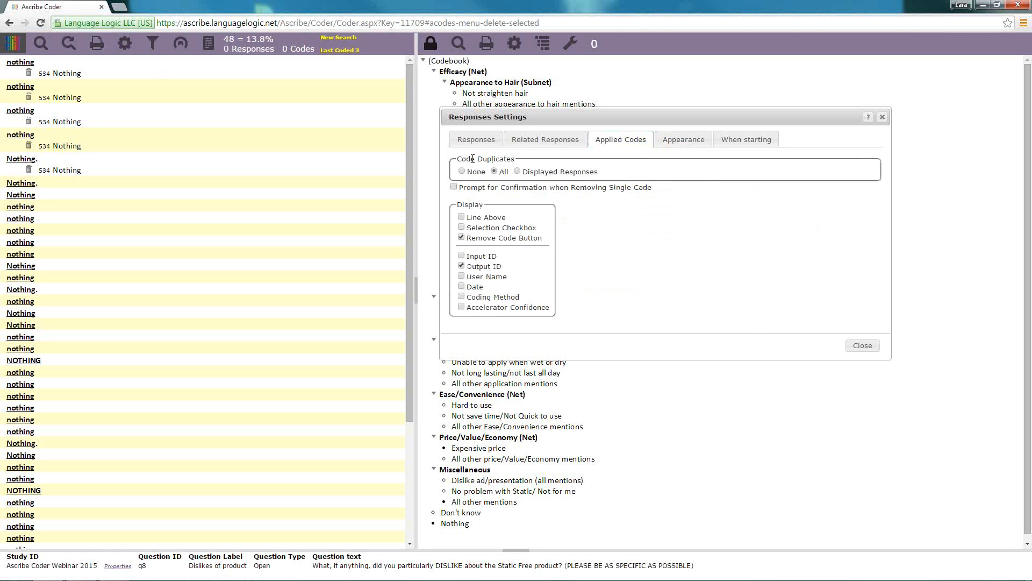
{"action": "left_click", "coordinate": [867, 351]}
Copy the Nothing code from the fifth response to the "Nothing" and "Nothing." responses below it, and check the last-coded counts
{"action": "left_click_drag", "start_coordinate": [68, 170], "coordinate": [69, 200]}
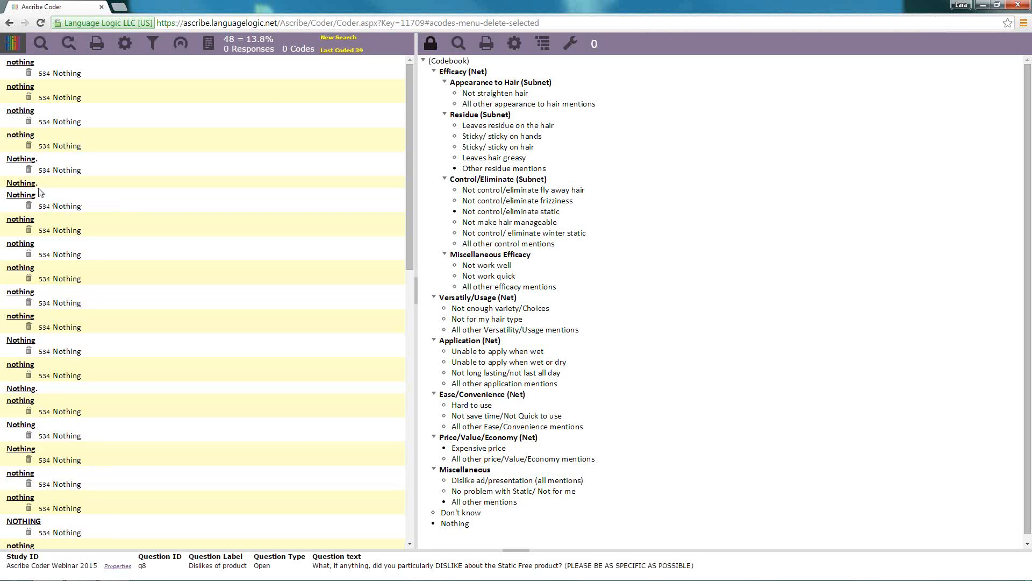
{"action": "left_click", "coordinate": [71, 172]}
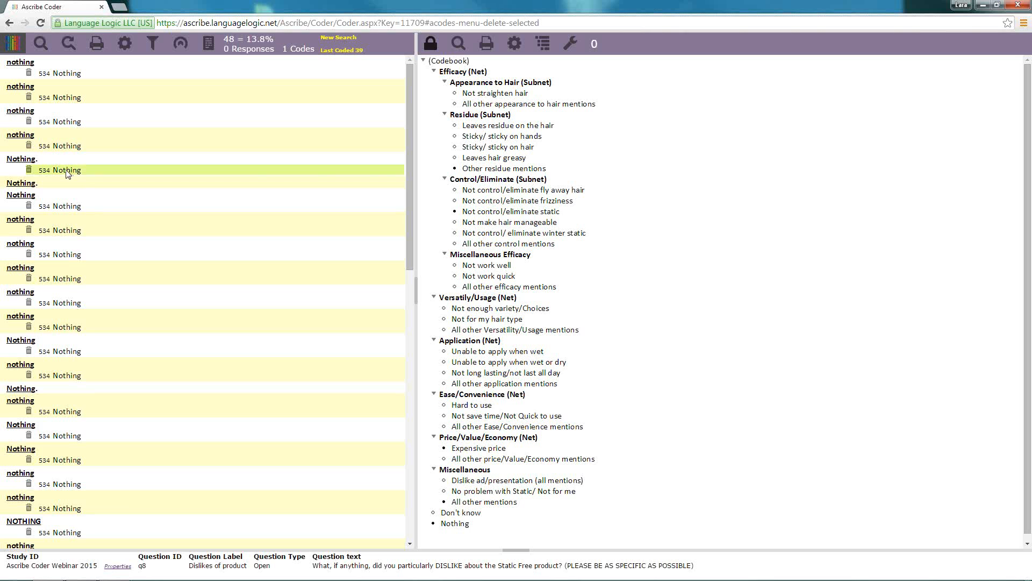
{"action": "left_click", "coordinate": [67, 185]}
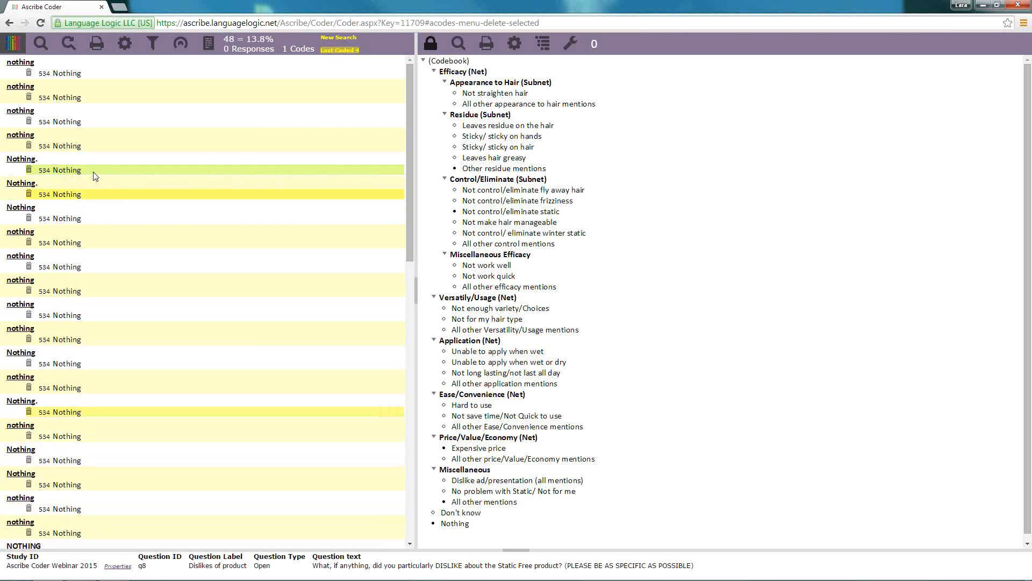
{"action": "mouse_move", "coordinate": [357, 57]}
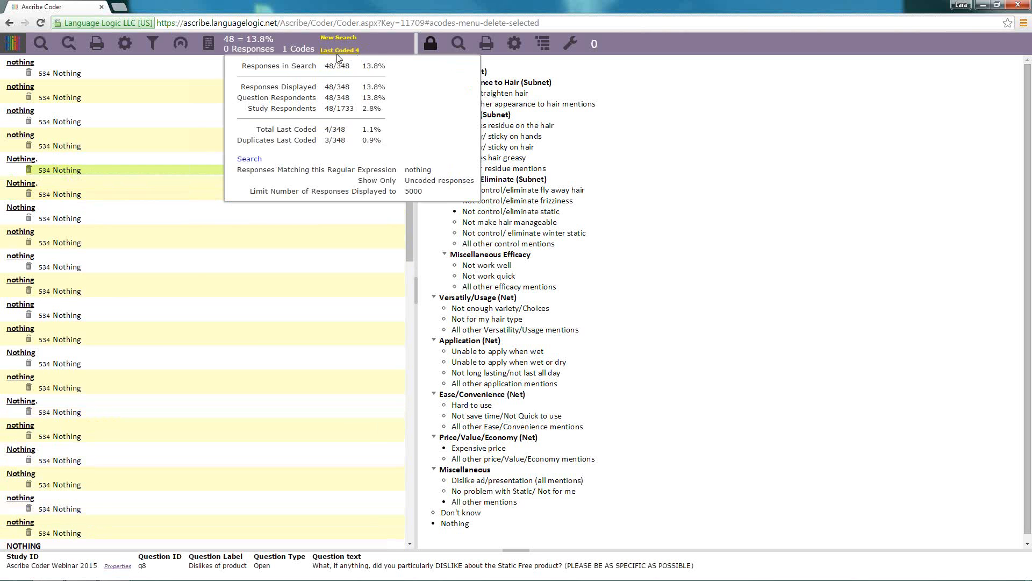
{"action": "left_click_drag", "start_coordinate": [408, 212], "coordinate": [408, 172]}
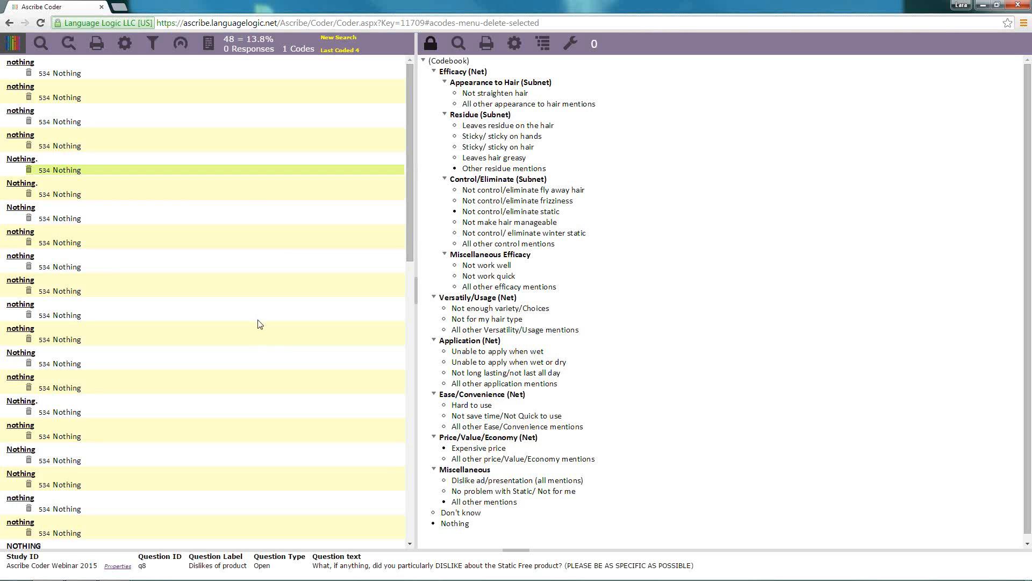
Clear the search text and run a new search for all uncoded responses
{"action": "left_click", "coordinate": [16, 44]}
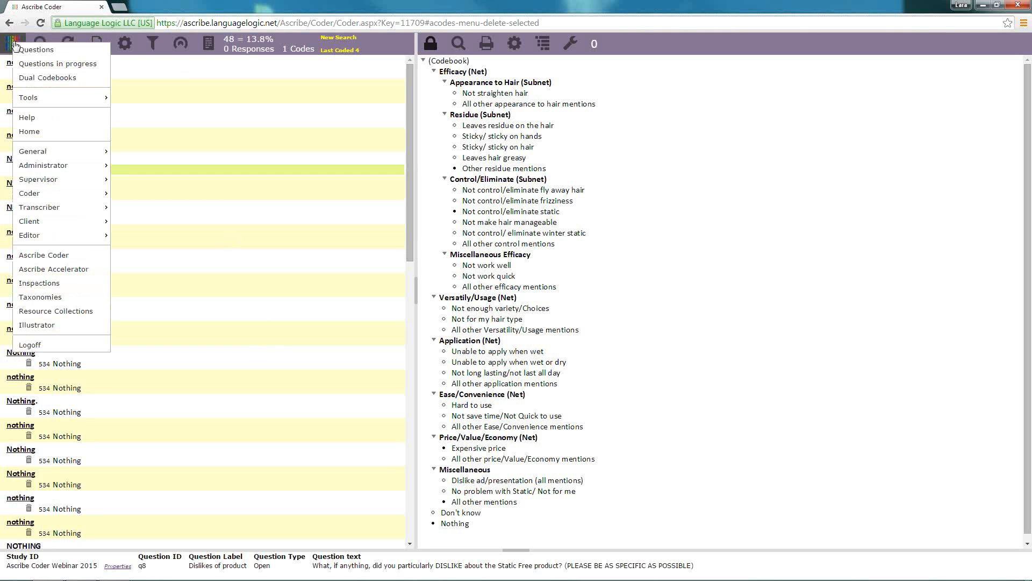
{"action": "left_click", "coordinate": [139, 77]}
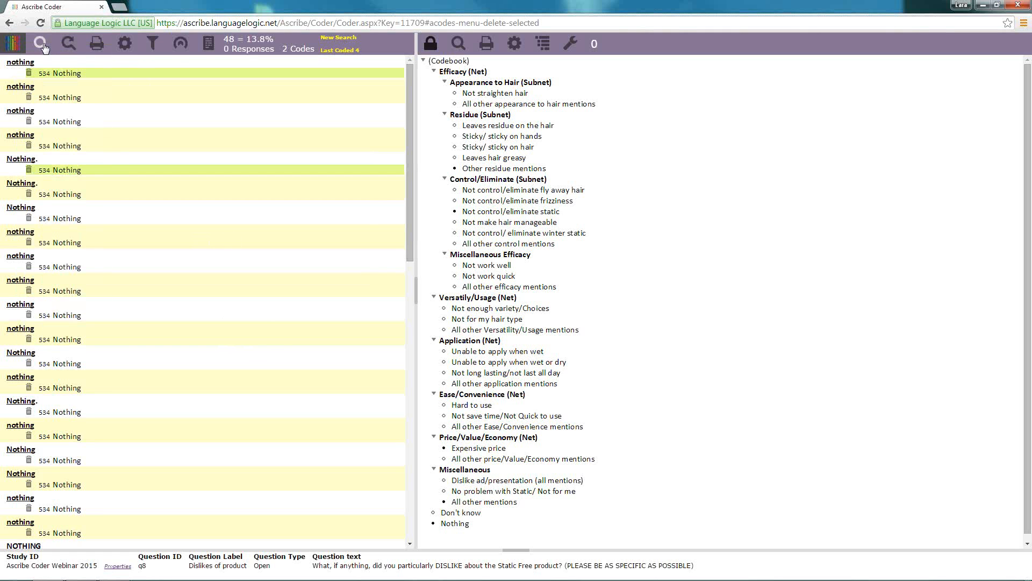
{"action": "left_click", "coordinate": [43, 45]}
{"action": "key", "text": "BackSpace"}
{"action": "left_click", "coordinate": [558, 330]}
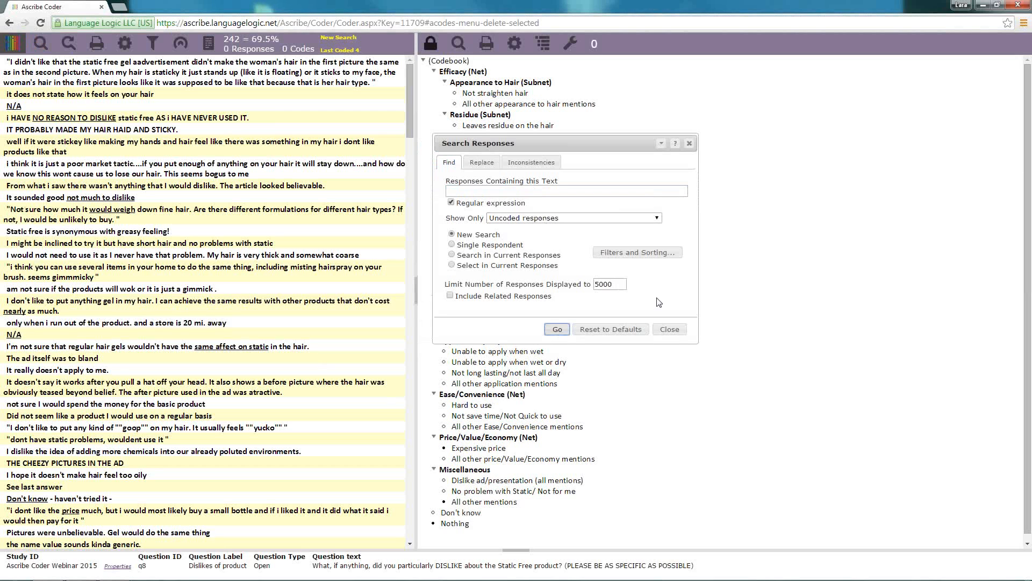
{"action": "left_click", "coordinate": [669, 329]}
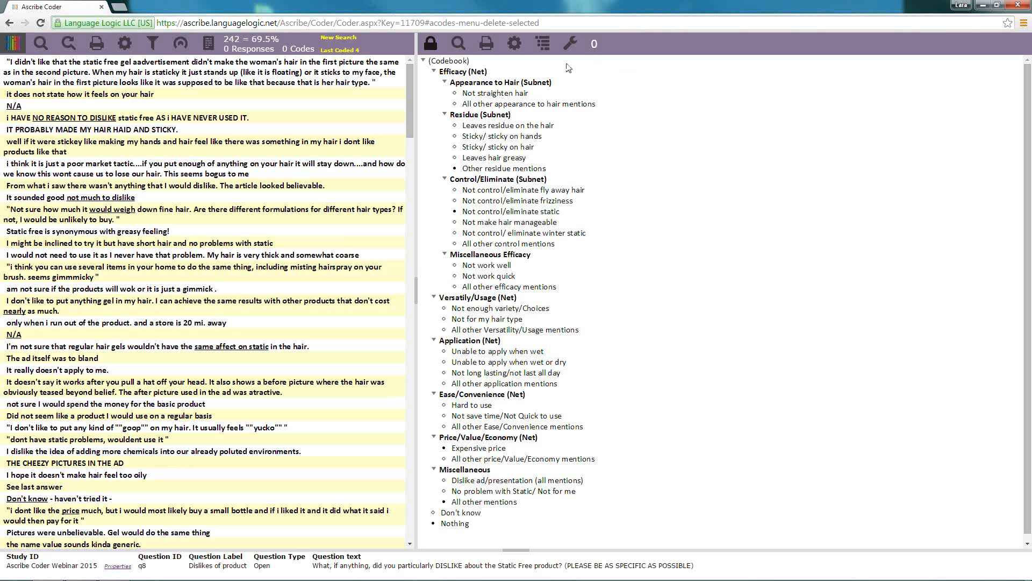
Show Counts and Output ID for the codes in the codebook
{"action": "left_click", "coordinate": [515, 44]}
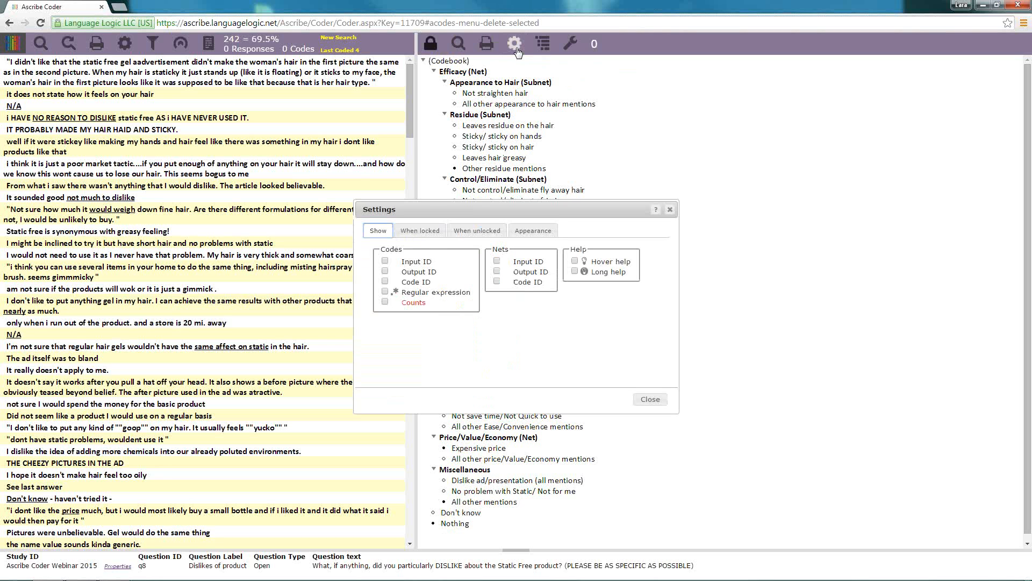
{"action": "left_click", "coordinate": [385, 302]}
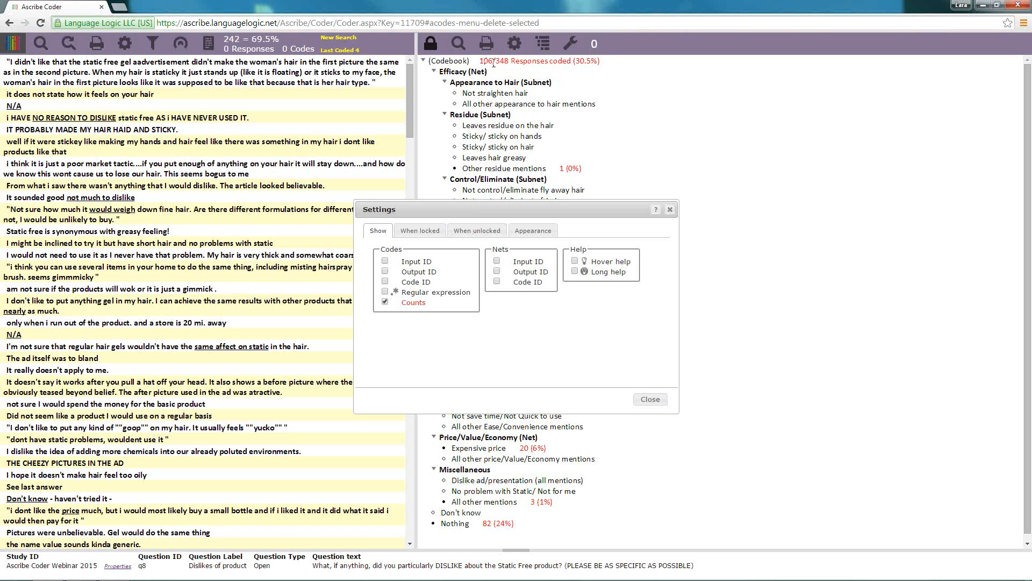
{"action": "left_click_drag", "start_coordinate": [495, 60], "coordinate": [509, 61]}
{"action": "left_click", "coordinate": [544, 72]}
{"action": "left_click_drag", "start_coordinate": [503, 211], "coordinate": [754, 163]}
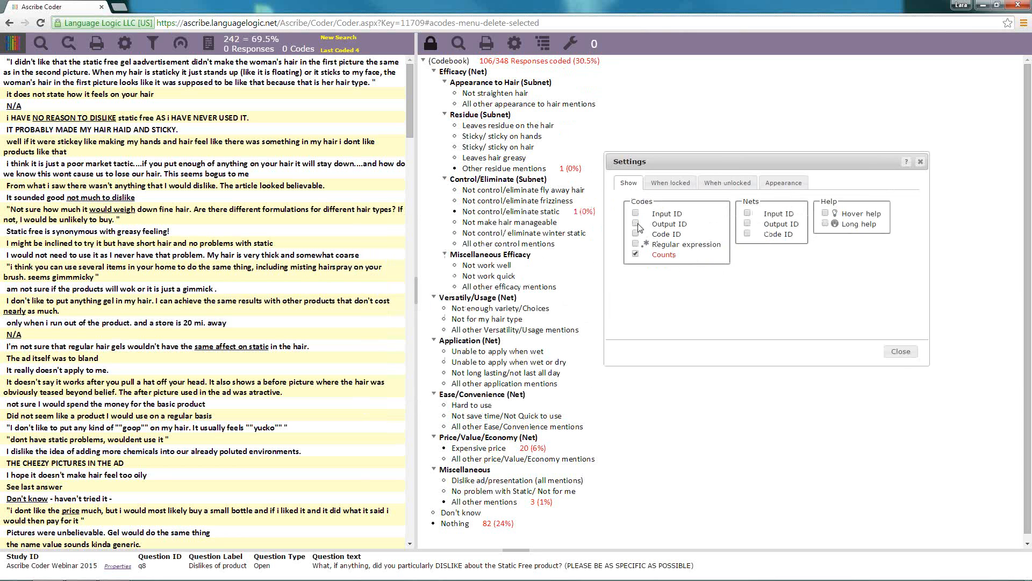
{"action": "left_click", "coordinate": [636, 224]}
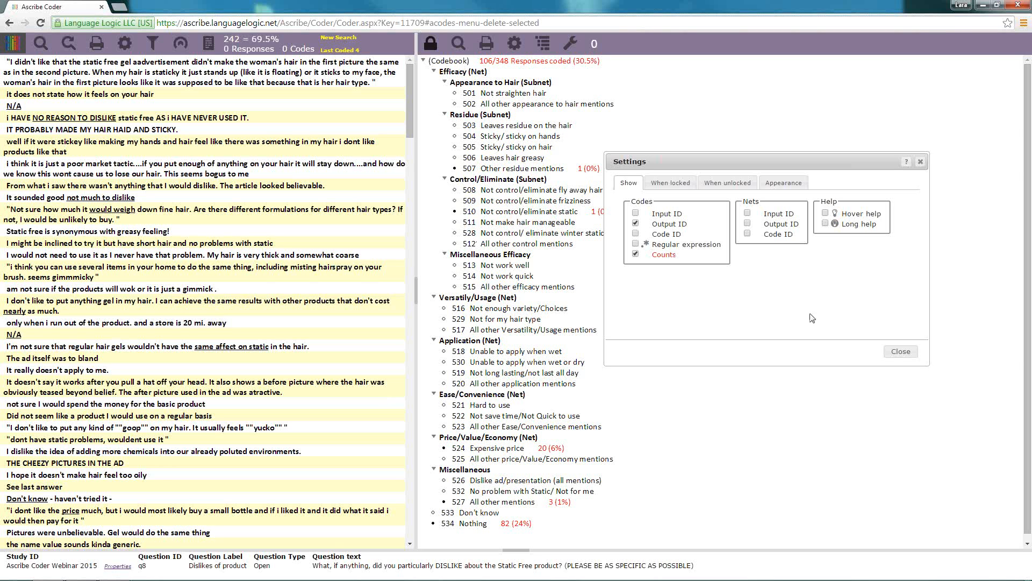
{"action": "left_click", "coordinate": [895, 350]}
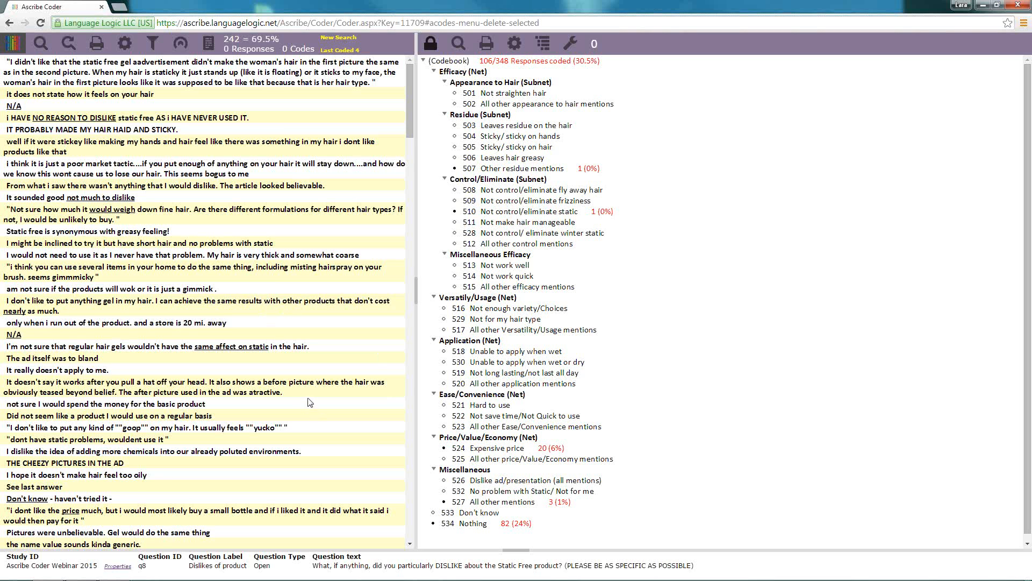
Set the responses to sort first by Verbatim Length and second by Verbatim
{"action": "left_click", "coordinate": [153, 45]}
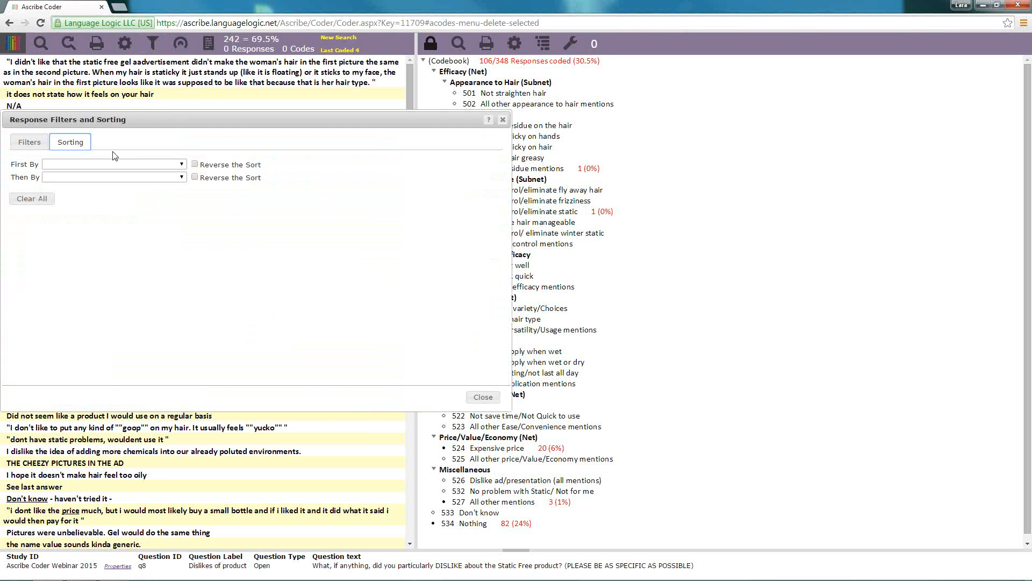
{"action": "left_click", "coordinate": [181, 164]}
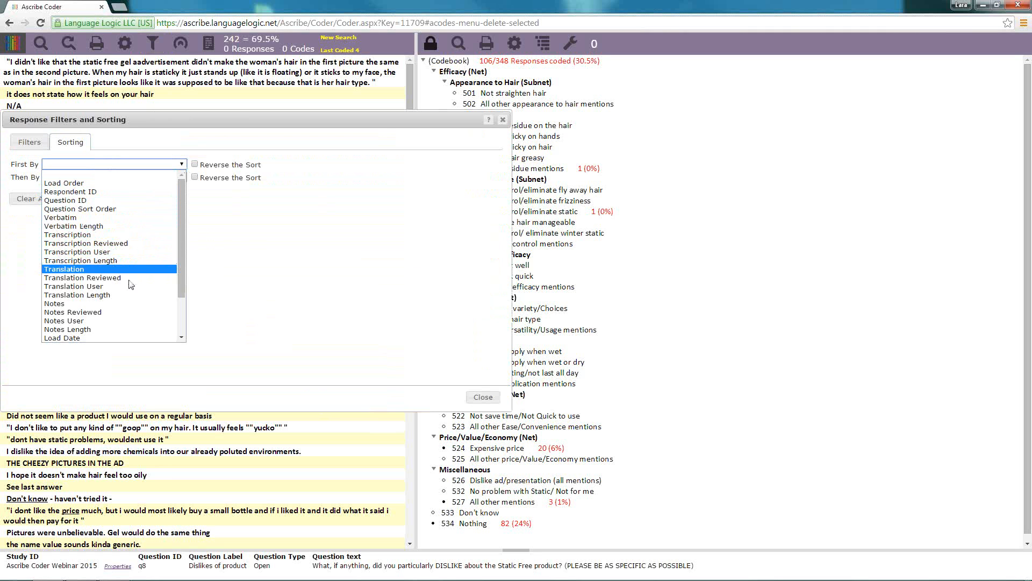
{"action": "left_click", "coordinate": [147, 226]}
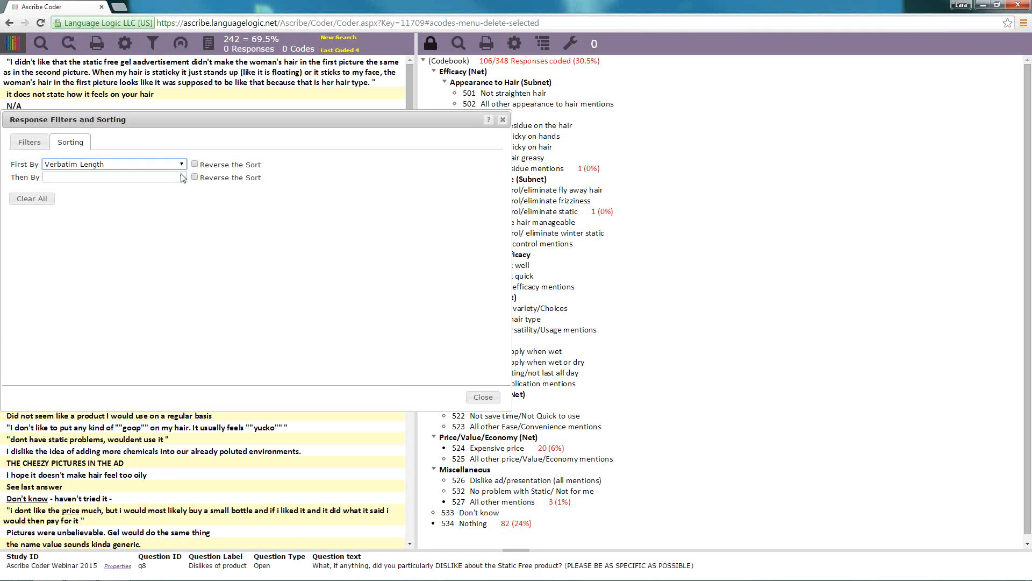
{"action": "left_click", "coordinate": [137, 176]}
{"action": "left_click", "coordinate": [135, 231]}
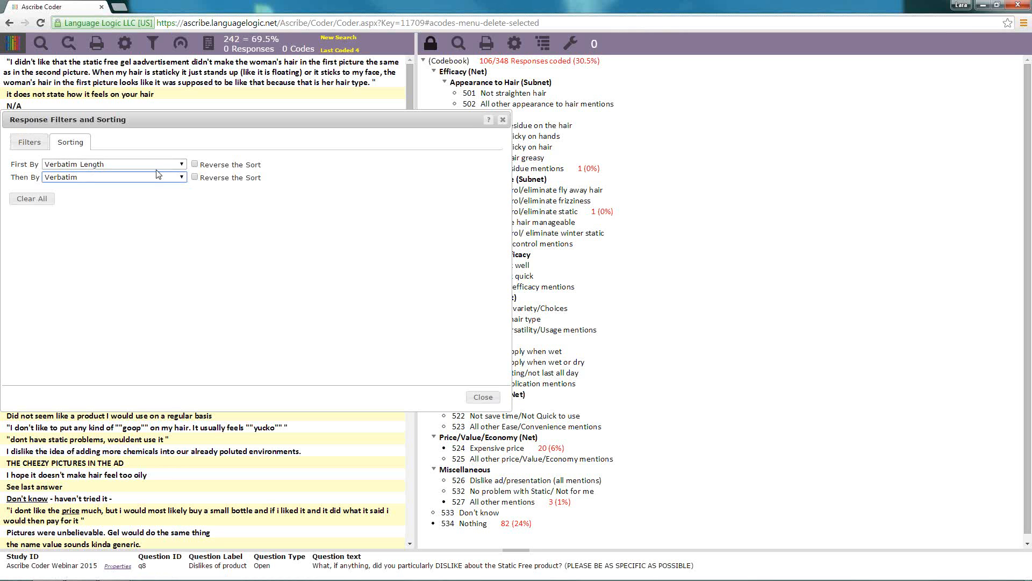
Examine the fields offered for the first sort level, including Number of Codes Applied
{"action": "left_click", "coordinate": [181, 167]}
{"action": "scroll", "coordinate": [175, 244], "scroll_direction": "down", "scroll_amount": 2}
{"action": "left_click_drag", "start_coordinate": [182, 213], "coordinate": [181, 181]}
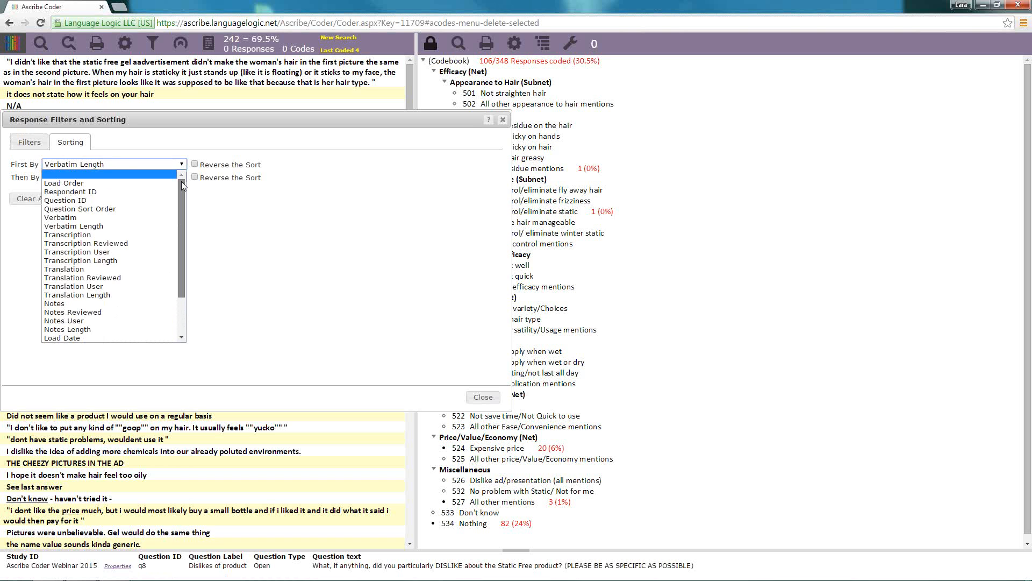
{"action": "left_click", "coordinate": [264, 225]}
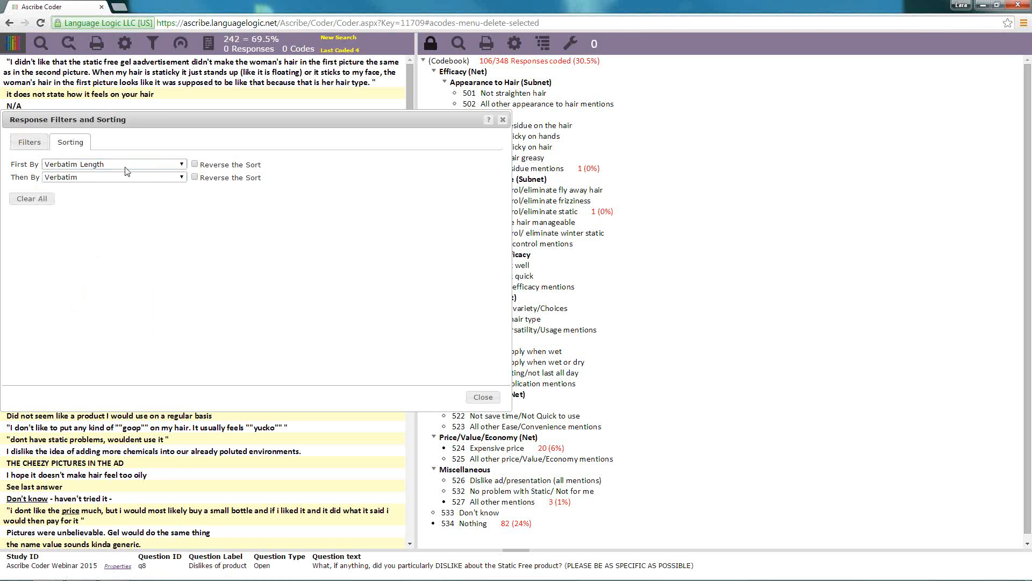
{"action": "left_click", "coordinate": [181, 165]}
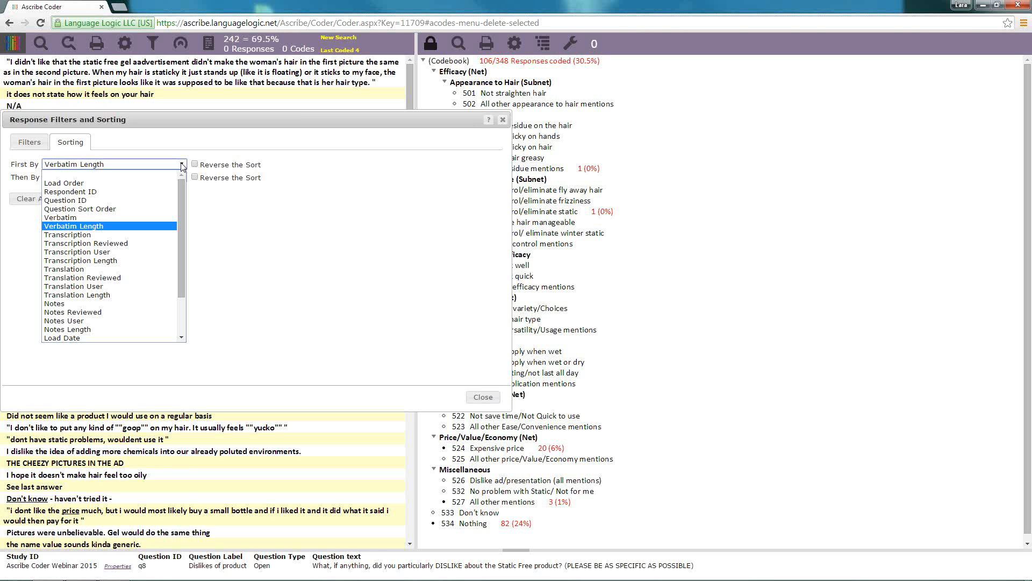
{"action": "left_click_drag", "start_coordinate": [180, 211], "coordinate": [176, 263]}
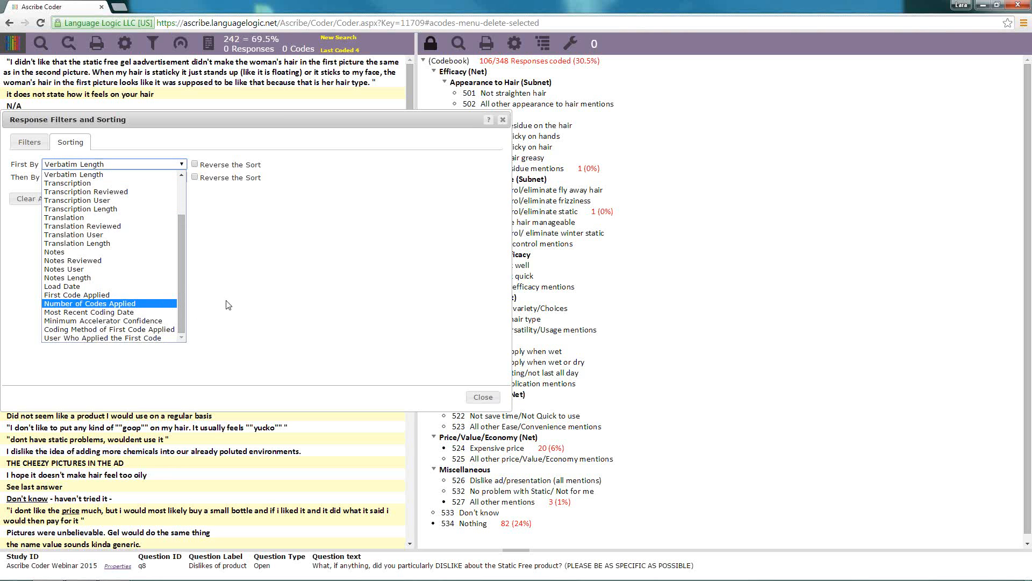
{"action": "left_click", "coordinate": [289, 303]}
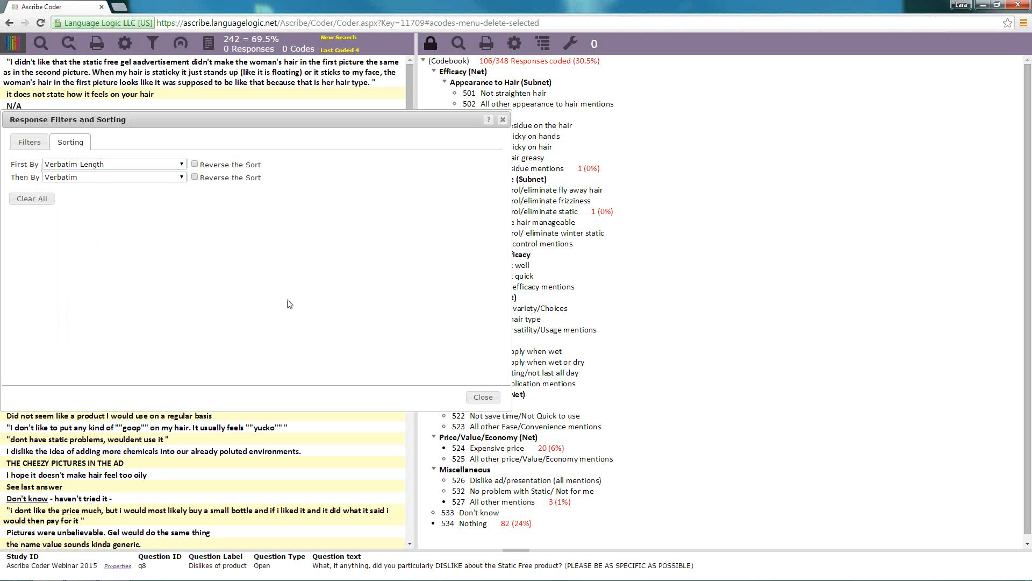
Rerun the uncoded responses search with the chosen sorting and look through the sorted list
{"action": "left_click", "coordinate": [481, 397]}
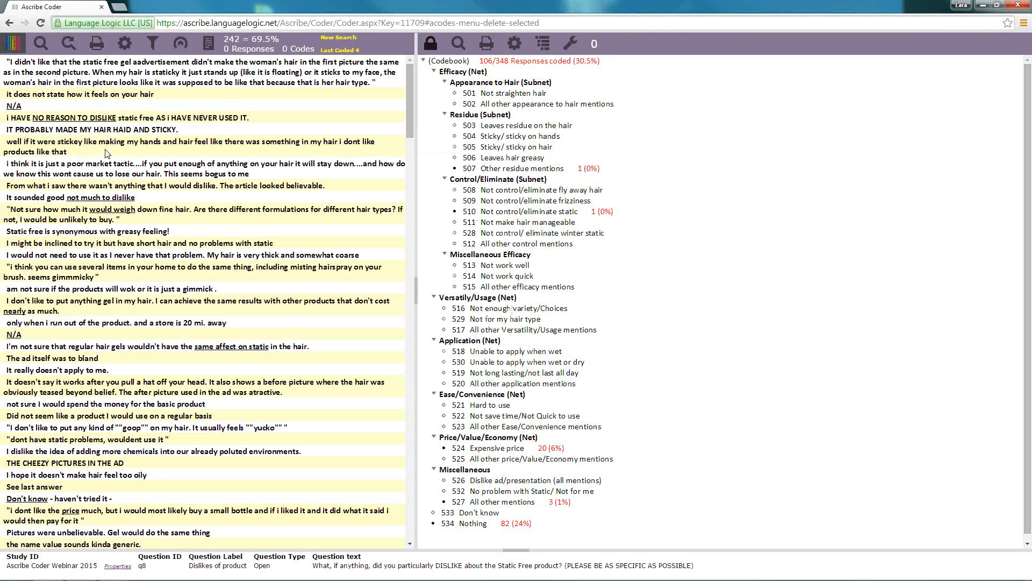
{"action": "left_click", "coordinate": [68, 45]}
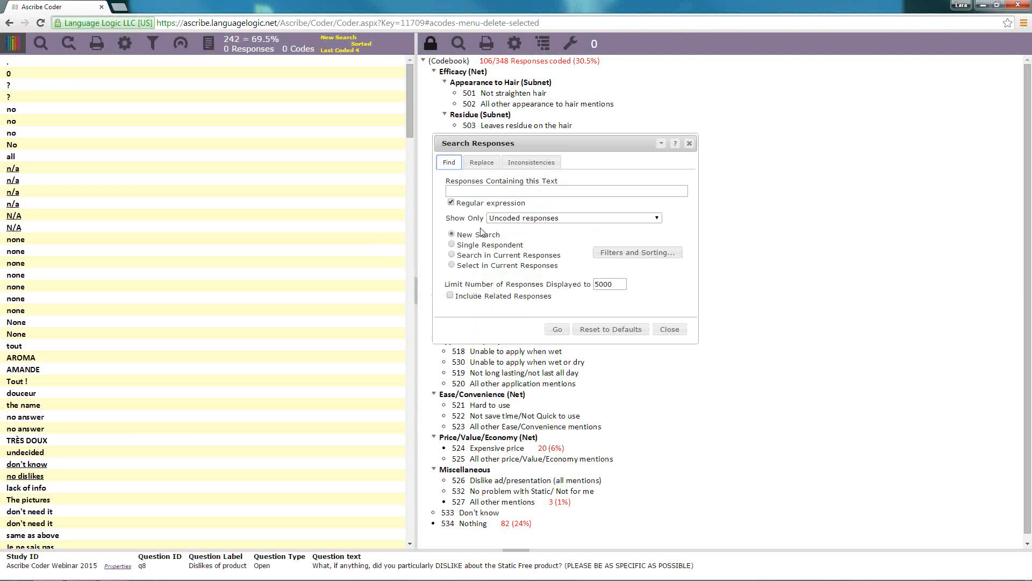
{"action": "left_click", "coordinate": [670, 329]}
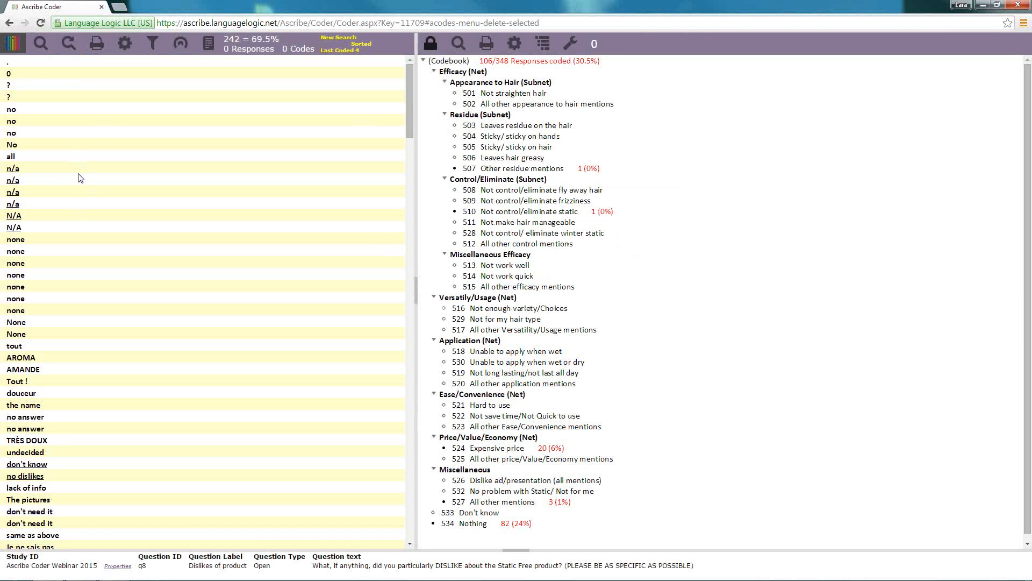
{"action": "scroll", "coordinate": [79, 177], "scroll_direction": "down", "scroll_amount": 10}
{"action": "scroll", "coordinate": [104, 164], "scroll_direction": "up", "scroll_amount": 10}
Examine the n/a term in the regular expression of code 534 Nothing, leaving the code's properties unchanged
{"action": "right_click", "coordinate": [484, 523]}
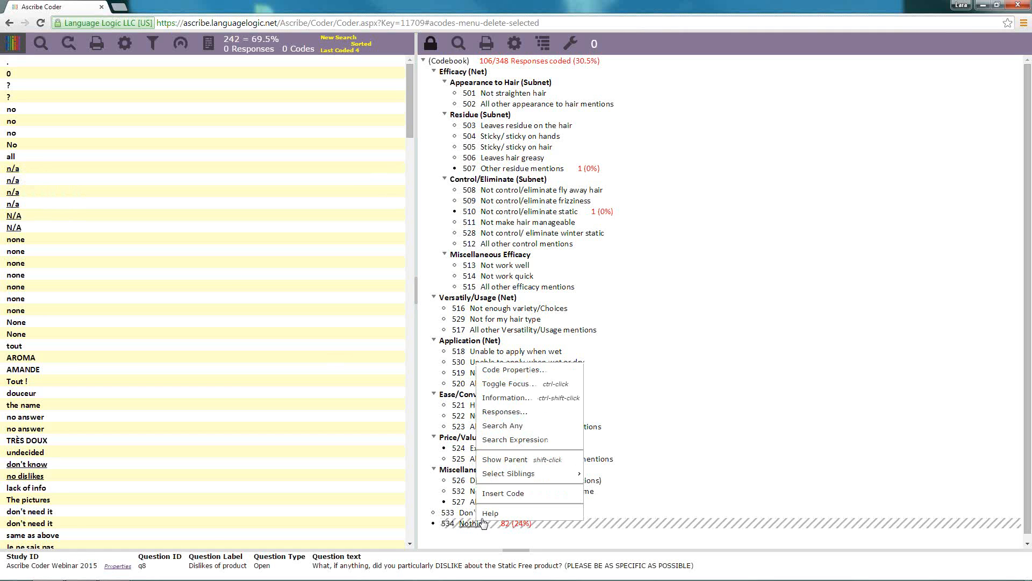
{"action": "left_click", "coordinate": [490, 371]}
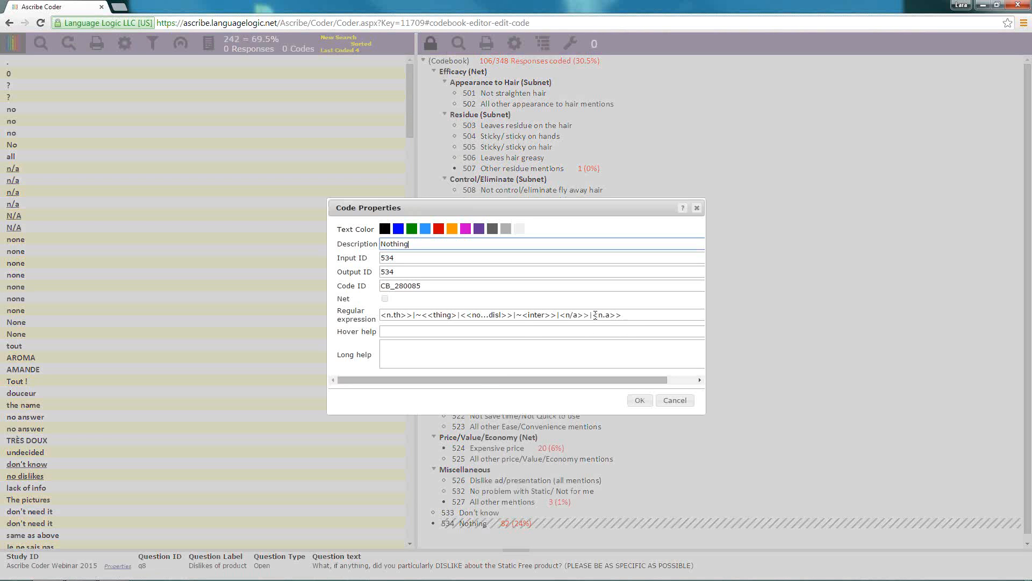
{"action": "left_click_drag", "start_coordinate": [590, 315], "coordinate": [560, 315]}
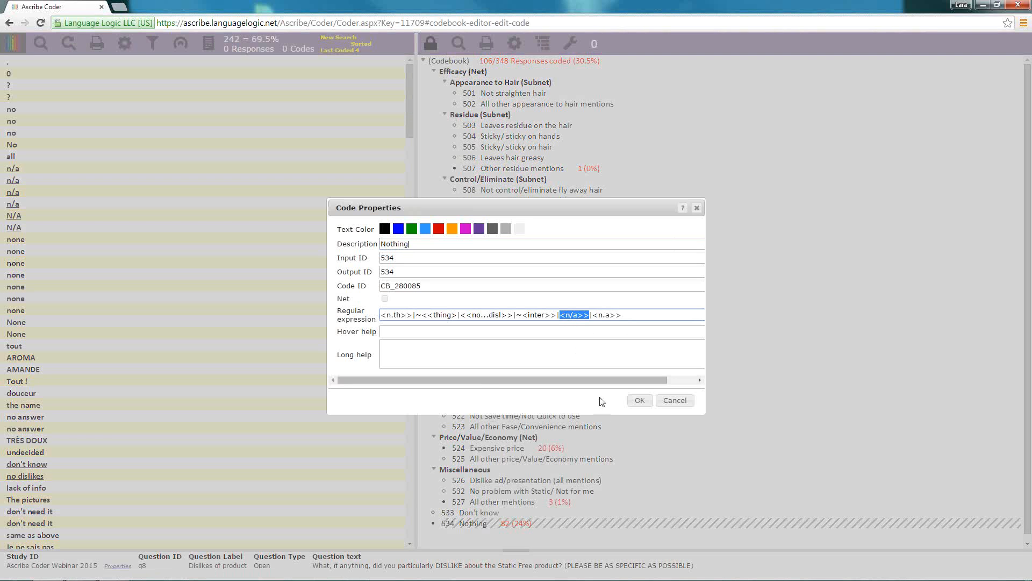
{"action": "left_click", "coordinate": [675, 400]}
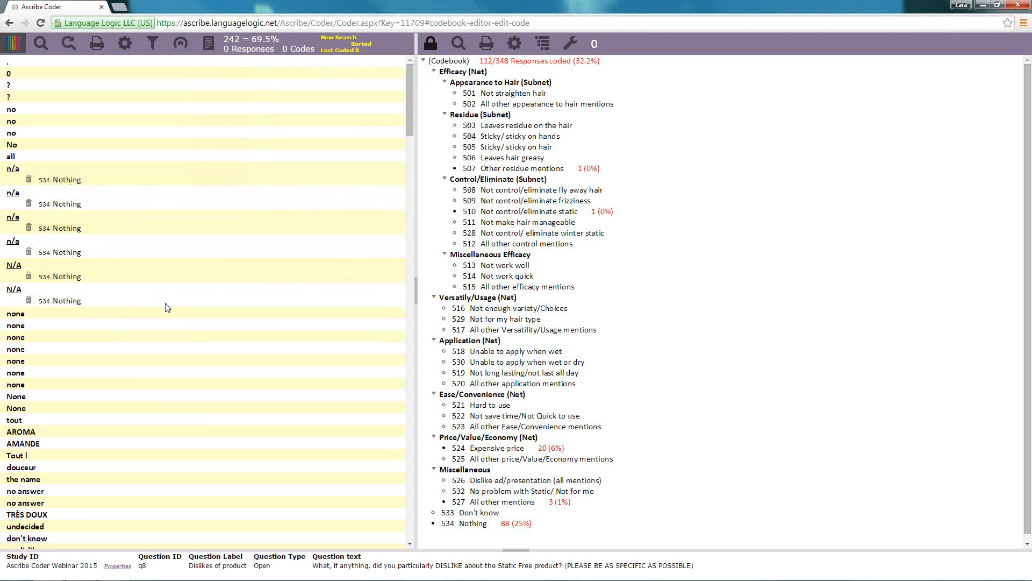
Use the underlined matches to code "no dislikes" as 534 Nothing and "don't know" as 533 Don't know
{"action": "scroll", "coordinate": [167, 307], "scroll_direction": "down", "scroll_amount": 4}
{"action": "scroll", "coordinate": [167, 307], "scroll_direction": "down", "scroll_amount": 3}
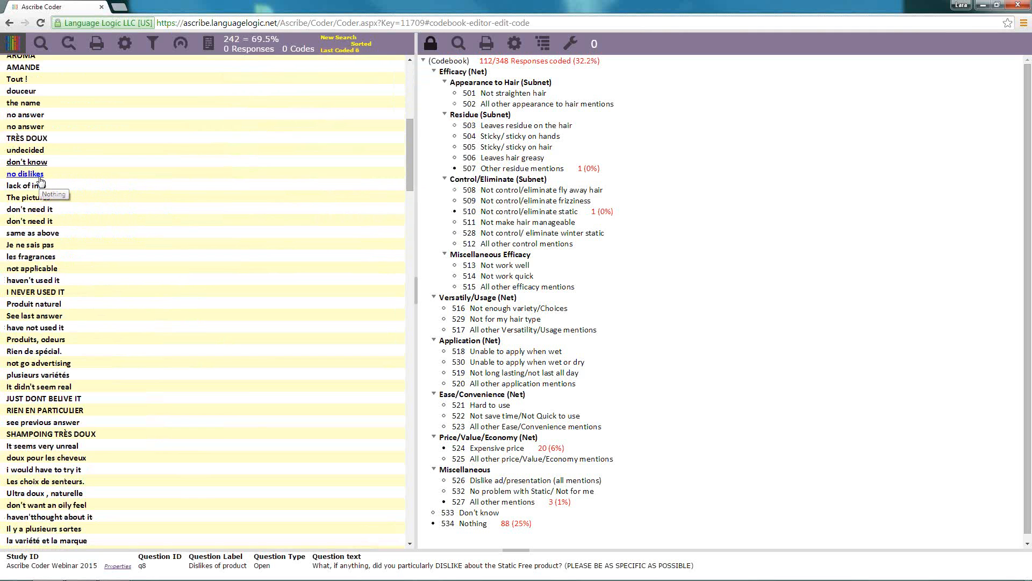
{"action": "left_click", "coordinate": [40, 175]}
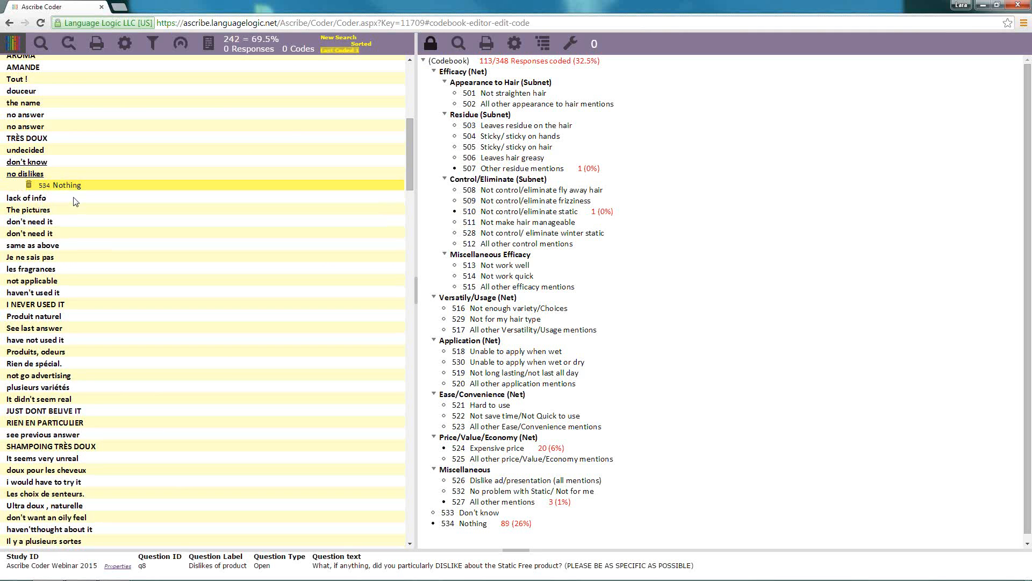
{"action": "left_click", "coordinate": [41, 163]}
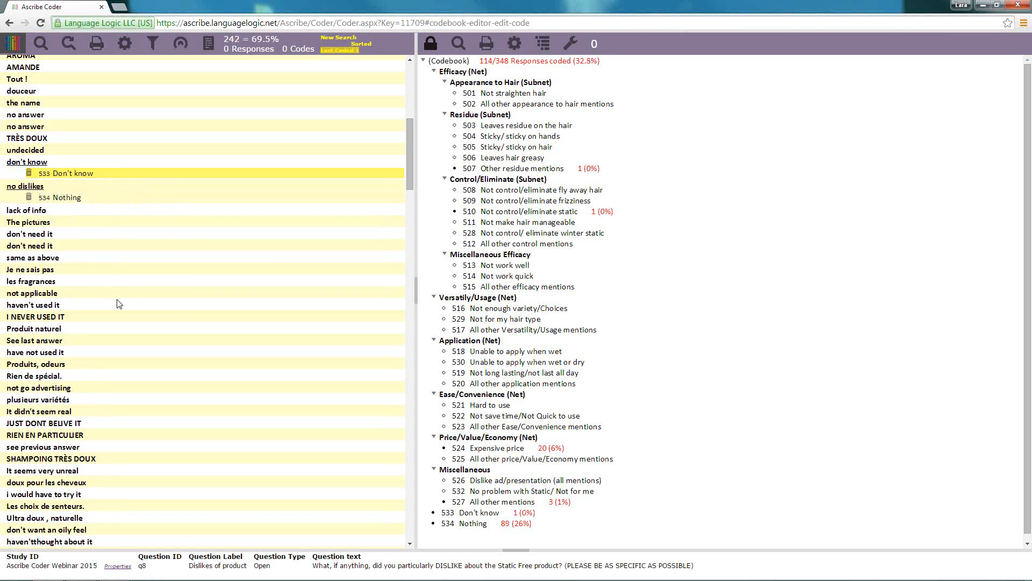
Use the underlined matches to code "did not dislike anything" as Nothing and "Don't know - haven't tried it -" as Don't know
{"action": "scroll", "coordinate": [118, 304], "scroll_direction": "down", "scroll_amount": 5}
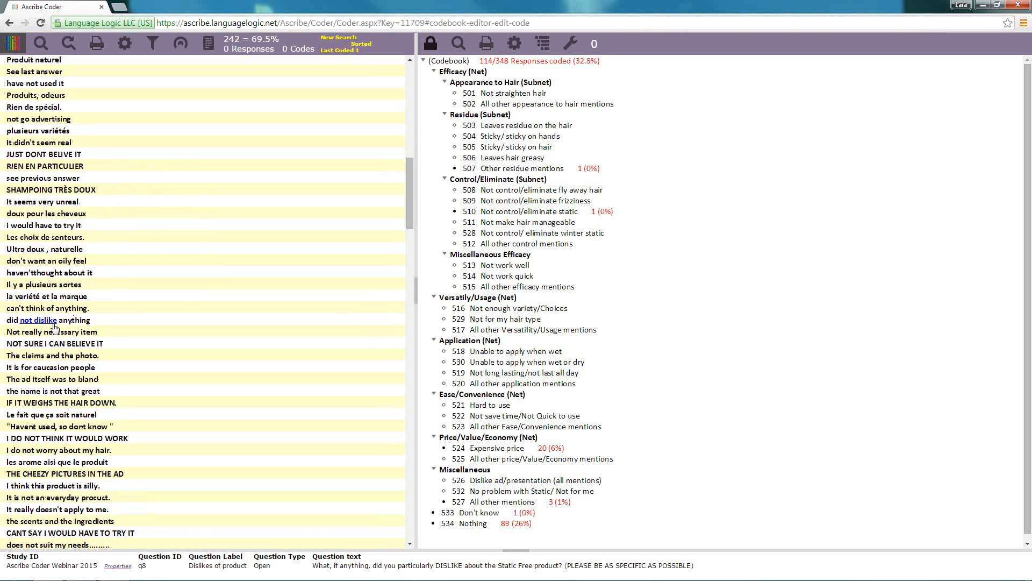
{"action": "left_click", "coordinate": [54, 323]}
{"action": "scroll", "coordinate": [240, 373], "scroll_direction": "down", "scroll_amount": 4}
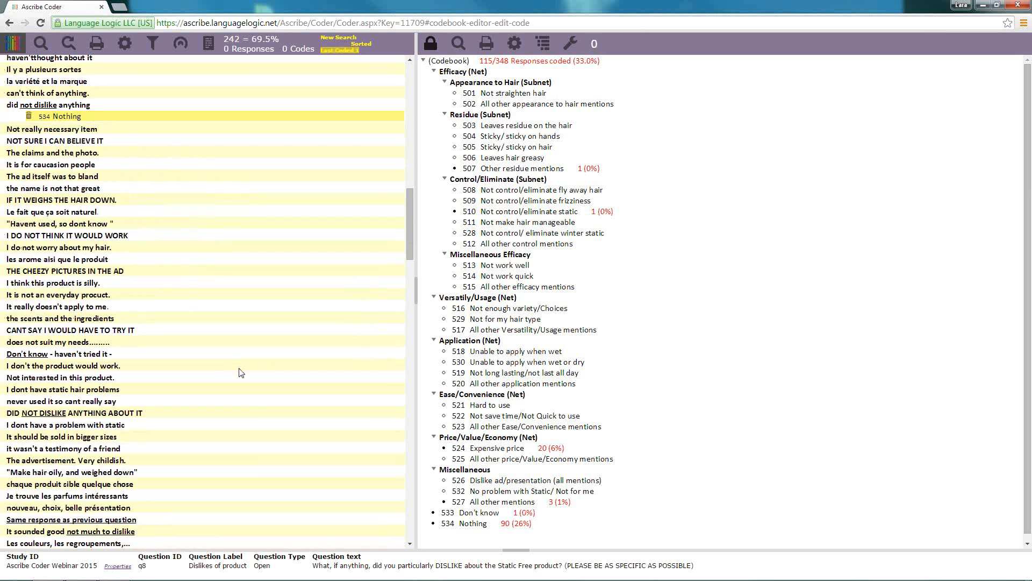
{"action": "left_click", "coordinate": [31, 355]}
Apply code 534 Nothing to the two "no answer" responses
{"action": "left_click_drag", "start_coordinate": [411, 225], "coordinate": [411, 294]}
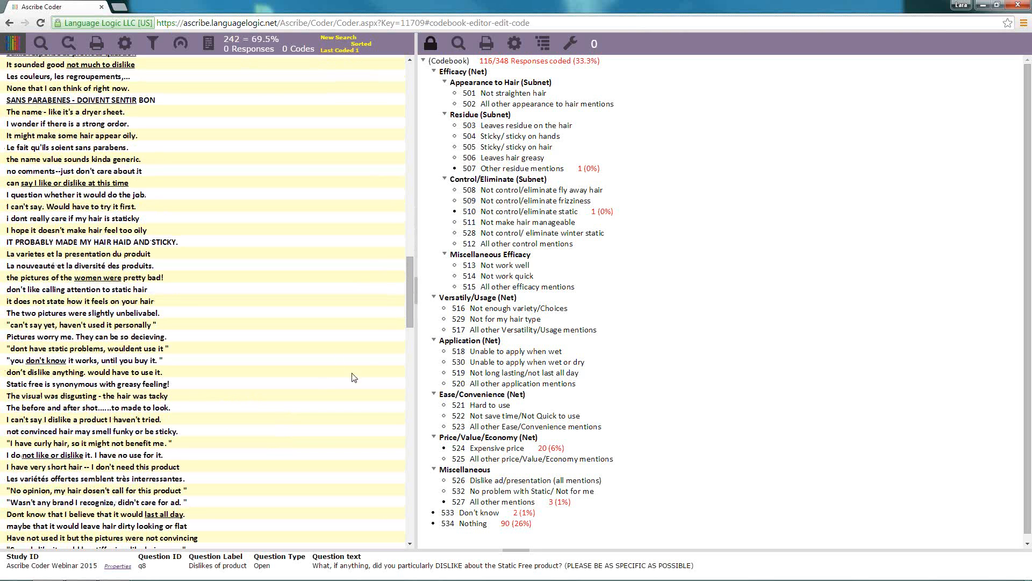
{"action": "left_click_drag", "start_coordinate": [406, 292], "coordinate": [406, 338]}
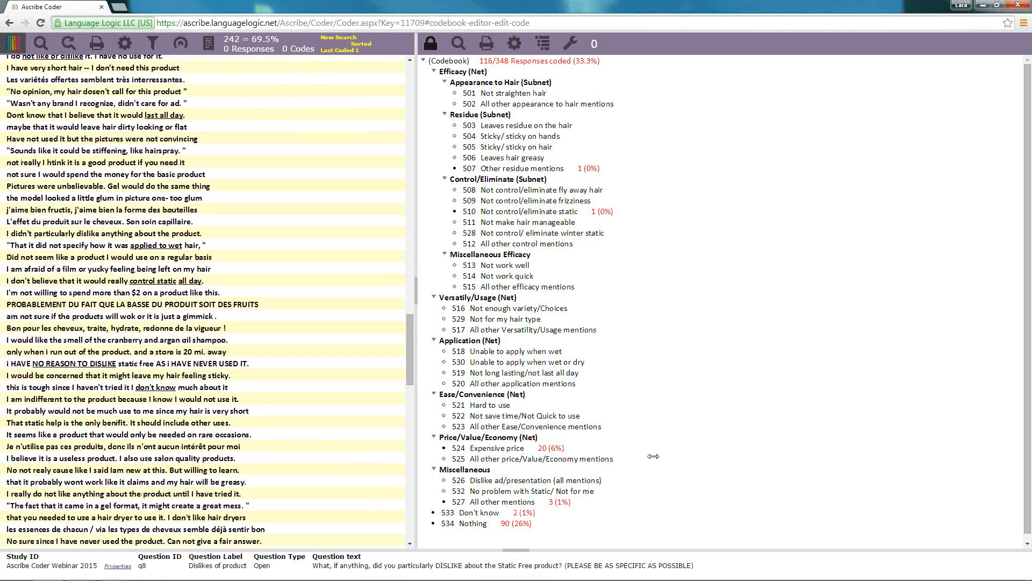
{"action": "left_click_drag", "start_coordinate": [408, 341], "coordinate": [409, 89]}
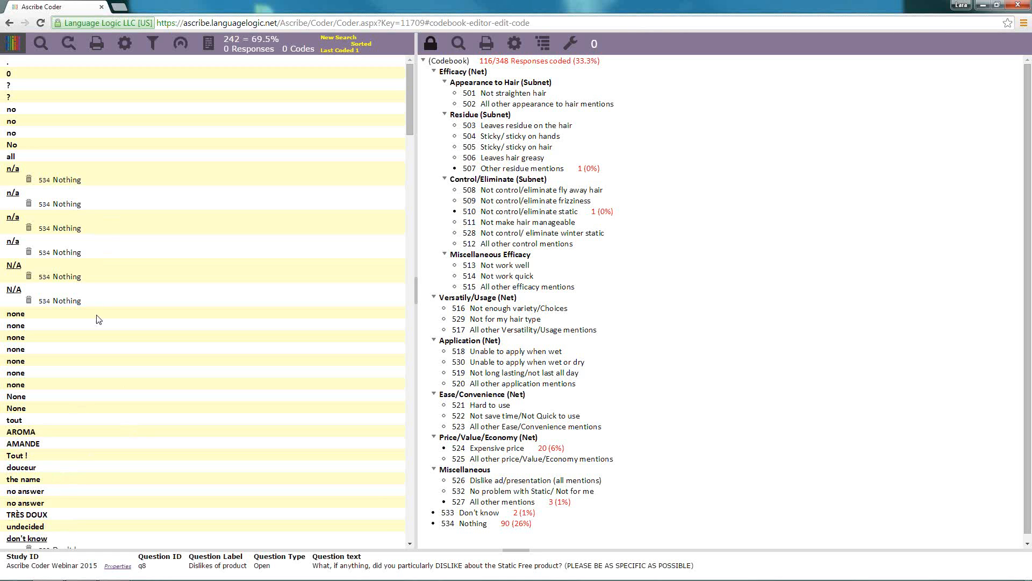
{"action": "left_click_drag", "start_coordinate": [482, 521], "coordinate": [105, 493]}
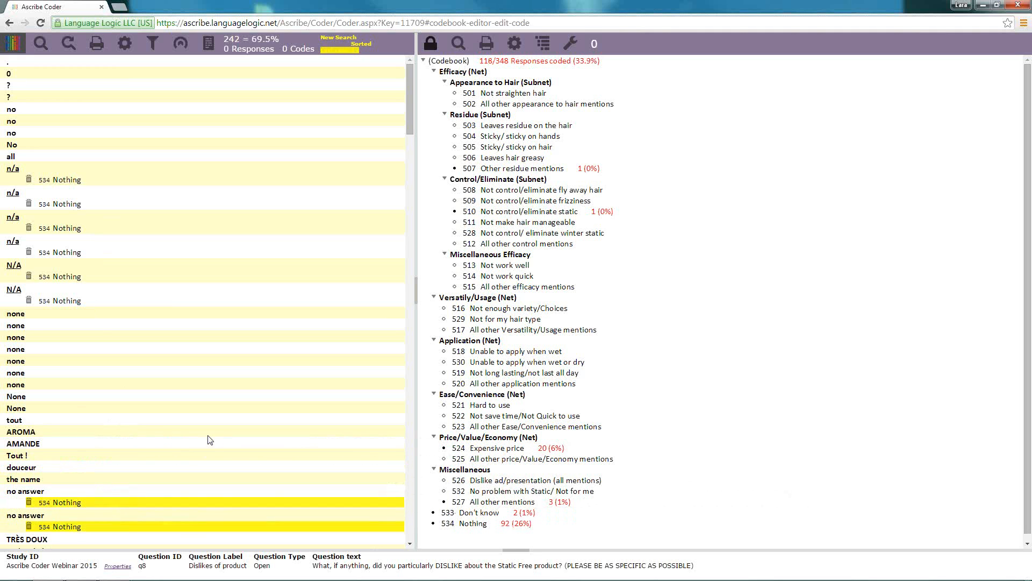
Select the applied Nothing codes on the six n/a and two "no answer" responses and swap them for 533 Don't know
{"action": "left_click", "coordinate": [132, 182]}
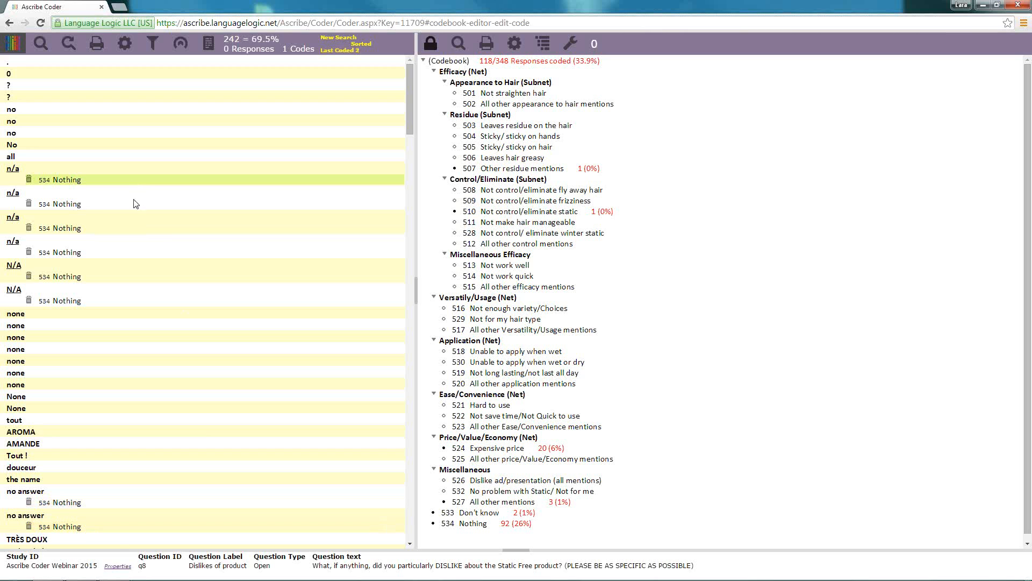
{"action": "left_click", "coordinate": [135, 204], "text": "ctrl"}
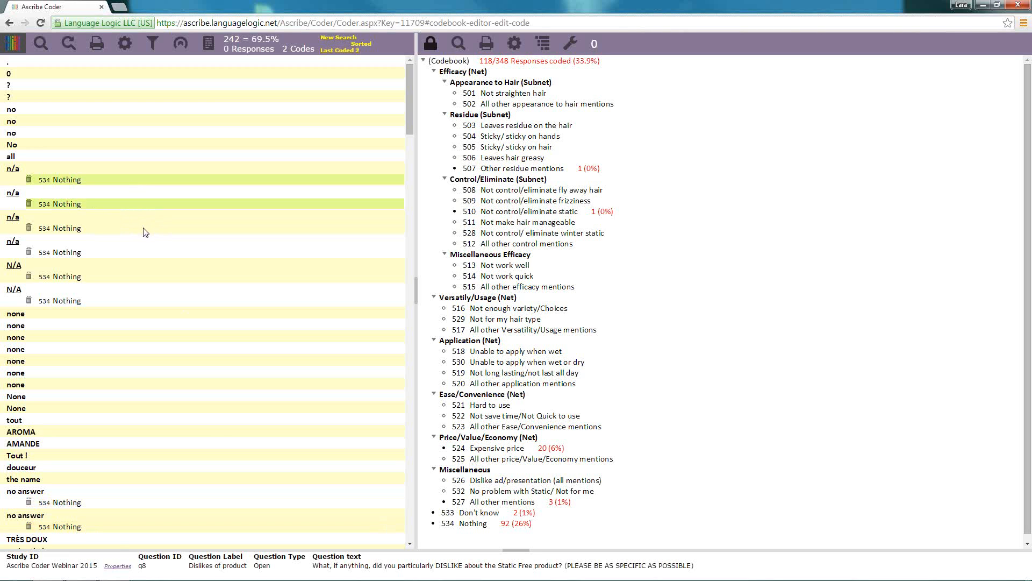
{"action": "left_click", "coordinate": [145, 231], "text": "ctrl"}
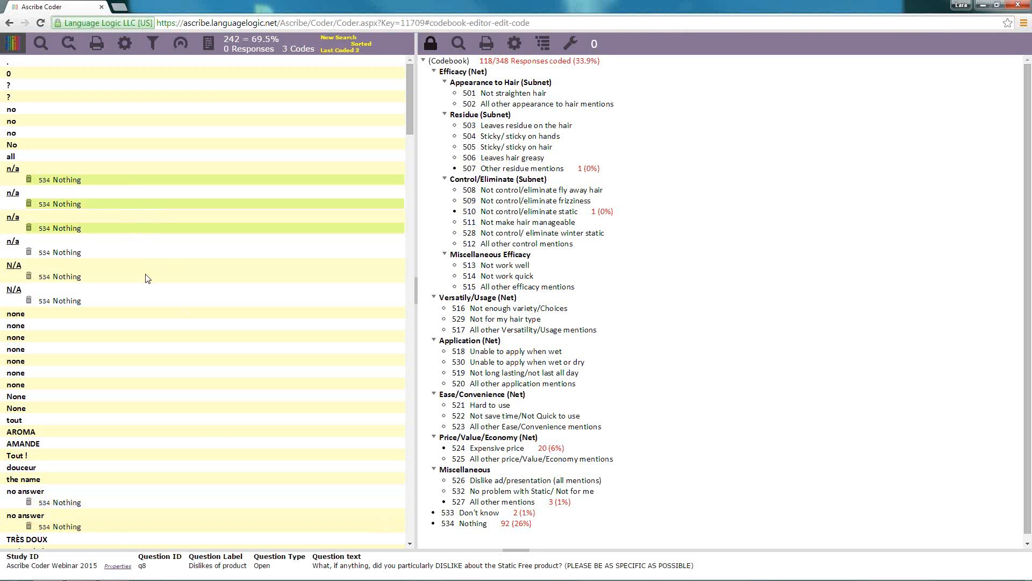
{"action": "left_click", "coordinate": [136, 257], "text": "ctrl"}
{"action": "left_click", "coordinate": [131, 285]}
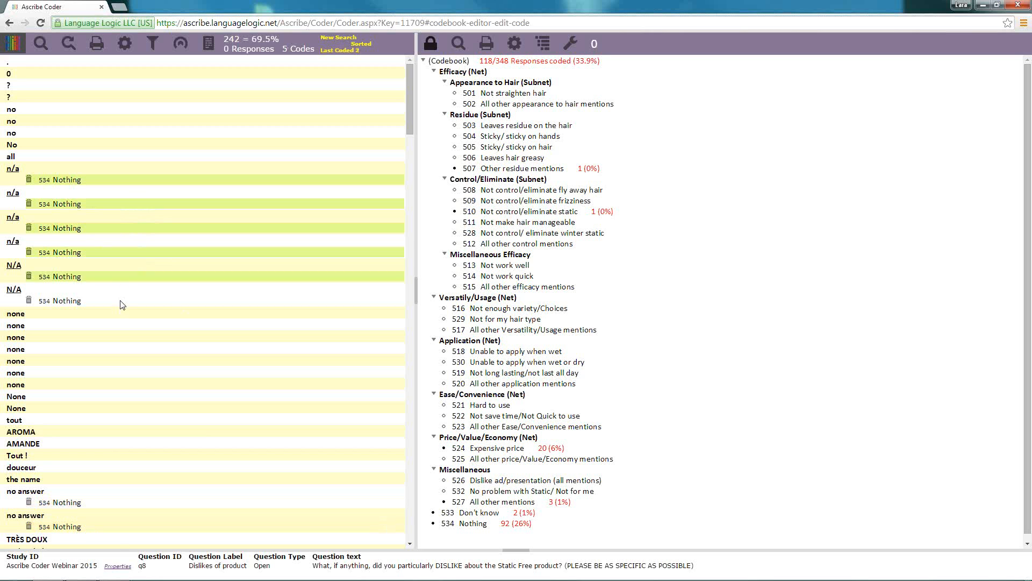
{"action": "left_click", "coordinate": [123, 304]}
{"action": "left_click", "coordinate": [111, 508]}
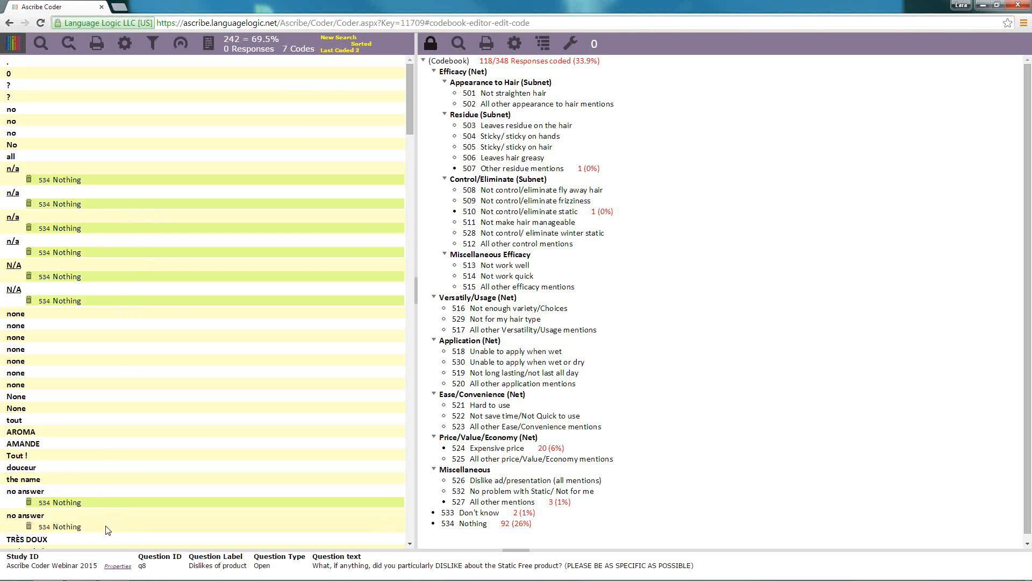
{"action": "left_click", "coordinate": [108, 529]}
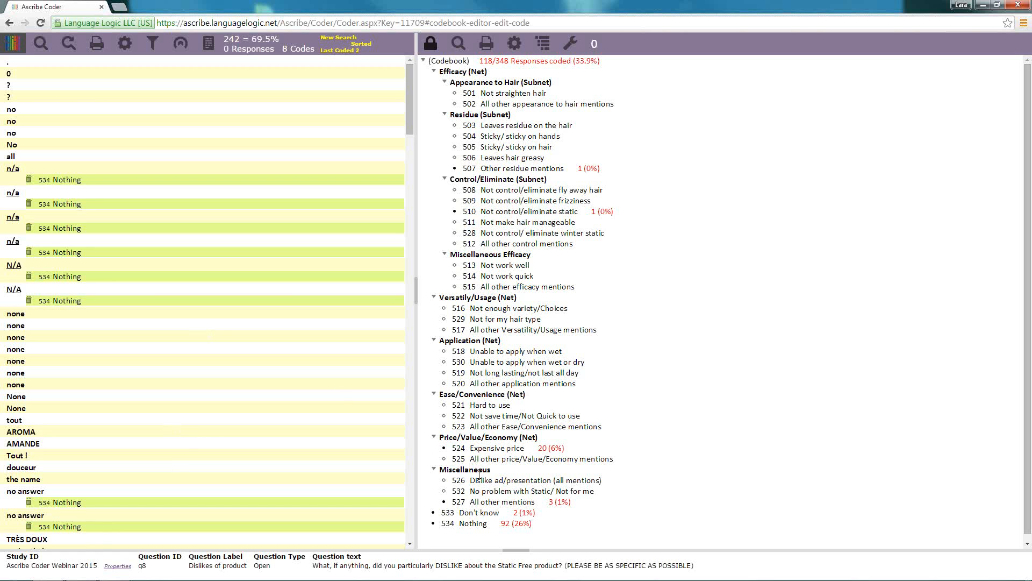
{"action": "left_click_drag", "start_coordinate": [478, 512], "coordinate": [204, 506]}
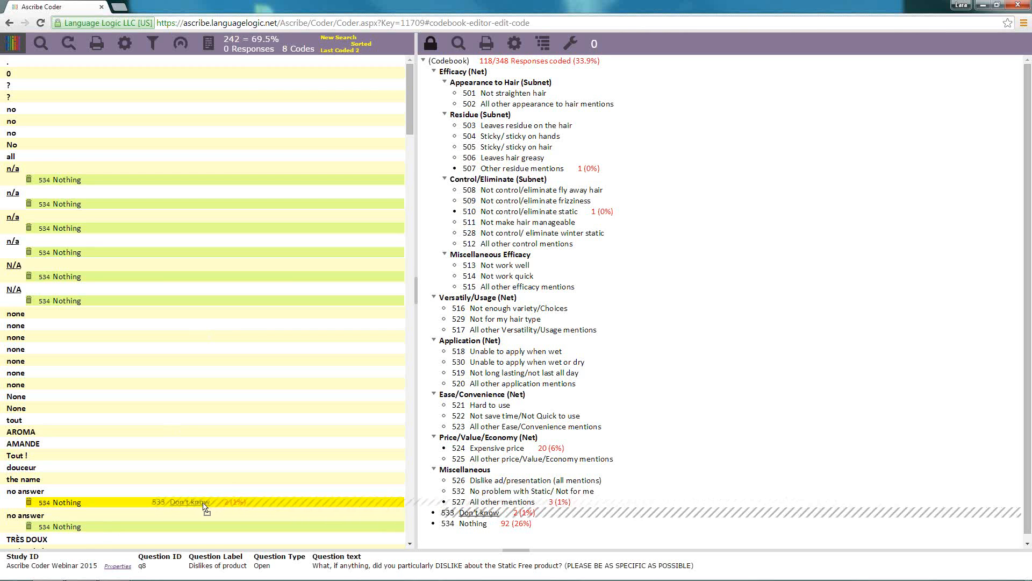
{"action": "left_click_drag", "start_coordinate": [205, 506], "coordinate": [204, 506]}
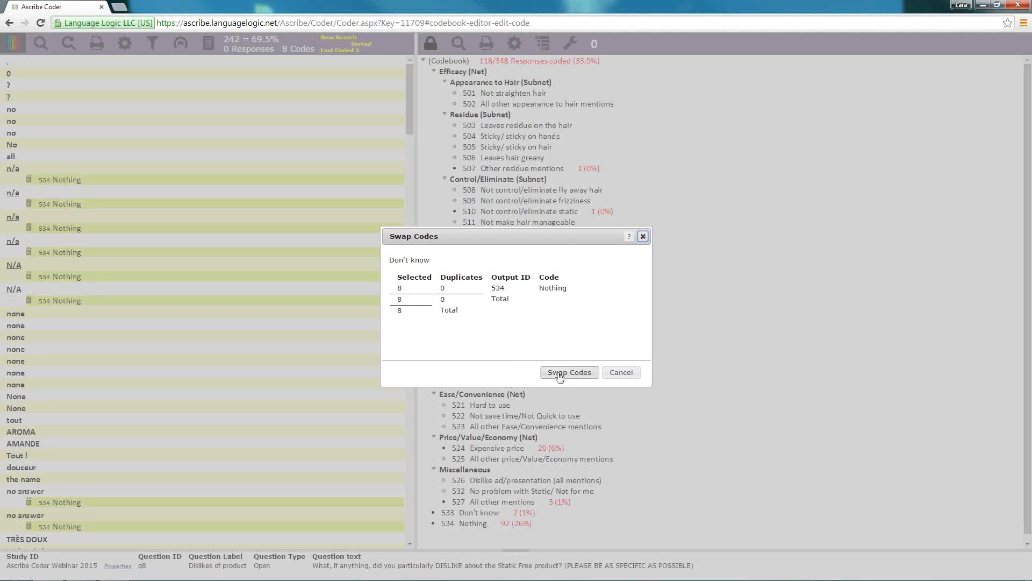
{"action": "left_click", "coordinate": [564, 377]}
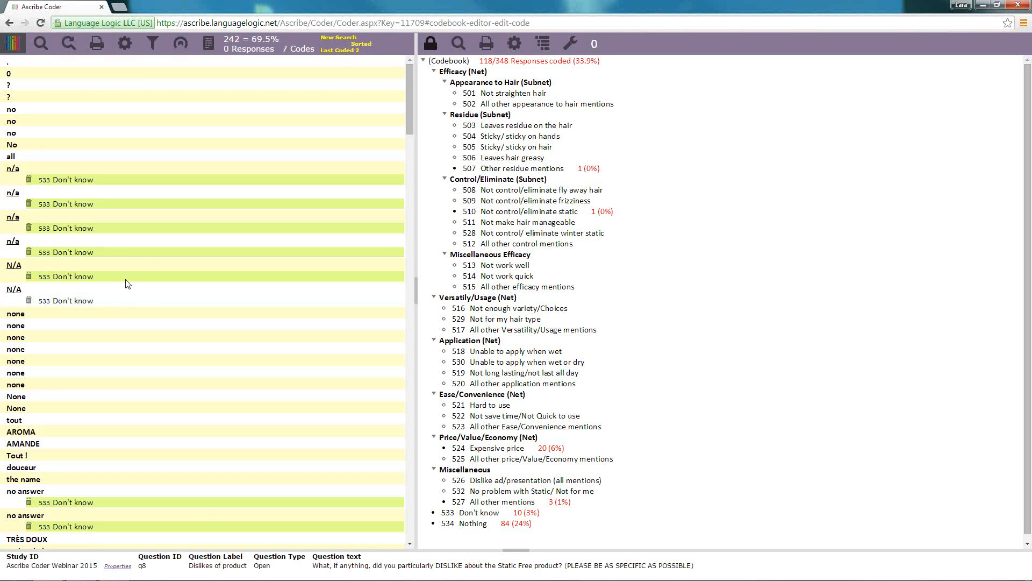
Try swapping the Don't know codes for 527 All other mentions with only four of them selected, and clear the selection
{"action": "left_click", "coordinate": [140, 243]}
{"action": "left_click", "coordinate": [140, 256]}
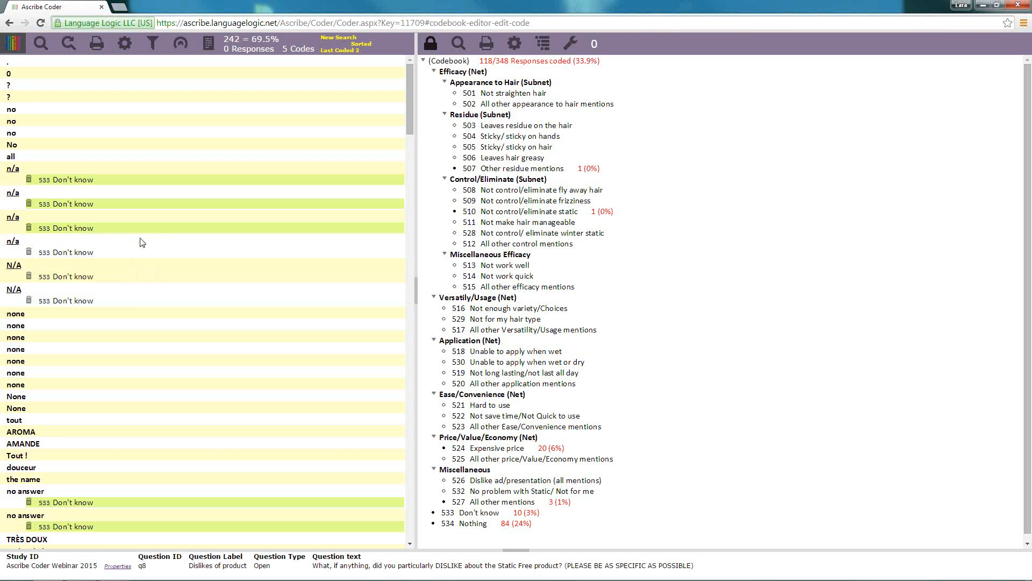
{"action": "left_click", "coordinate": [148, 226]}
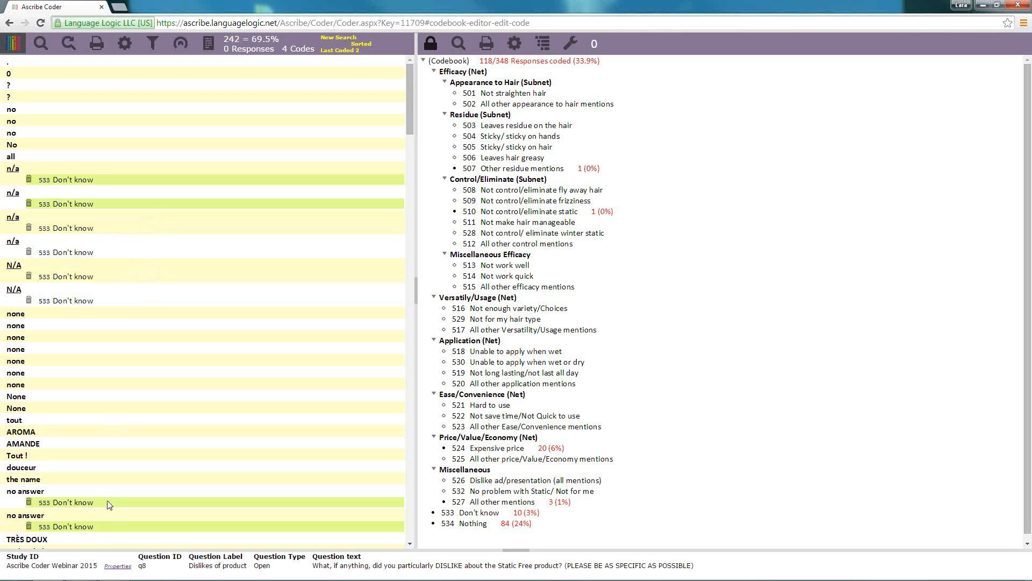
{"action": "left_click_drag", "start_coordinate": [466, 505], "coordinate": [136, 502]}
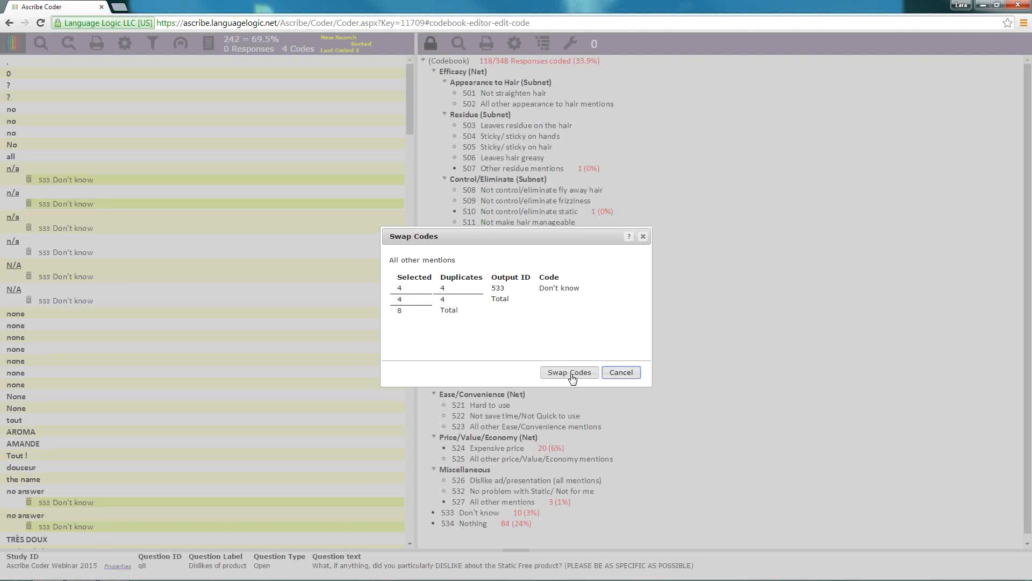
{"action": "left_click", "coordinate": [622, 373]}
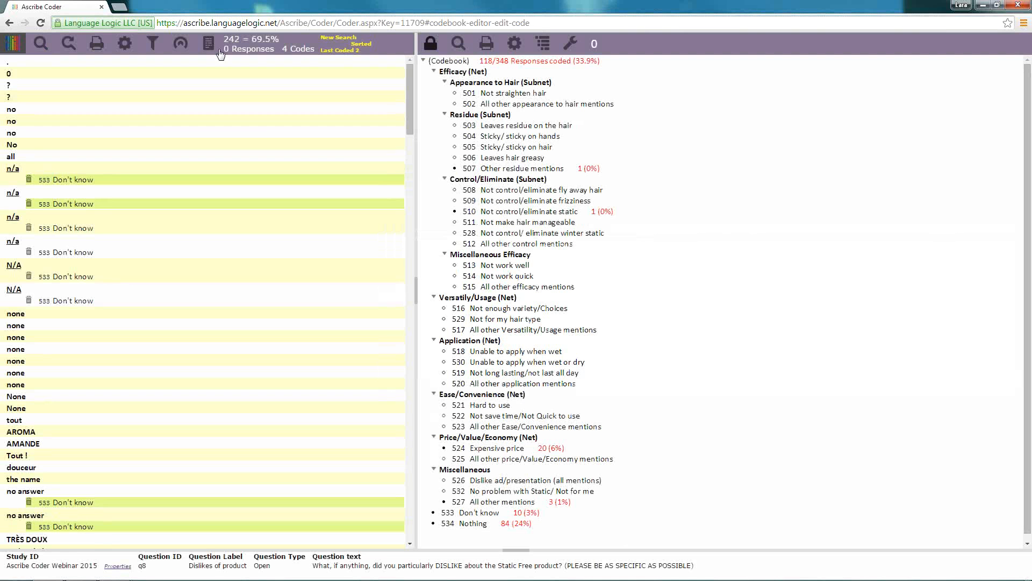
{"action": "left_click", "coordinate": [299, 53]}
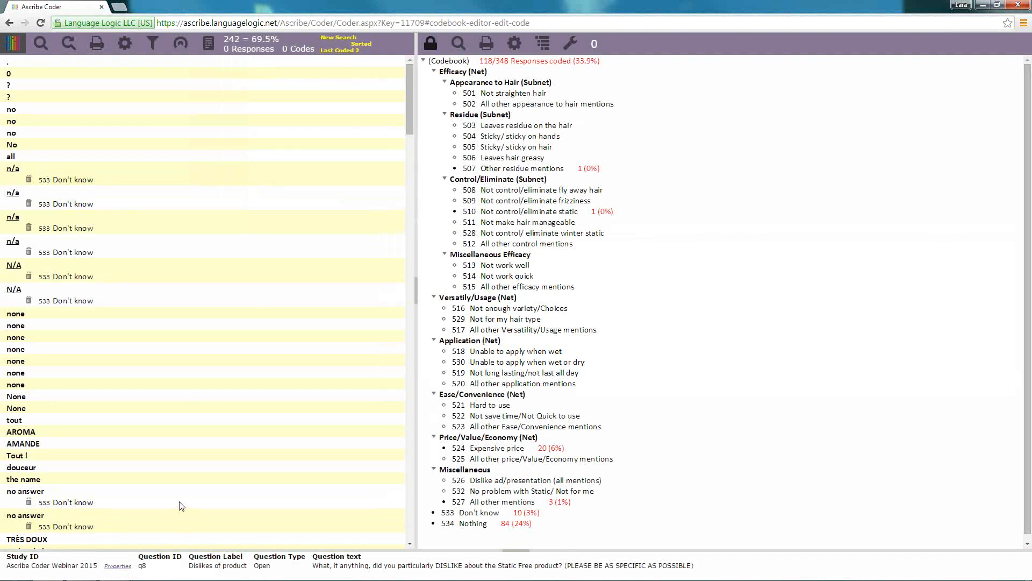
With no codes selected, swap the Don't know code on the "no answer" responses for 527 All other mentions
{"action": "scroll", "coordinate": [85, 403], "scroll_direction": "down", "scroll_amount": 2}
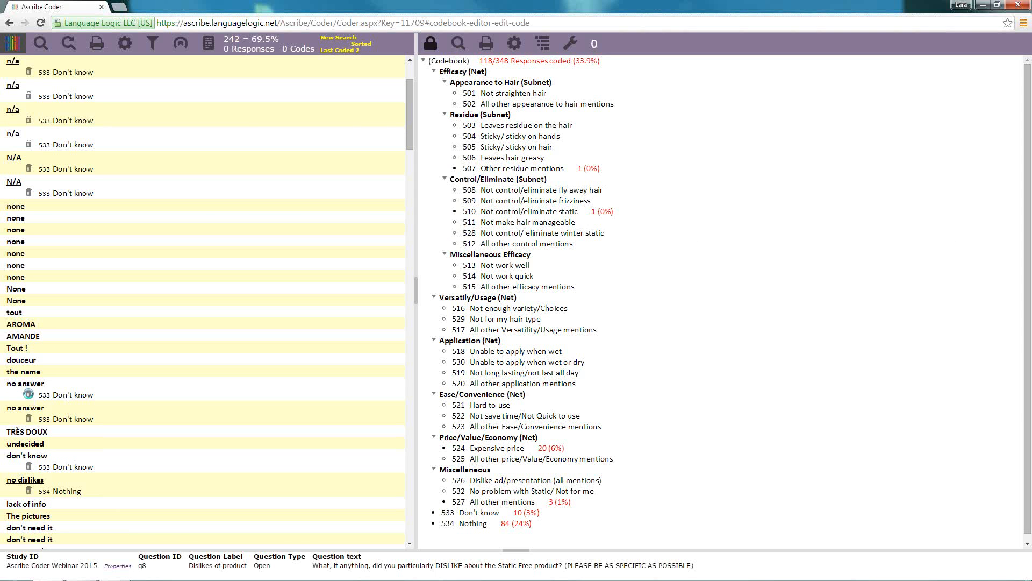
{"action": "left_click", "coordinate": [28, 394]}
{"action": "left_click_drag", "start_coordinate": [502, 502], "coordinate": [223, 382]}
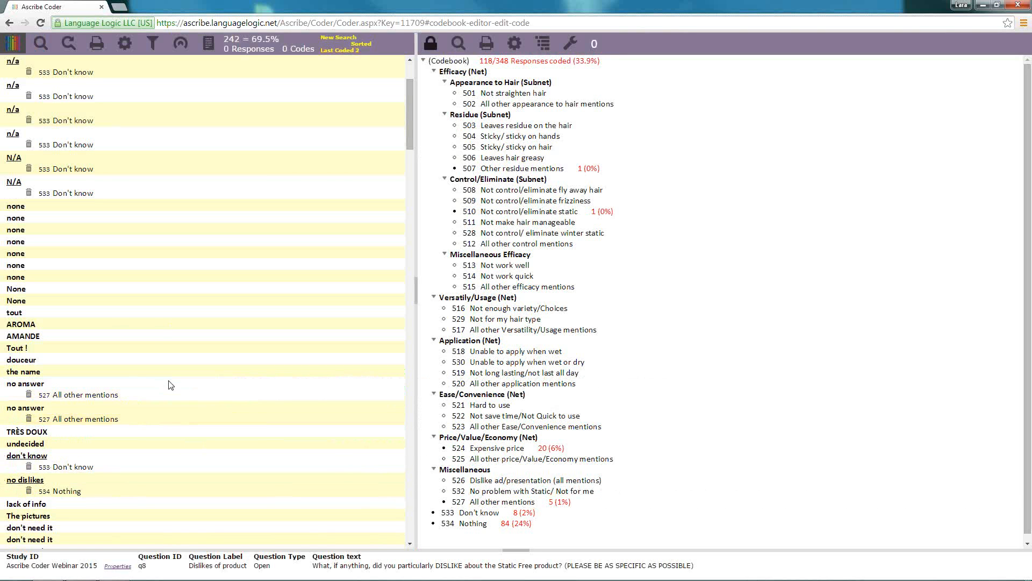
Select the Don't know codes on the n/a responses plus the All other mentions codes on "no answer", and swap the selection for 533 Don't know
{"action": "scroll", "coordinate": [134, 334], "scroll_direction": "up", "scroll_amount": 1}
{"action": "left_click", "coordinate": [117, 128]}
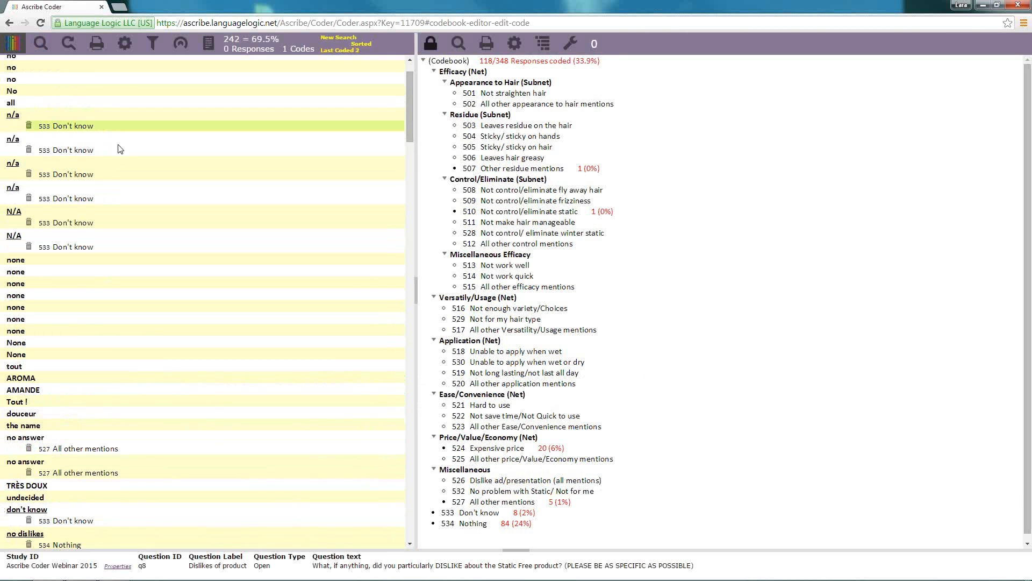
{"action": "left_click", "coordinate": [121, 152], "text": "ctrl"}
{"action": "left_click", "coordinate": [122, 177], "text": "ctrl"}
{"action": "left_click", "coordinate": [124, 202], "text": "ctrl"}
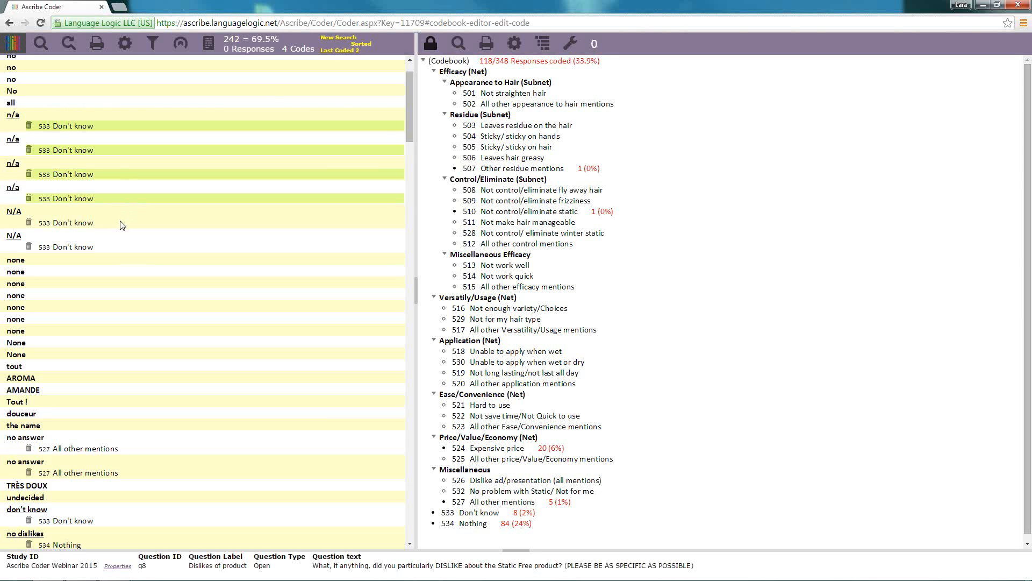
{"action": "left_click", "coordinate": [122, 223], "text": "ctrl"}
{"action": "left_click", "coordinate": [117, 249], "text": "ctrl"}
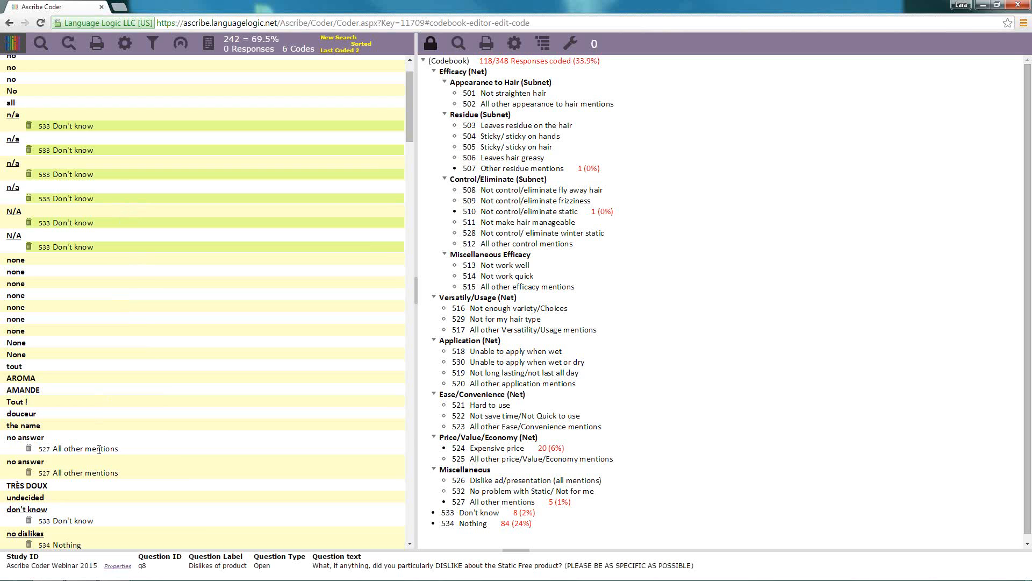
{"action": "left_click", "coordinate": [133, 452], "text": "ctrl"}
{"action": "left_click", "coordinate": [129, 474], "text": "ctrl"}
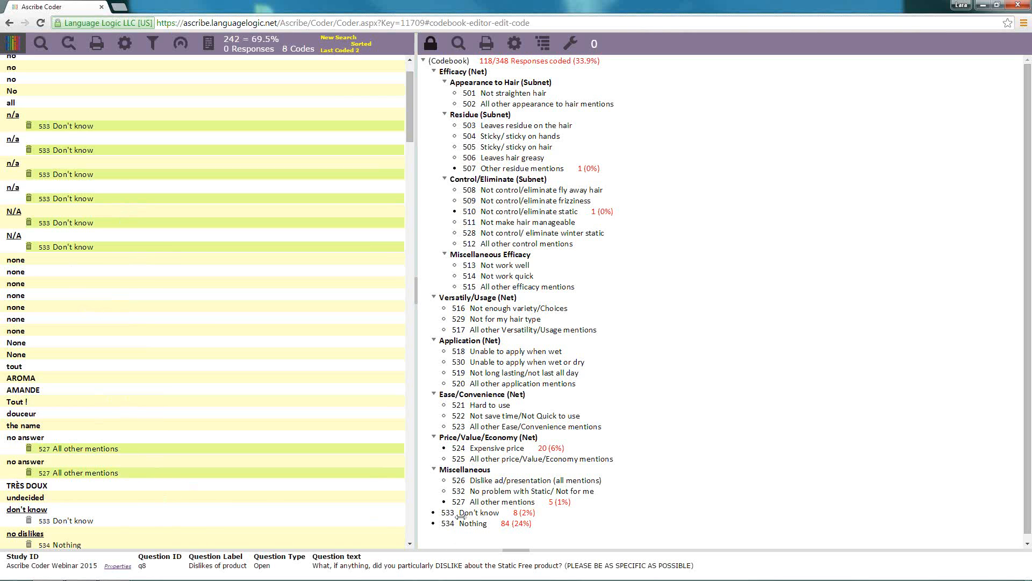
{"action": "mouse_move", "coordinate": [473, 517]}
{"action": "left_mouse_down"}
{"action": "mouse_move", "coordinate": [328, 509]}
{"action": "mouse_move", "coordinate": [200, 472]}
{"action": "left_mouse_up"}
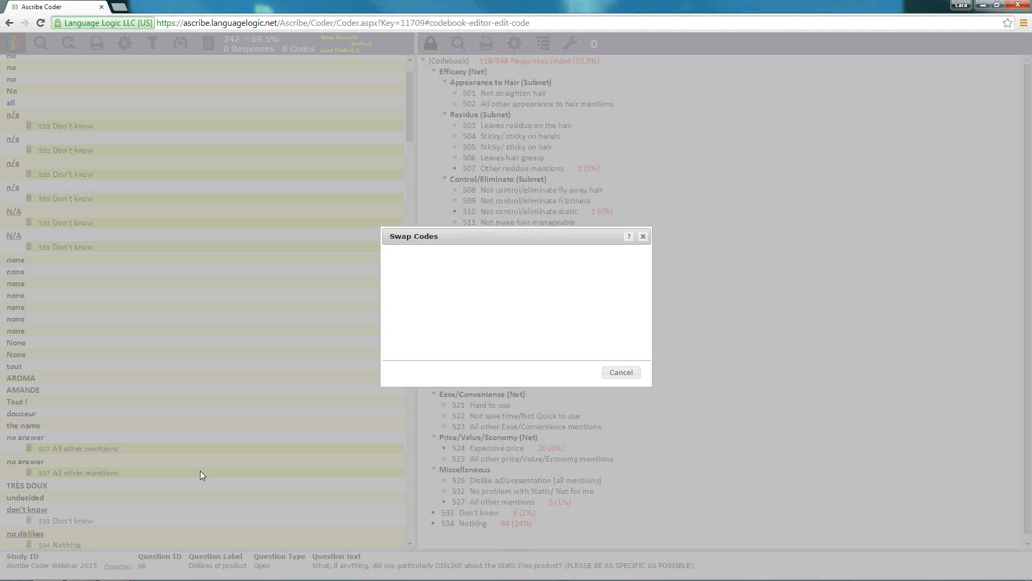
{"action": "left_click", "coordinate": [559, 372]}
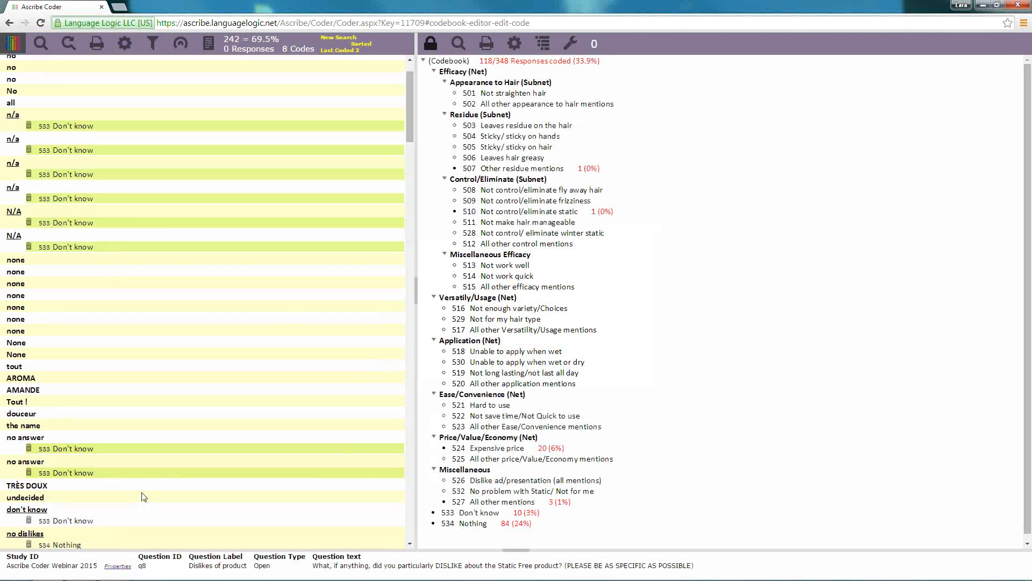
Deselect the Don't know codes on the two "no answer" responses and clear the remaining code selection on the n/a responses
{"action": "left_click", "coordinate": [153, 473], "text": "ctrl"}
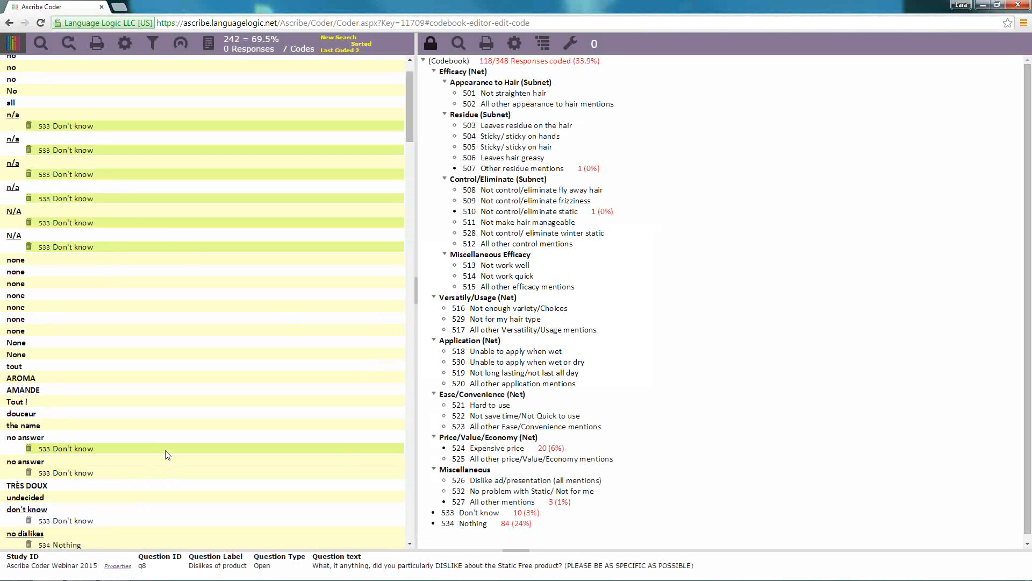
{"action": "left_click", "coordinate": [166, 450], "text": "ctrl"}
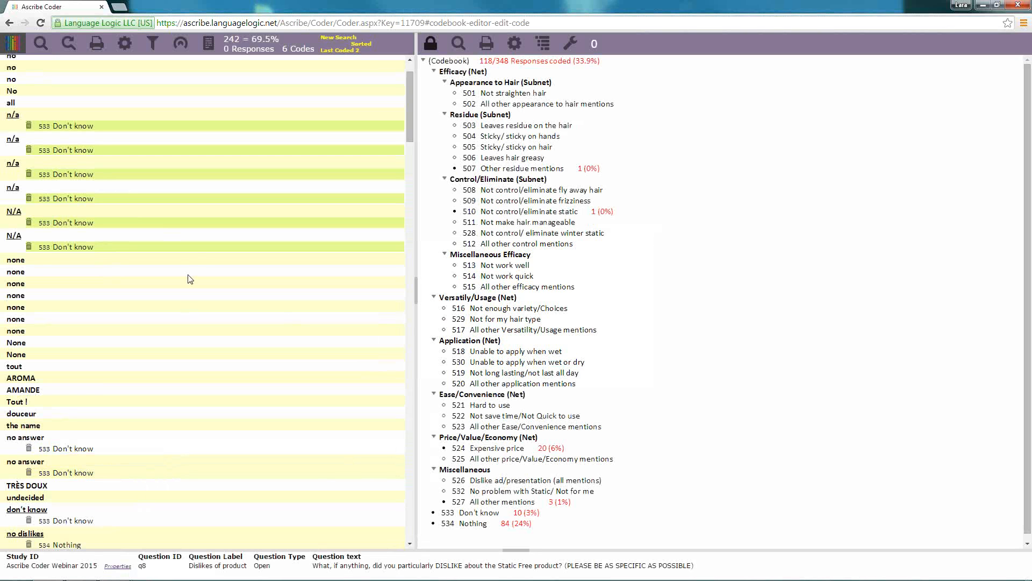
{"action": "left_click", "coordinate": [304, 50]}
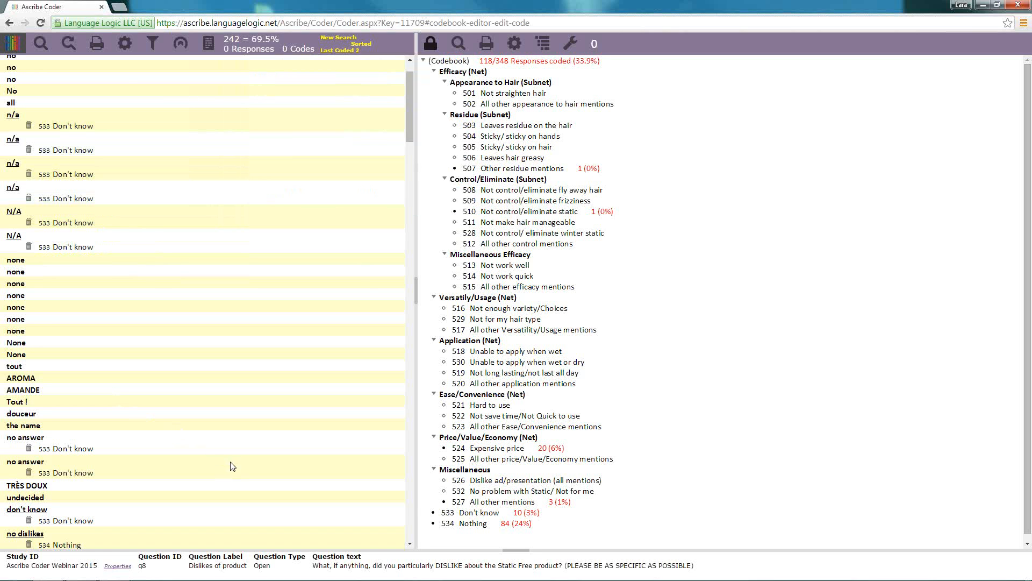
In the responses settings, turn on the Date, User Name and Coding Method display for applied codes
{"action": "scroll", "coordinate": [238, 470], "scroll_direction": "up", "scroll_amount": 1}
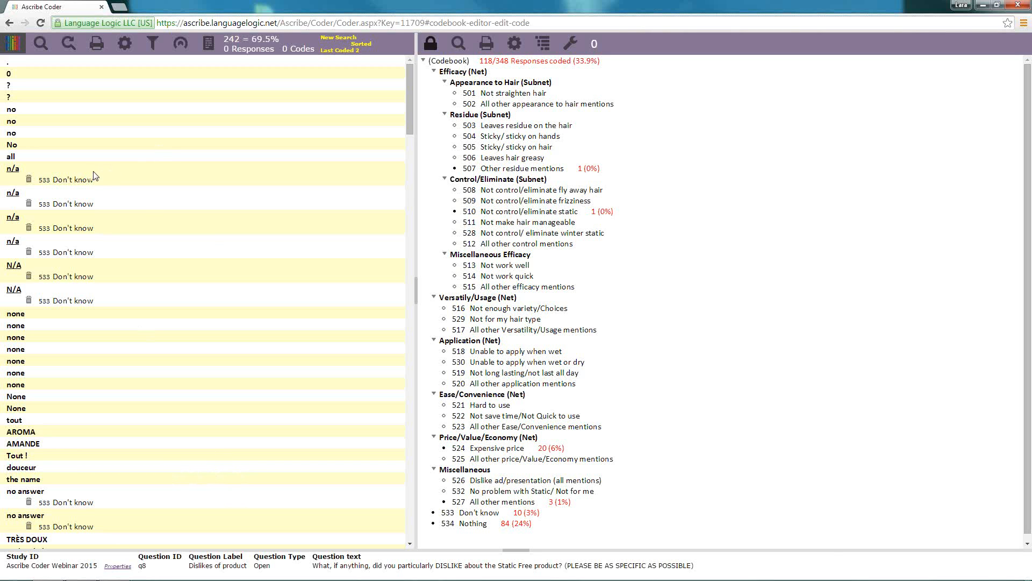
{"action": "left_click", "coordinate": [130, 50]}
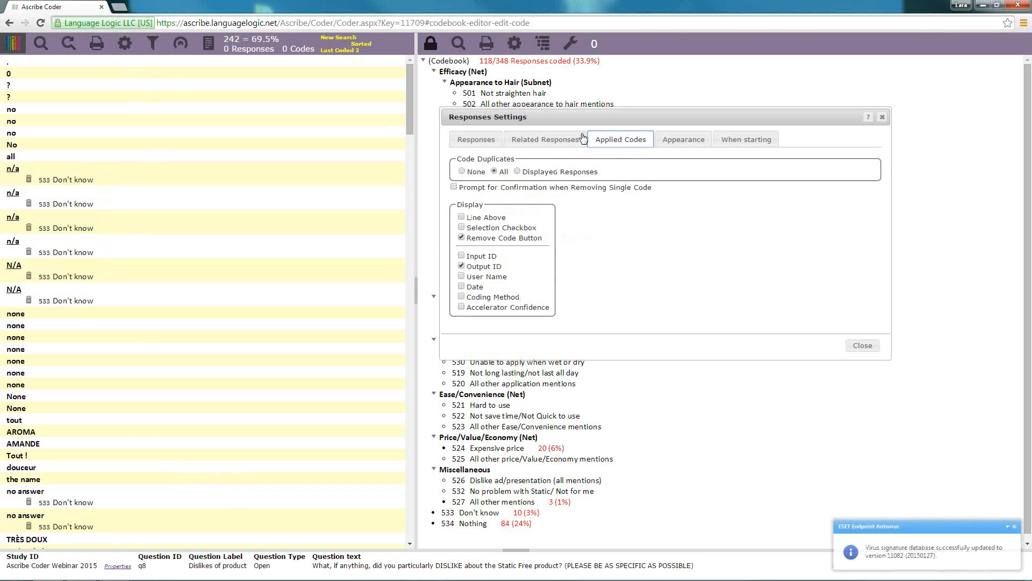
{"action": "left_click", "coordinate": [674, 143]}
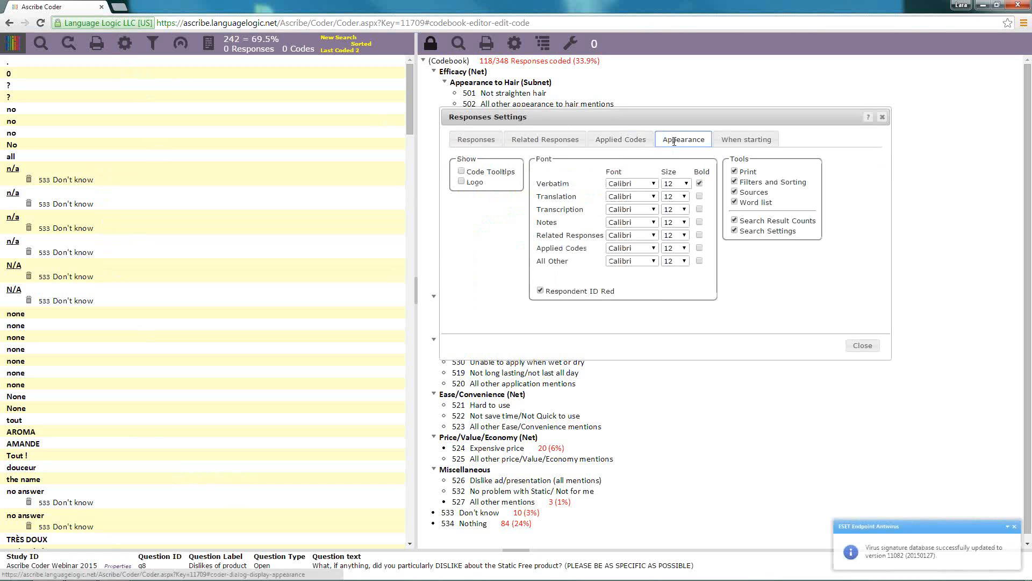
{"action": "left_click", "coordinate": [621, 141]}
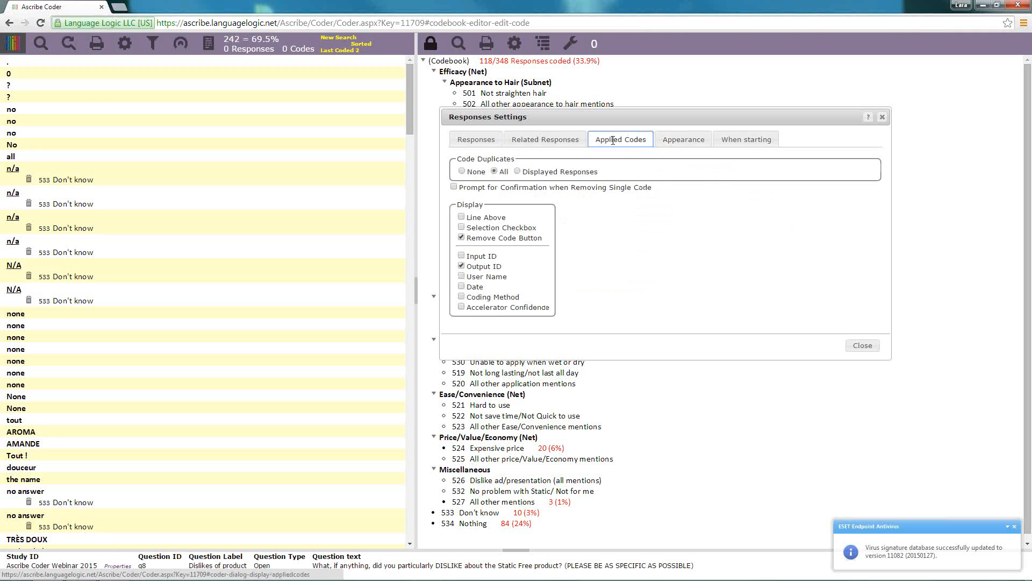
{"action": "left_click", "coordinate": [461, 287]}
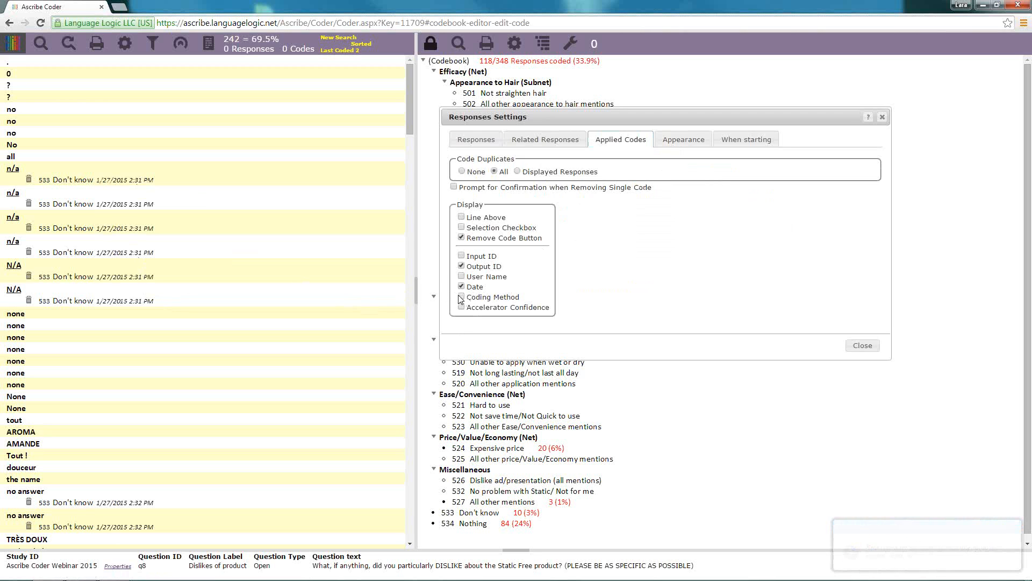
{"action": "left_click", "coordinate": [462, 277]}
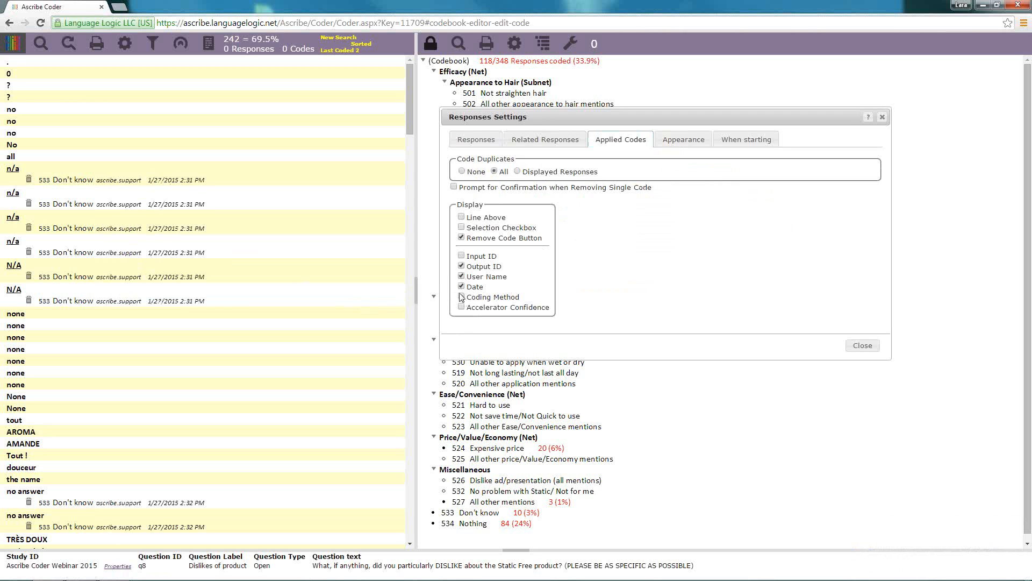
{"action": "left_click", "coordinate": [461, 298]}
Turn off the Coding Method, Date and User Name display for applied codes and close the responses settings
{"action": "left_click", "coordinate": [461, 299]}
{"action": "left_click", "coordinate": [461, 287]}
{"action": "left_click", "coordinate": [461, 276]}
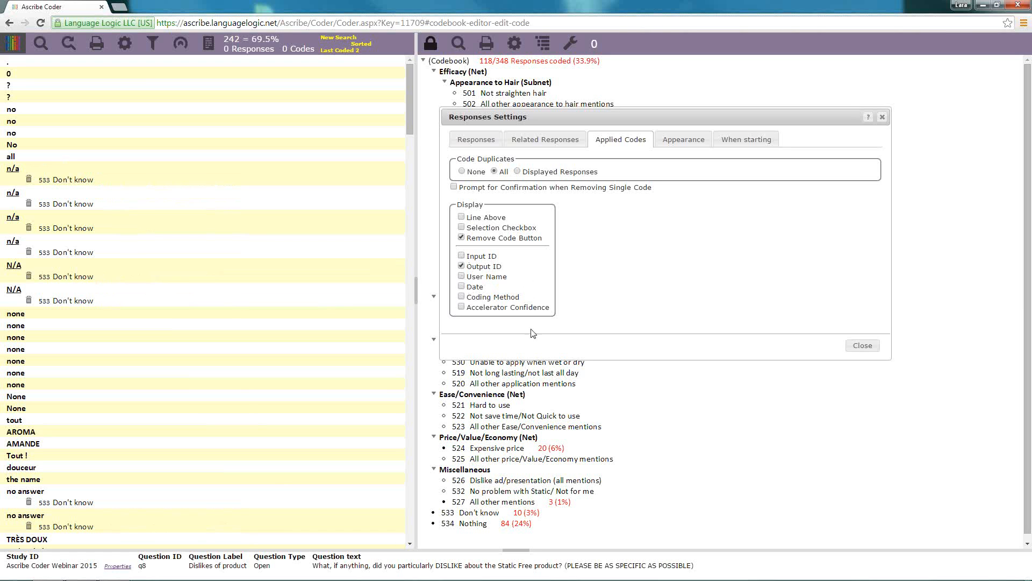
{"action": "left_click", "coordinate": [862, 345]}
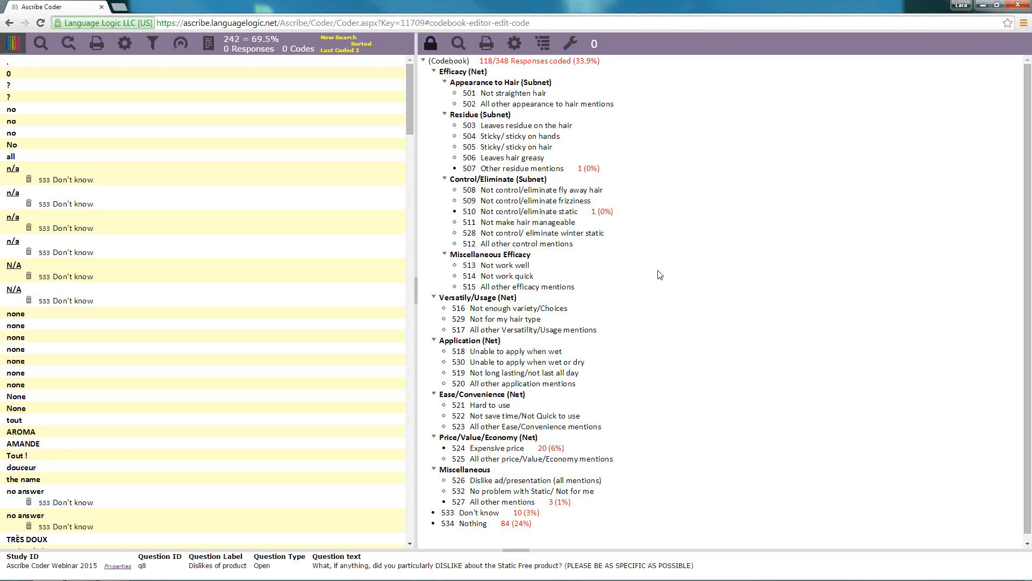
Set code 508's text color to red and its description to "Not control/eliminate fly away hair and so on"
{"action": "right_click", "coordinate": [531, 192]}
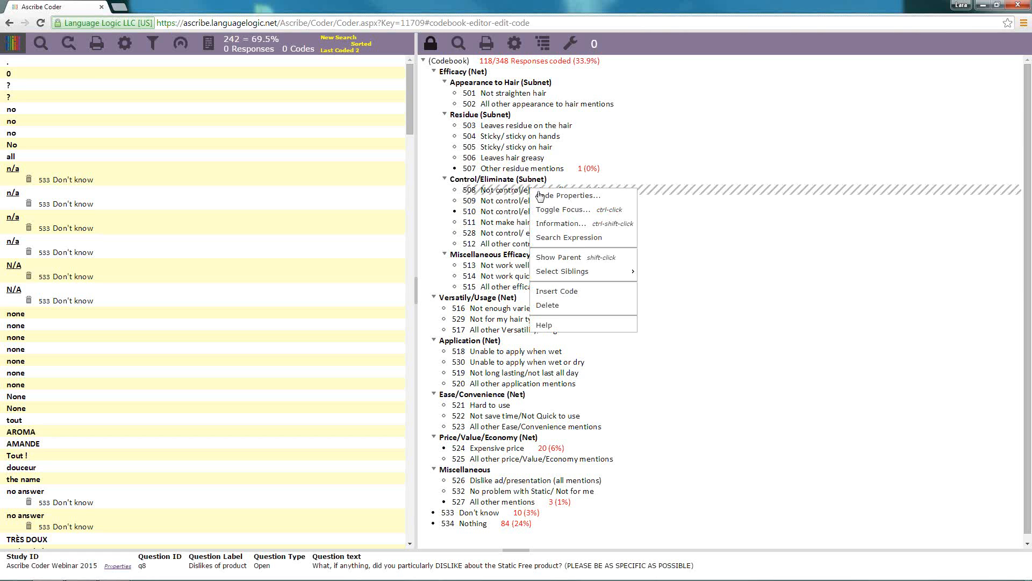
{"action": "left_click", "coordinate": [557, 196]}
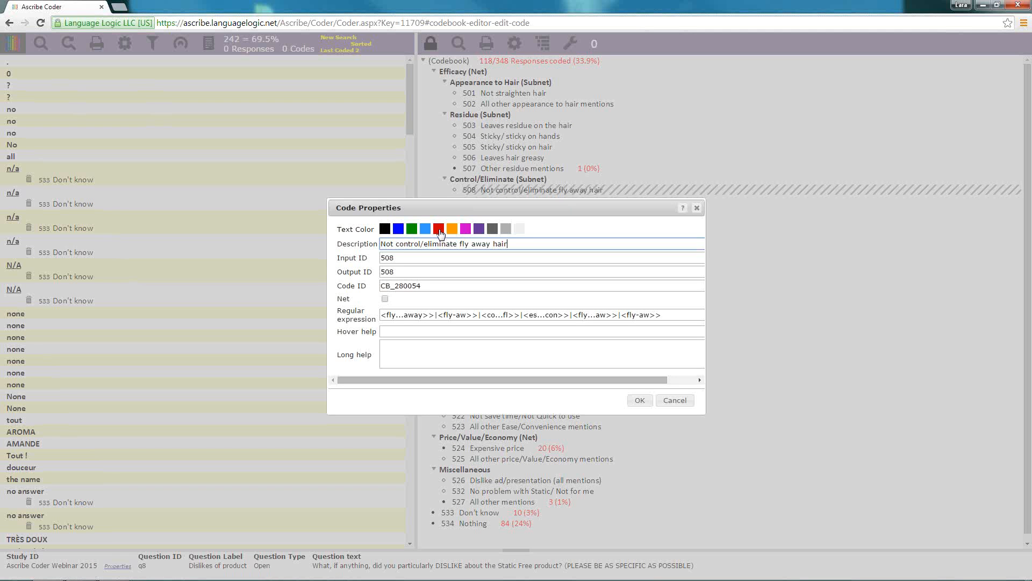
{"action": "left_click", "coordinate": [531, 243]}
{"action": "type", "text": "and so on"}
{"action": "double_click", "coordinate": [468, 285]}
{"action": "left_click", "coordinate": [470, 286]}
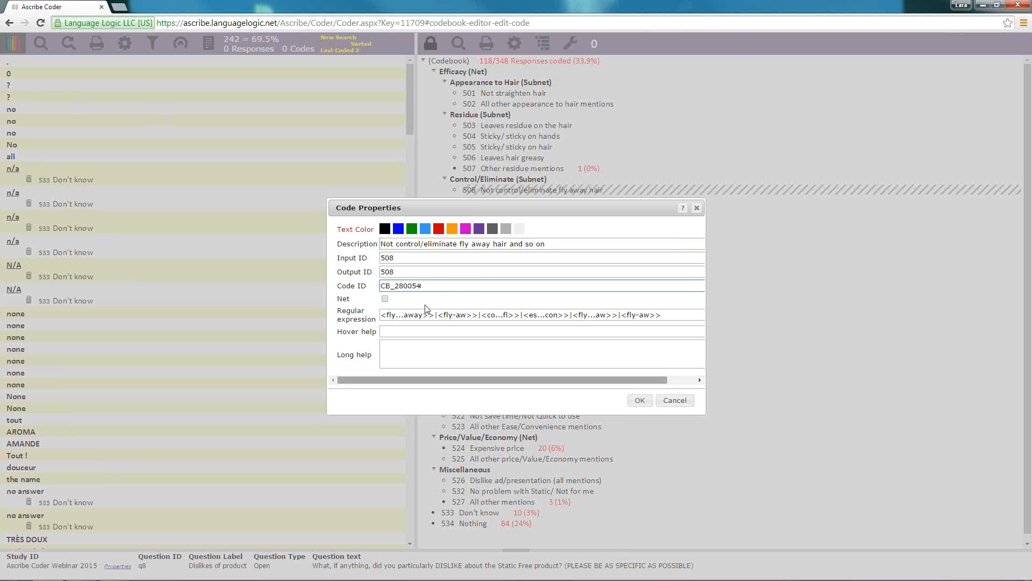
{"action": "left_click", "coordinate": [640, 404]}
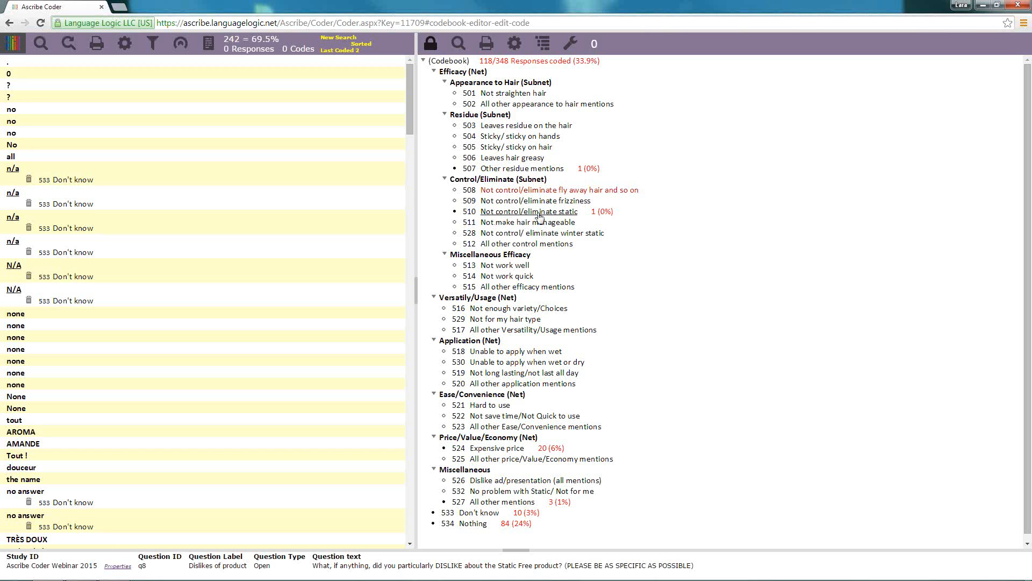
Insert a code below 510 Not control/eliminate static, describe it as the coder's own new code and give it red text
{"action": "right_click", "coordinate": [540, 215]}
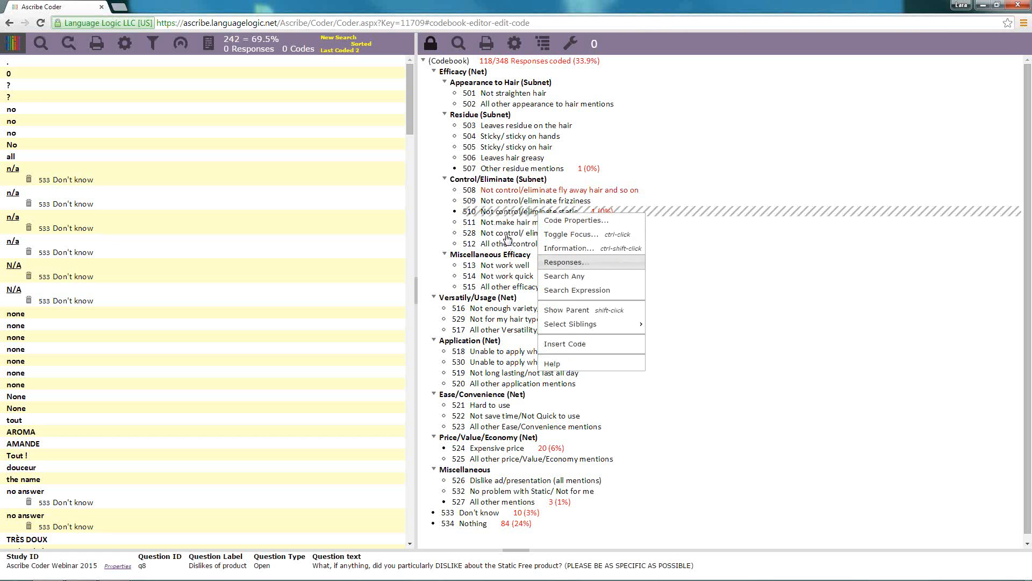
{"action": "left_click", "coordinate": [564, 344]}
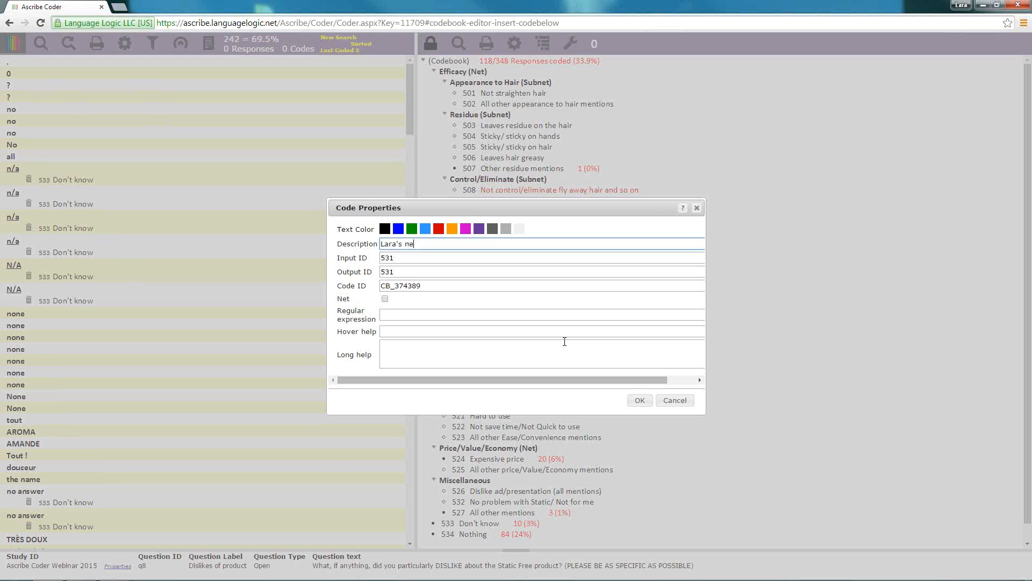
{"action": "left_click", "coordinate": [438, 229]}
{"action": "left_click", "coordinate": [642, 403]}
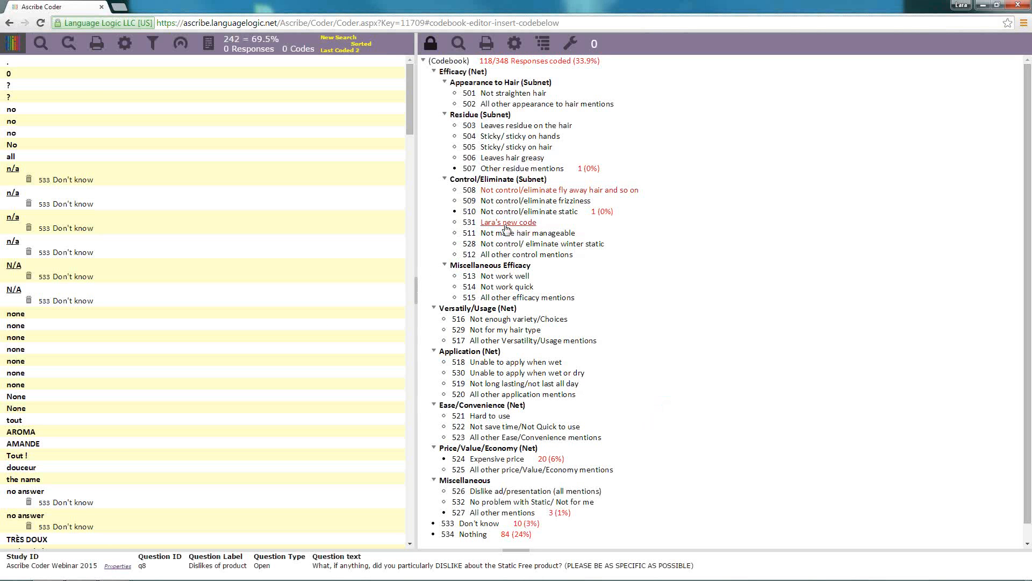
Delete the newly inserted code below 510 and check the available options for code 510 Not control/eliminate static
{"action": "right_click", "coordinate": [506, 227]}
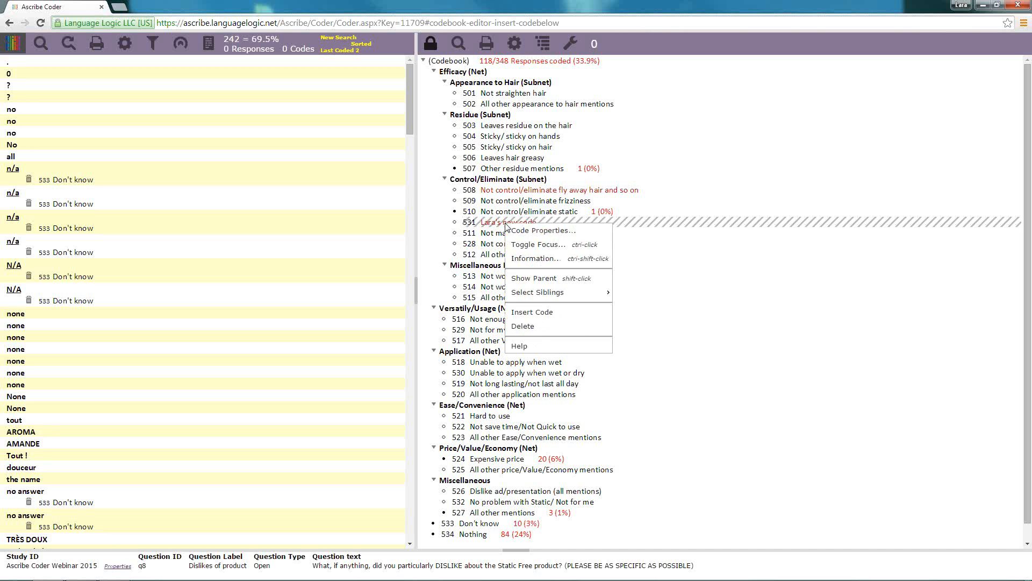
{"action": "left_click", "coordinate": [538, 329]}
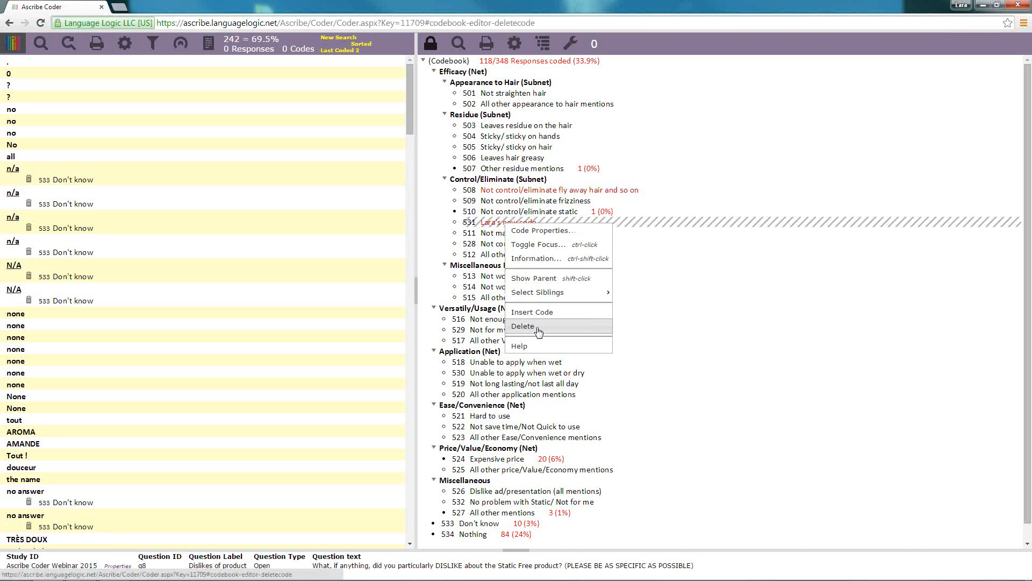
{"action": "right_click", "coordinate": [573, 215]}
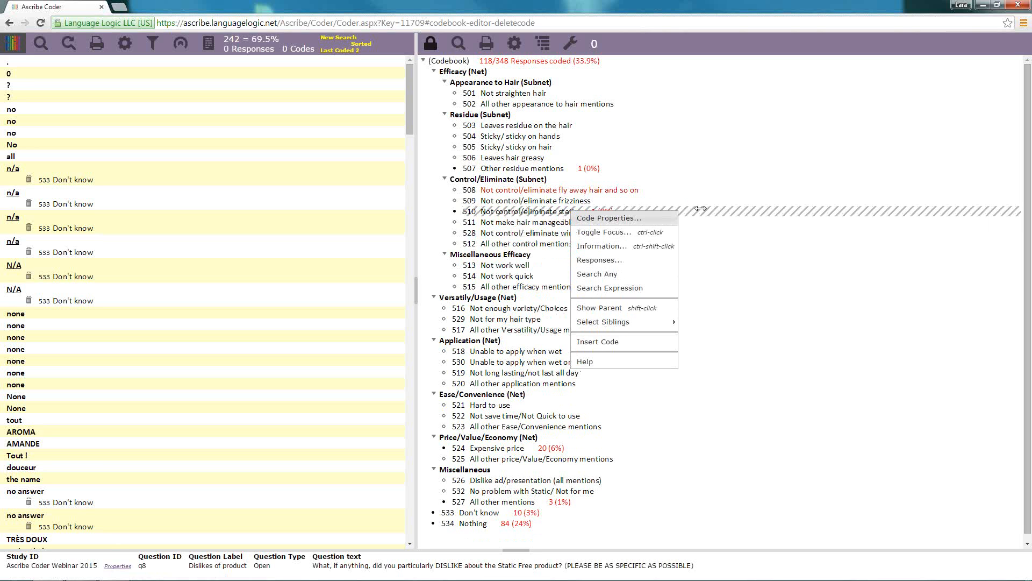
{"action": "left_click", "coordinate": [740, 247]}
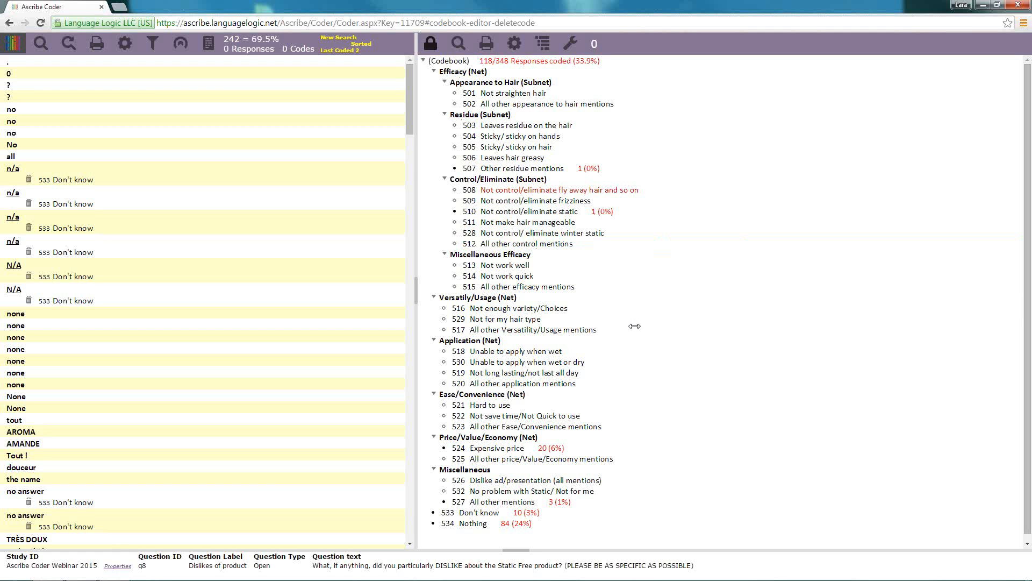
Insert a code named "New Net" below the Miscellaneous group, mark it as a net and give it blue text
{"action": "right_click", "coordinate": [486, 471]}
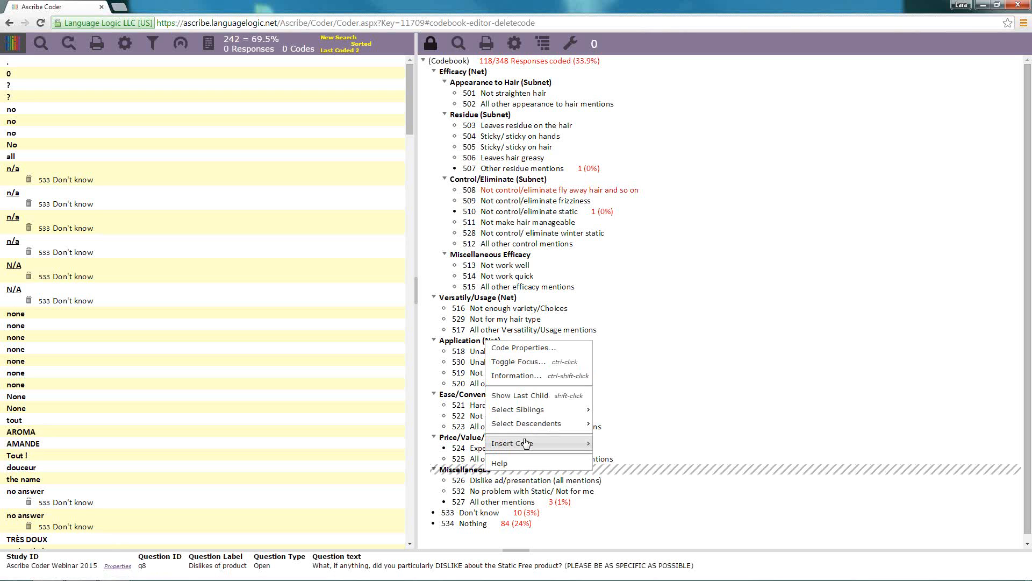
{"action": "mouse_move", "coordinate": [528, 443]}
{"action": "left_click", "coordinate": [624, 445]}
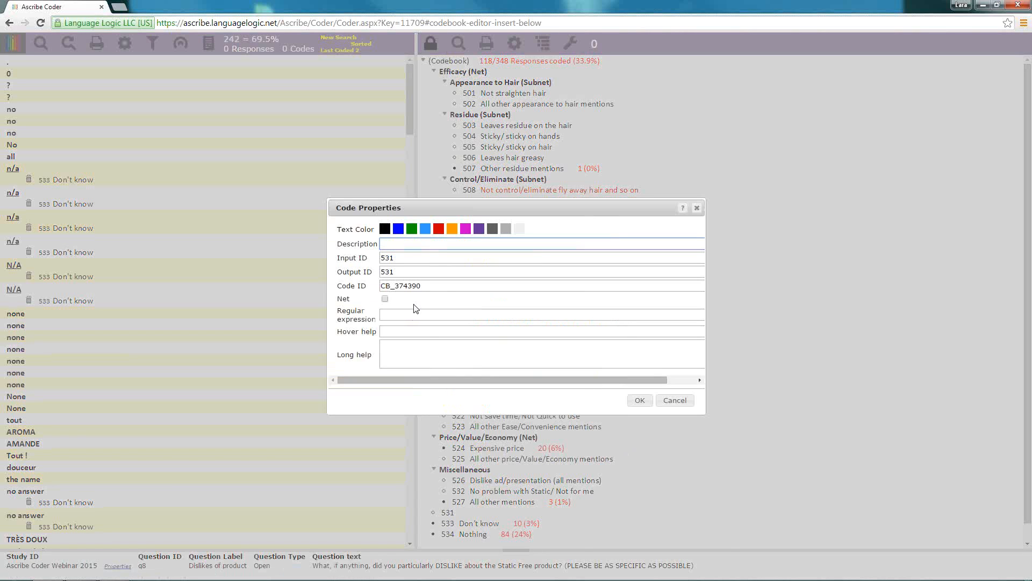
{"action": "type", "text": "New Net"}
{"action": "left_click", "coordinate": [385, 298]}
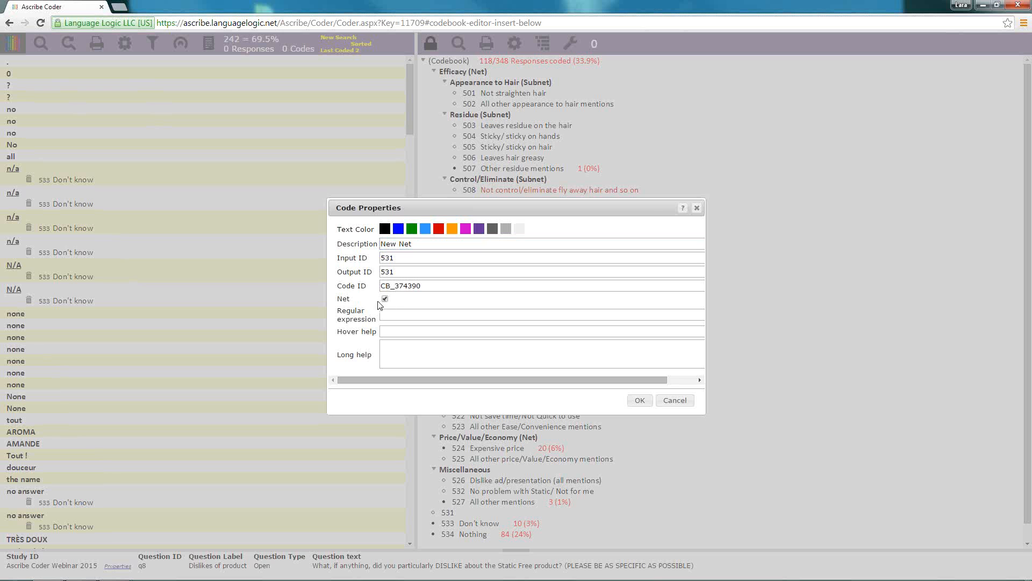
{"action": "left_click", "coordinate": [398, 229]}
{"action": "left_click", "coordinate": [641, 403]}
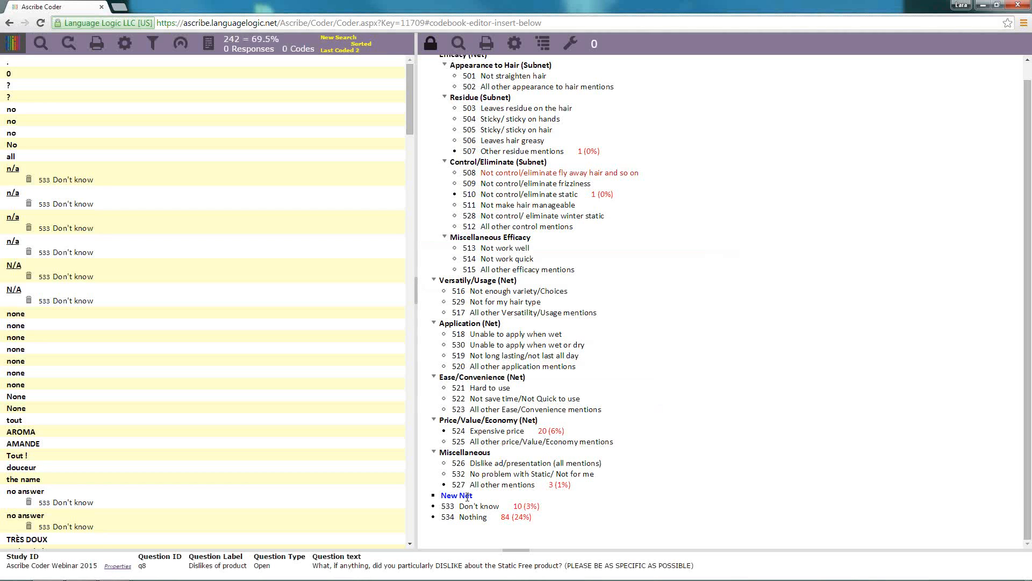
Insert a code into New Net and describe it as the coder's first code for the new net
{"action": "right_click", "coordinate": [467, 496]}
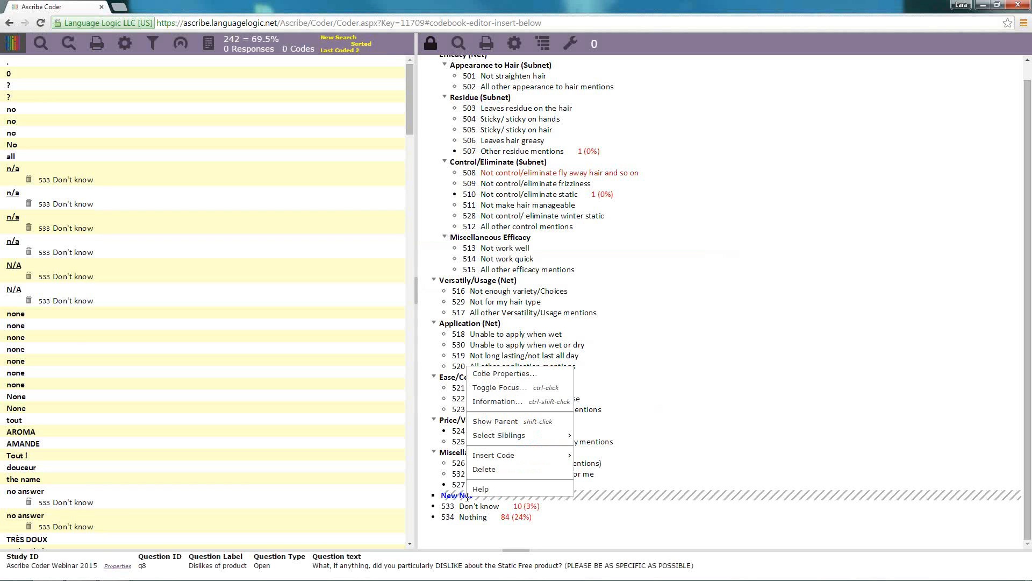
{"action": "mouse_move", "coordinate": [502, 461]}
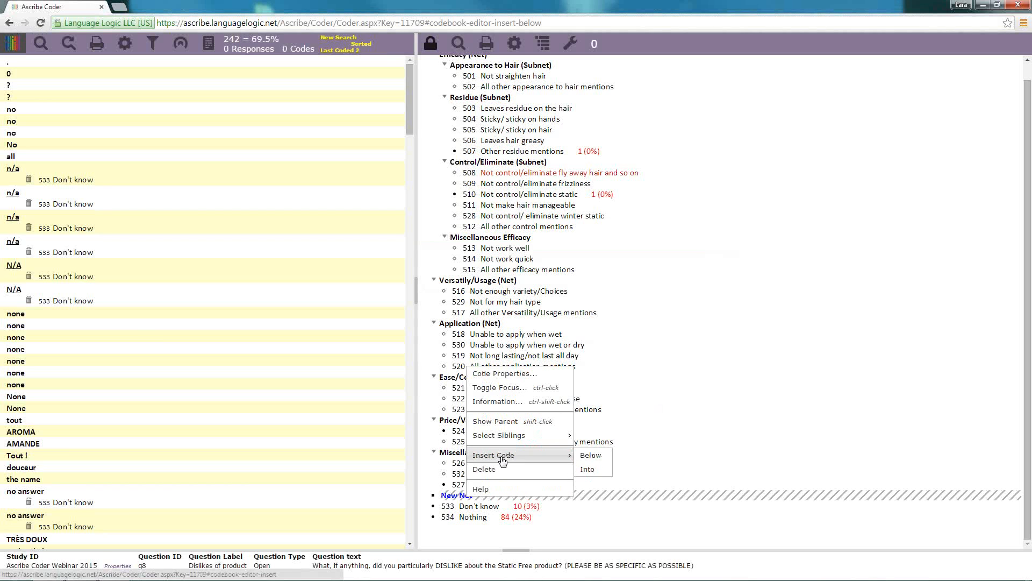
{"action": "left_click", "coordinate": [596, 470]}
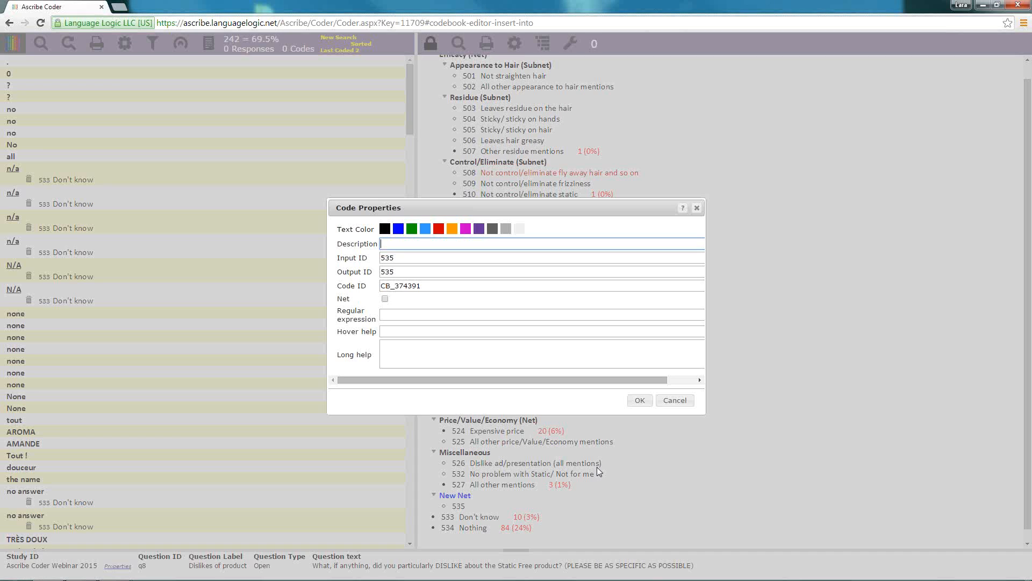
{"action": "type", "text": "Lara's first code for the new net"}
{"action": "left_click", "coordinate": [645, 402]}
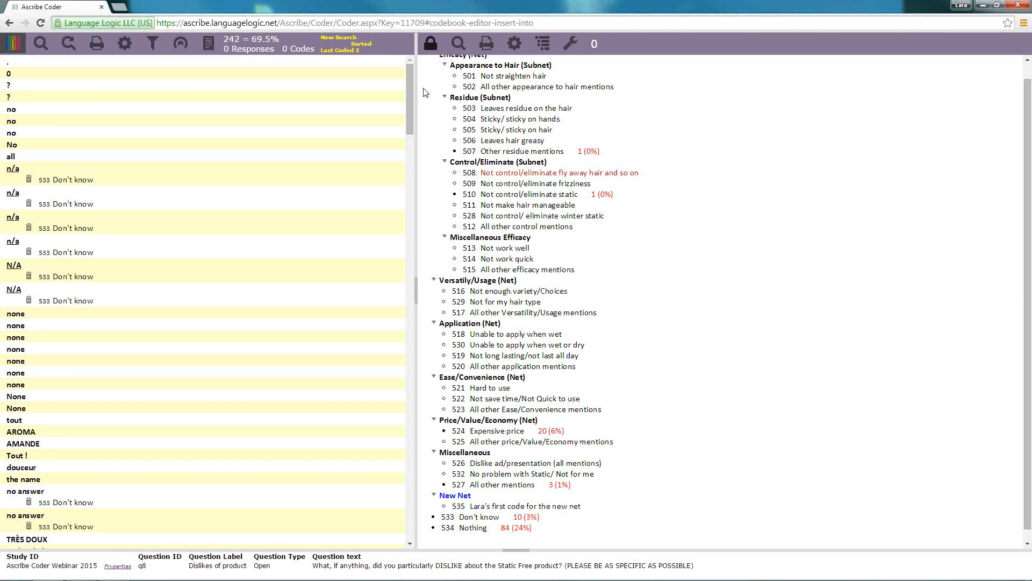
Unlock the codebook for editing and move 529 Not for my hair type from Versatily/Usage into New Net, after its first code
{"action": "left_click", "coordinate": [431, 49]}
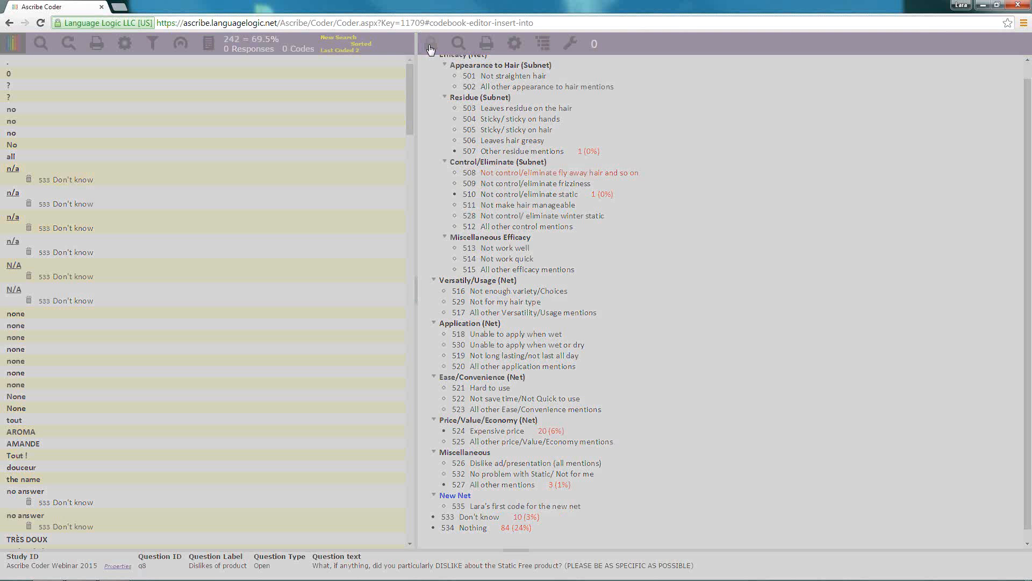
{"action": "scroll", "coordinate": [748, 326], "scroll_direction": "down", "scroll_amount": 3}
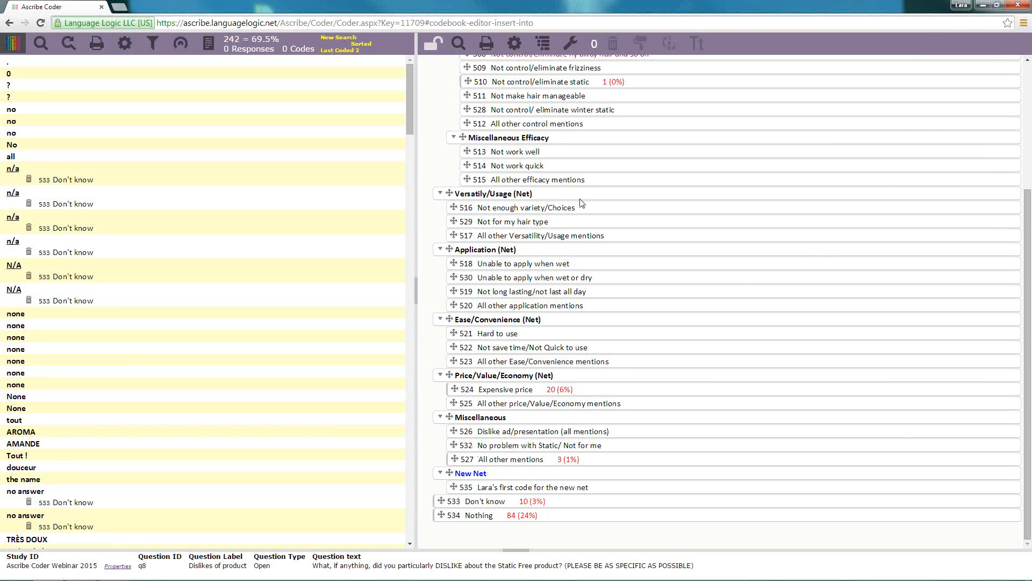
{"action": "scroll", "coordinate": [582, 191], "scroll_direction": "up", "scroll_amount": 1}
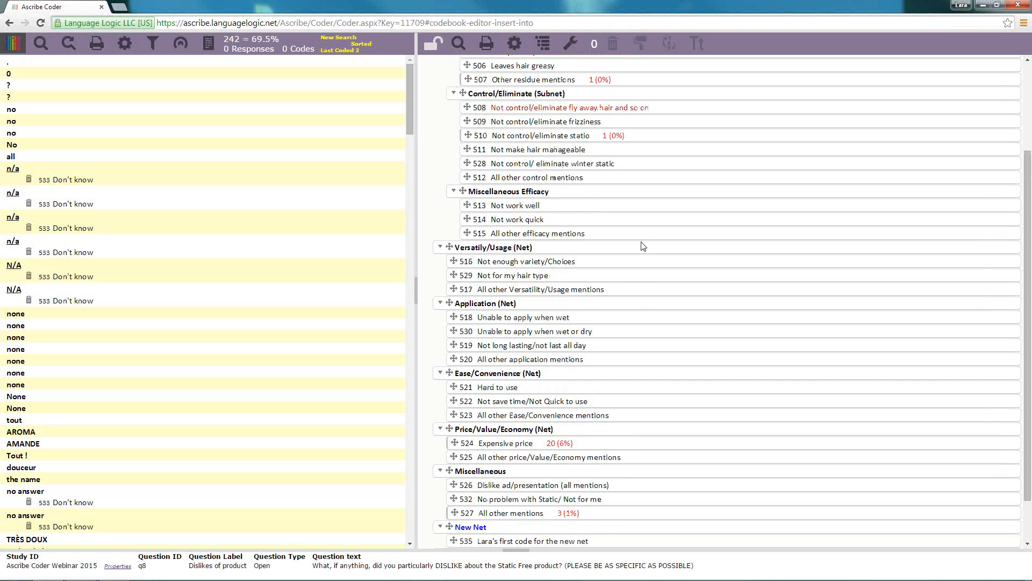
{"action": "scroll", "coordinate": [644, 246], "scroll_direction": "up", "scroll_amount": 2}
{"action": "scroll", "coordinate": [619, 248], "scroll_direction": "down", "scroll_amount": 3}
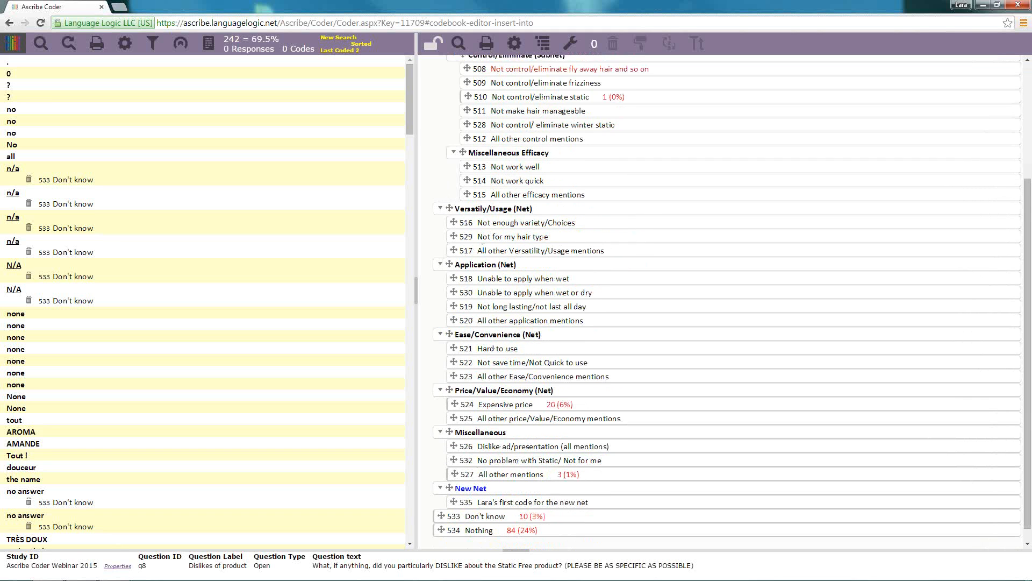
{"action": "left_click_drag", "start_coordinate": [453, 236], "coordinate": [457, 502]}
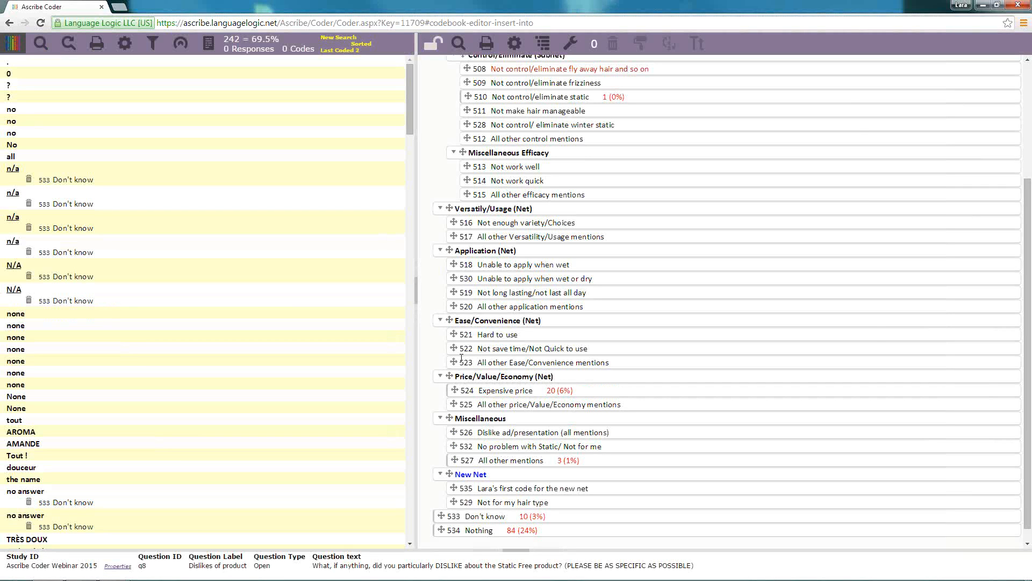
Move code 522 to the end of New Net, and move codes 505, 511 and 530 together into New Net
{"action": "left_click_drag", "start_coordinate": [454, 348], "coordinate": [469, 502]}
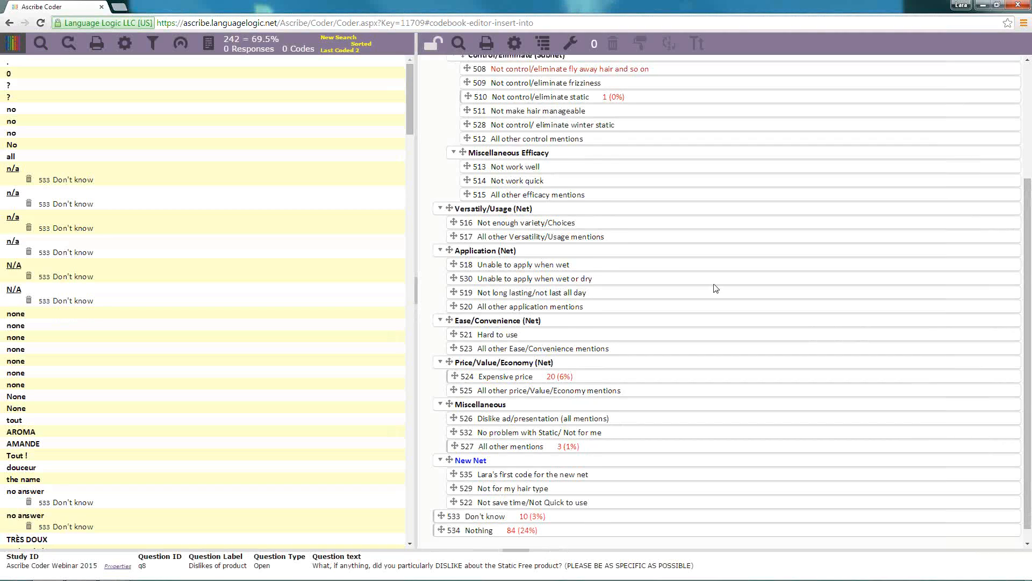
{"action": "scroll", "coordinate": [633, 223], "scroll_direction": "up", "scroll_amount": 2}
{"action": "left_click", "coordinate": [633, 222]}
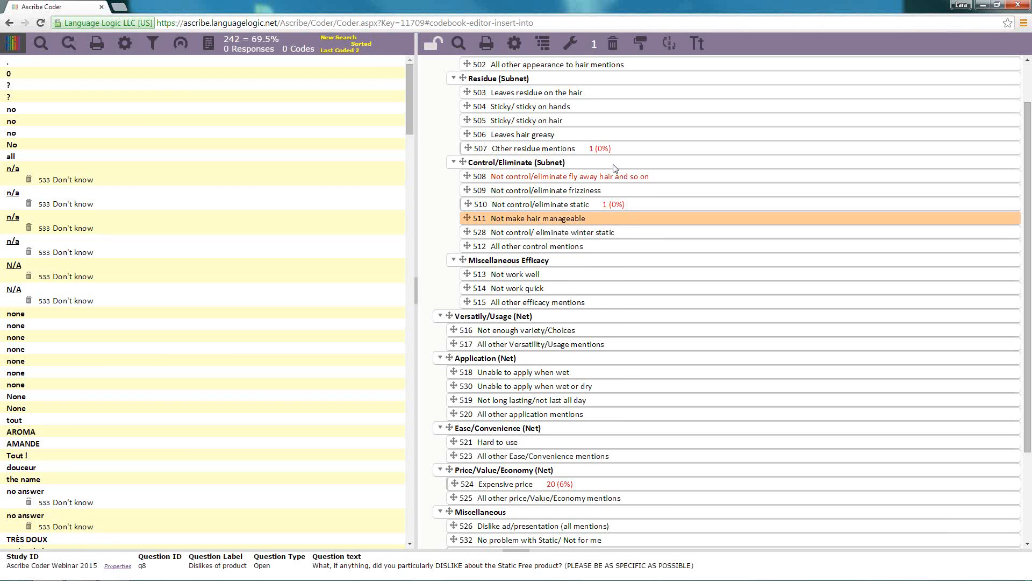
{"action": "left_click", "coordinate": [598, 123], "text": "ctrl"}
{"action": "left_click", "coordinate": [615, 387], "text": "ctrl"}
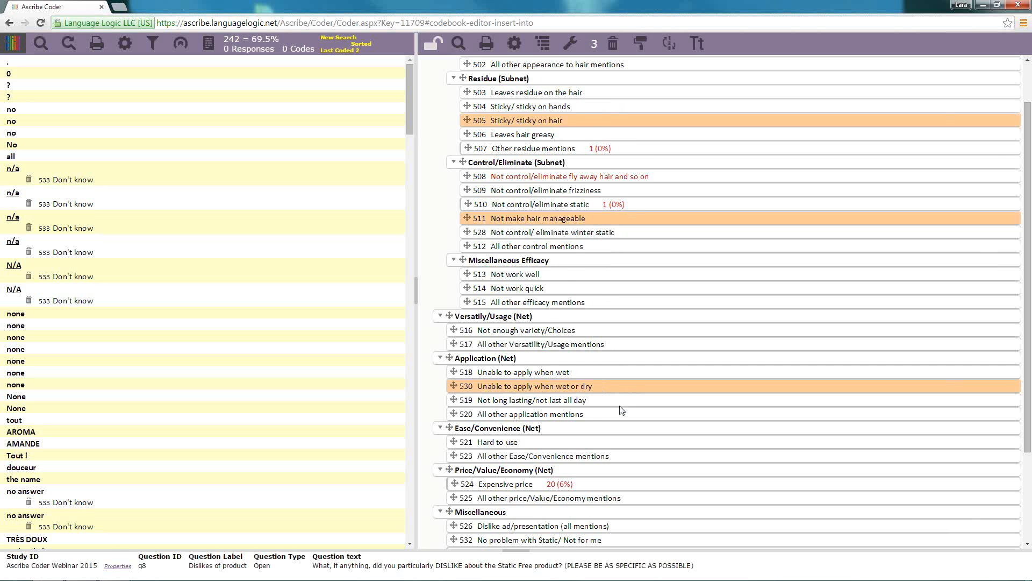
{"action": "scroll", "coordinate": [622, 411], "scroll_direction": "down", "scroll_amount": 2}
{"action": "scroll", "coordinate": [473, 446], "scroll_direction": "down", "scroll_amount": 1}
{"action": "right_click", "coordinate": [472, 446]}
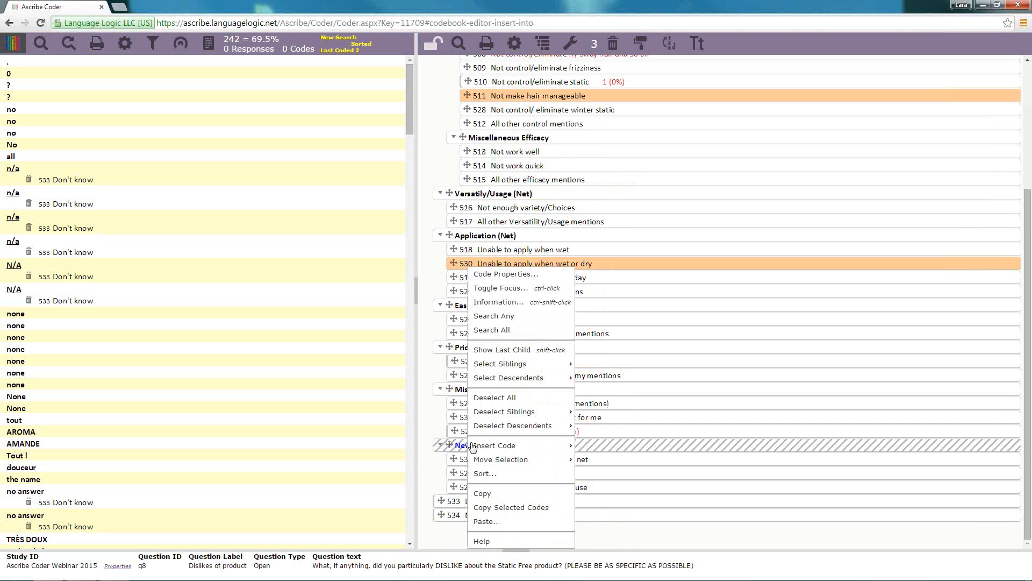
{"action": "mouse_move", "coordinate": [473, 460]}
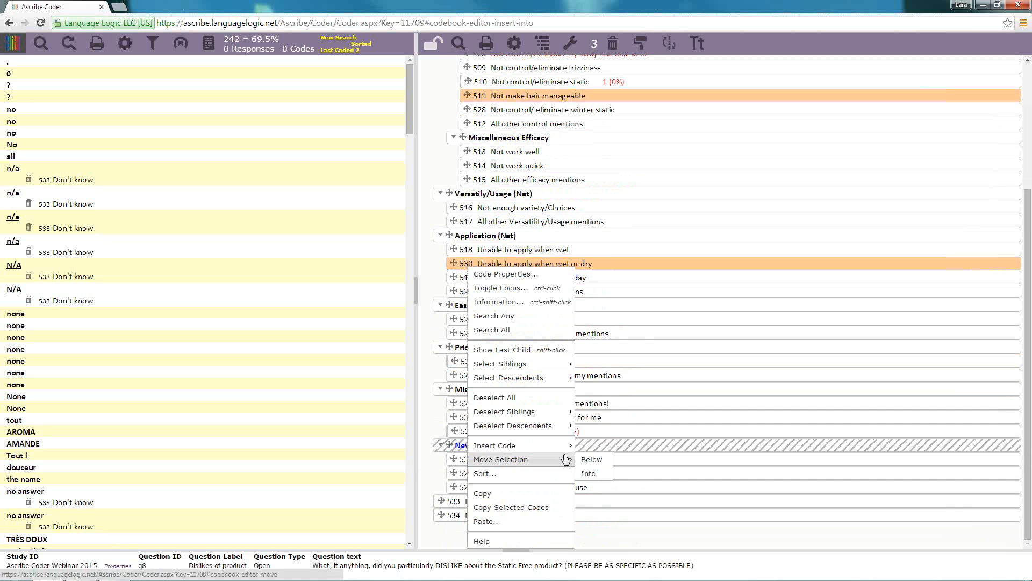
{"action": "left_click", "coordinate": [598, 479]}
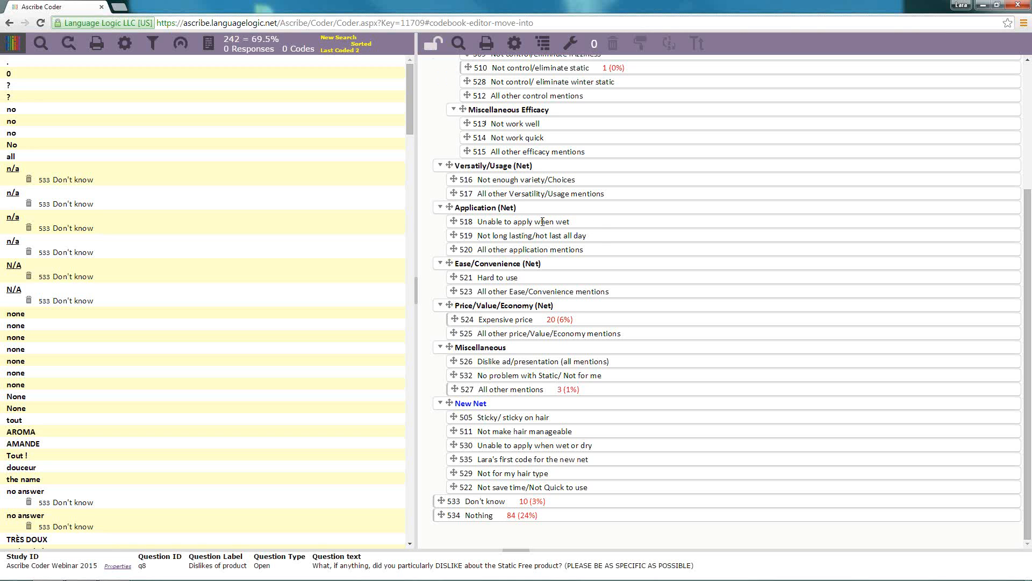
Move codes 513 Not work well and 519 Not long lasting/not last all day below code 532 in Miscellaneous, and clear the selection
{"action": "left_click", "coordinate": [601, 241]}
{"action": "left_click", "coordinate": [612, 127]}
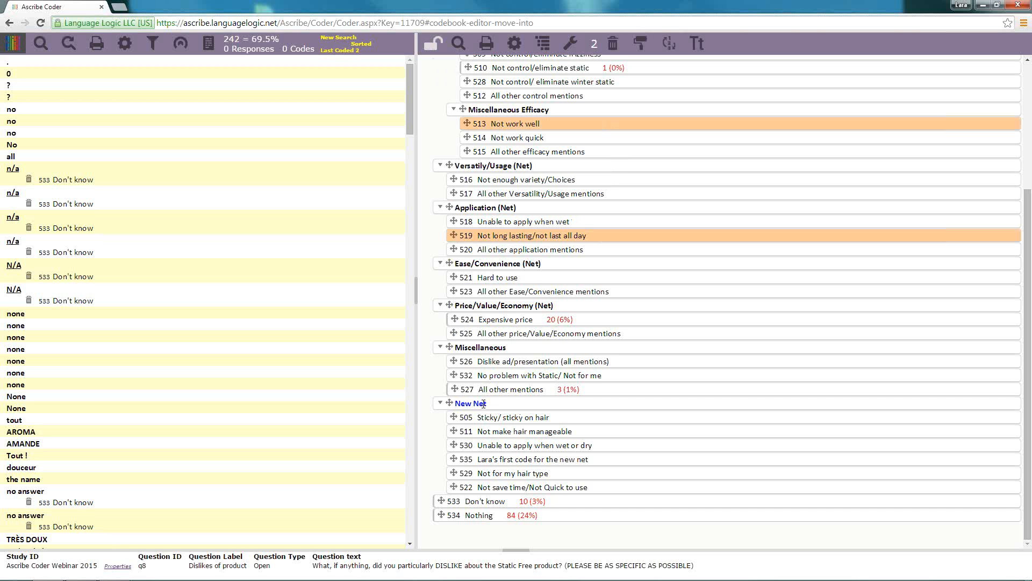
{"action": "right_click", "coordinate": [499, 375]}
{"action": "mouse_move", "coordinate": [583, 433]}
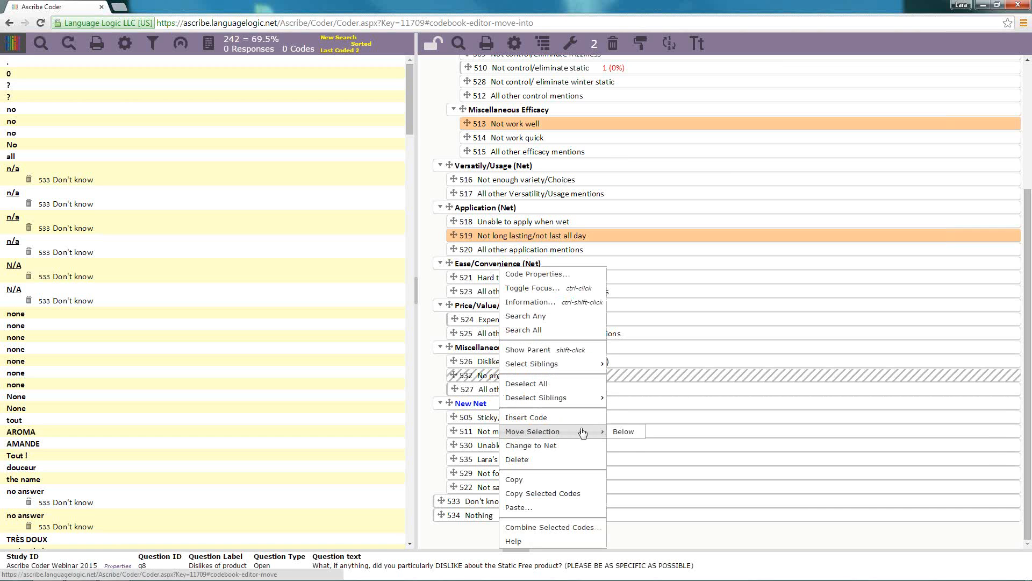
{"action": "left_click", "coordinate": [625, 431]}
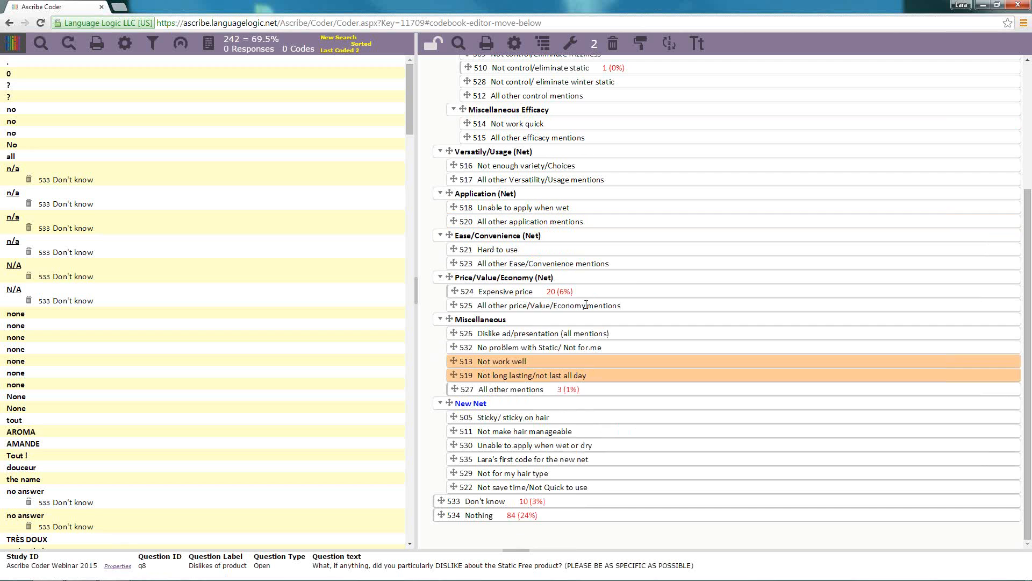
{"action": "left_click", "coordinate": [594, 46]}
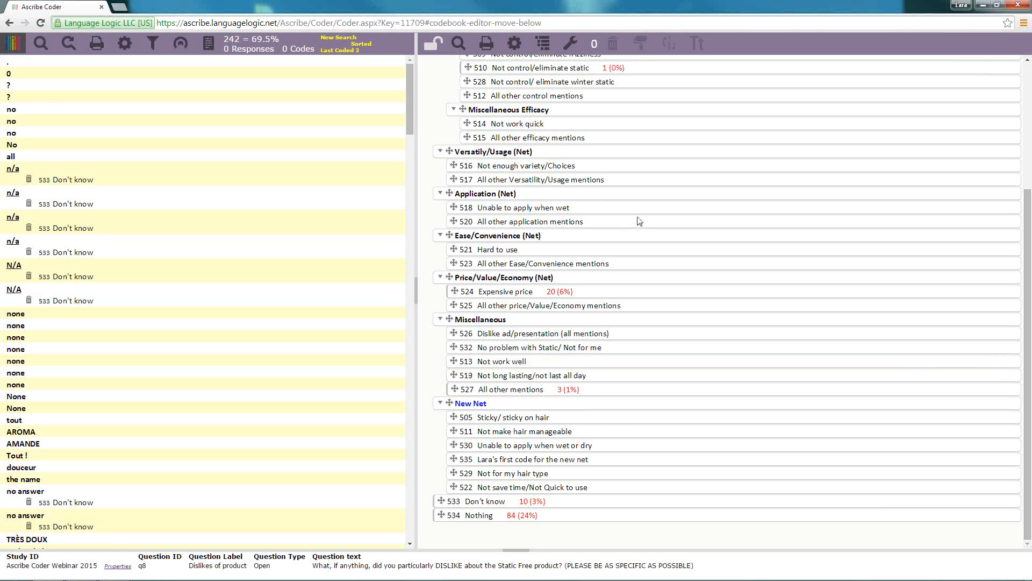
Select all codes in the codebook without the nets and renumber their Input and Output IDs starting at 101
{"action": "scroll", "coordinate": [639, 221], "scroll_direction": "up", "scroll_amount": 5}
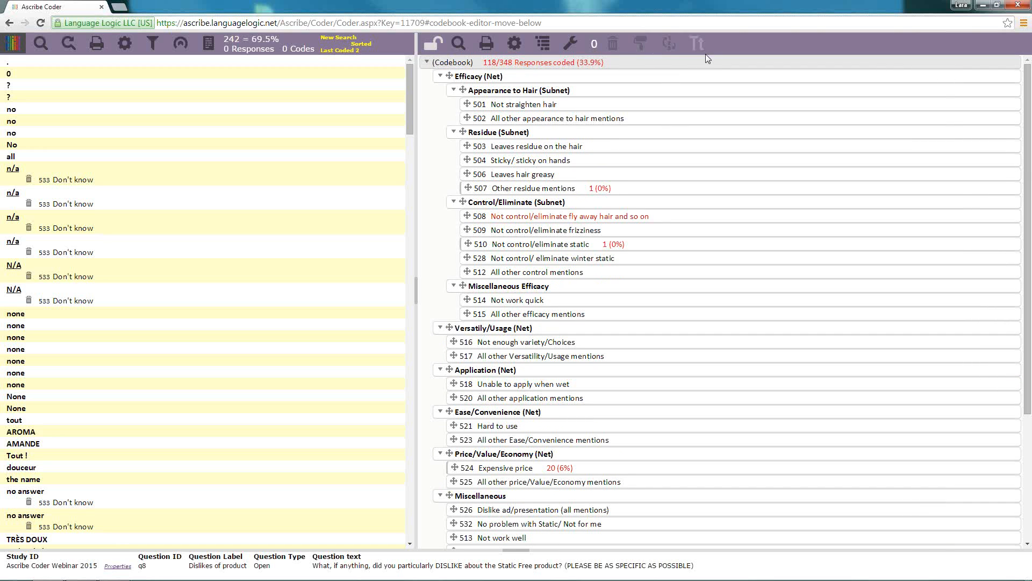
{"action": "right_click", "coordinate": [494, 67]}
{"action": "mouse_move", "coordinate": [570, 132]}
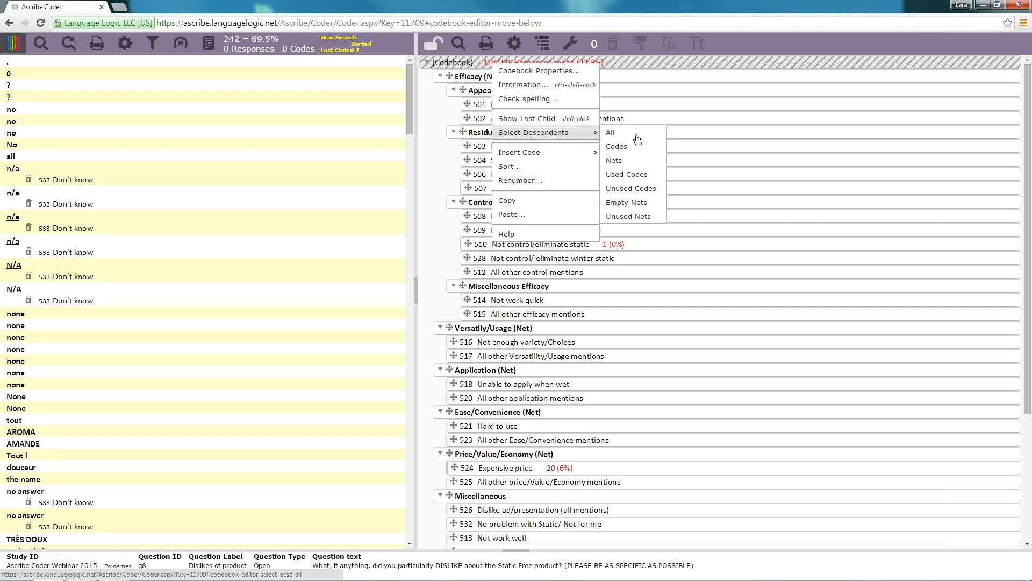
{"action": "left_click", "coordinate": [623, 146]}
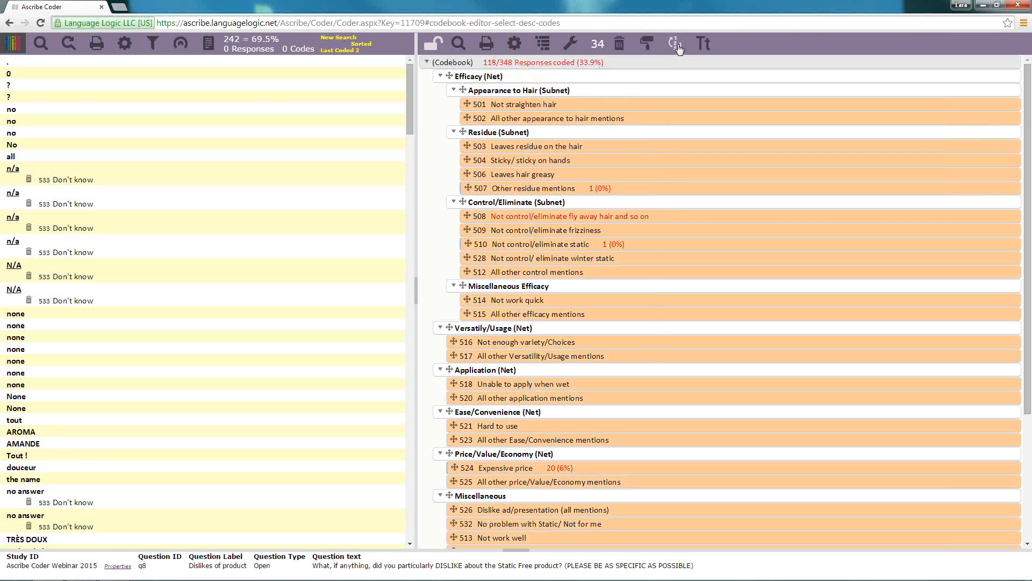
{"action": "left_click", "coordinate": [676, 45]}
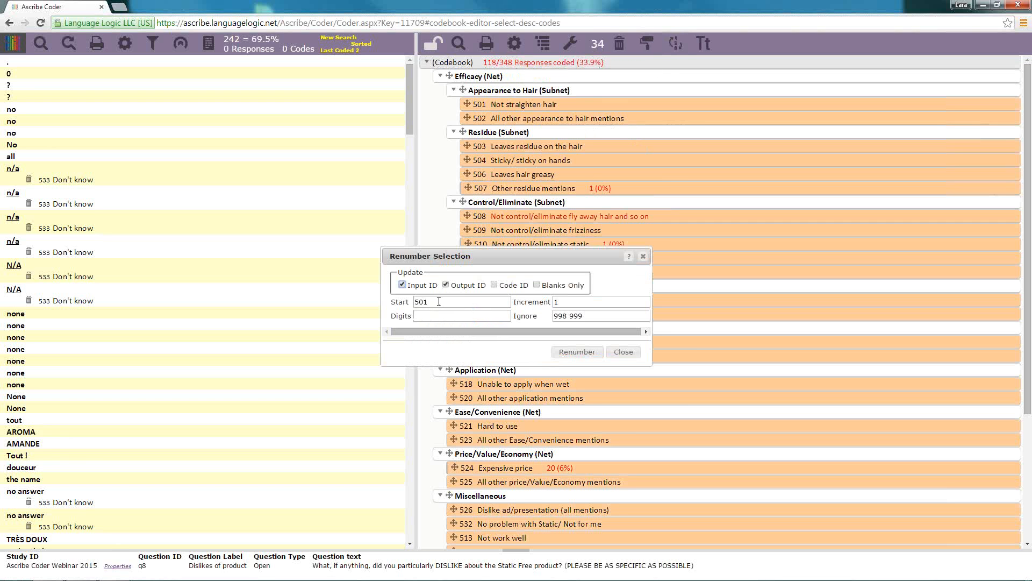
{"action": "left_click_drag", "start_coordinate": [438, 302], "coordinate": [394, 301]}
{"action": "type", "text": "1"}
{"action": "left_click", "coordinate": [579, 353]}
{"action": "scroll", "coordinate": [621, 393], "scroll_direction": "down", "scroll_amount": 3}
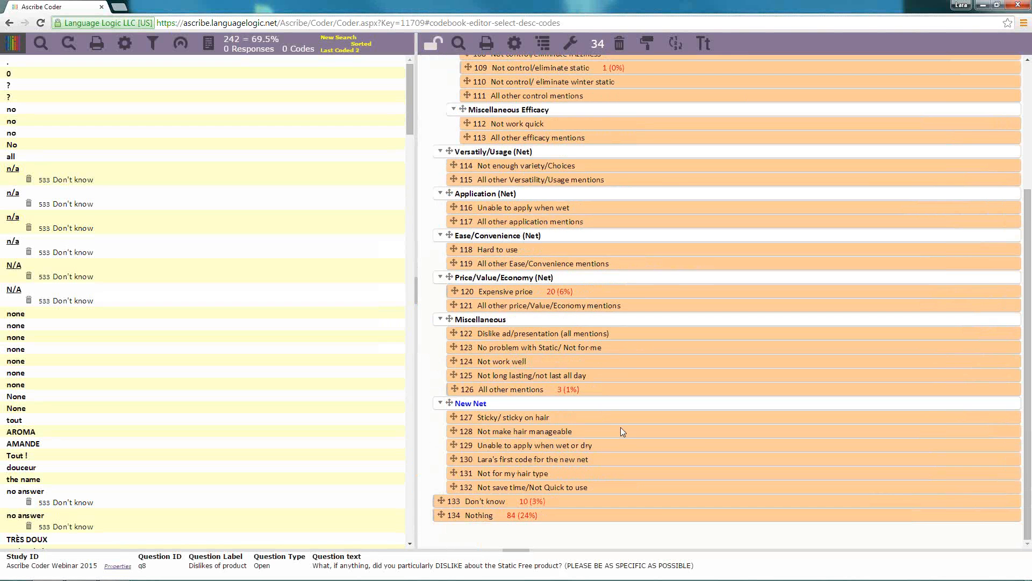
{"action": "scroll", "coordinate": [620, 426], "scroll_direction": "up", "scroll_amount": 4}
{"action": "left_click", "coordinate": [675, 44]}
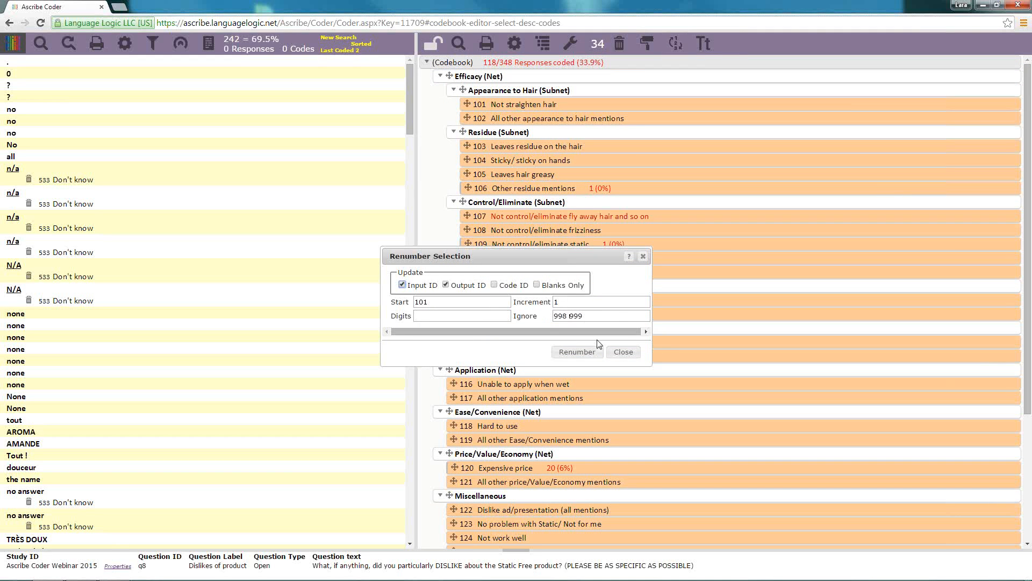
{"action": "left_click", "coordinate": [621, 354]}
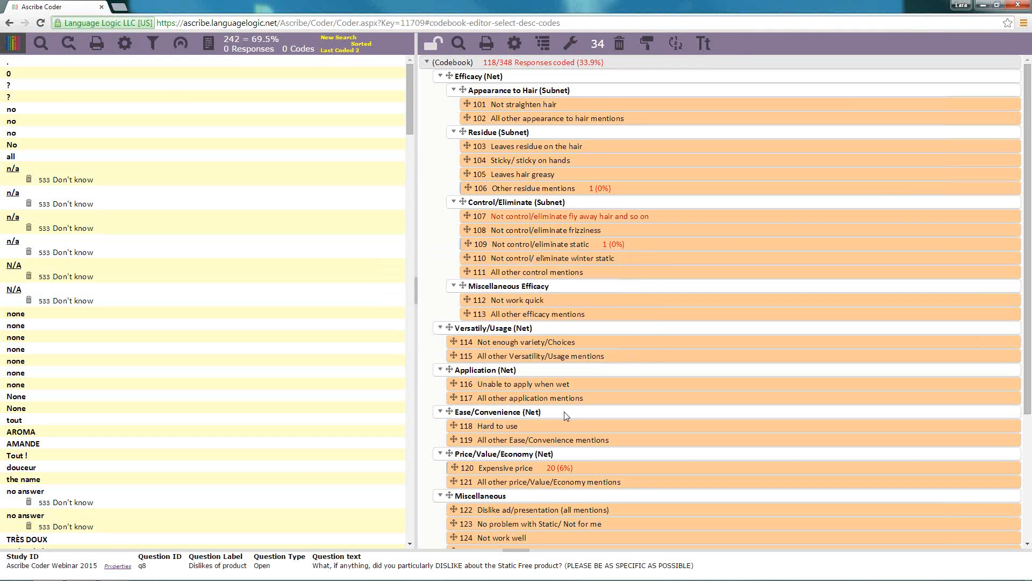
Set both the Input ID and the Output ID of the Don't know code to 998
{"action": "scroll", "coordinate": [566, 415], "scroll_direction": "down", "scroll_amount": 3}
{"action": "right_click", "coordinate": [500, 267]}
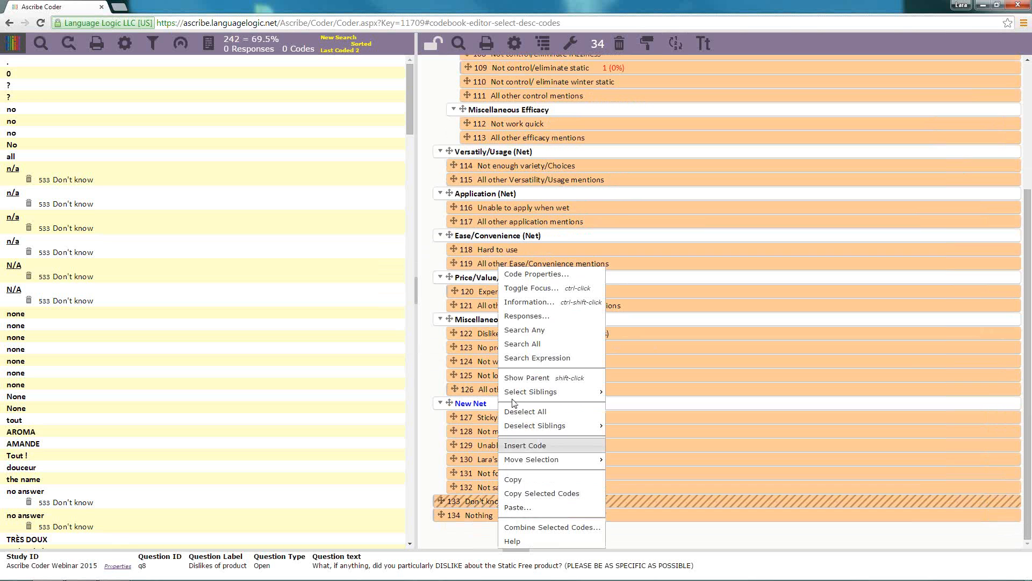
{"action": "left_click", "coordinate": [517, 274]}
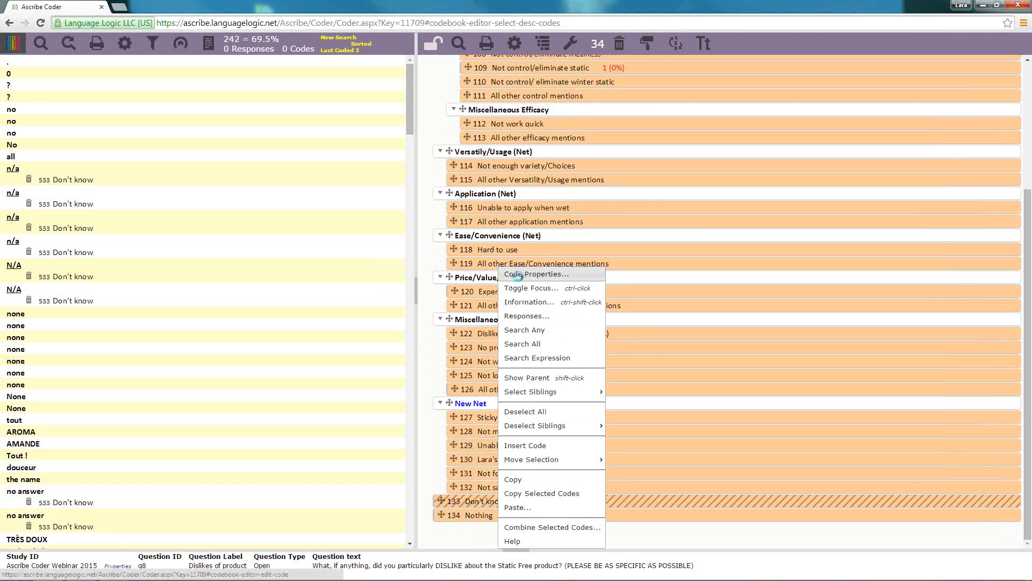
{"action": "type", "text": "998"}
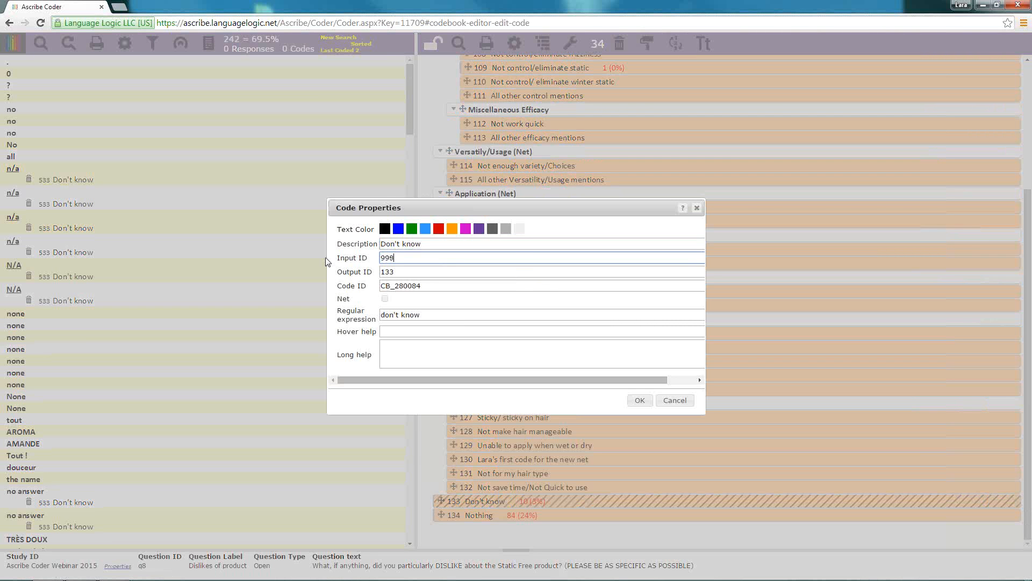
{"action": "key", "text": "Tab"}
{"action": "type", "text": "99"}
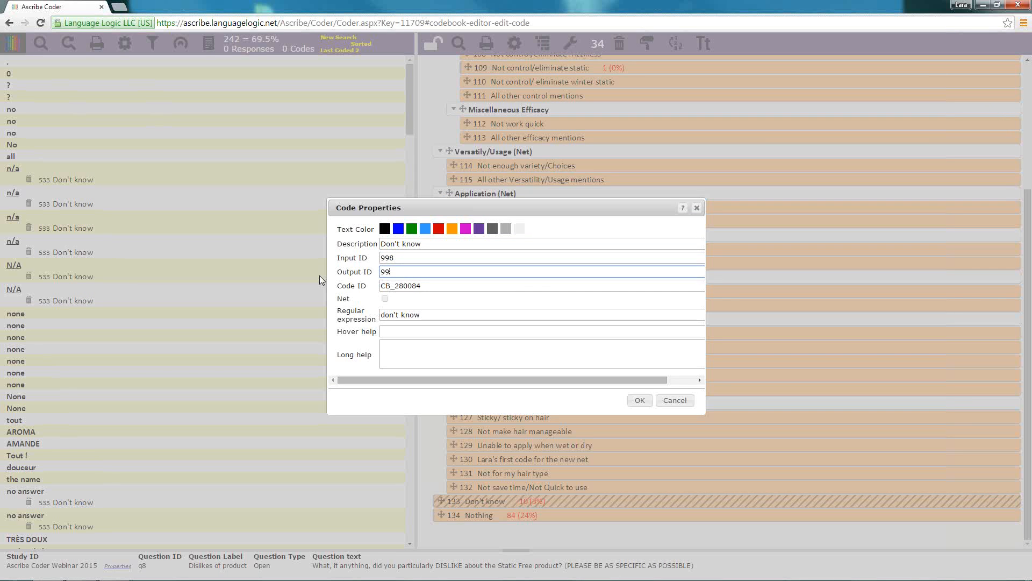
{"action": "type", "text": "8"}
{"action": "left_click", "coordinate": [643, 400]}
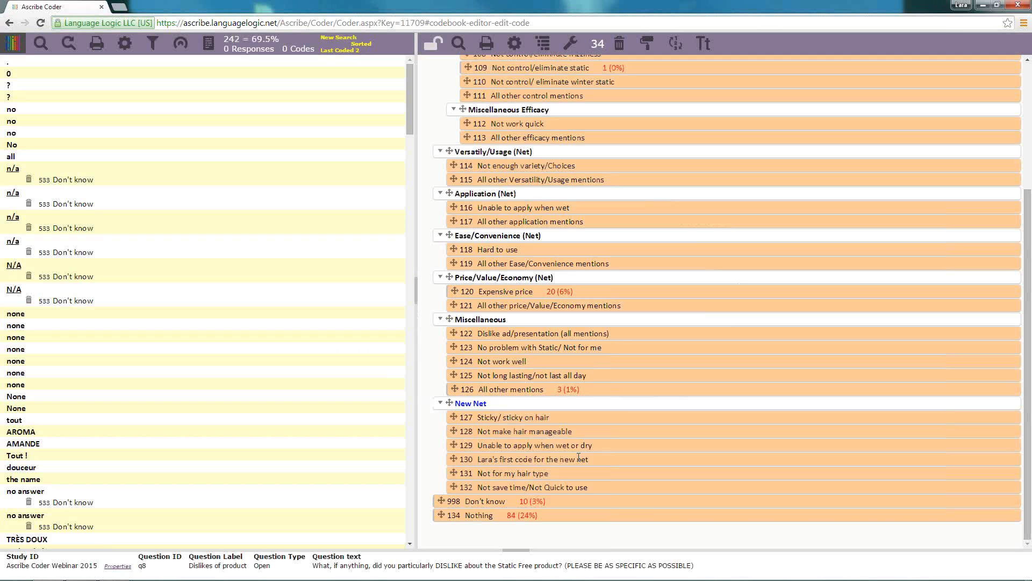
Set both the Input ID and the Output ID of the Nothing code to 999
{"action": "right_click", "coordinate": [504, 515]}
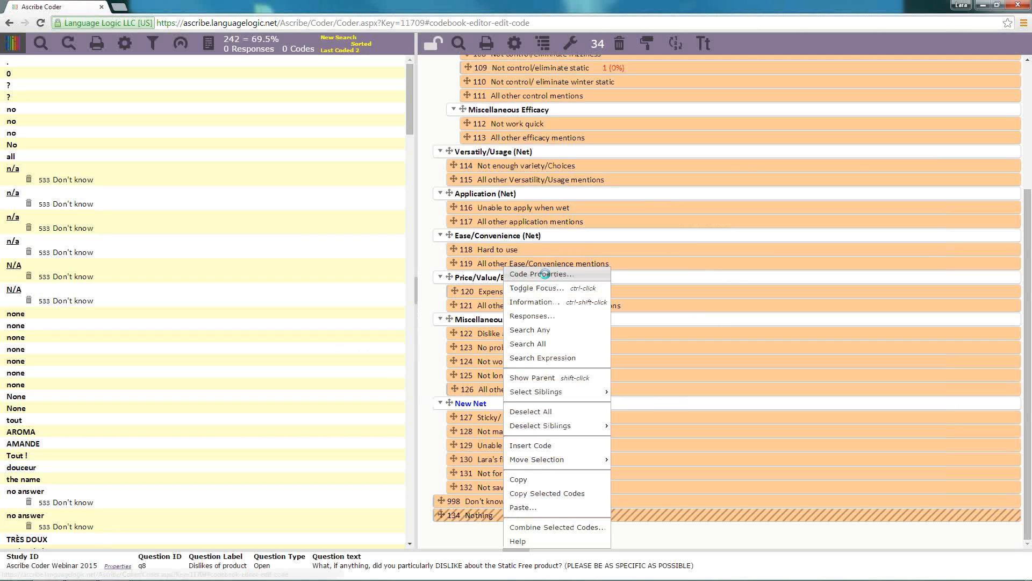
{"action": "left_click", "coordinate": [545, 273]}
{"action": "type", "text": "9"}
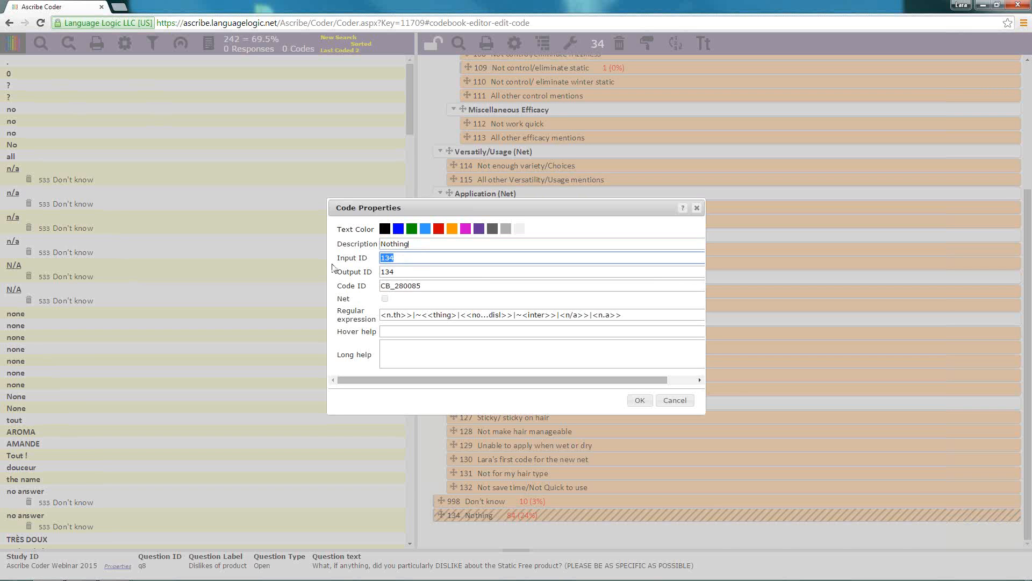
{"action": "type", "text": "99"}
{"action": "key", "text": "Tab"}
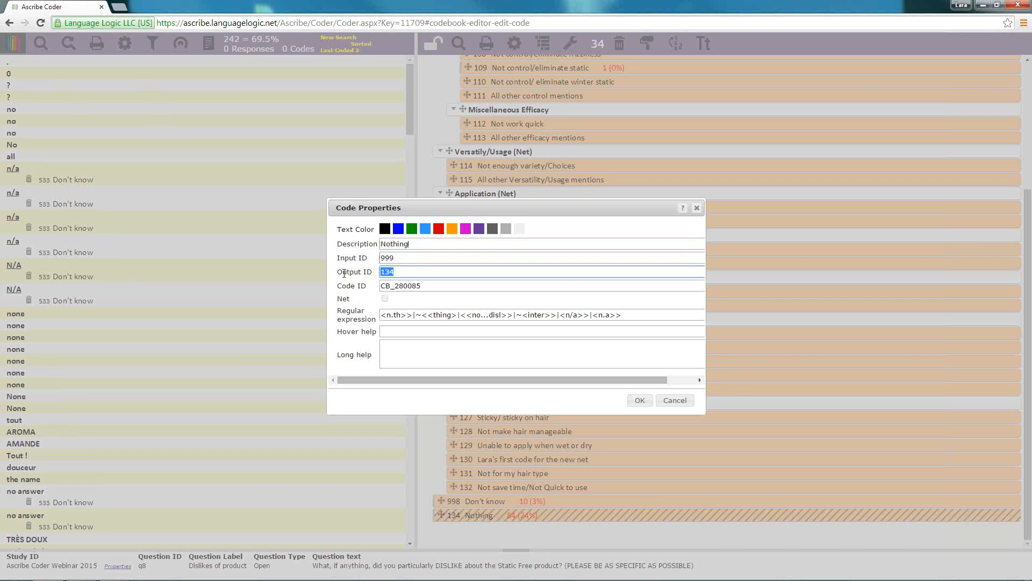
{"action": "type", "text": "0"}
{"action": "type", "text": "999"}
{"action": "left_click", "coordinate": [635, 401]}
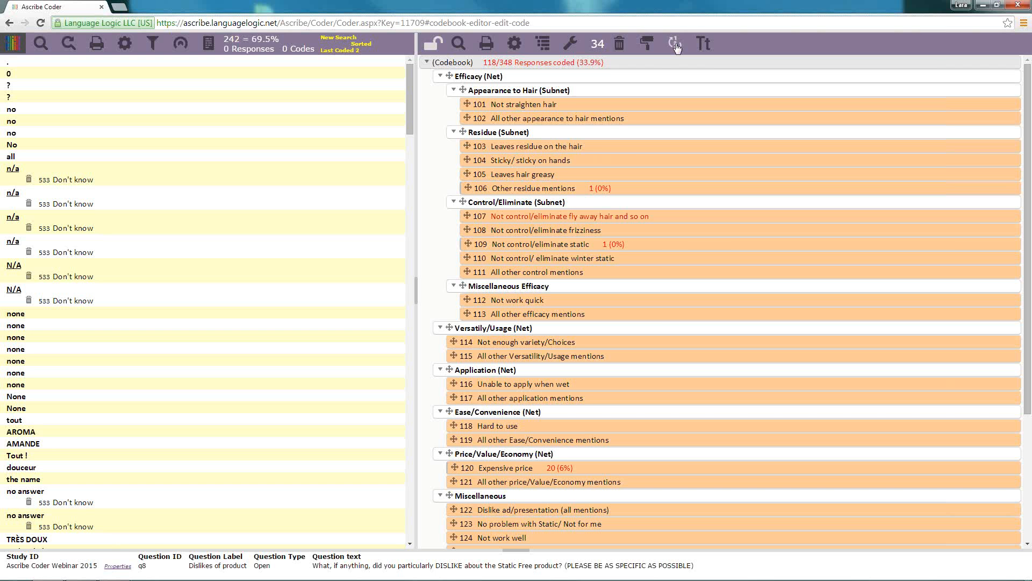
Renumber the selected codes starting at 201 while ignoring 998 and 999, and lock the codebook against editing
{"action": "left_click", "coordinate": [675, 43]}
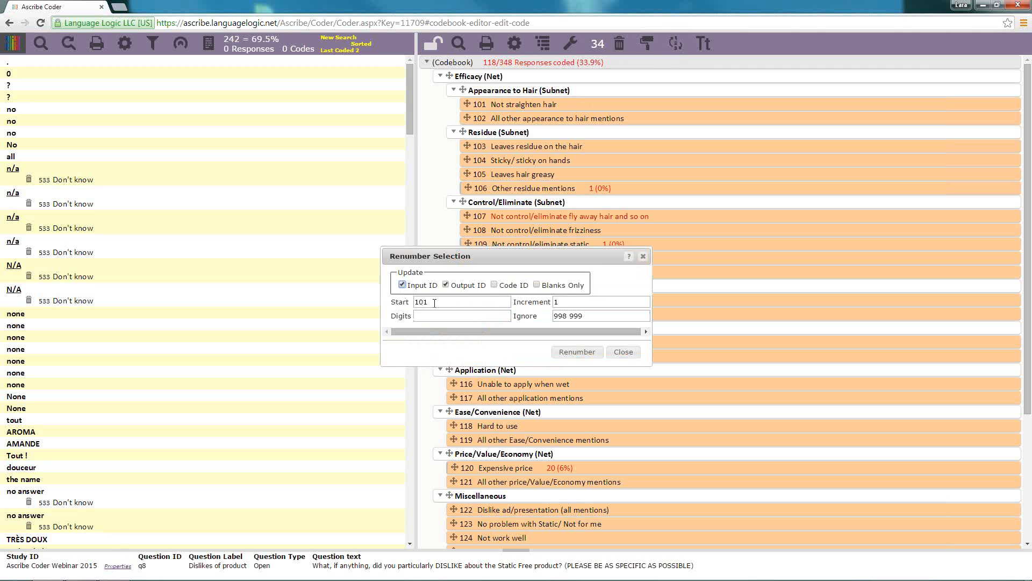
{"action": "left_click_drag", "start_coordinate": [428, 301], "coordinate": [408, 300]}
{"action": "left_click", "coordinate": [576, 352]}
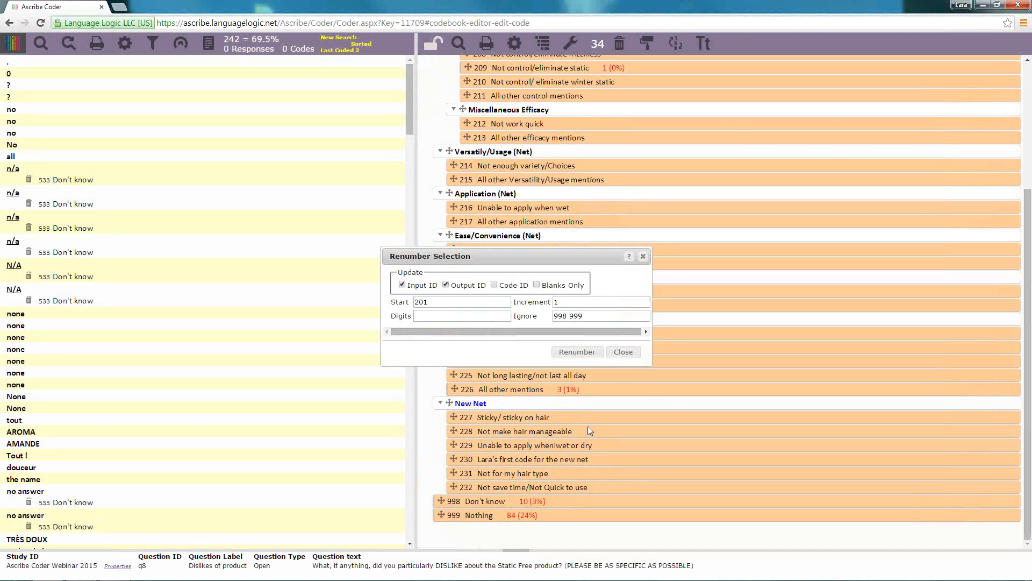
{"action": "left_click", "coordinate": [623, 352]}
{"action": "scroll", "coordinate": [667, 402], "scroll_direction": "up", "scroll_amount": 1}
{"action": "scroll", "coordinate": [667, 402], "scroll_direction": "up", "scroll_amount": 3}
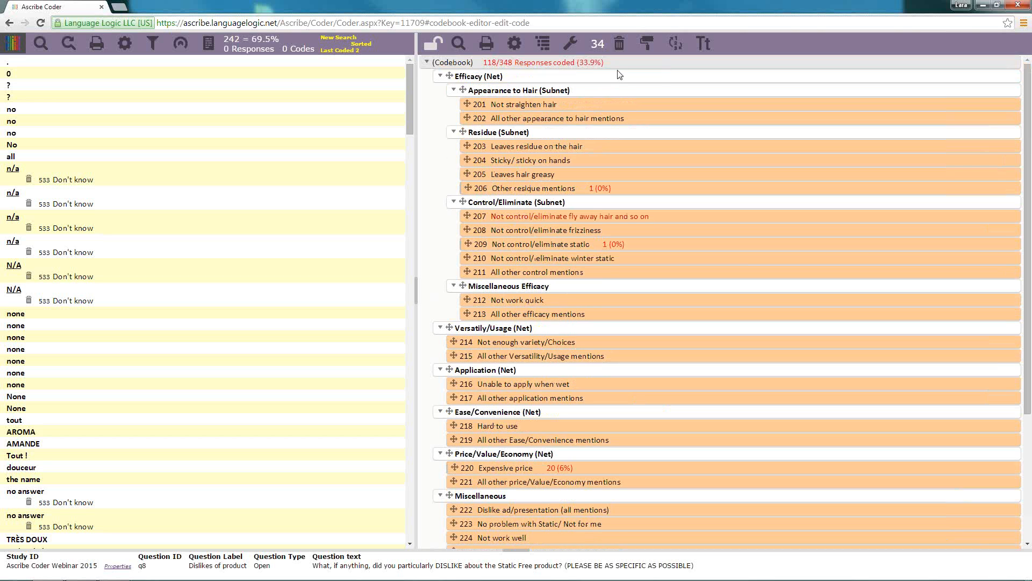
{"action": "right_click", "coordinate": [514, 65]}
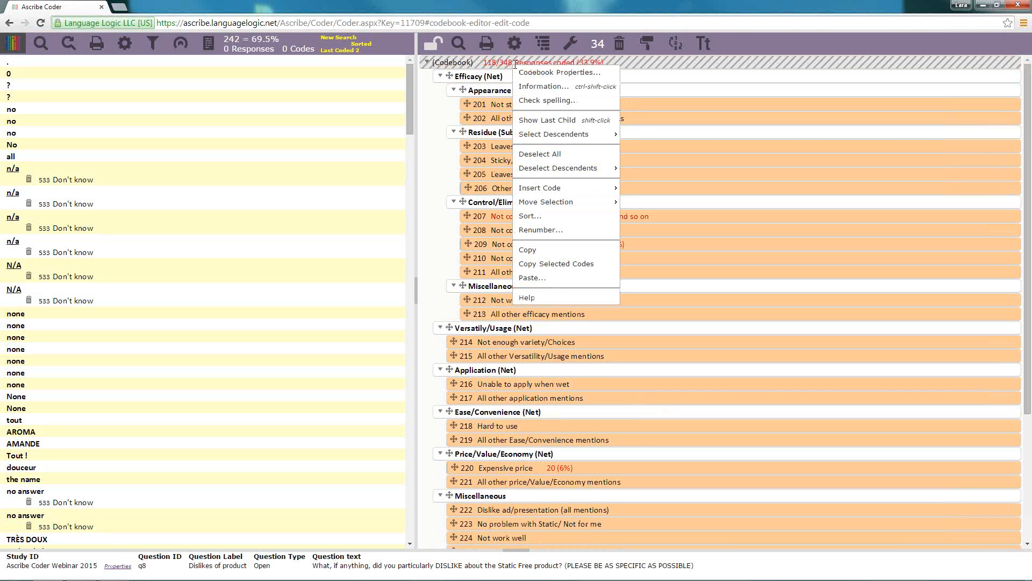
{"action": "left_click", "coordinate": [437, 49]}
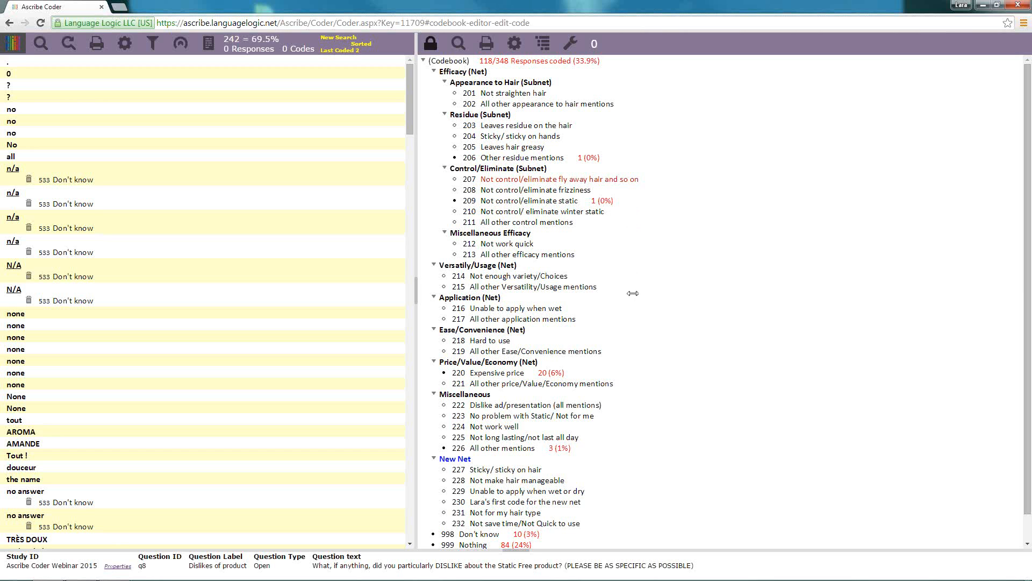
Search for responses coded Nothing, and extend the search to responses carrying any of the Don't know and Nothing codes
{"action": "scroll", "coordinate": [511, 517], "scroll_direction": "down", "scroll_amount": 1}
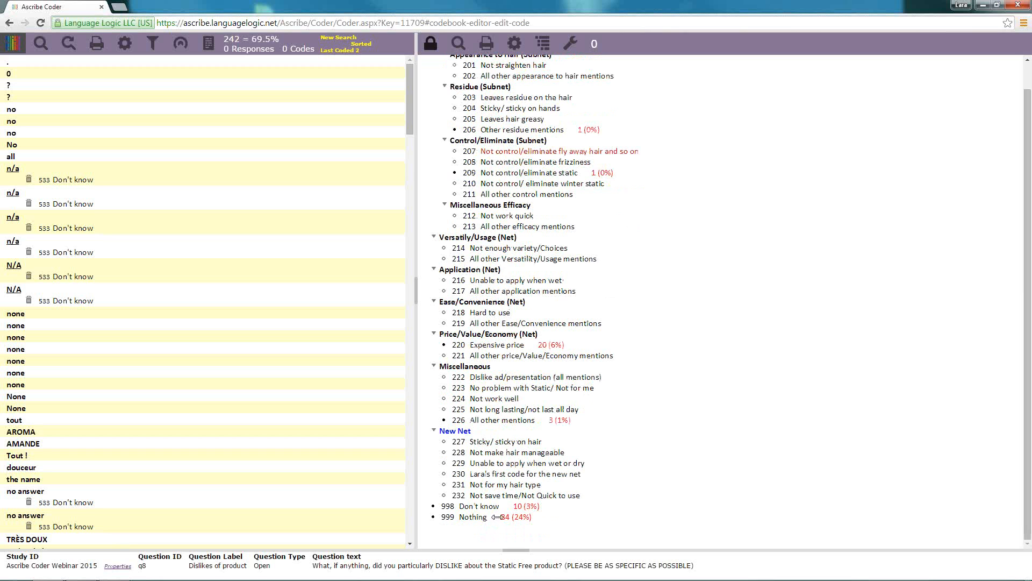
{"action": "right_click", "coordinate": [494, 516]}
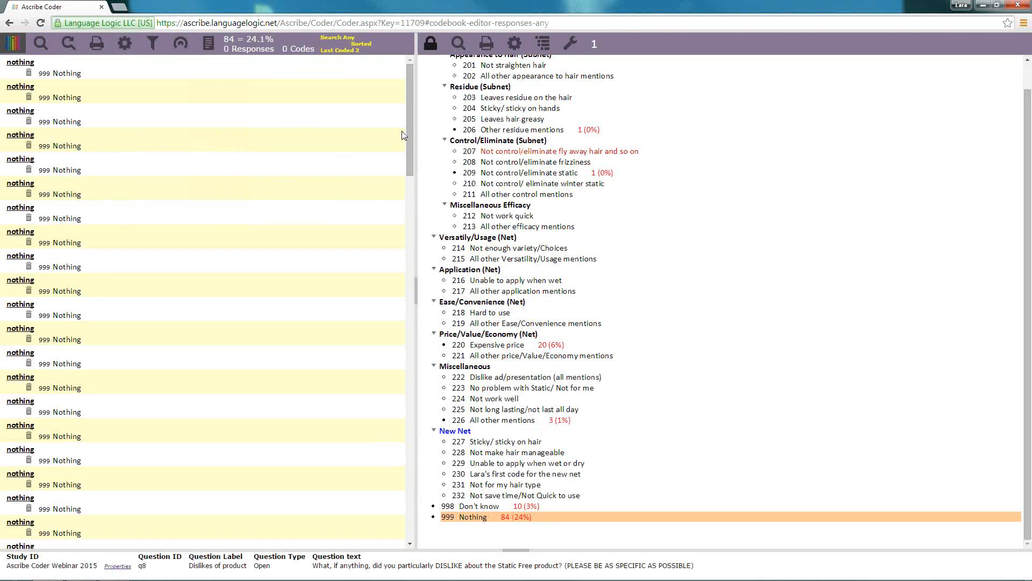
{"action": "left_click", "coordinate": [508, 505], "text": "ctrl"}
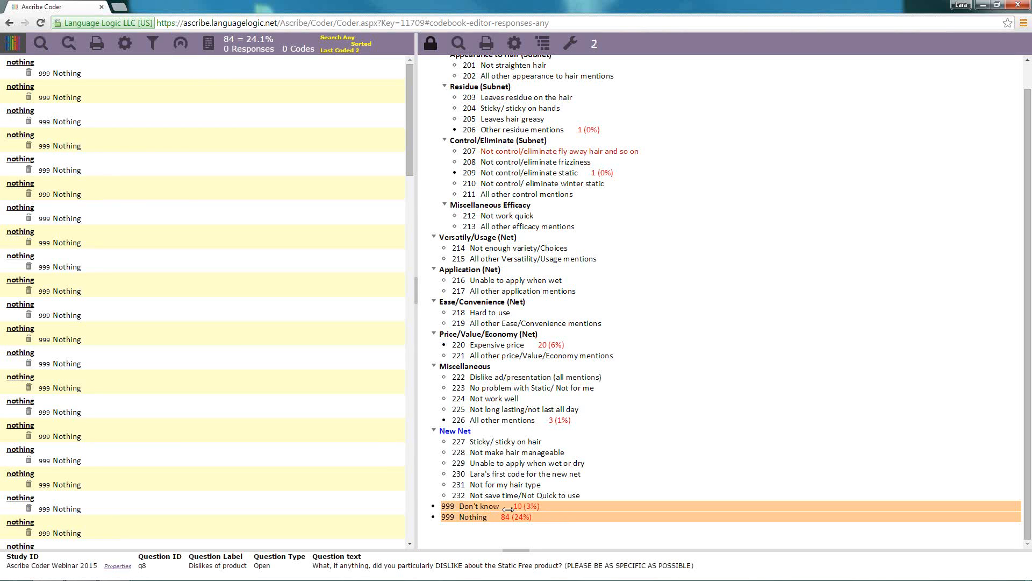
{"action": "right_click", "coordinate": [508, 505]}
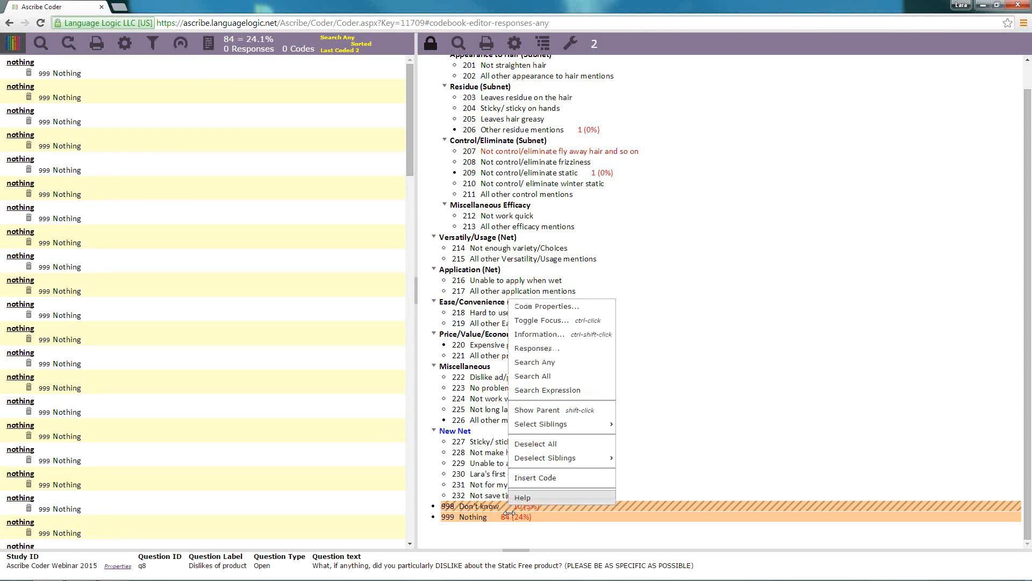
{"action": "left_click", "coordinate": [567, 364]}
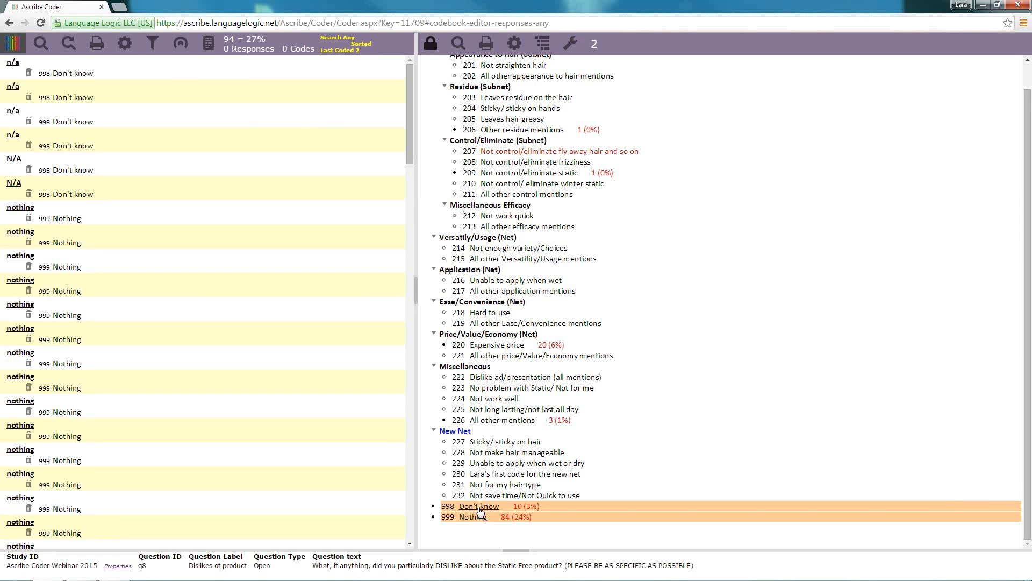
Add the Nothing code to the n/a responses coded Don't know, and search for responses carrying all of the two selected codes
{"action": "left_click_drag", "start_coordinate": [477, 508], "coordinate": [158, 225]}
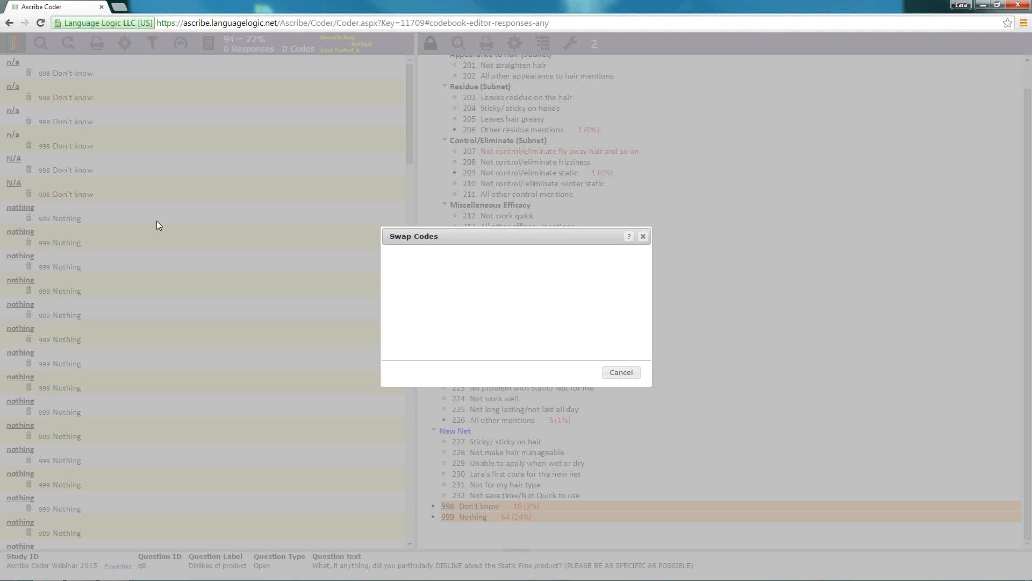
{"action": "left_click", "coordinate": [620, 372]}
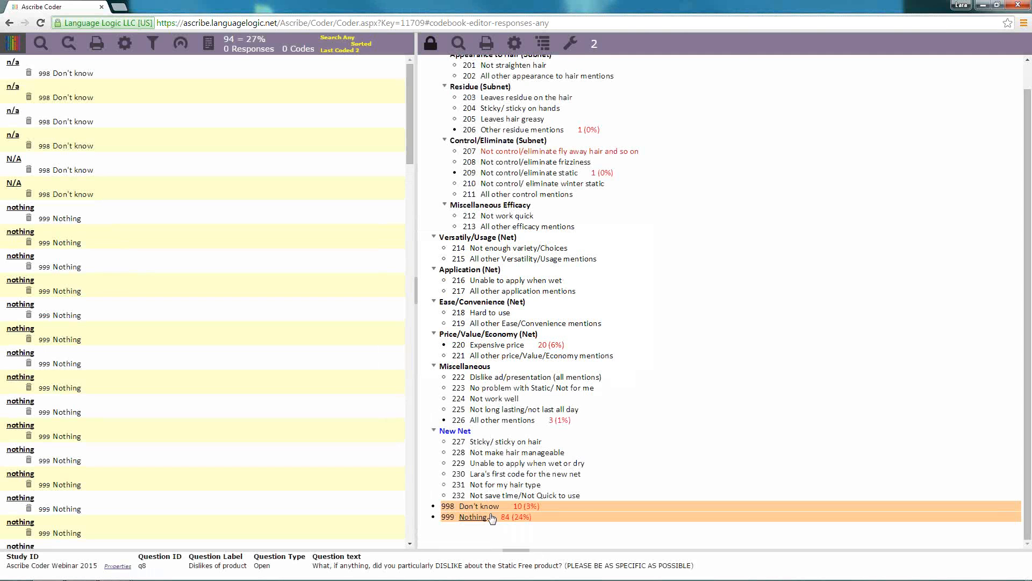
{"action": "left_click_drag", "start_coordinate": [483, 518], "coordinate": [148, 130]}
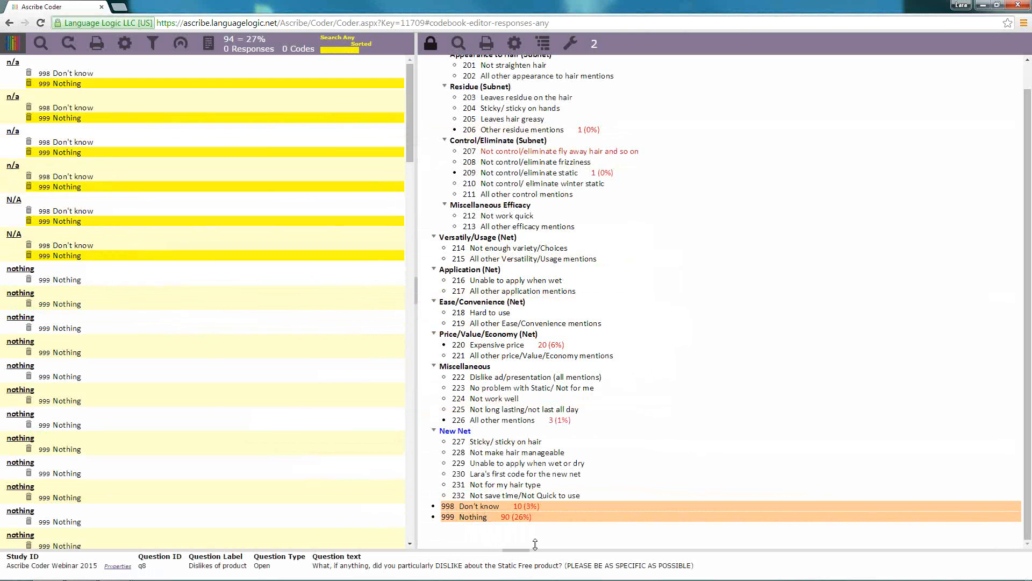
{"action": "right_click", "coordinate": [512, 506]}
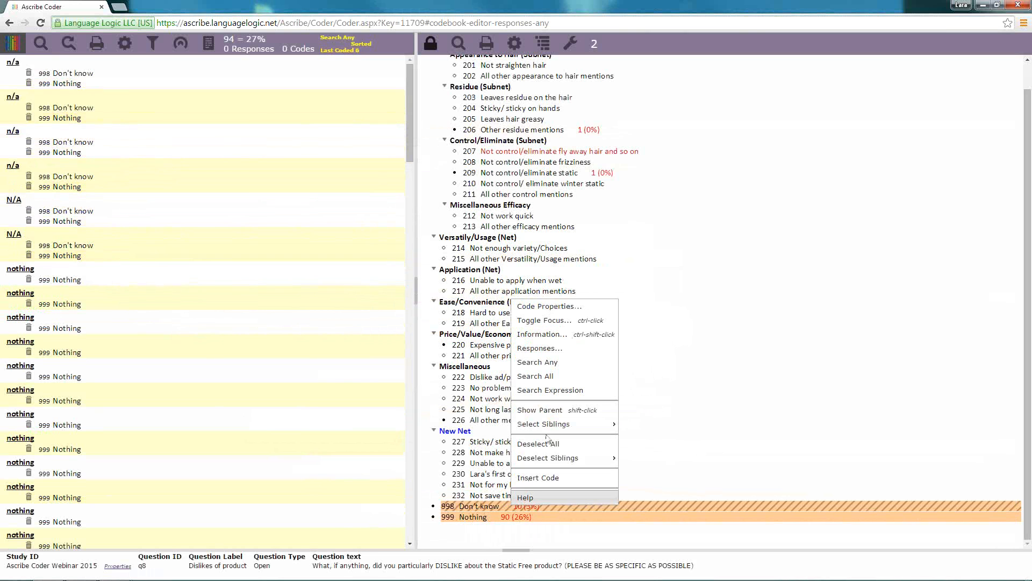
{"action": "left_click", "coordinate": [559, 377]}
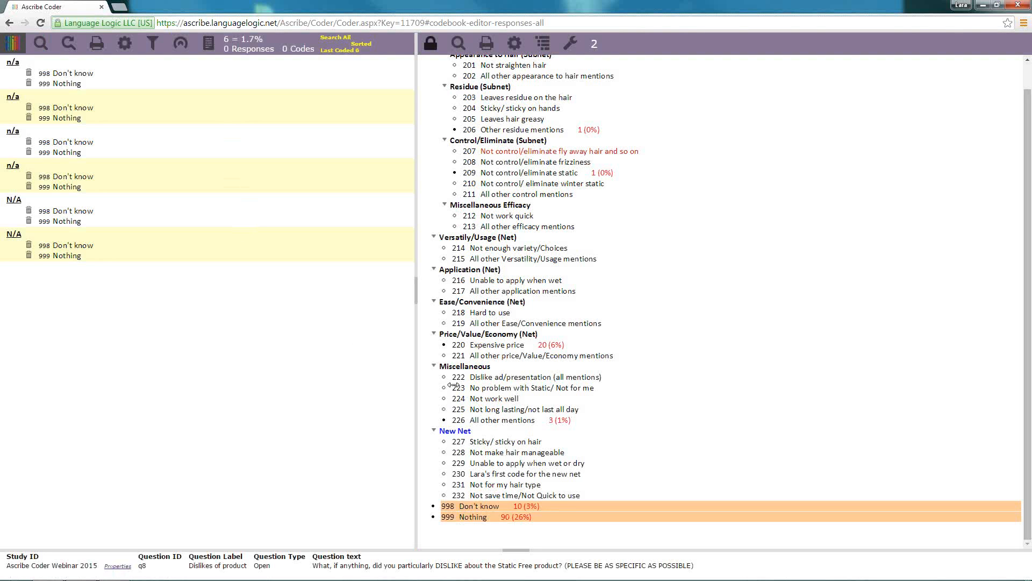
Clear the codebook selection and search the responses with the Nothing code's regular expression
{"action": "right_click", "coordinate": [508, 505]}
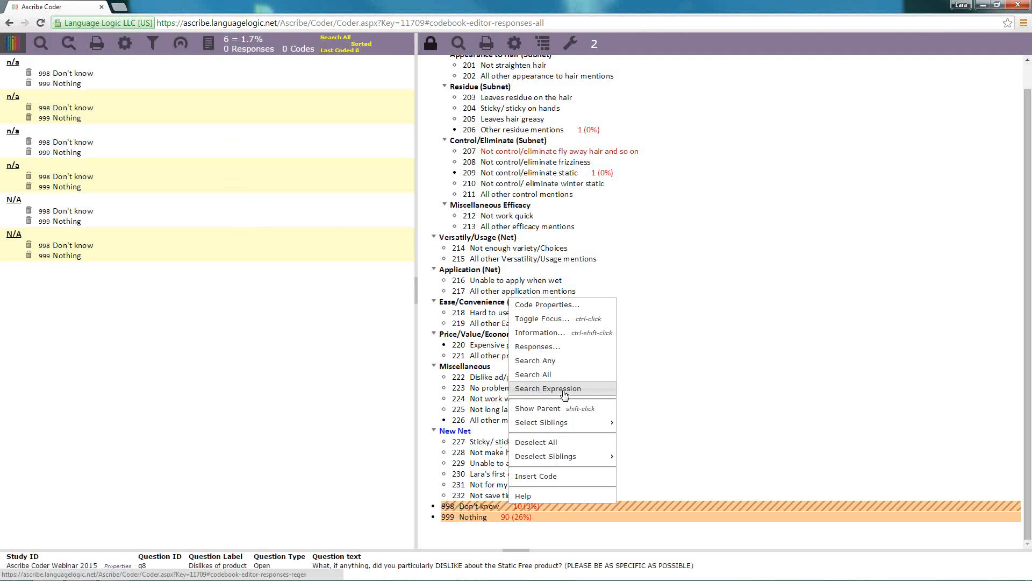
{"action": "left_click", "coordinate": [565, 518]}
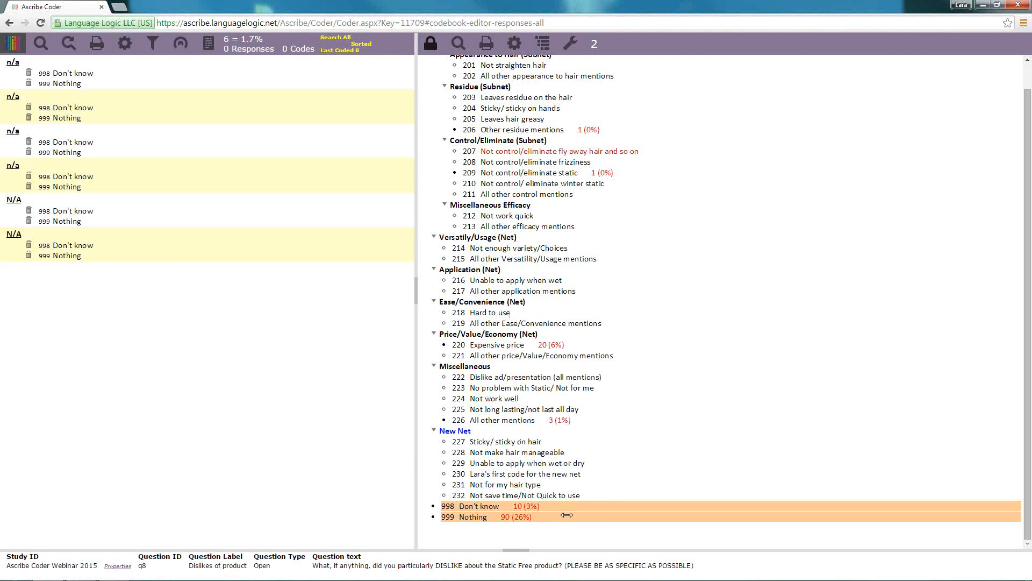
{"action": "left_click", "coordinate": [565, 518], "text": "ctrl"}
{"action": "right_click", "coordinate": [488, 519]}
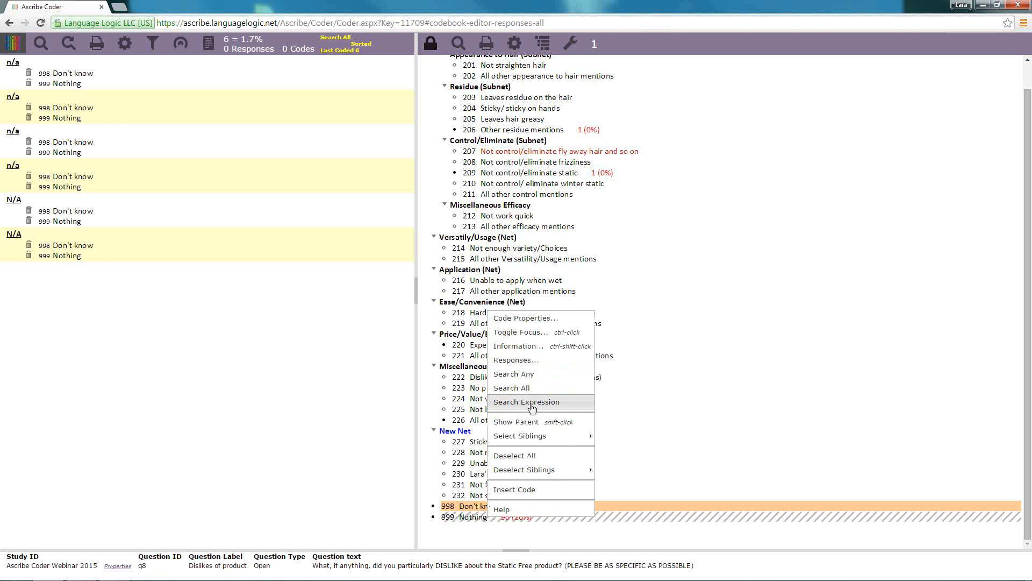
{"action": "left_click", "coordinate": [530, 403]}
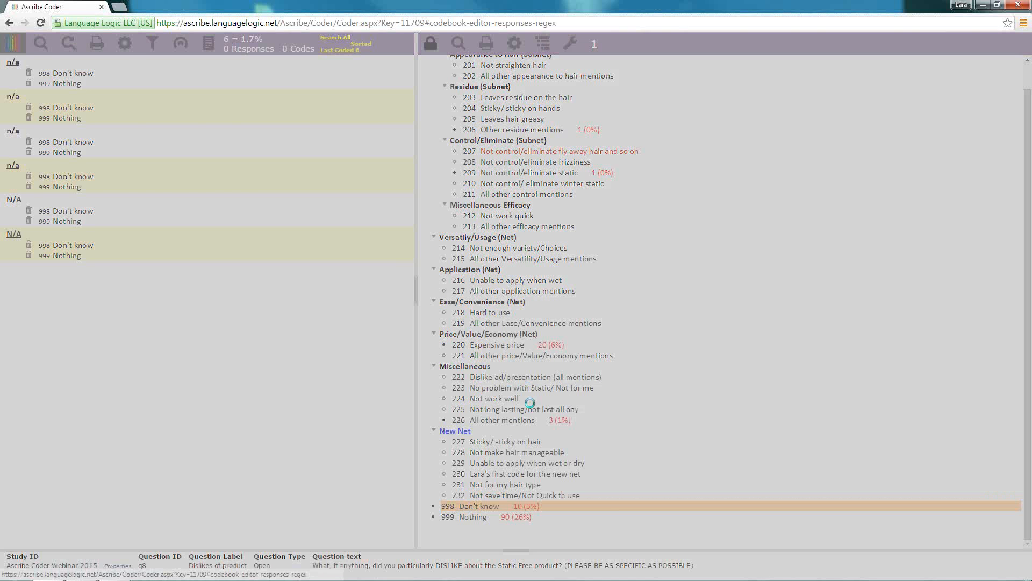
{"action": "left_click", "coordinate": [601, 507]}
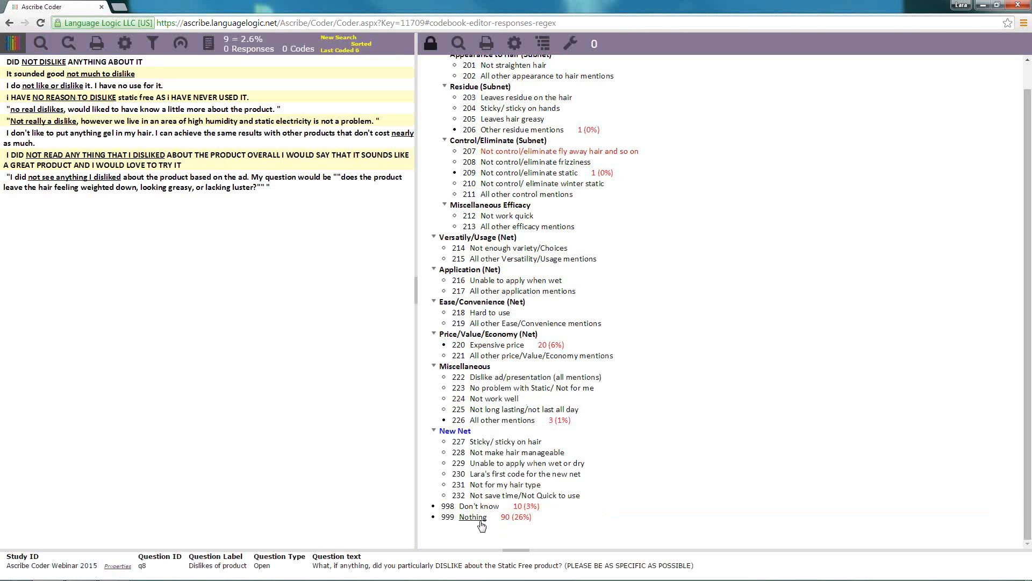
Examine the regular expression in the Nothing code's properties without changing it
{"action": "right_click", "coordinate": [481, 523]}
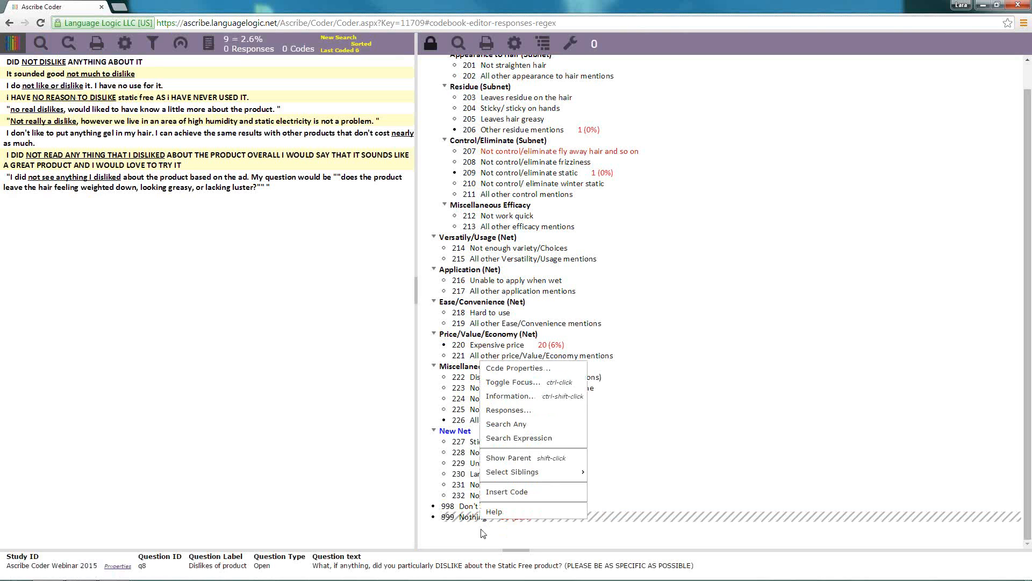
{"action": "left_click", "coordinate": [481, 529]}
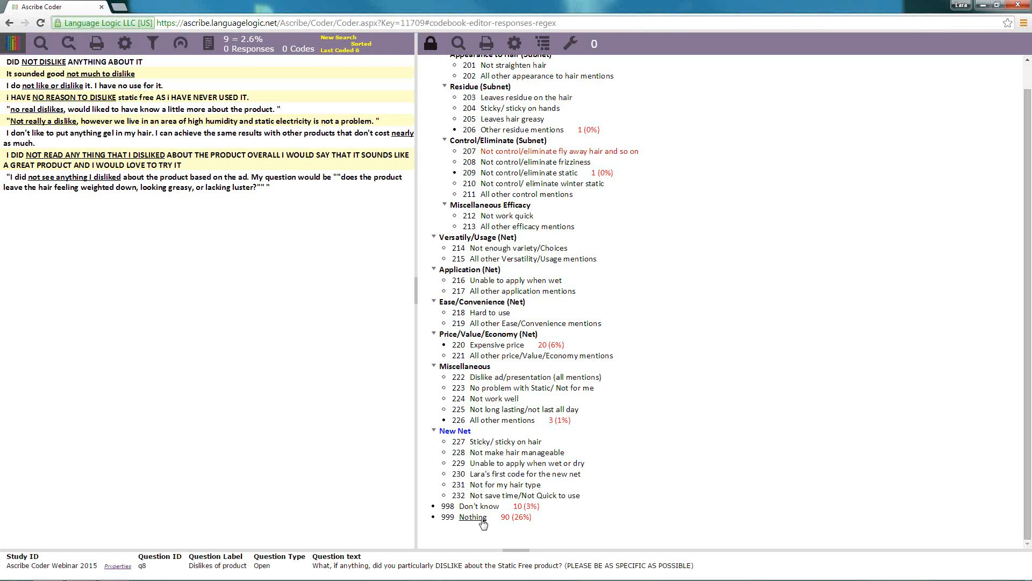
{"action": "right_click", "coordinate": [483, 524]}
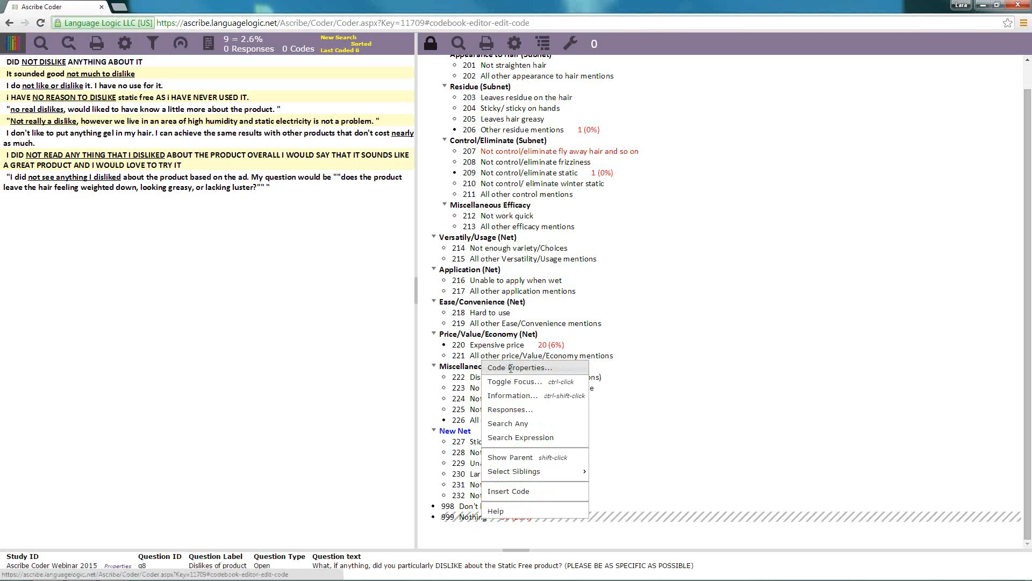
{"action": "left_click", "coordinate": [511, 369]}
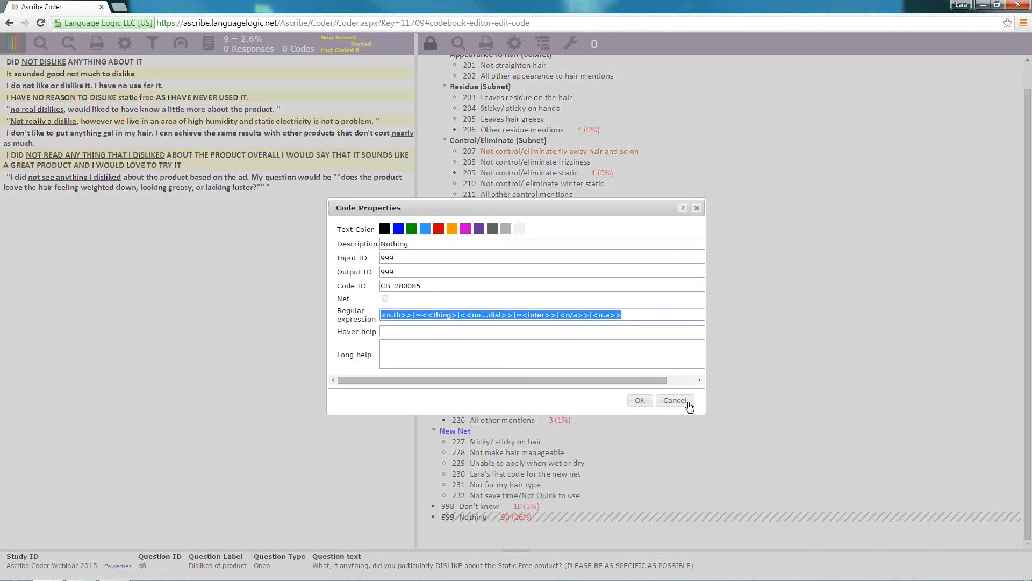
{"action": "left_click", "coordinate": [684, 401]}
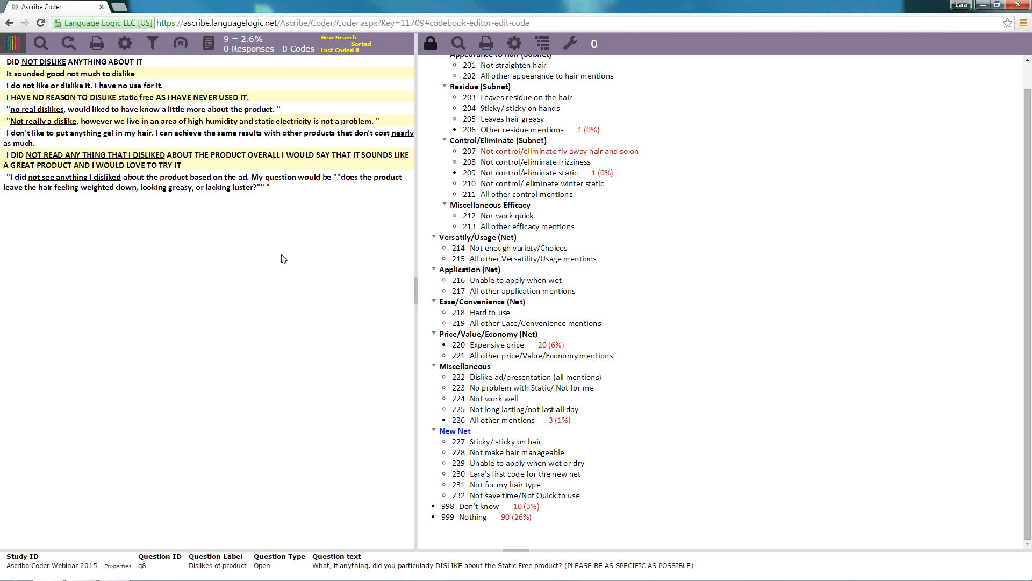
Review the available scopes and file formats for printing the responses
{"action": "left_click", "coordinate": [93, 50]}
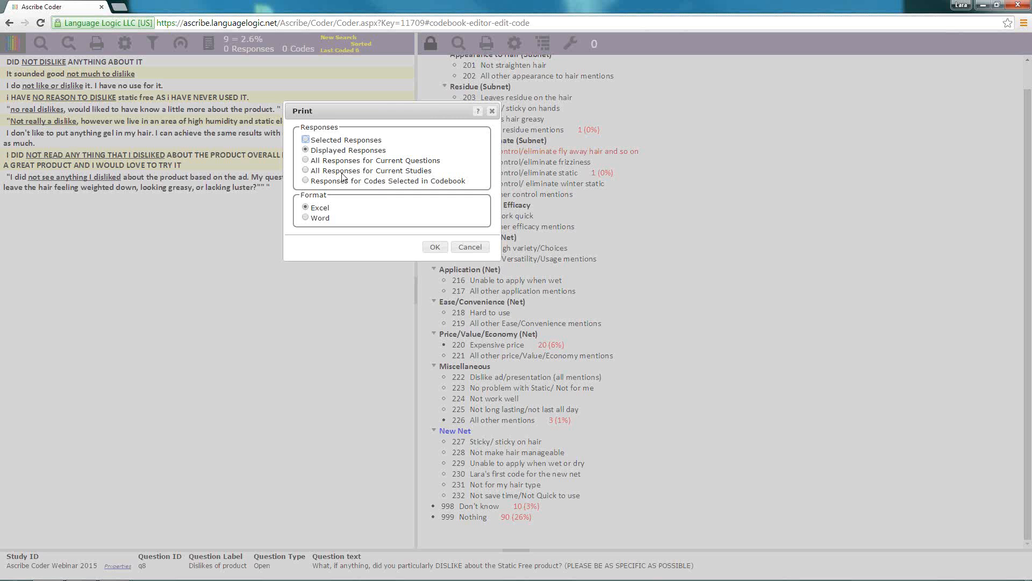
{"action": "left_click", "coordinate": [480, 250]}
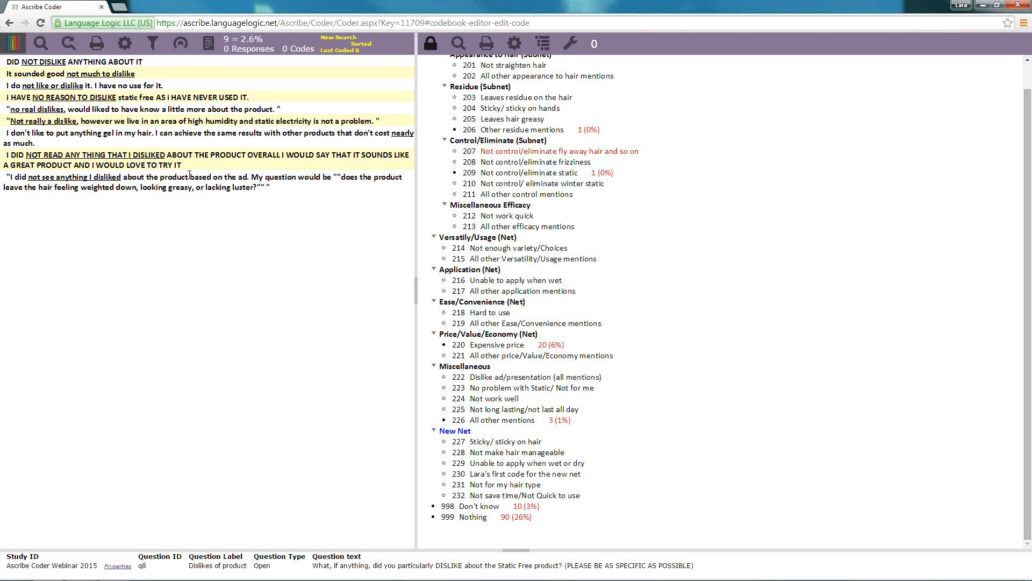
Configure the responses display to show the Study ID, Question ID and Respondent ID
{"action": "left_click", "coordinate": [128, 48]}
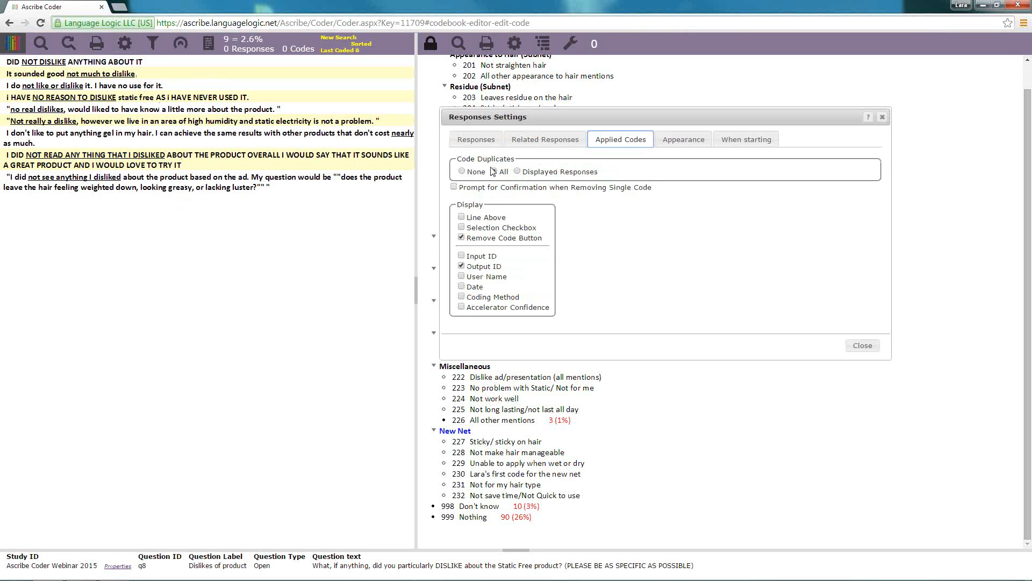
{"action": "left_click", "coordinate": [476, 141]}
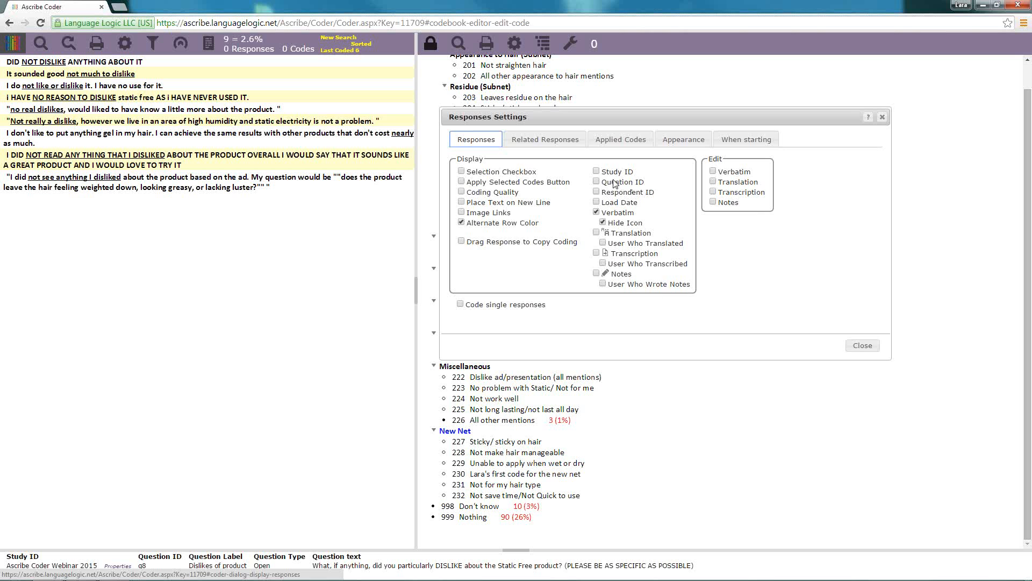
{"action": "left_click", "coordinate": [597, 172]}
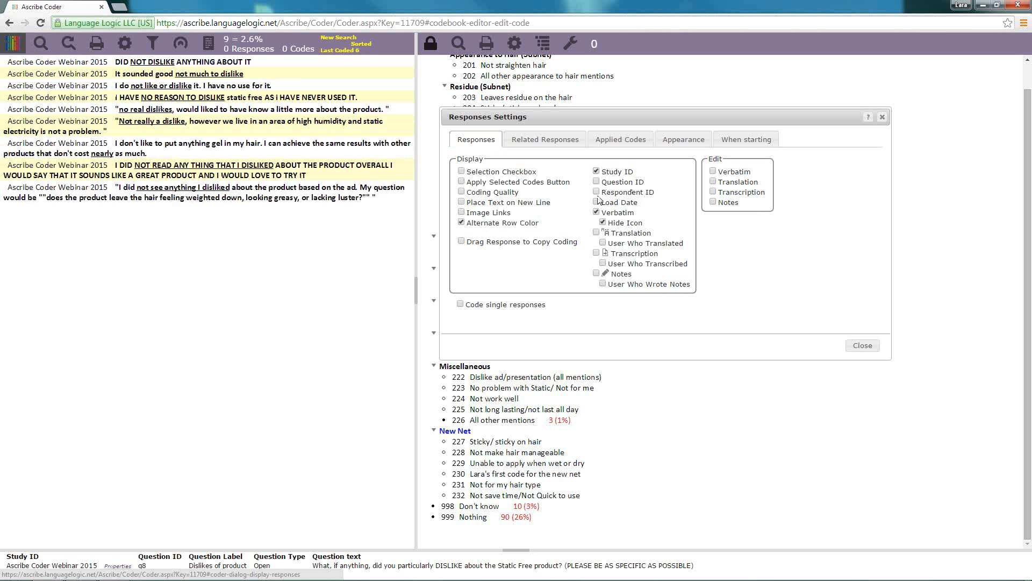
{"action": "left_click", "coordinate": [597, 181]}
{"action": "left_click", "coordinate": [597, 192]}
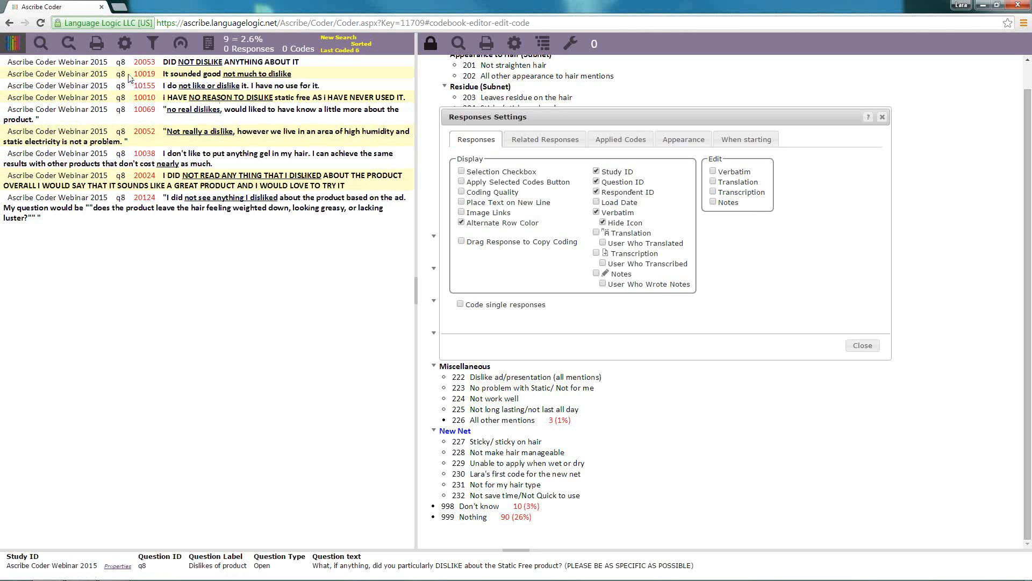
Print the displayed responses to Excel format and open the exported workbook, dismissing the missing add-in message
{"action": "left_click", "coordinate": [95, 45]}
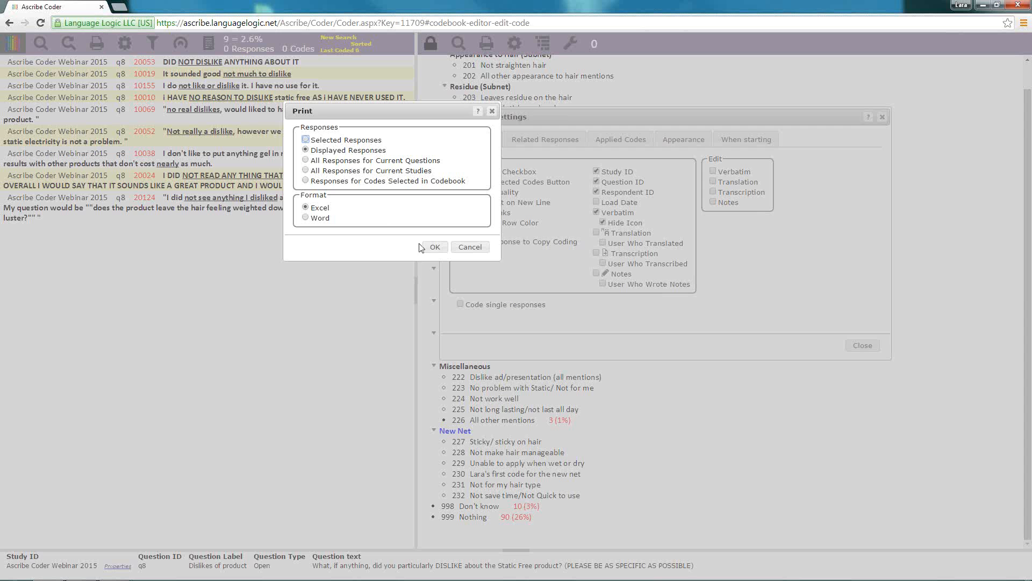
{"action": "left_click", "coordinate": [435, 249]}
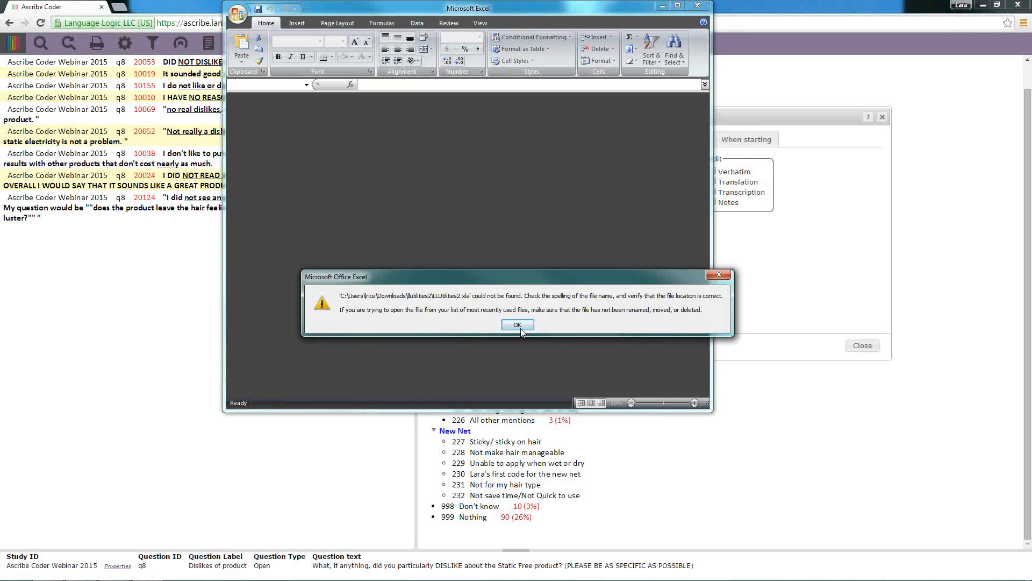
{"action": "left_click", "coordinate": [521, 329]}
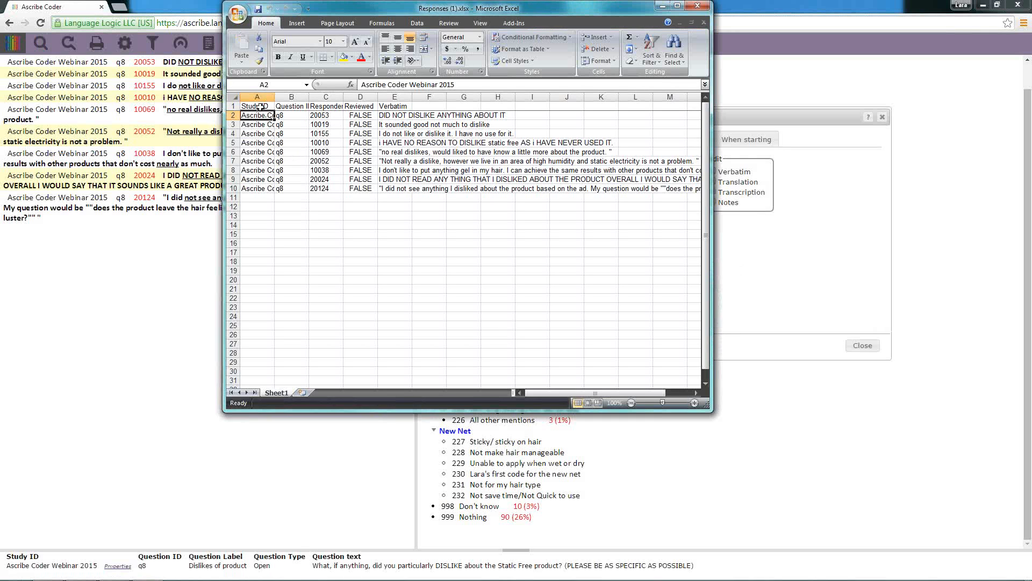
Check the ID columns in the exported Excel sheet and delete the Reviewed column
{"action": "left_click", "coordinate": [263, 95]}
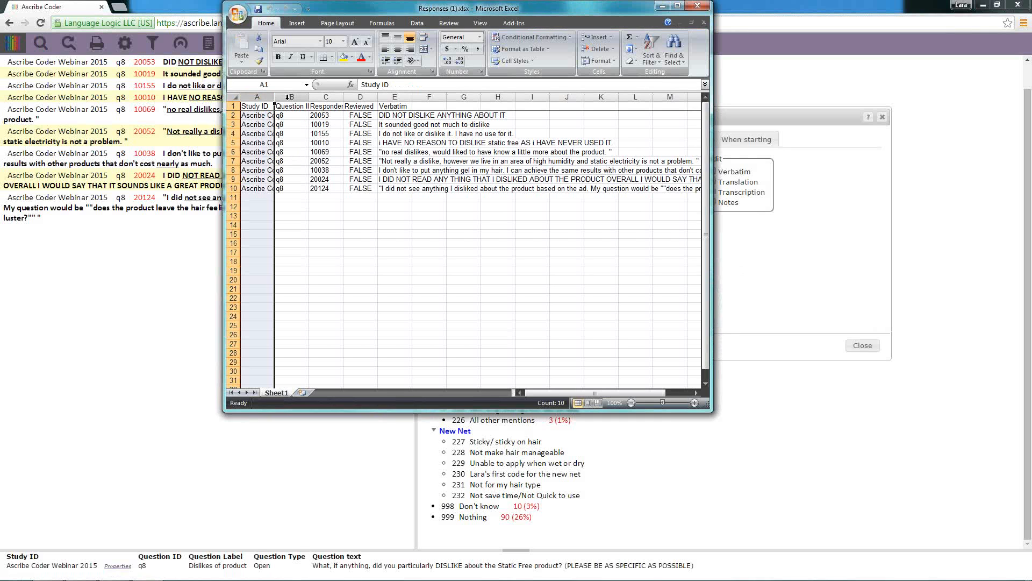
{"action": "left_click", "coordinate": [291, 97]}
{"action": "left_click", "coordinate": [326, 97]}
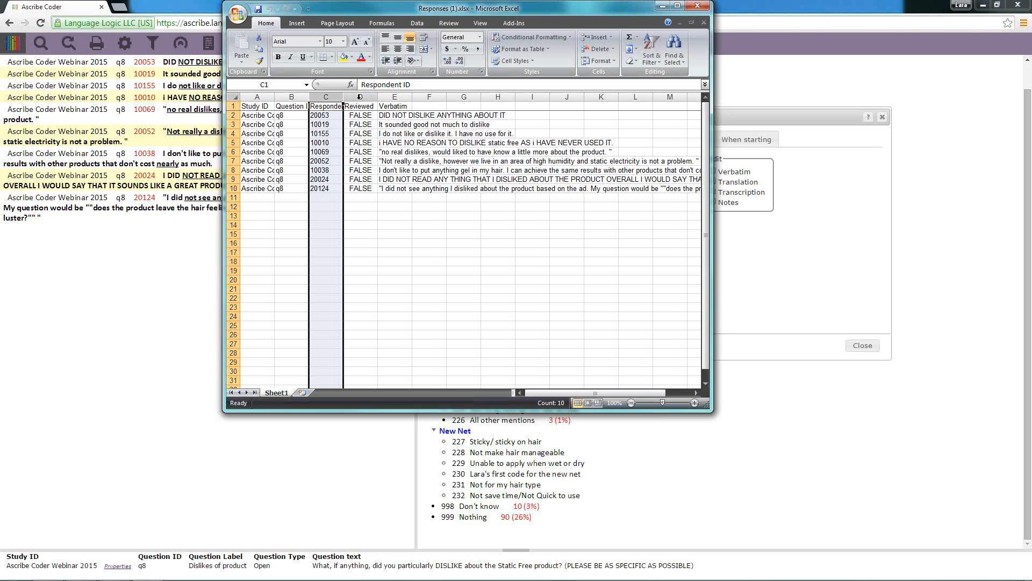
{"action": "left_click", "coordinate": [360, 97]}
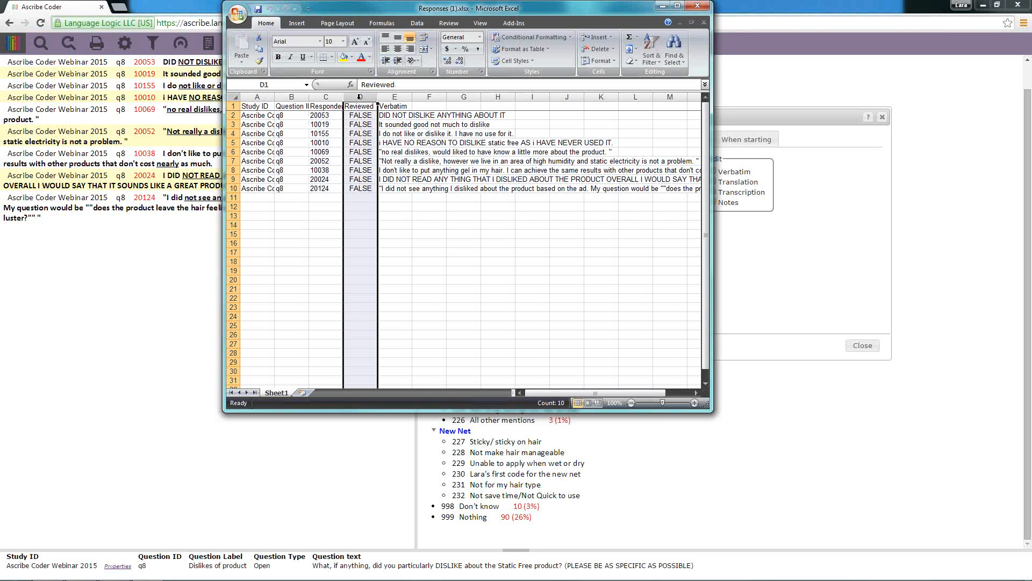
{"action": "right_click", "coordinate": [359, 97]}
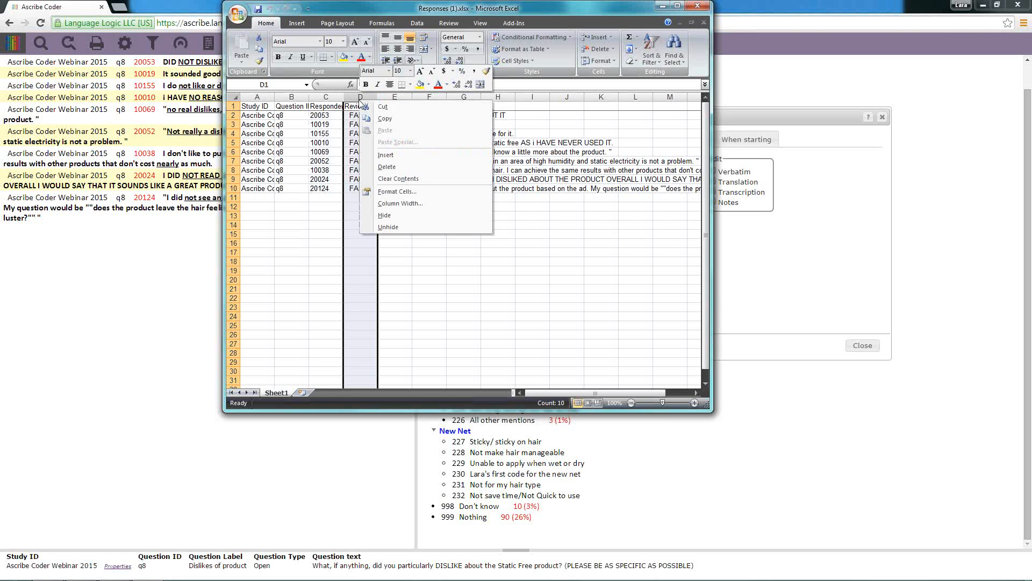
{"action": "left_click", "coordinate": [395, 166]}
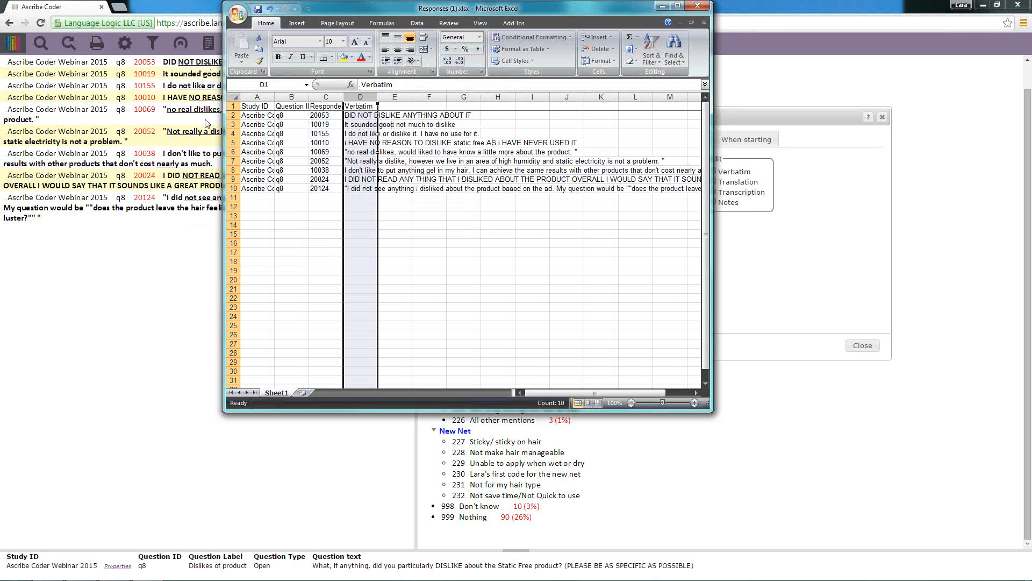
{"action": "left_click", "coordinate": [395, 96]}
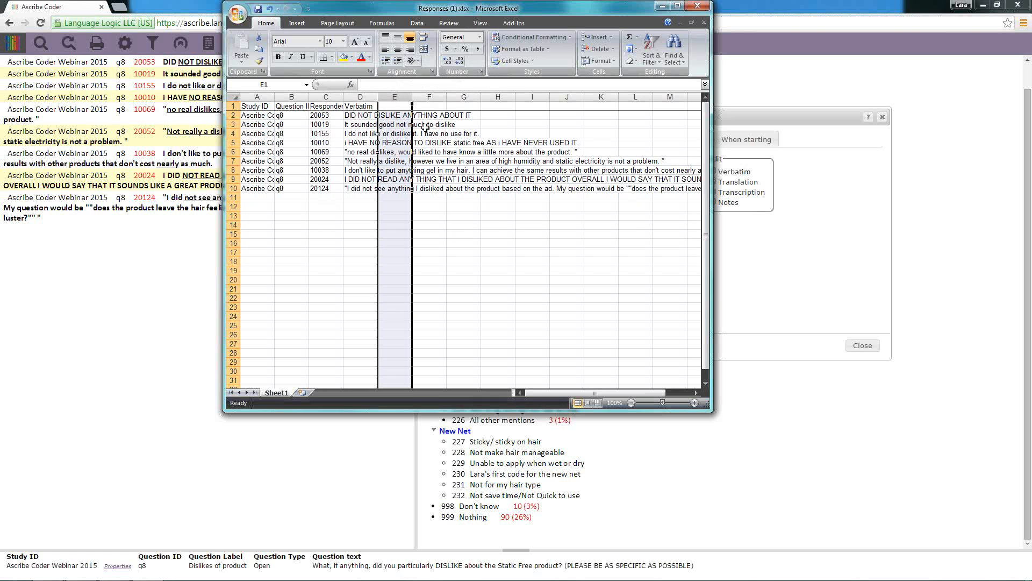
Close the exported workbook without saving and hide the Study ID, Question ID and Respondent ID in the responses display
{"action": "left_click", "coordinate": [705, 6]}
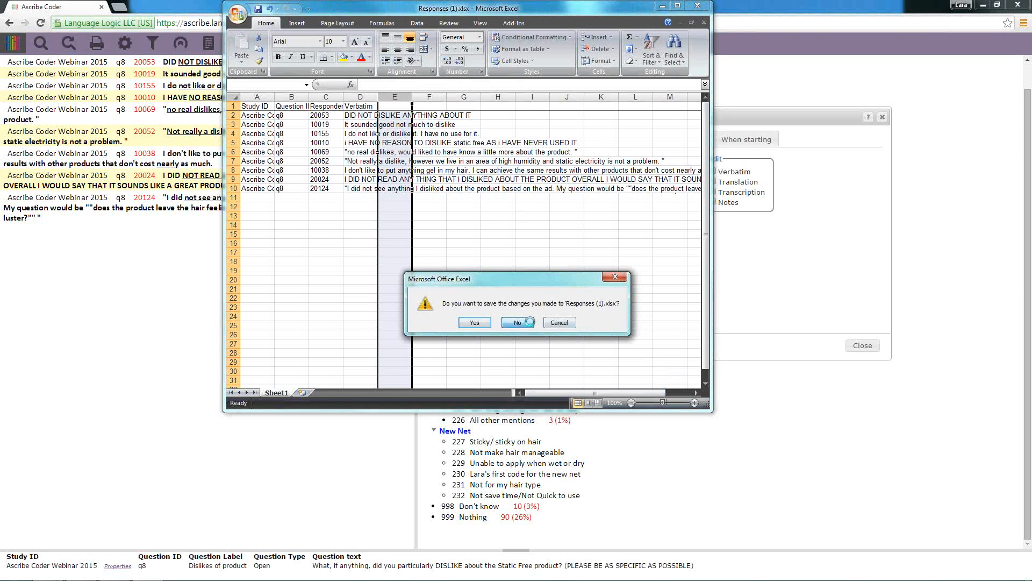
{"action": "left_click", "coordinate": [517, 322]}
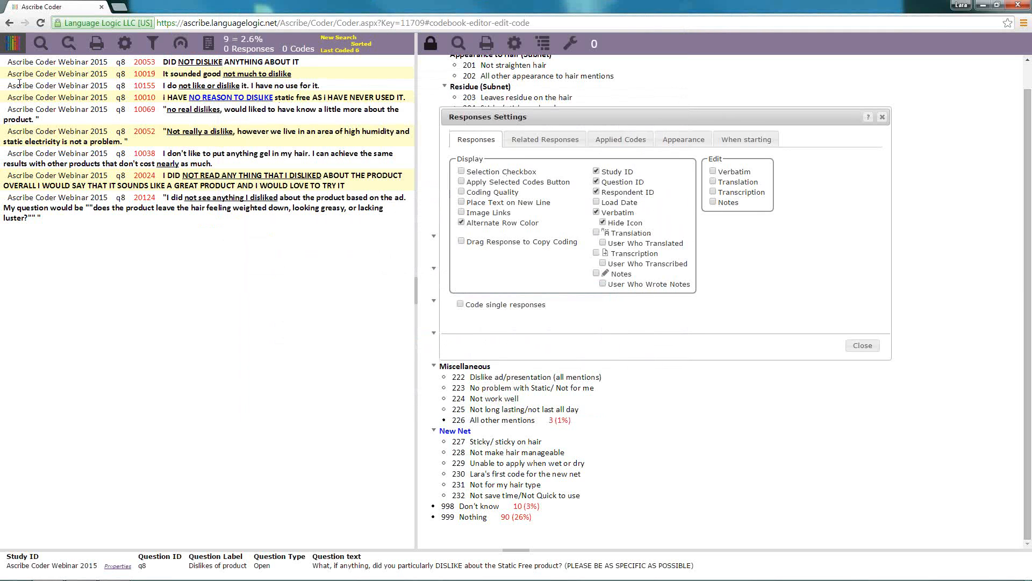
{"action": "left_click", "coordinate": [596, 170]}
{"action": "left_click", "coordinate": [596, 181]}
{"action": "left_click", "coordinate": [596, 192]}
{"action": "left_click", "coordinate": [863, 346]}
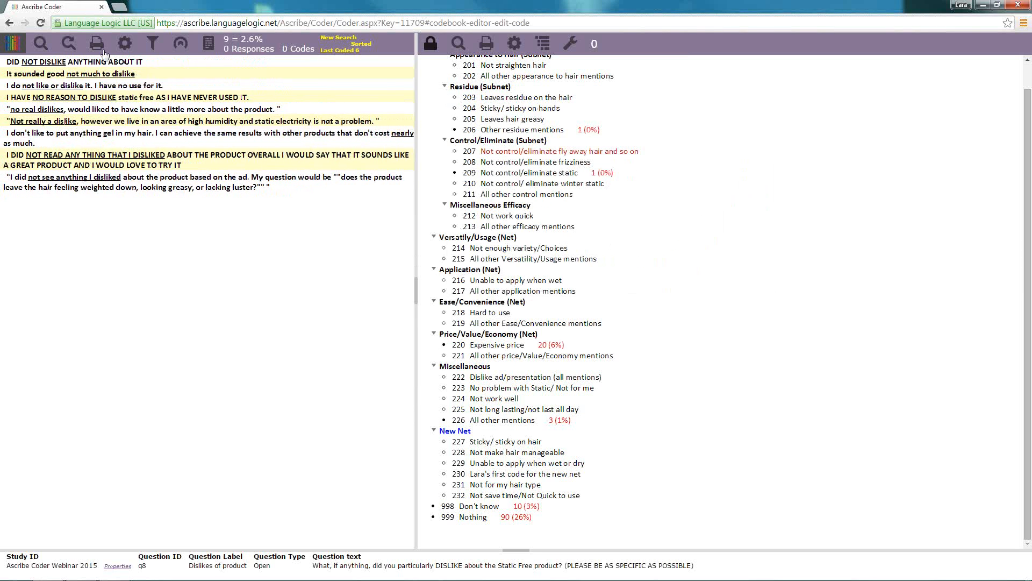
Review the response filters for translation, coding method and closed questions, leaving all of them unset
{"action": "left_click", "coordinate": [154, 50]}
{"action": "left_click", "coordinate": [40, 146]}
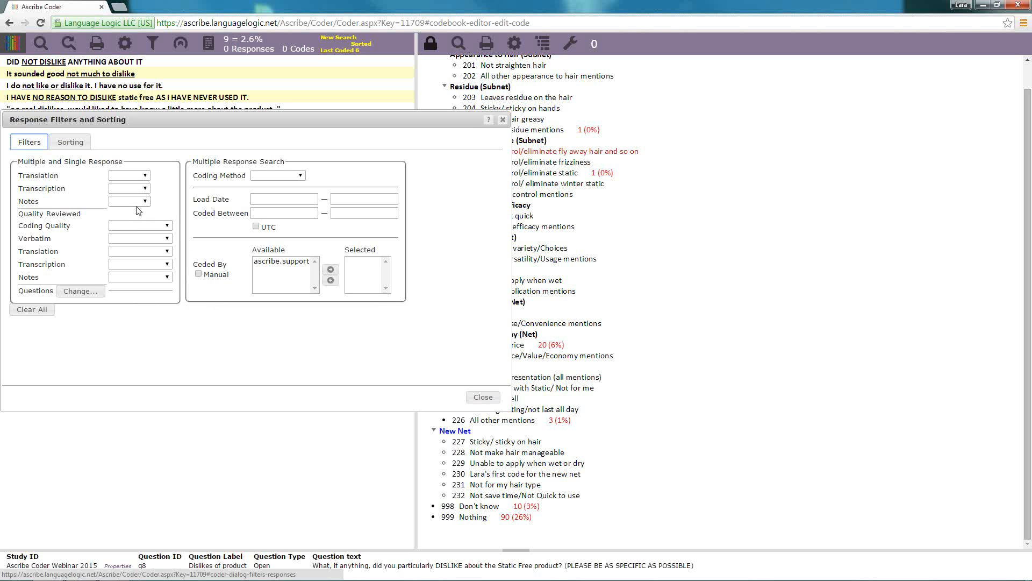
{"action": "left_click", "coordinate": [146, 175]}
{"action": "left_click", "coordinate": [149, 181]}
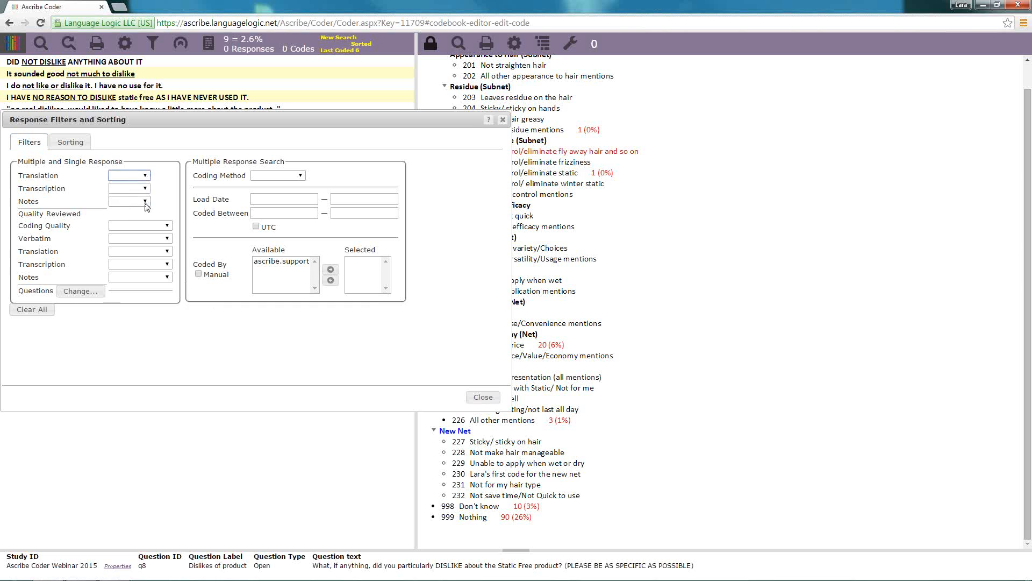
{"action": "left_click", "coordinate": [299, 175]}
{"action": "left_click", "coordinate": [300, 177]}
{"action": "left_click", "coordinate": [86, 296]}
{"action": "left_click", "coordinate": [81, 292]}
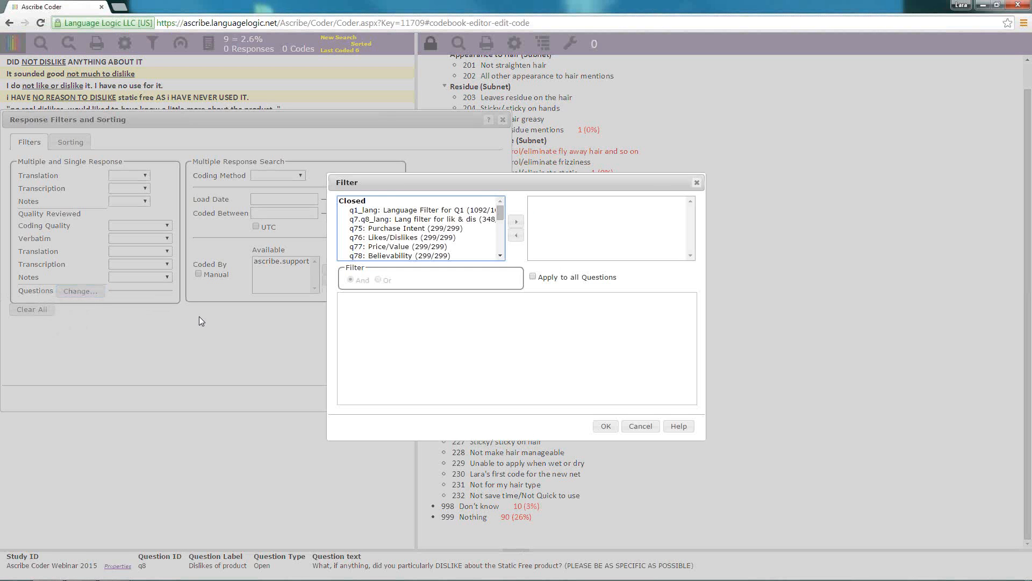
{"action": "mouse_move", "coordinate": [500, 212]}
{"action": "left_mouse_down"}
{"action": "mouse_move", "coordinate": [500, 227]}
{"action": "mouse_move", "coordinate": [500, 211]}
{"action": "left_mouse_up"}
{"action": "left_click", "coordinate": [652, 430]}
{"action": "left_click", "coordinate": [494, 401]}
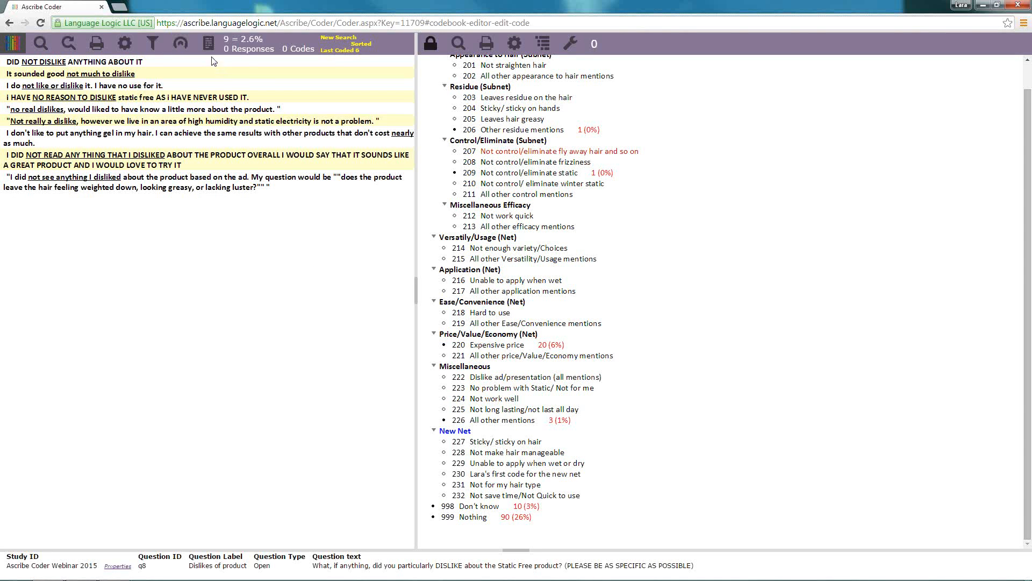
Check the word list options and display the responses containing the word "static" from the word list
{"action": "left_click", "coordinate": [209, 43]}
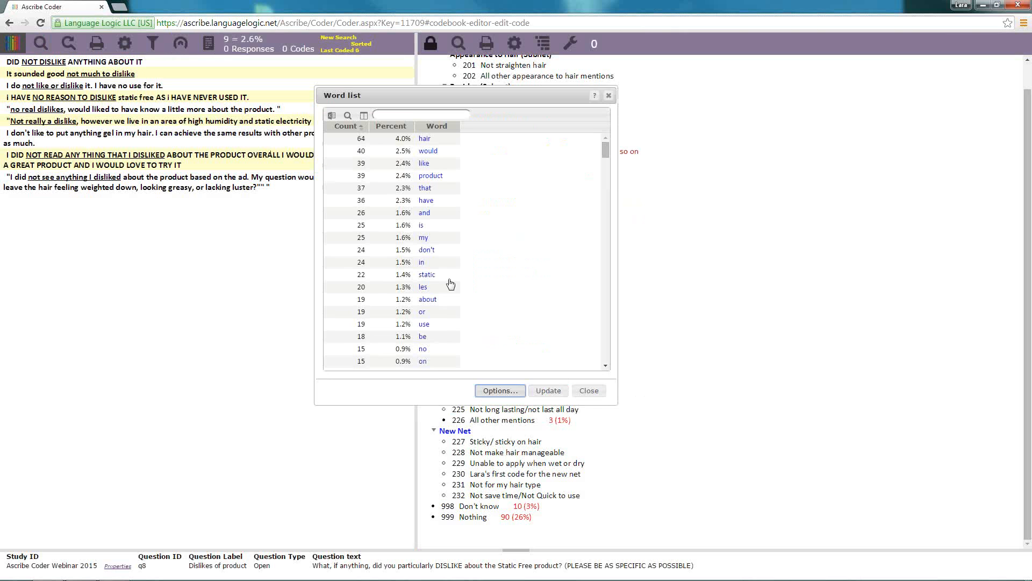
{"action": "left_click", "coordinate": [500, 391]}
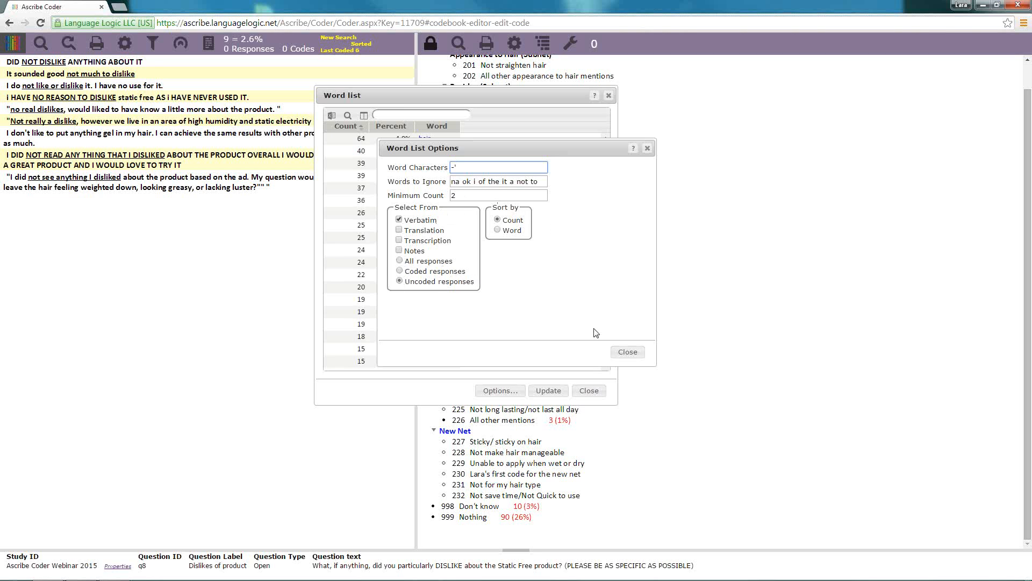
{"action": "left_click", "coordinate": [618, 354]}
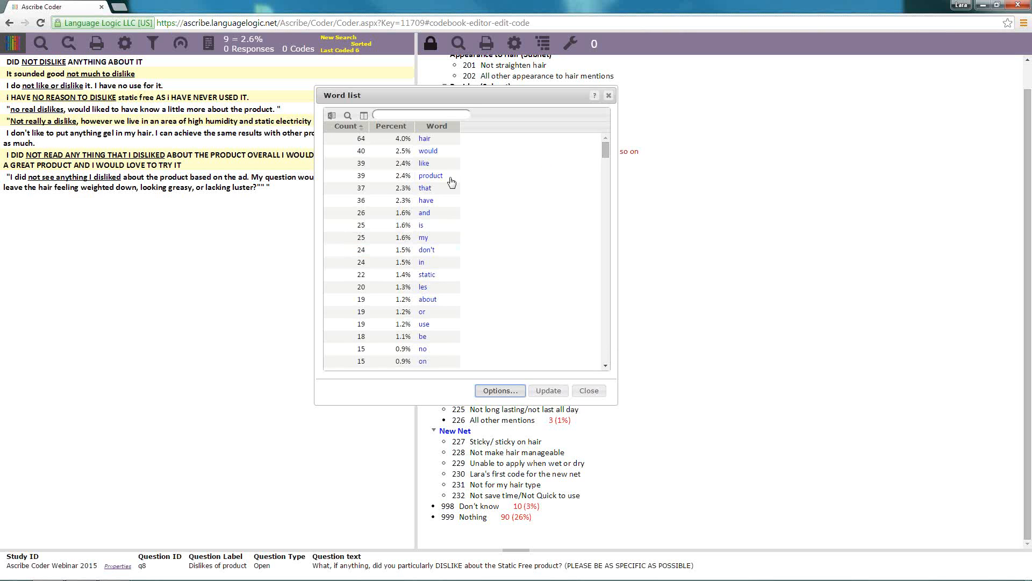
{"action": "left_click", "coordinate": [427, 275]}
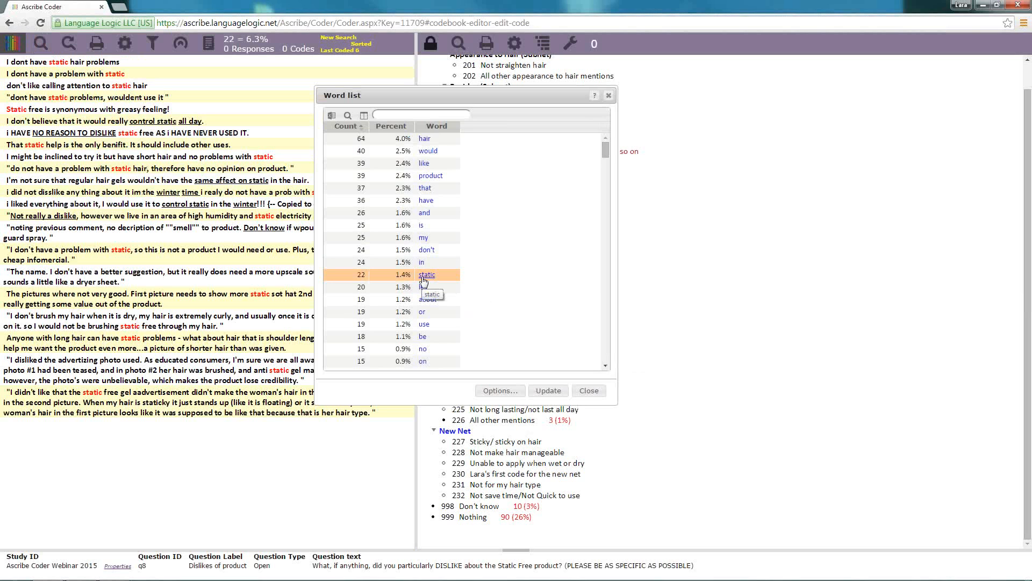
{"action": "left_click", "coordinate": [589, 391]}
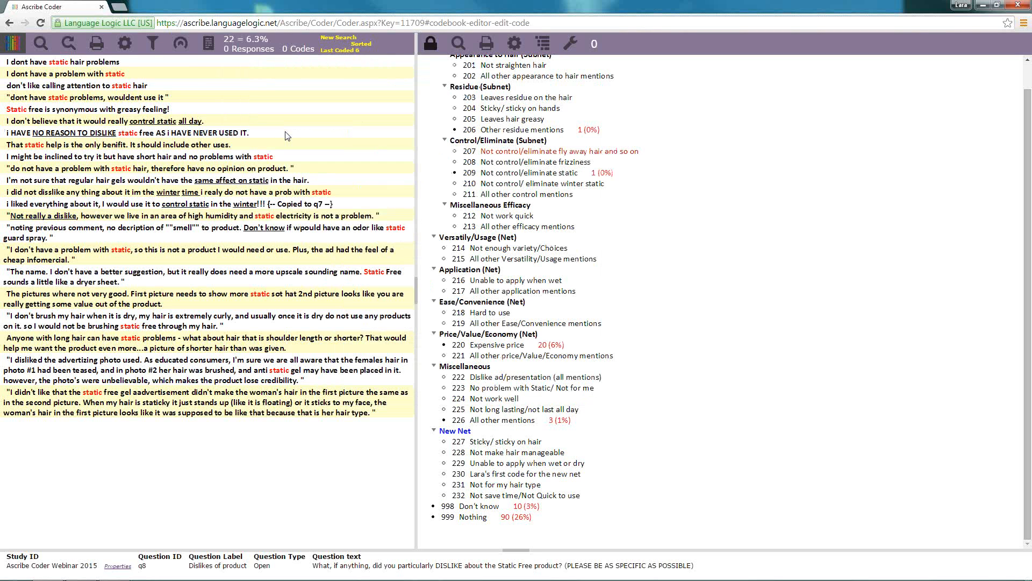
Review the file formats available for printing the codebook without printing it
{"action": "left_click", "coordinate": [486, 44]}
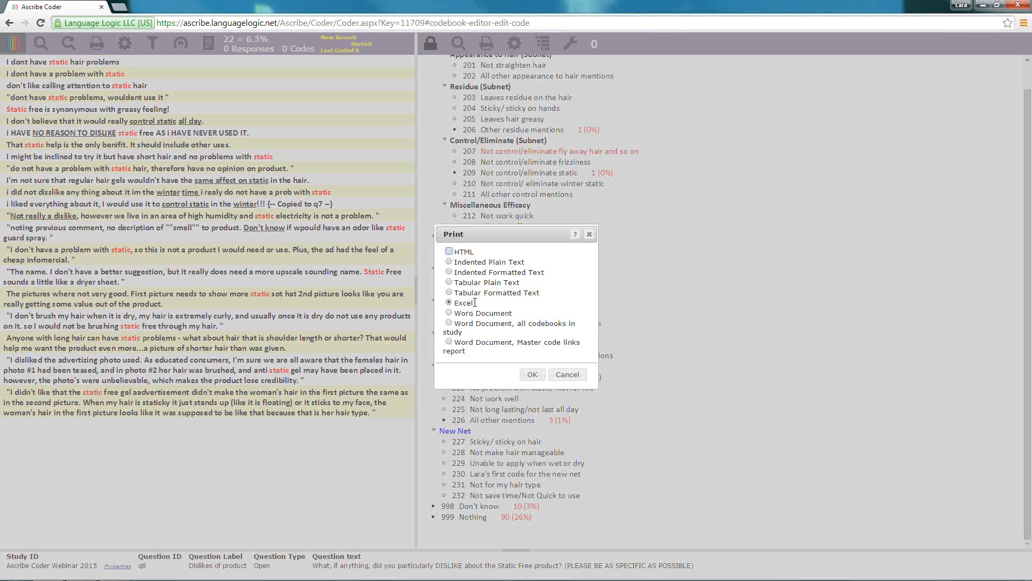
{"action": "left_click", "coordinate": [567, 374]}
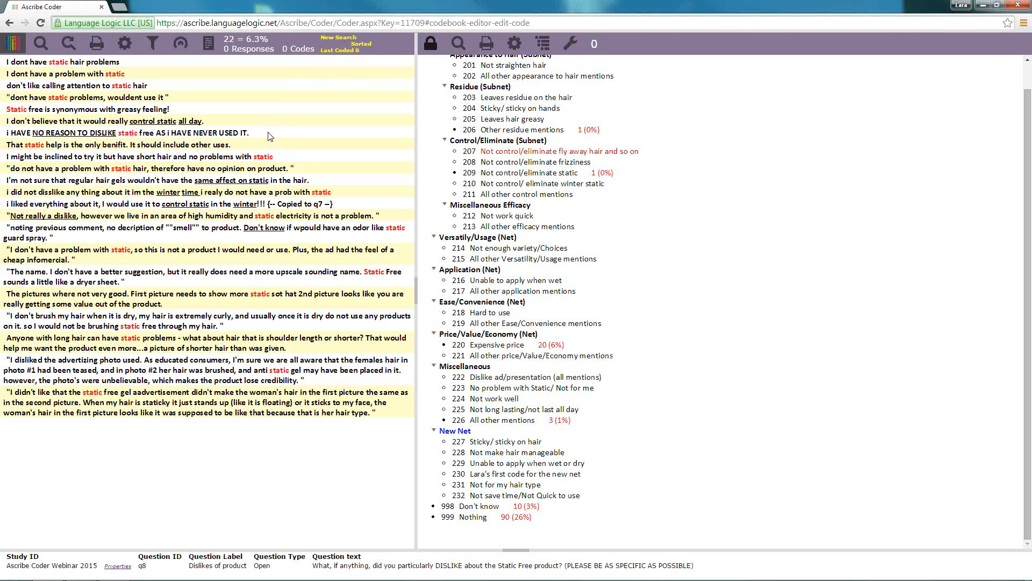
Hide the Print, Filters and Sorting, Sources, Word list and Search Settings items from the responses toolbar
{"action": "left_click", "coordinate": [126, 52]}
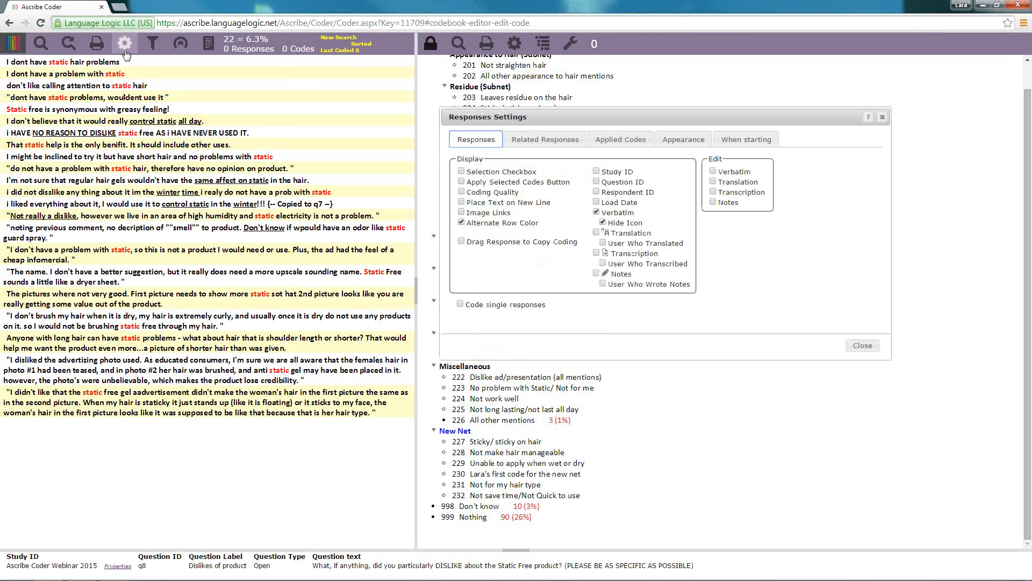
{"action": "left_click", "coordinate": [675, 141]}
{"action": "left_click", "coordinate": [735, 171]}
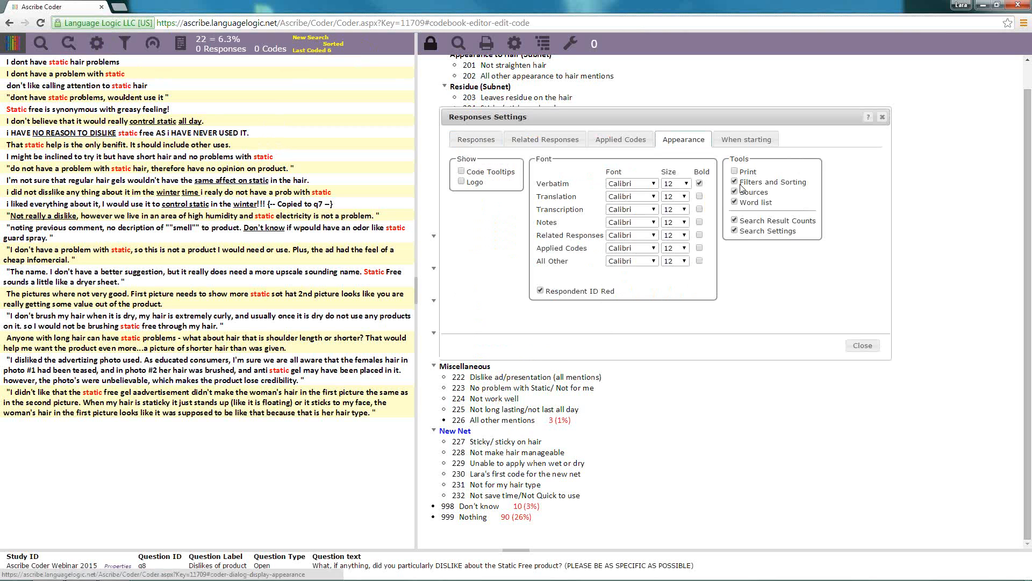
{"action": "left_click", "coordinate": [735, 181]}
{"action": "left_click", "coordinate": [735, 192]}
{"action": "left_click", "coordinate": [735, 203]}
{"action": "left_click", "coordinate": [734, 231]}
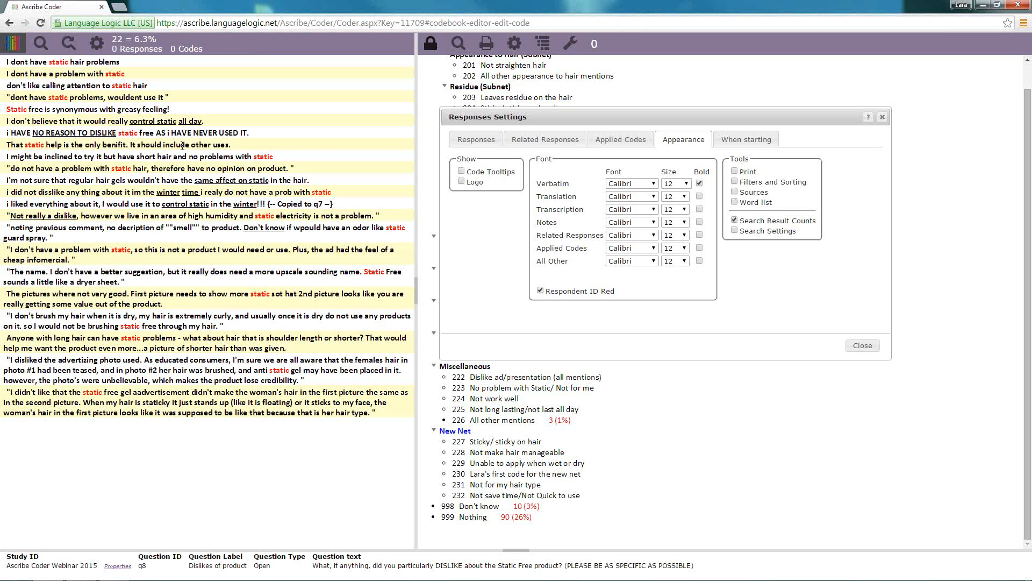
{"action": "left_click", "coordinate": [863, 345]}
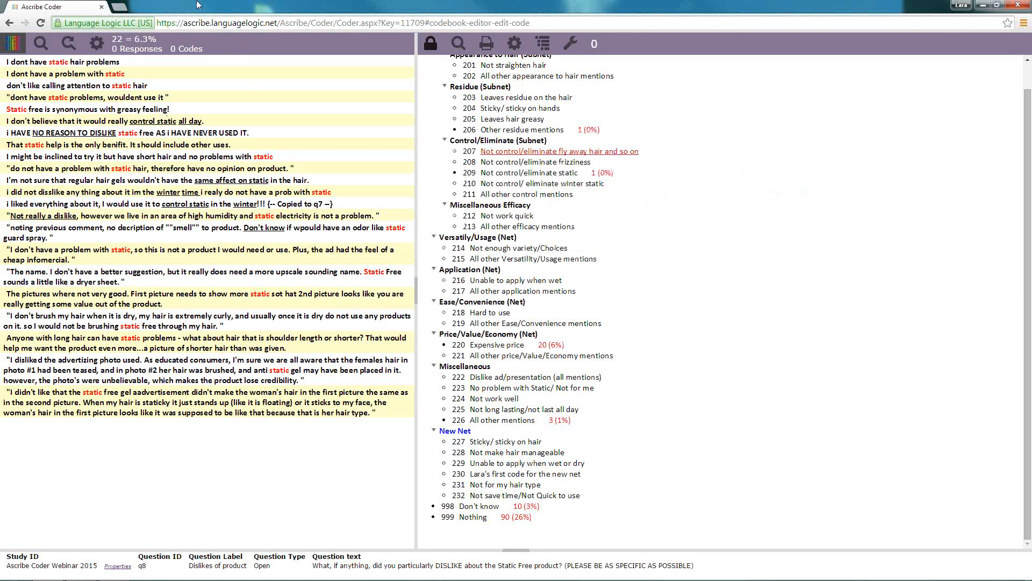
Examine the main menu's Tools entries for the hidden Print, Filters and Sorting, Sources and Word list tools
{"action": "left_click", "coordinate": [16, 47]}
{"action": "mouse_move", "coordinate": [45, 104]}
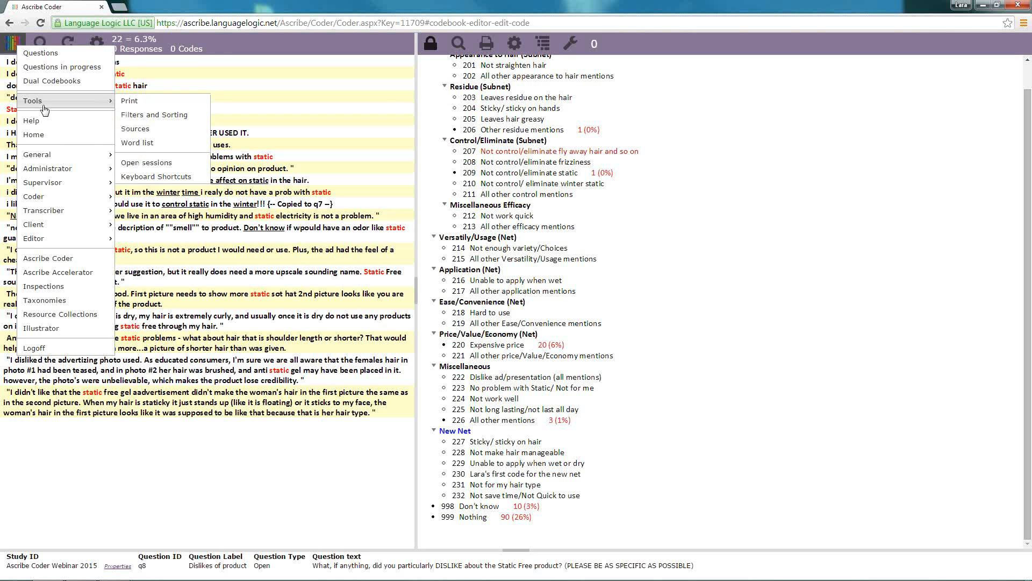
{"action": "left_click", "coordinate": [150, 106]}
{"action": "left_click", "coordinate": [469, 247]}
{"action": "left_click", "coordinate": [13, 43]}
{"action": "mouse_move", "coordinate": [104, 102]}
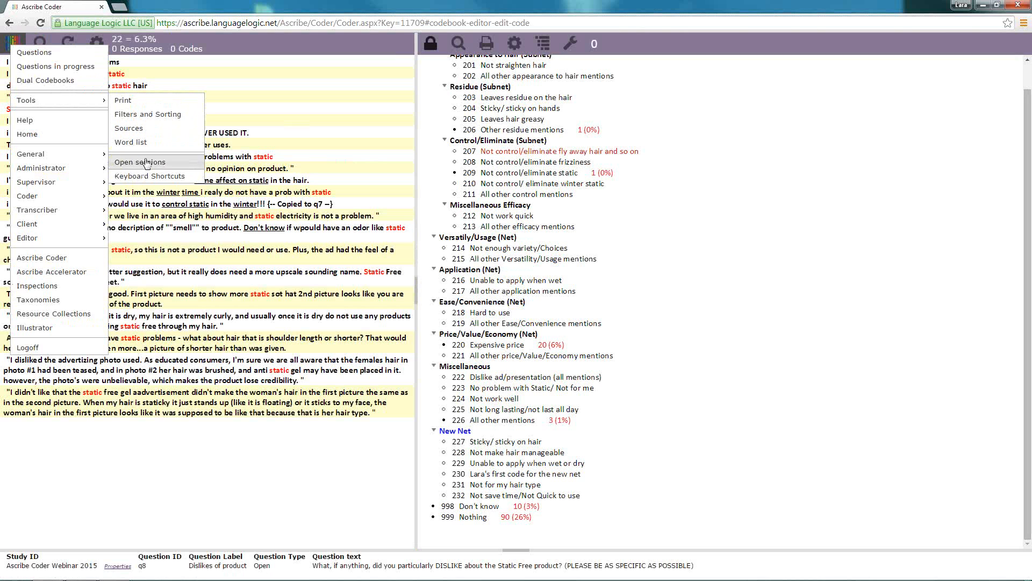
{"action": "left_click", "coordinate": [290, 96]}
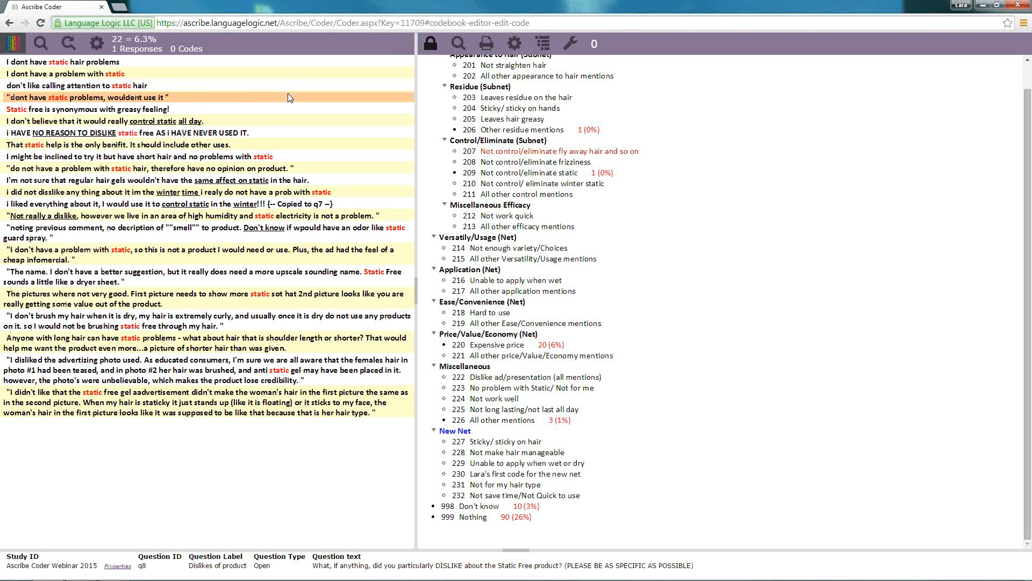
{"action": "left_click", "coordinate": [244, 98]}
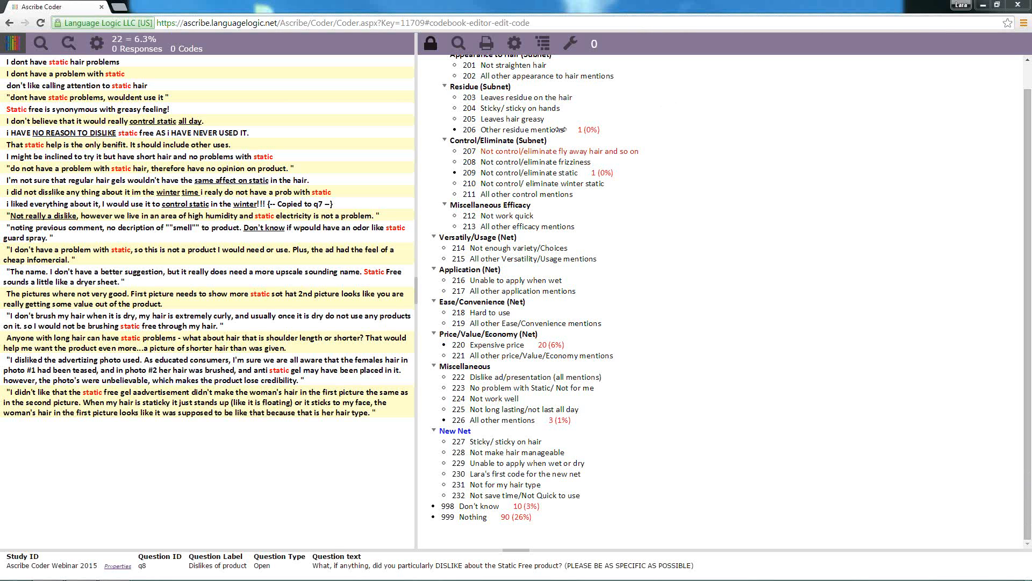
Set Code Duplicates for applied codes to Displayed Responses in the responses settings
{"action": "left_click", "coordinate": [97, 44]}
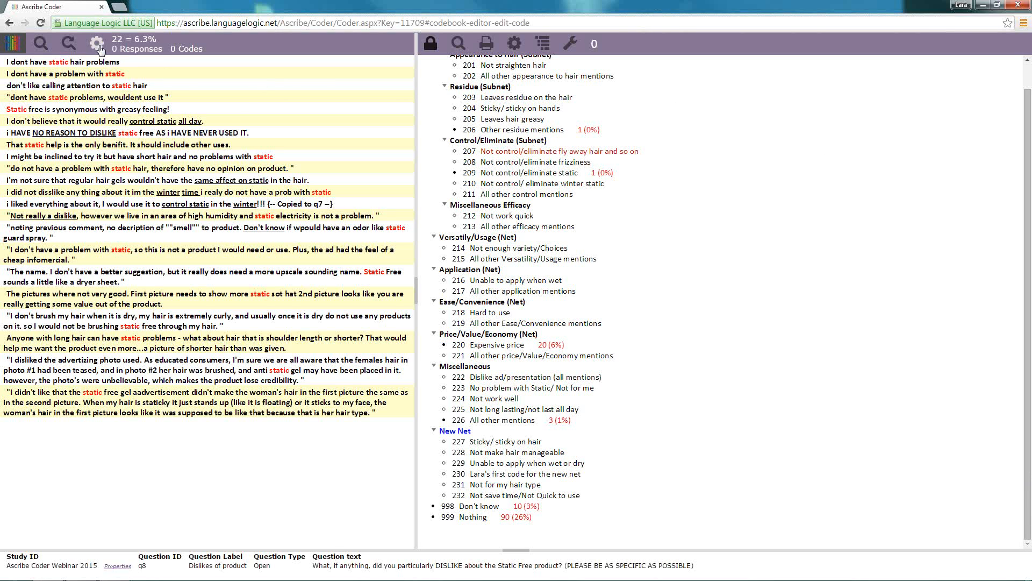
{"action": "left_click", "coordinate": [621, 140]}
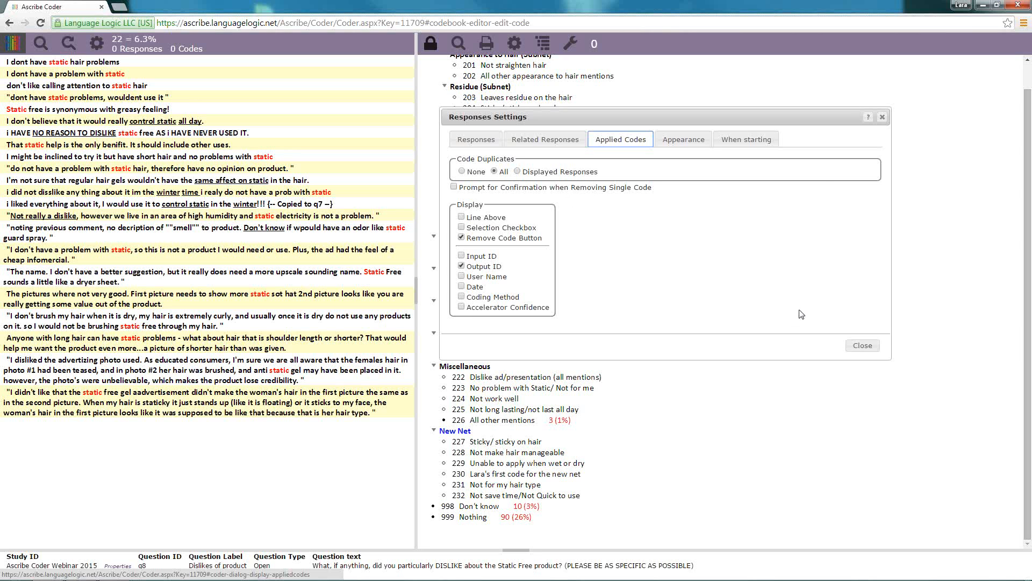
{"action": "left_click_drag", "start_coordinate": [758, 118], "coordinate": [518, 210]}
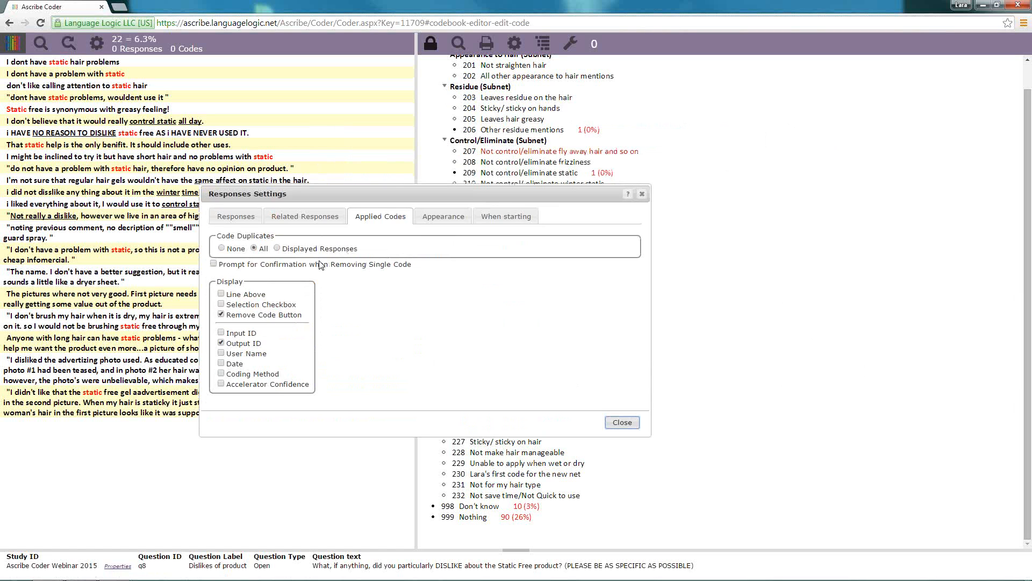
{"action": "left_click", "coordinate": [277, 248]}
{"action": "left_click", "coordinate": [626, 422]}
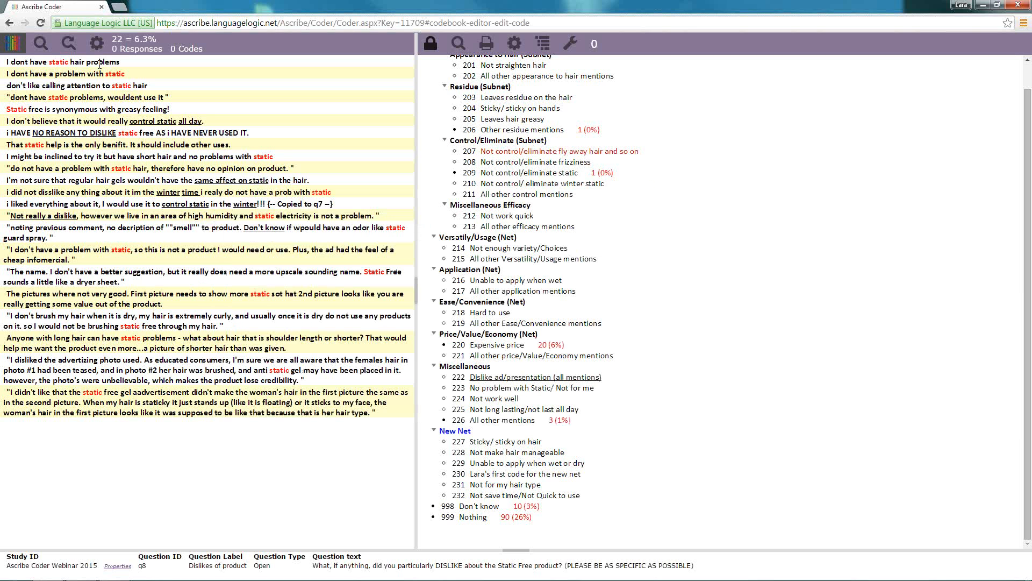
Filter the responses by question q75: Purchase Intent, including only the Top Two Box answers
{"action": "left_click", "coordinate": [17, 47]}
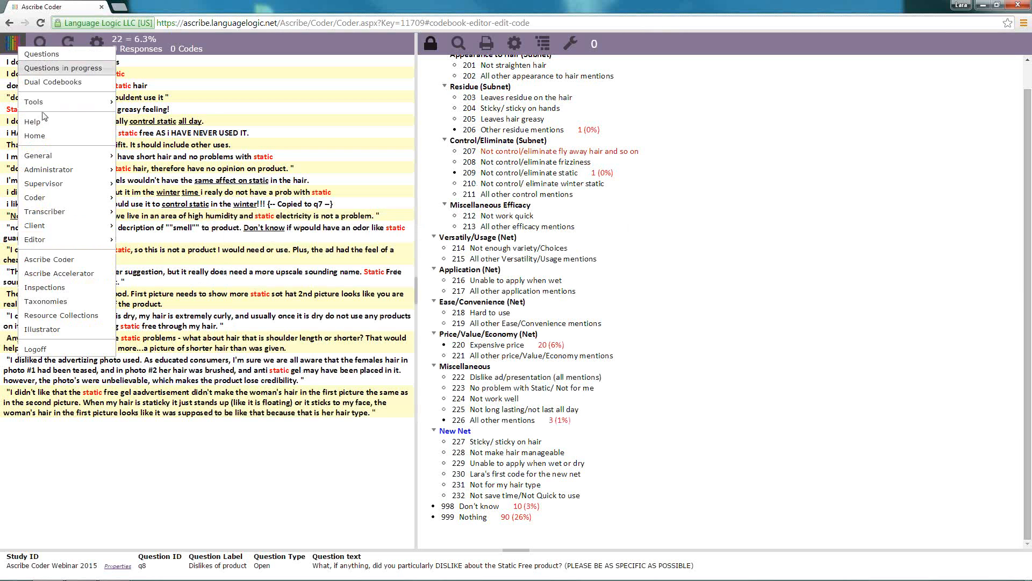
{"action": "mouse_move", "coordinate": [43, 102]}
{"action": "left_click", "coordinate": [156, 117]}
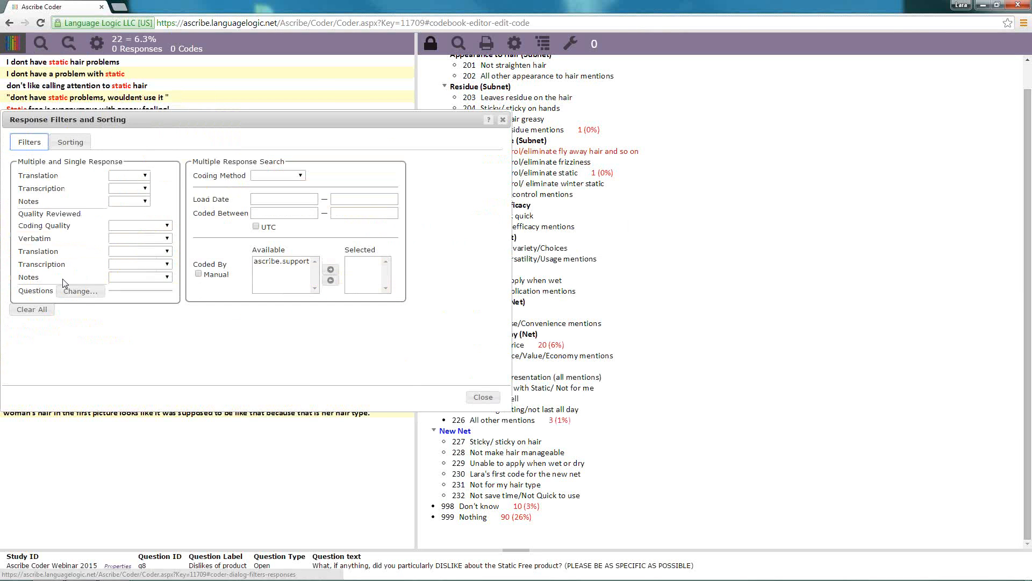
{"action": "left_click", "coordinate": [79, 291]}
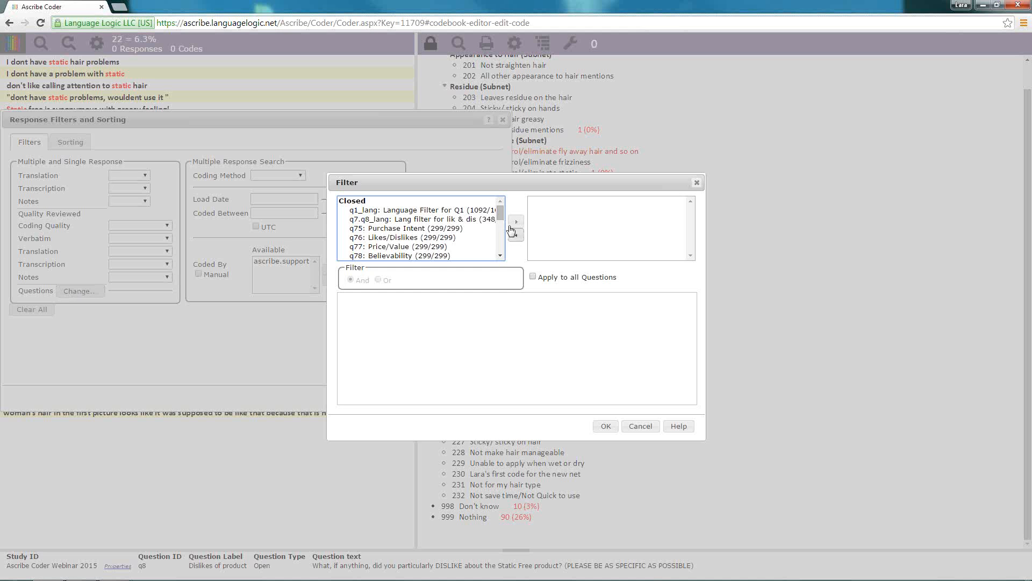
{"action": "left_click_drag", "start_coordinate": [500, 214], "coordinate": [500, 219]}
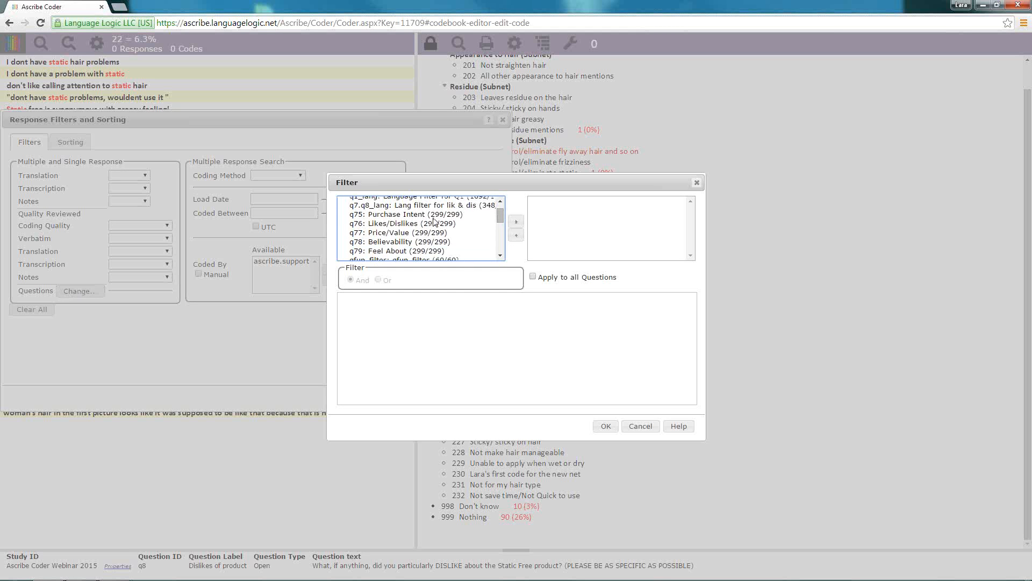
{"action": "left_click", "coordinate": [436, 215]}
{"action": "left_click", "coordinate": [518, 222]}
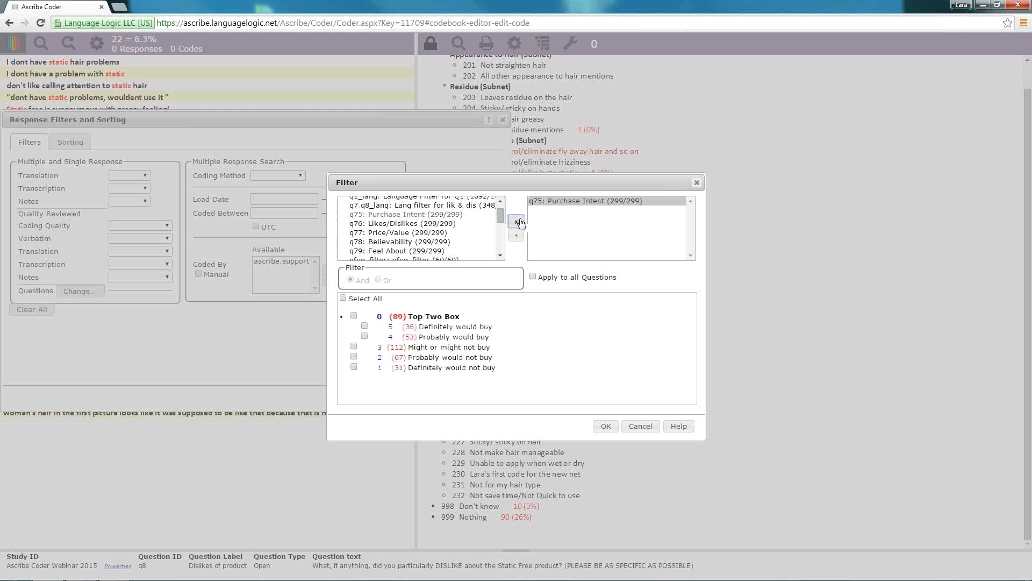
{"action": "left_click", "coordinate": [354, 316]}
{"action": "left_click", "coordinate": [606, 427]}
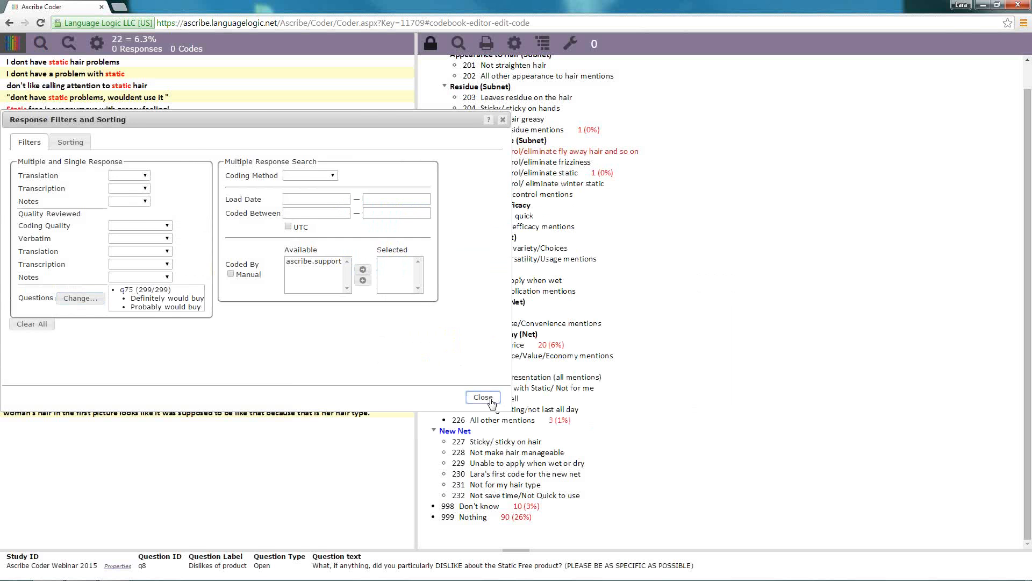
{"action": "left_click", "coordinate": [483, 398]}
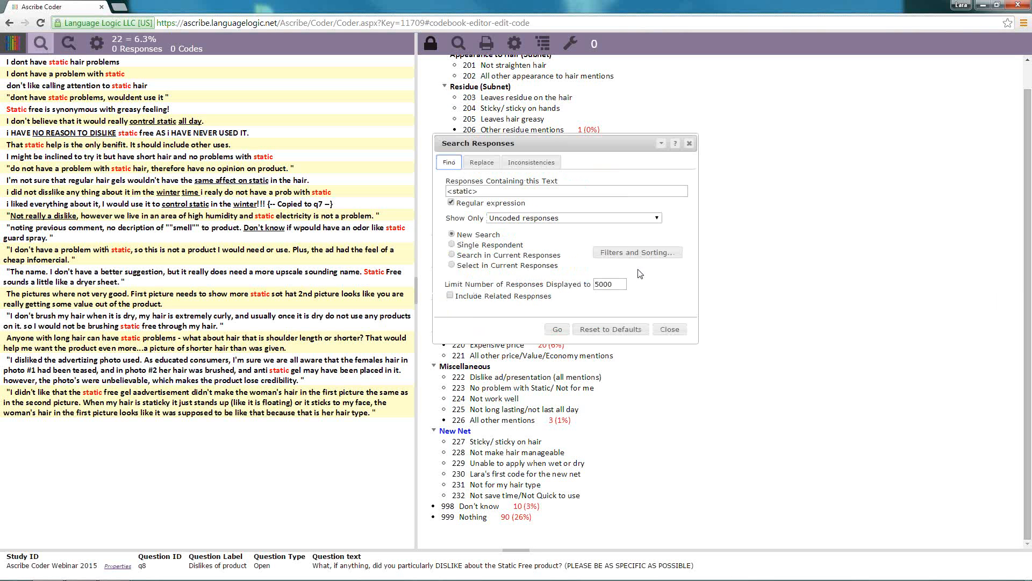
Clear the search text and run a new search for all uncoded responses
{"action": "left_click_drag", "start_coordinate": [489, 192], "coordinate": [365, 192]}
{"action": "key", "text": "BackSpace"}
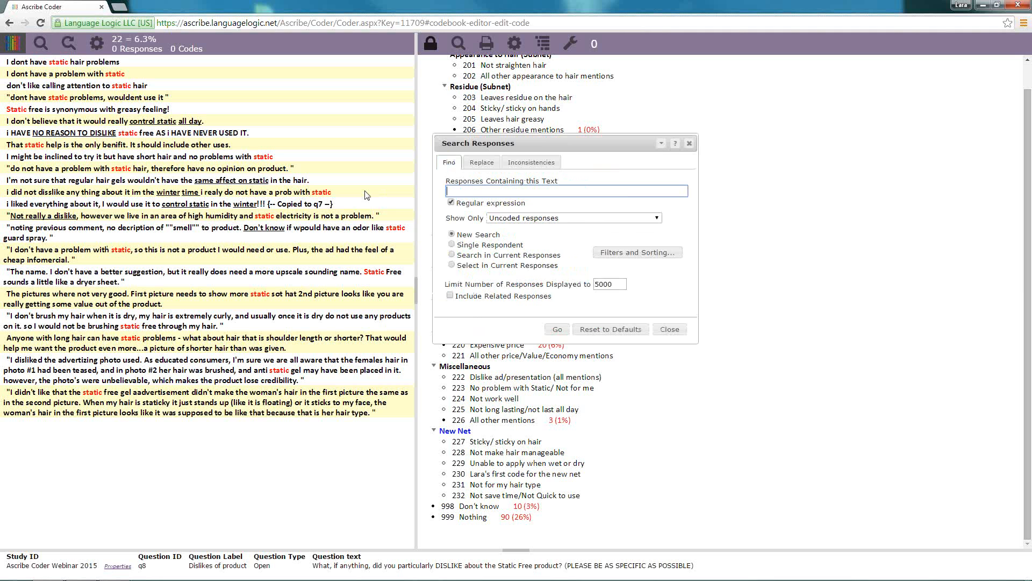
{"action": "left_click", "coordinate": [659, 219]}
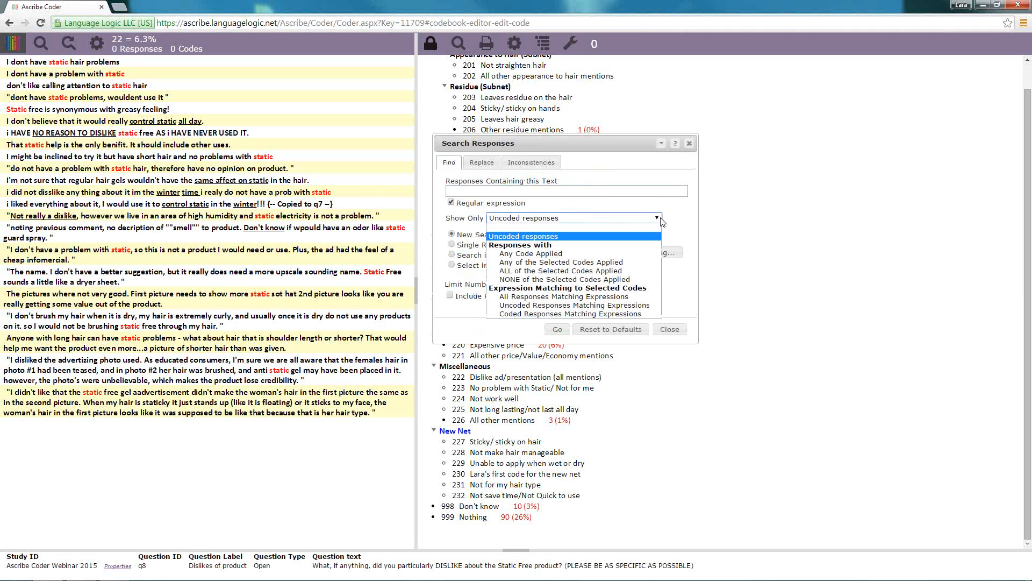
{"action": "left_click", "coordinate": [661, 222]}
{"action": "left_click", "coordinate": [562, 330]}
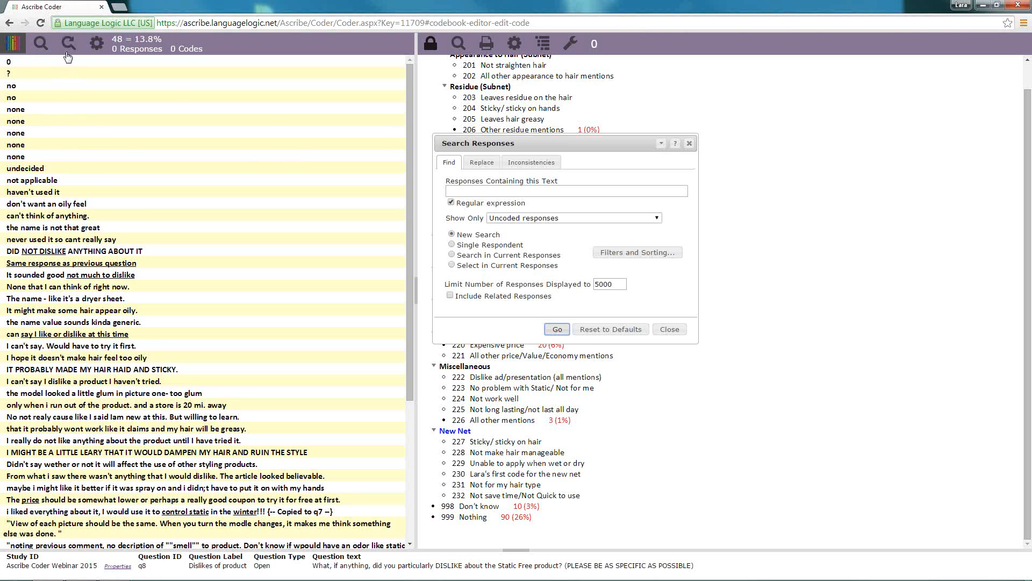
Set Code Duplicates for applied codes to All in the responses settings and close the settings
{"action": "left_click", "coordinate": [94, 52]}
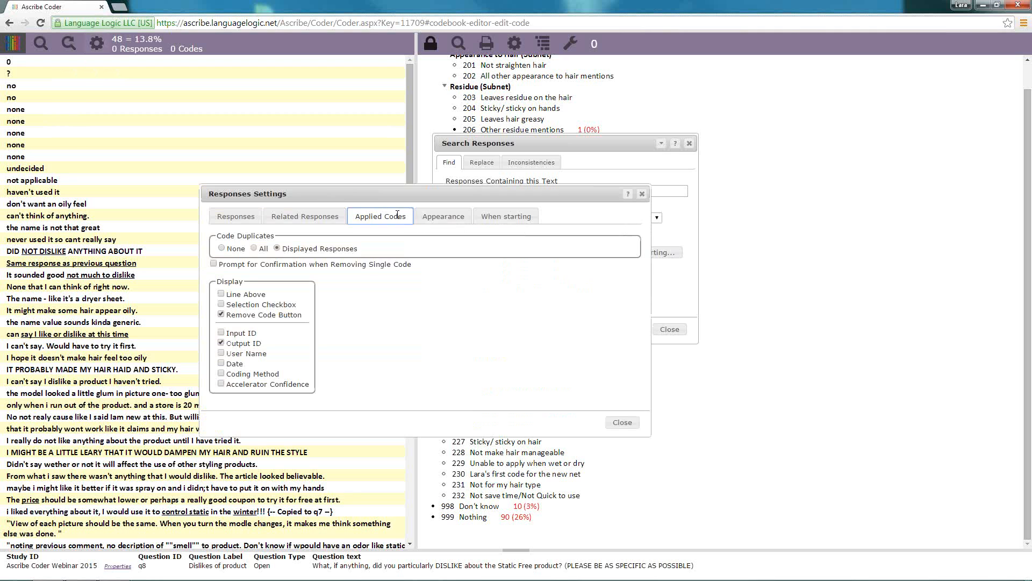
{"action": "left_click", "coordinate": [435, 222]}
{"action": "left_click", "coordinate": [401, 221]}
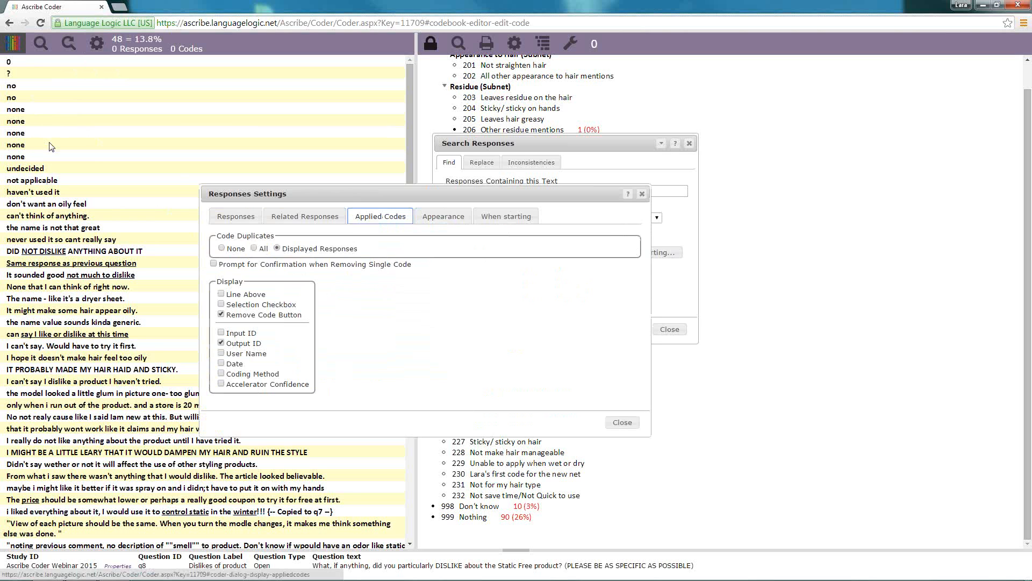
{"action": "left_click", "coordinate": [254, 248]}
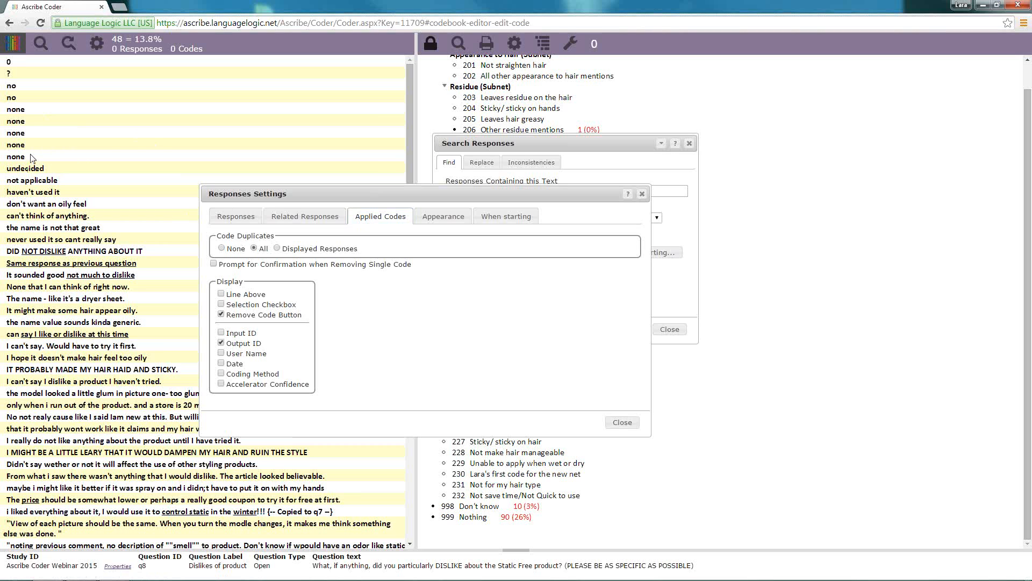
{"action": "left_click", "coordinate": [277, 248]}
{"action": "left_click", "coordinate": [254, 248]}
{"action": "left_click", "coordinate": [277, 249]}
{"action": "left_click", "coordinate": [253, 248]}
{"action": "left_click", "coordinate": [277, 248]}
{"action": "left_click", "coordinate": [255, 248]}
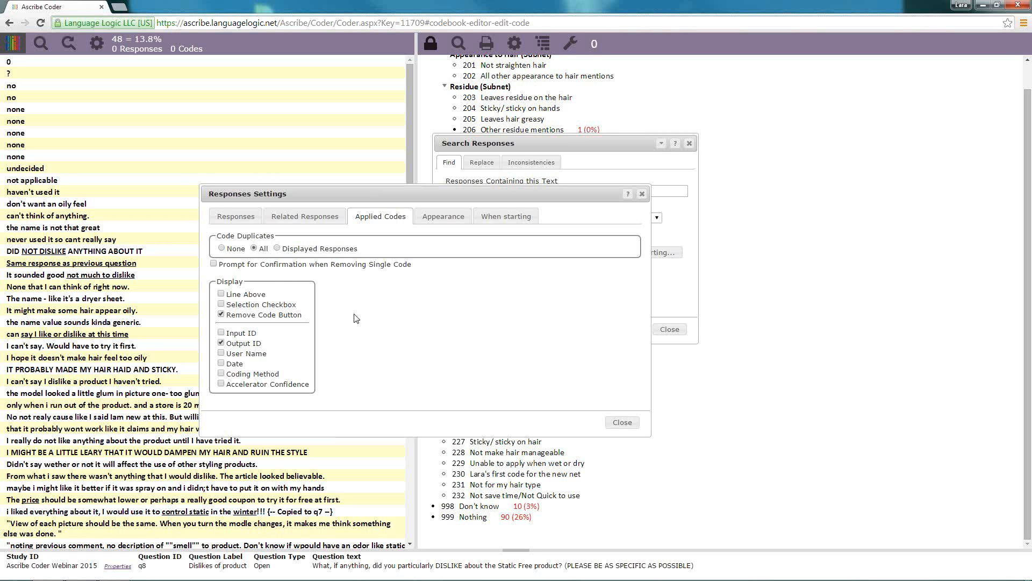
{"action": "left_click", "coordinate": [618, 424]}
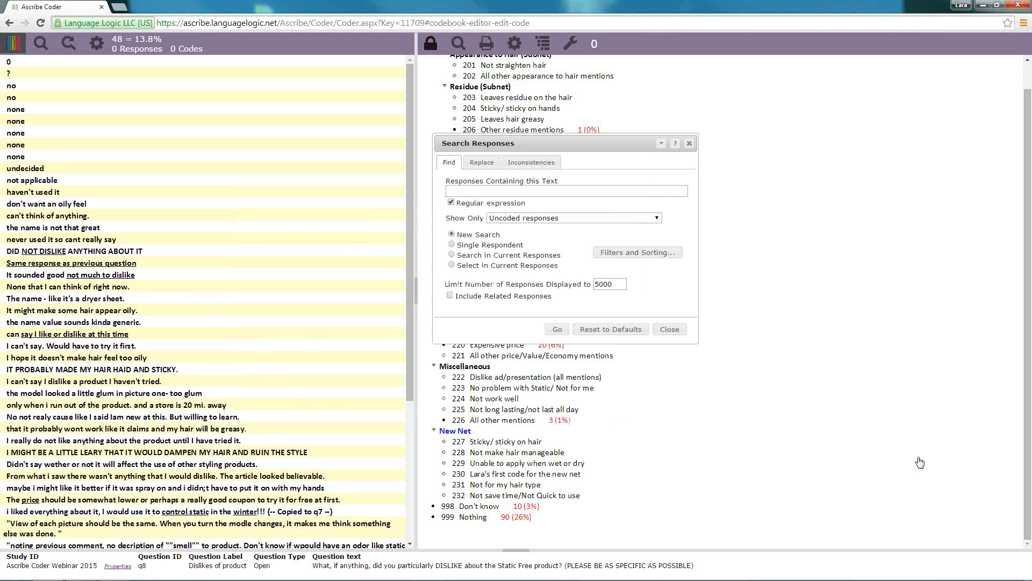
{"action": "mouse_move", "coordinate": [875, 580]}
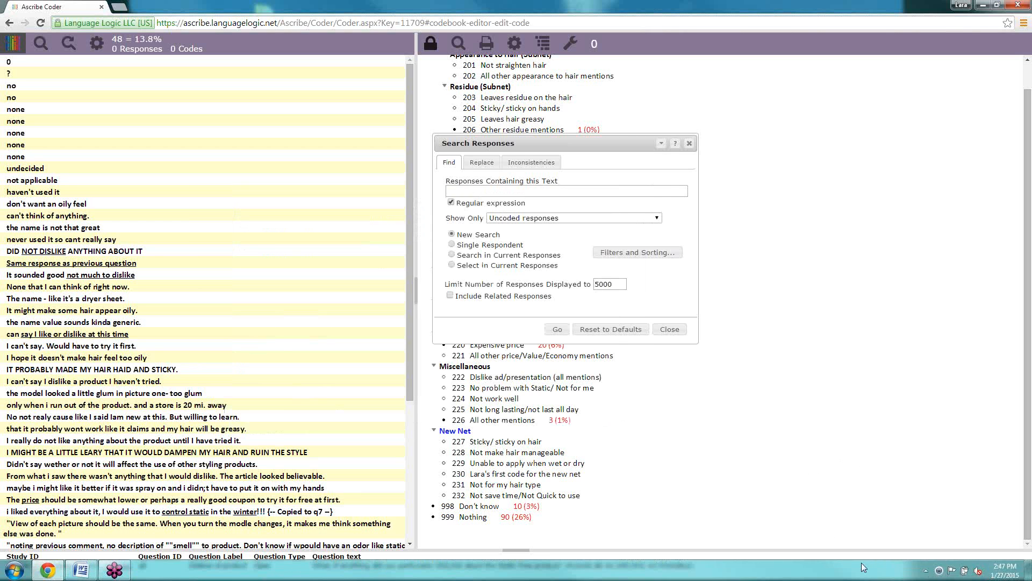